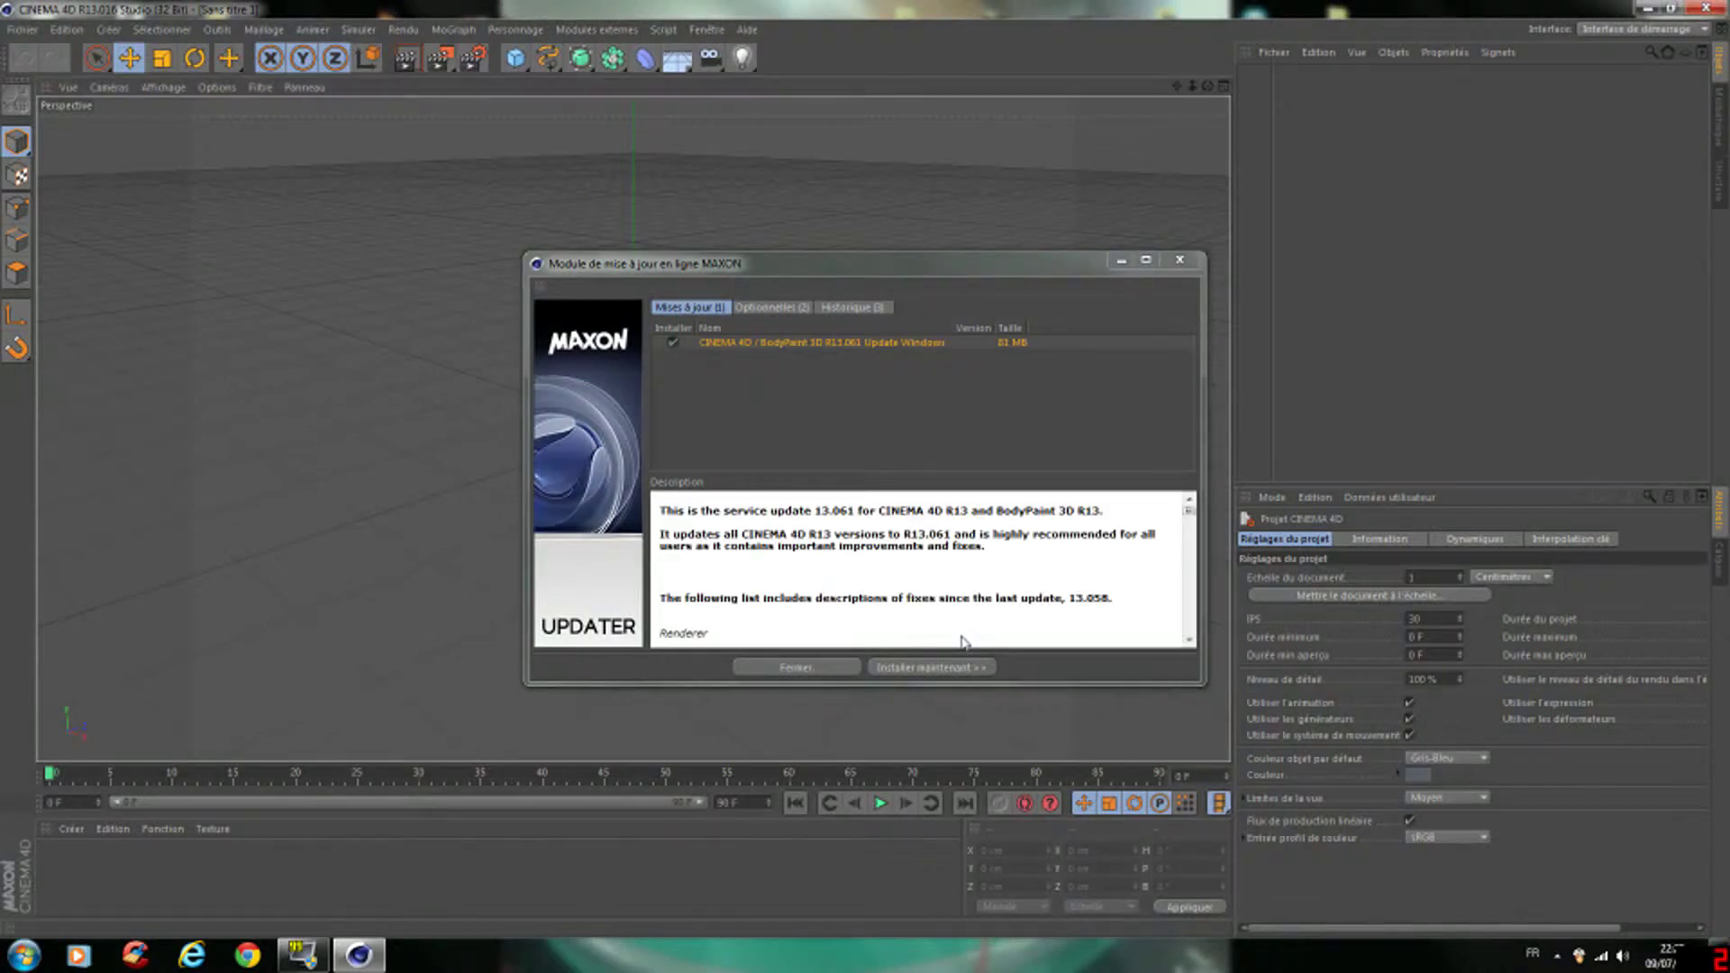
- Close the online updater window and open the stef folder from the desktop
click(1188, 263)
click(23, 955)
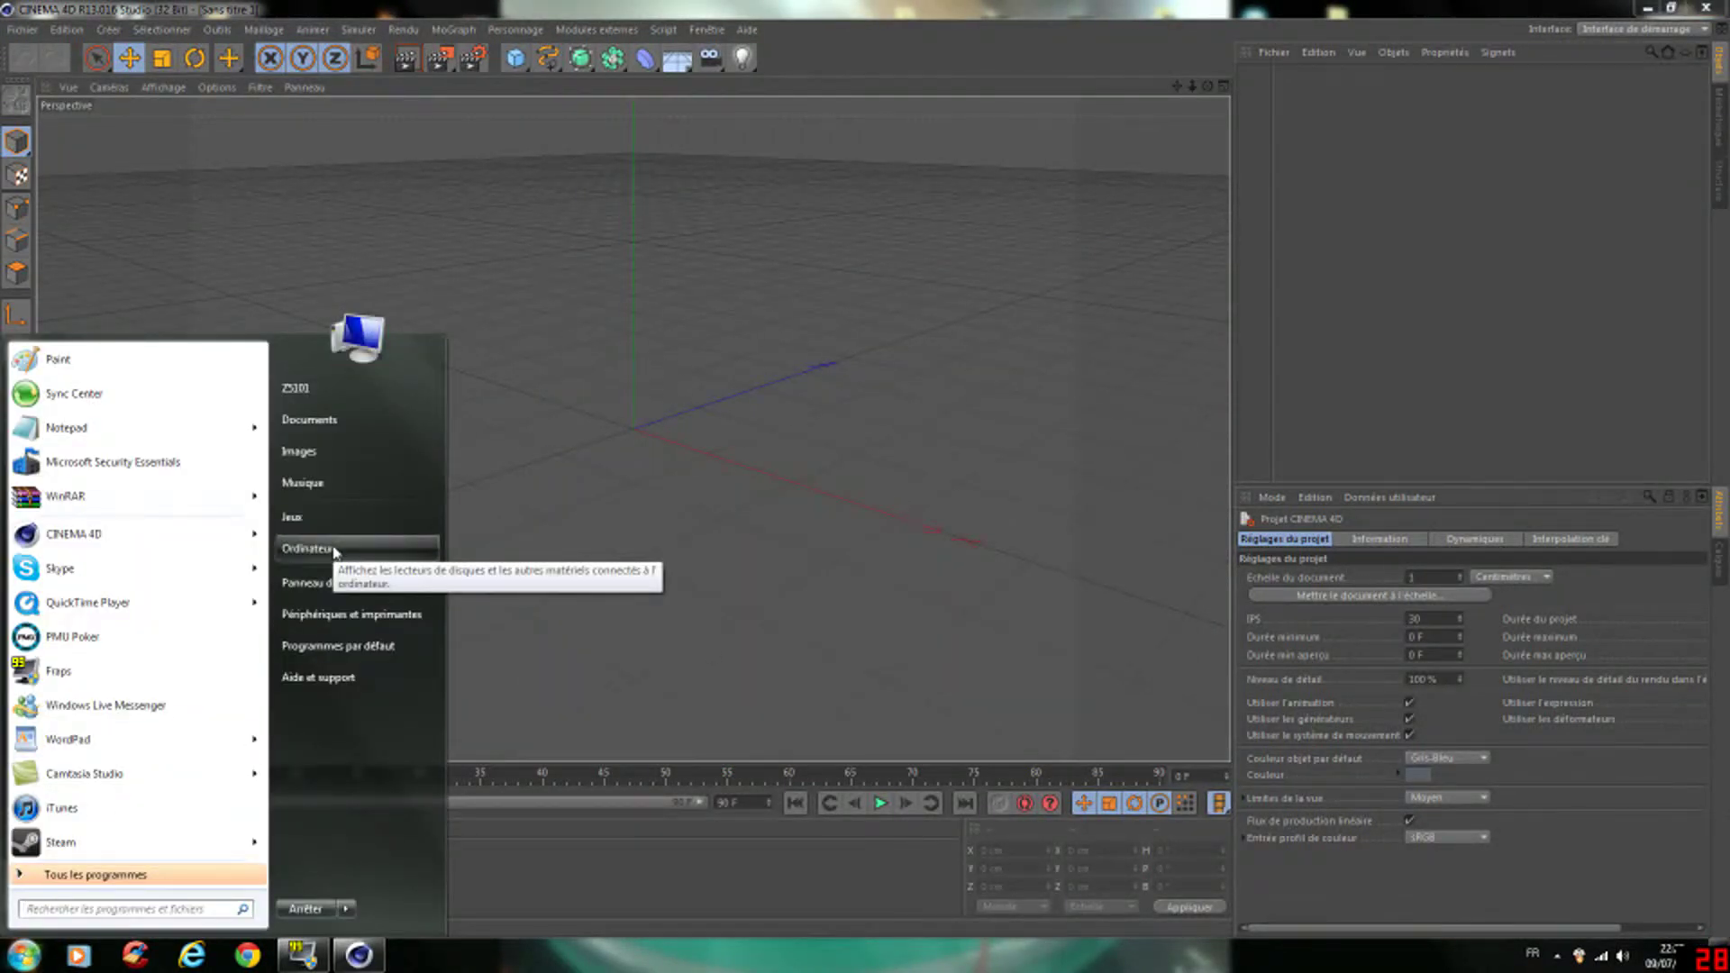
key(super+d)
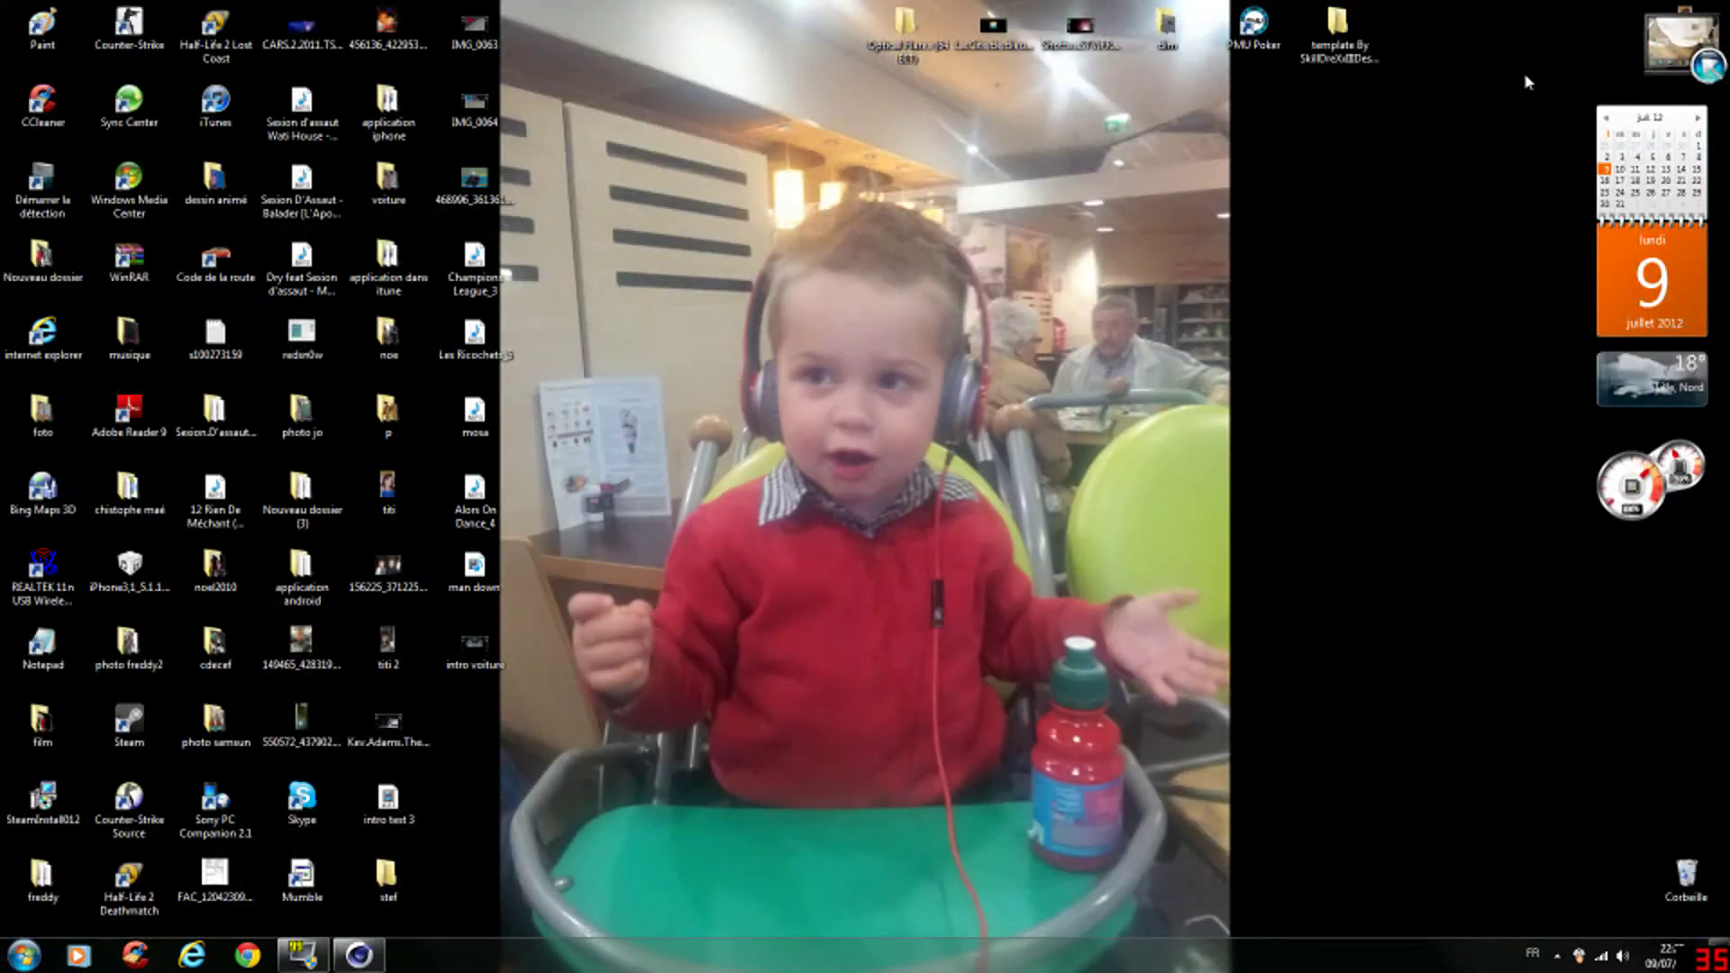
double_click(387, 878)
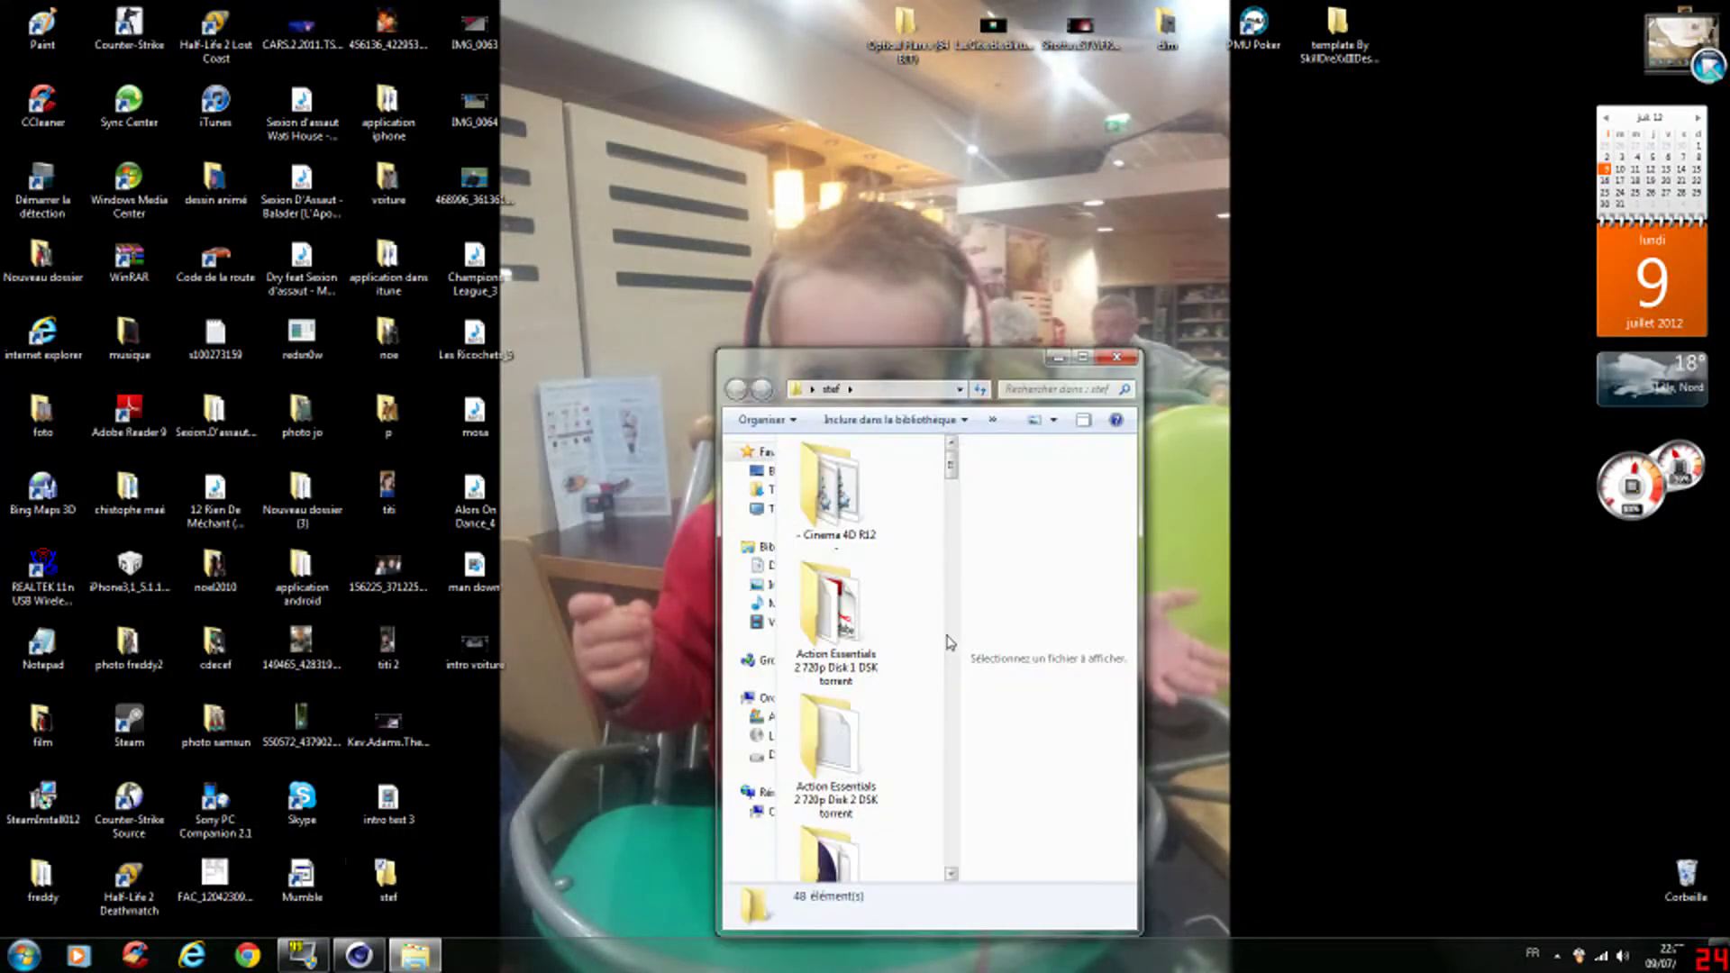
- Maximize the stef folder window and narrow its preview pane so more of the files show
scroll(933, 658, down, 10)
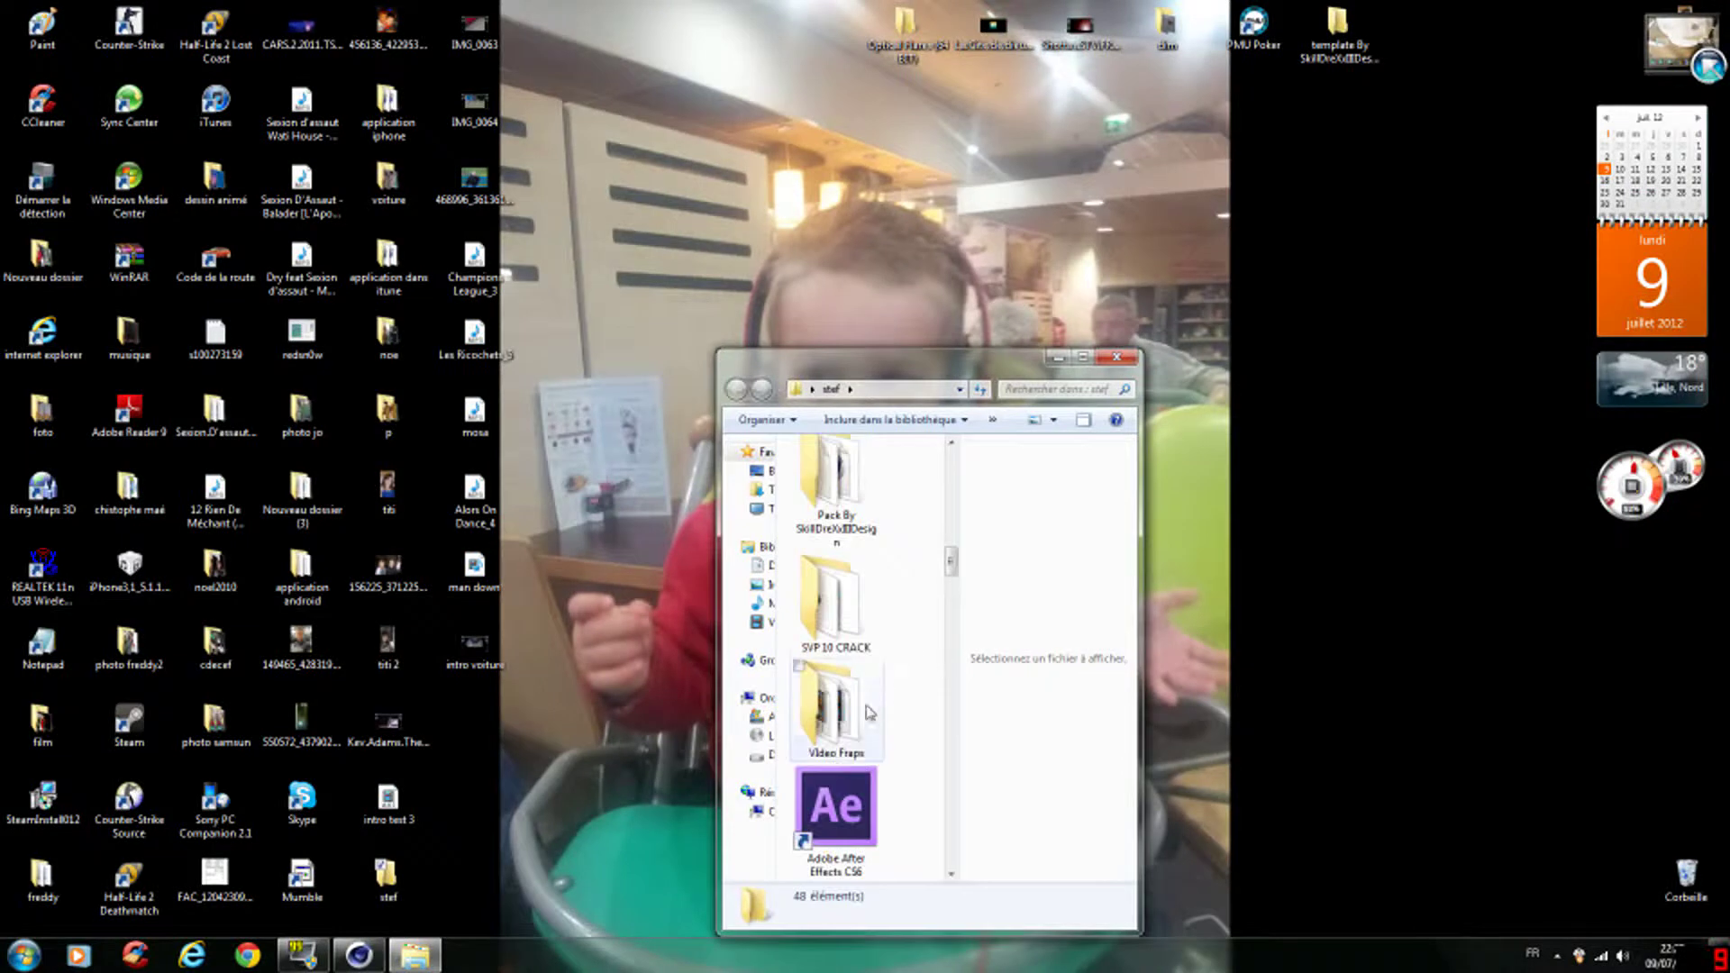
scroll(863, 712, up, 5)
scroll(854, 737, up, 4)
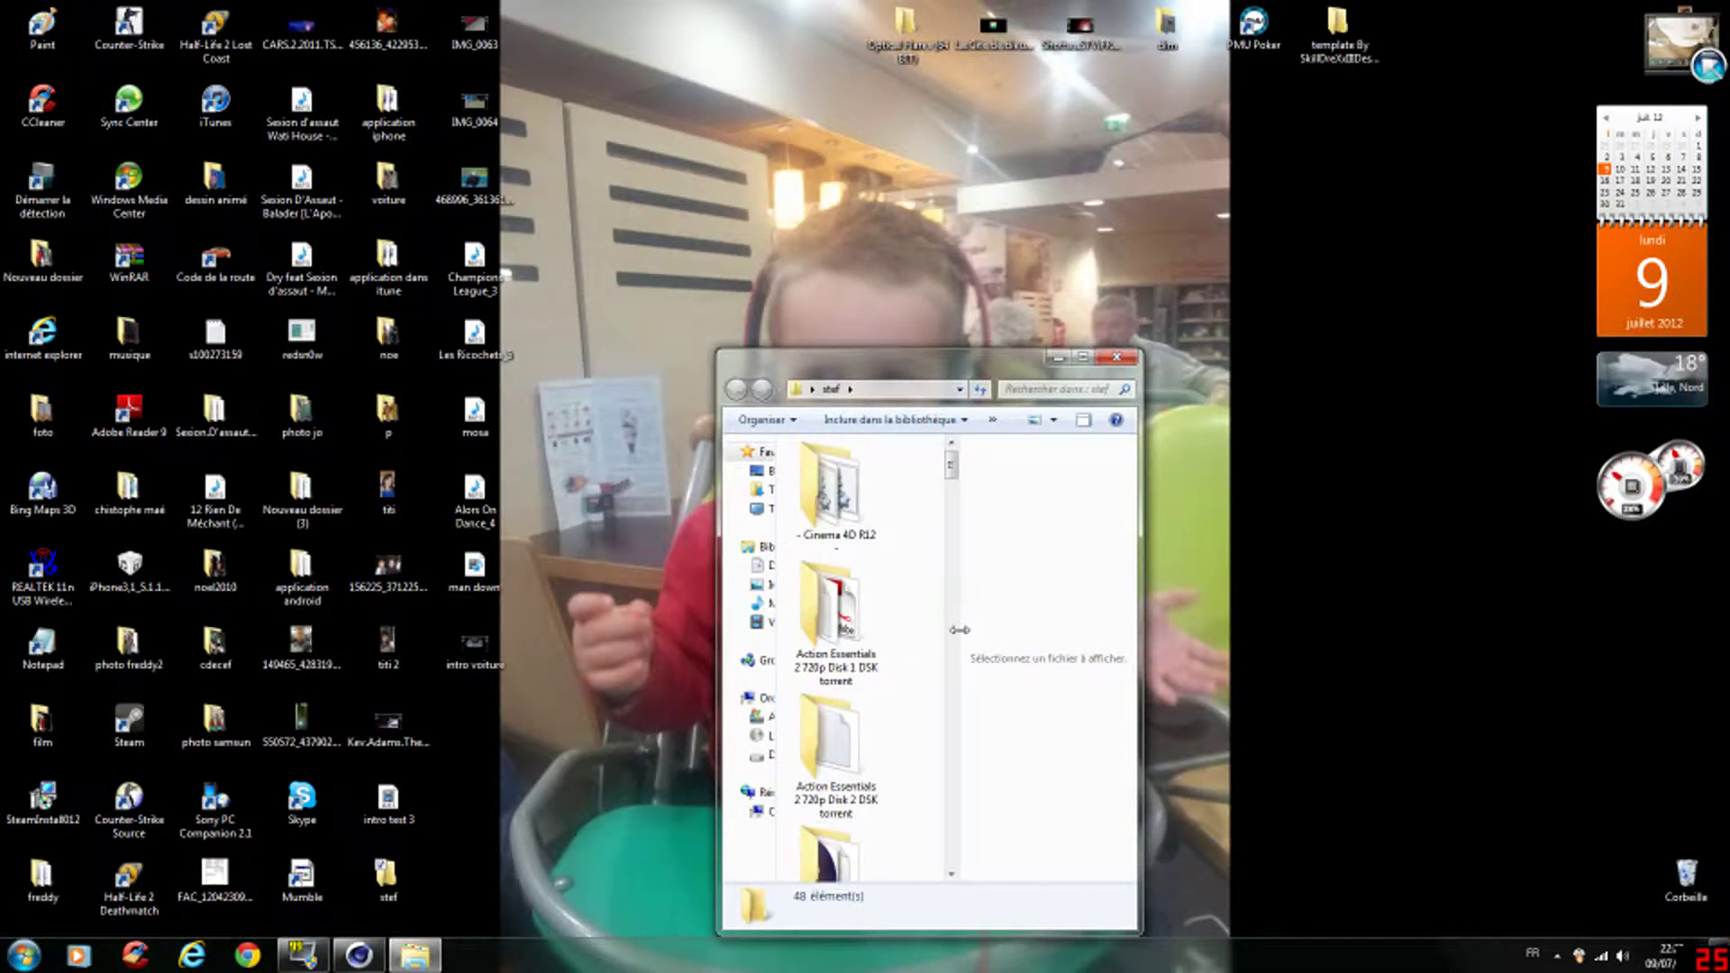
drag(959, 629, 1259, 620)
click(1086, 359)
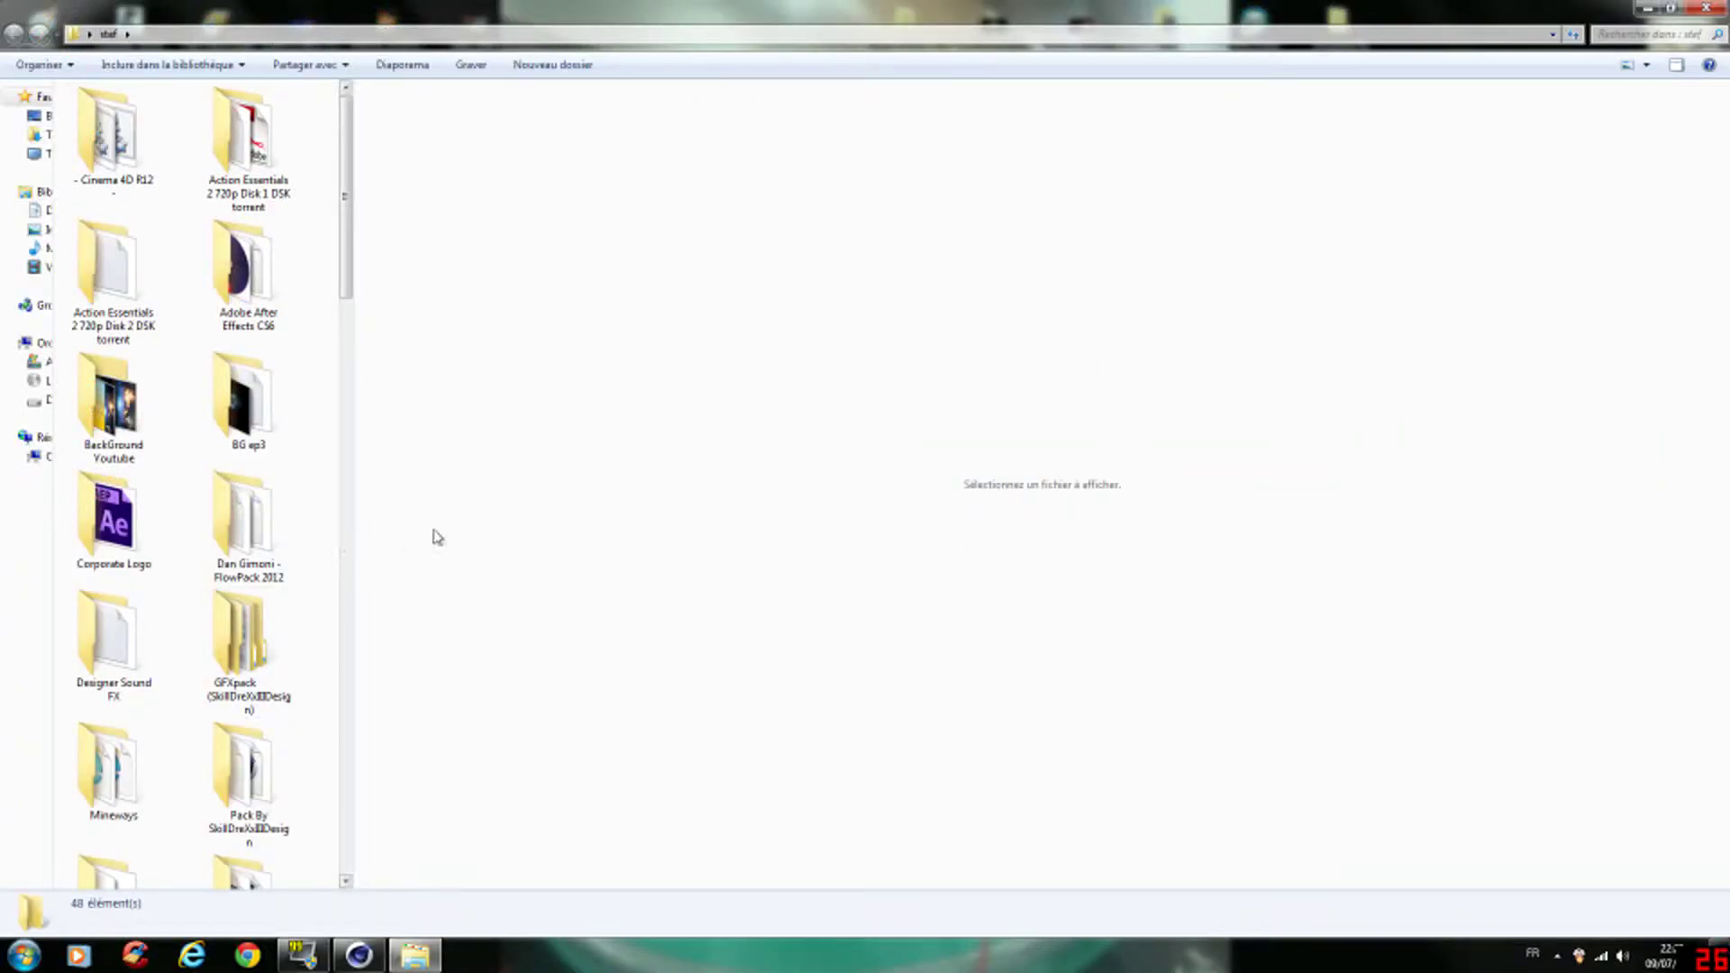
scroll(352, 455, down, 8)
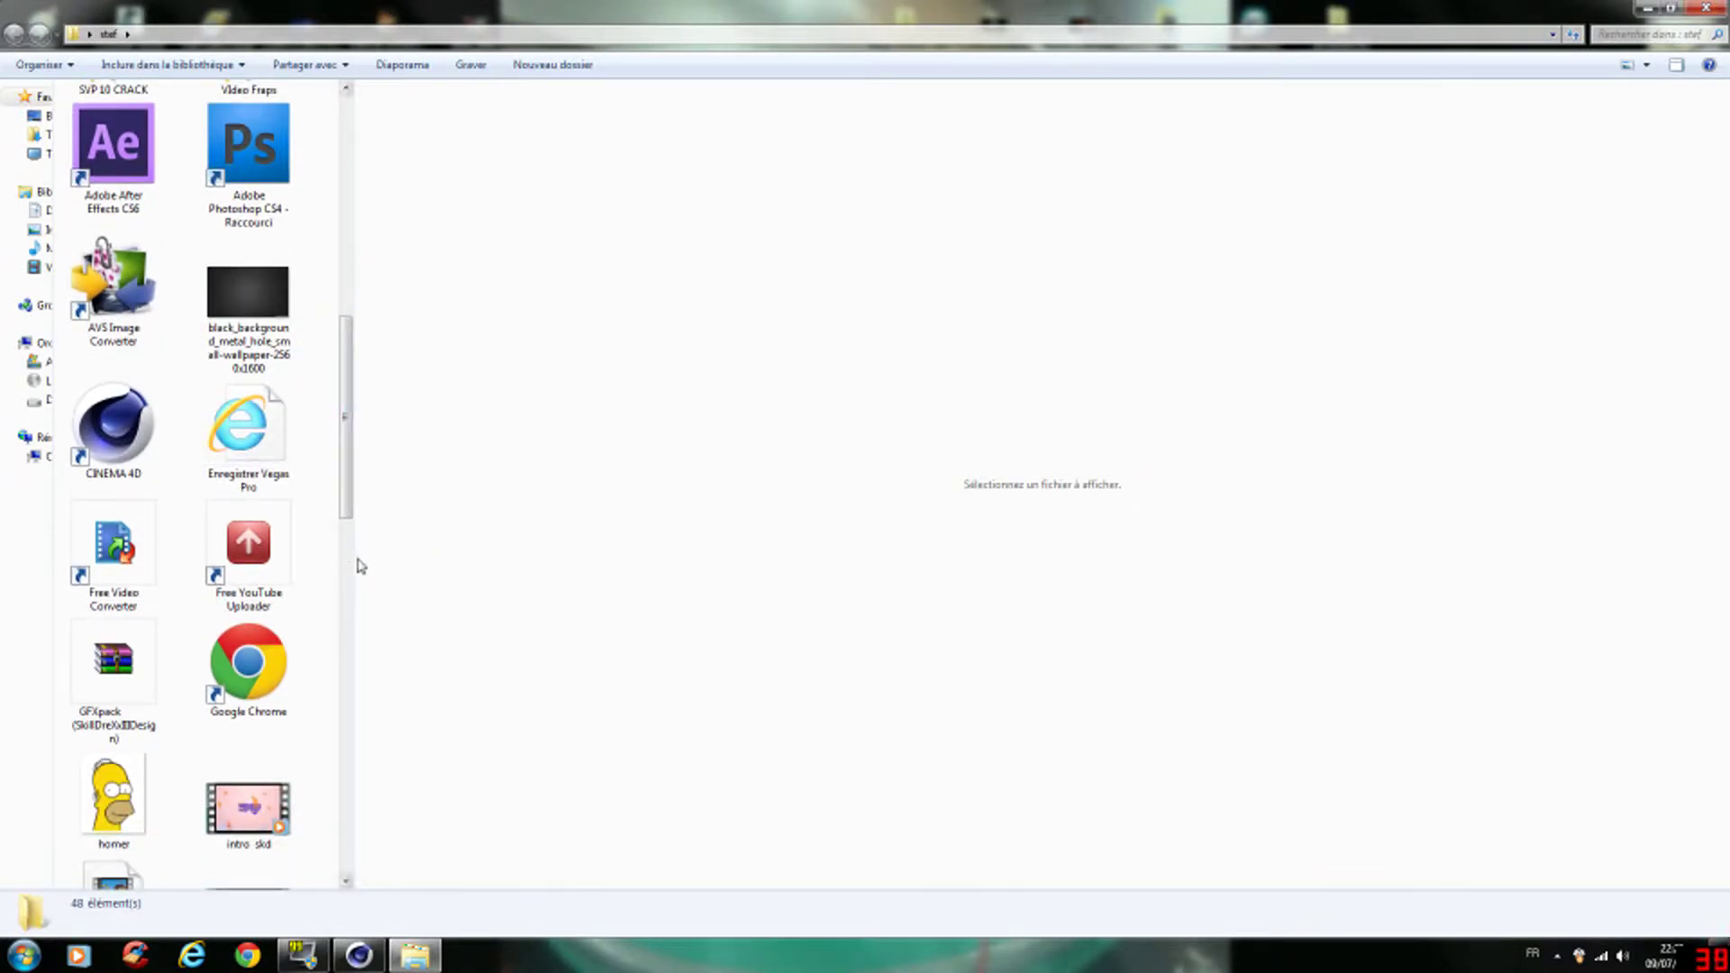
drag(358, 558, 1204, 568)
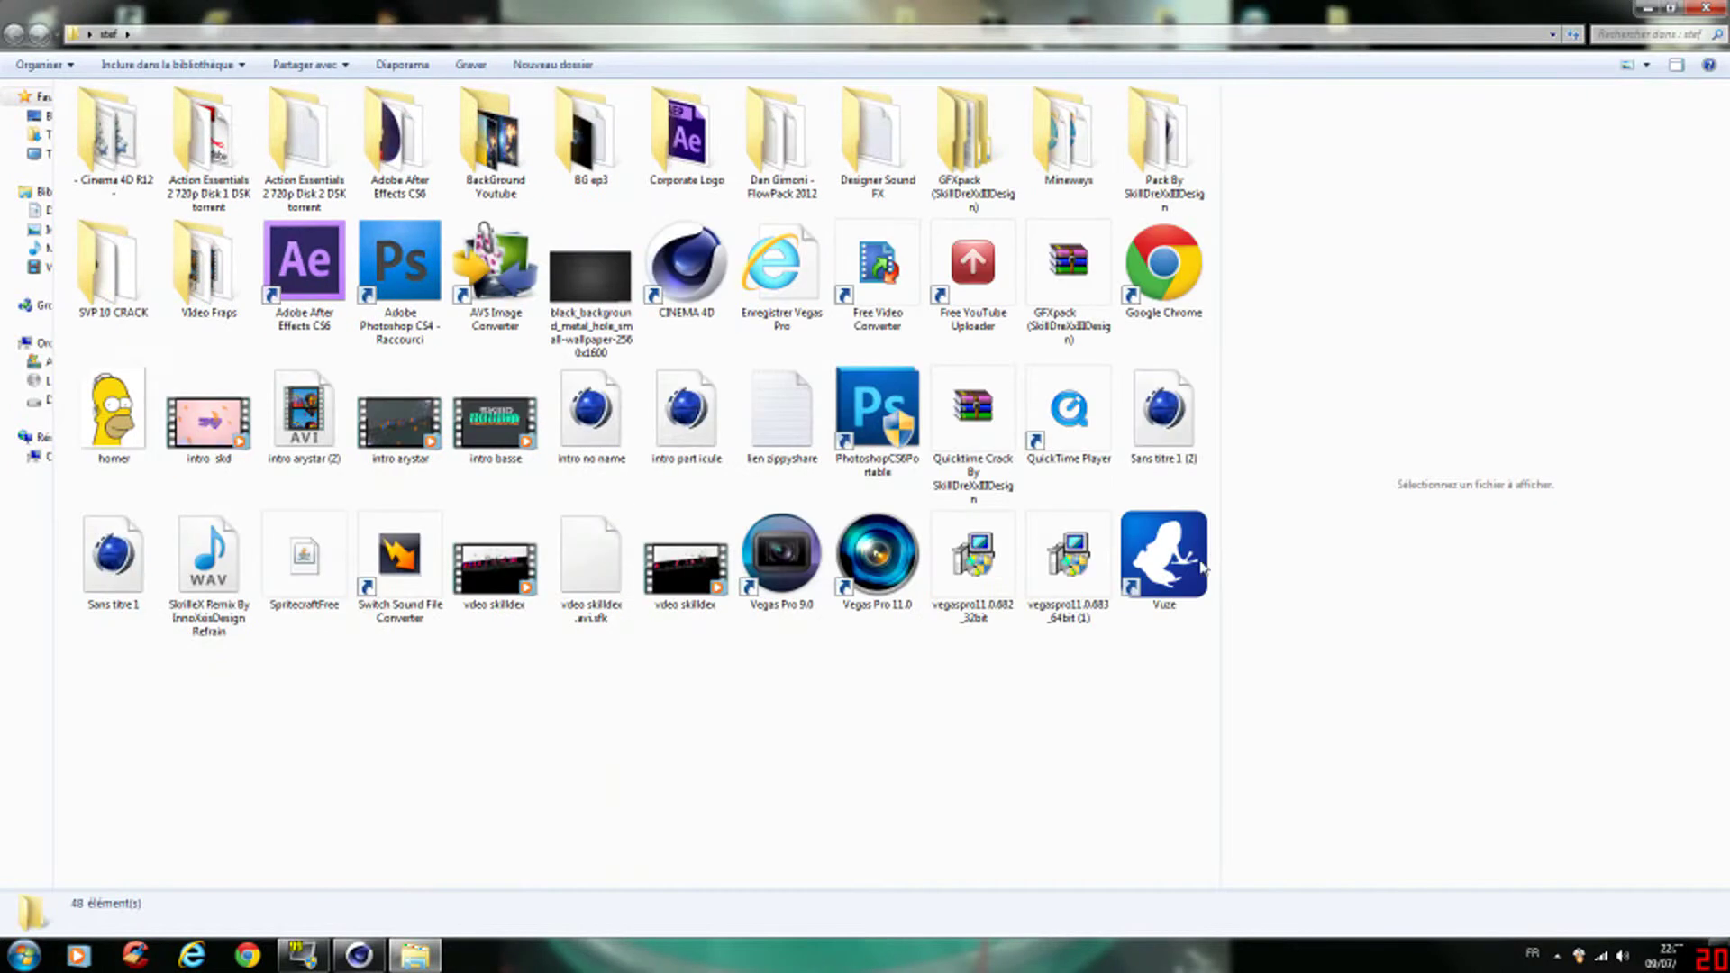
- Play the vdeo skilldex video, pause it on the shattering text, and close the player and the folder
click(694, 586)
double_click(686, 584)
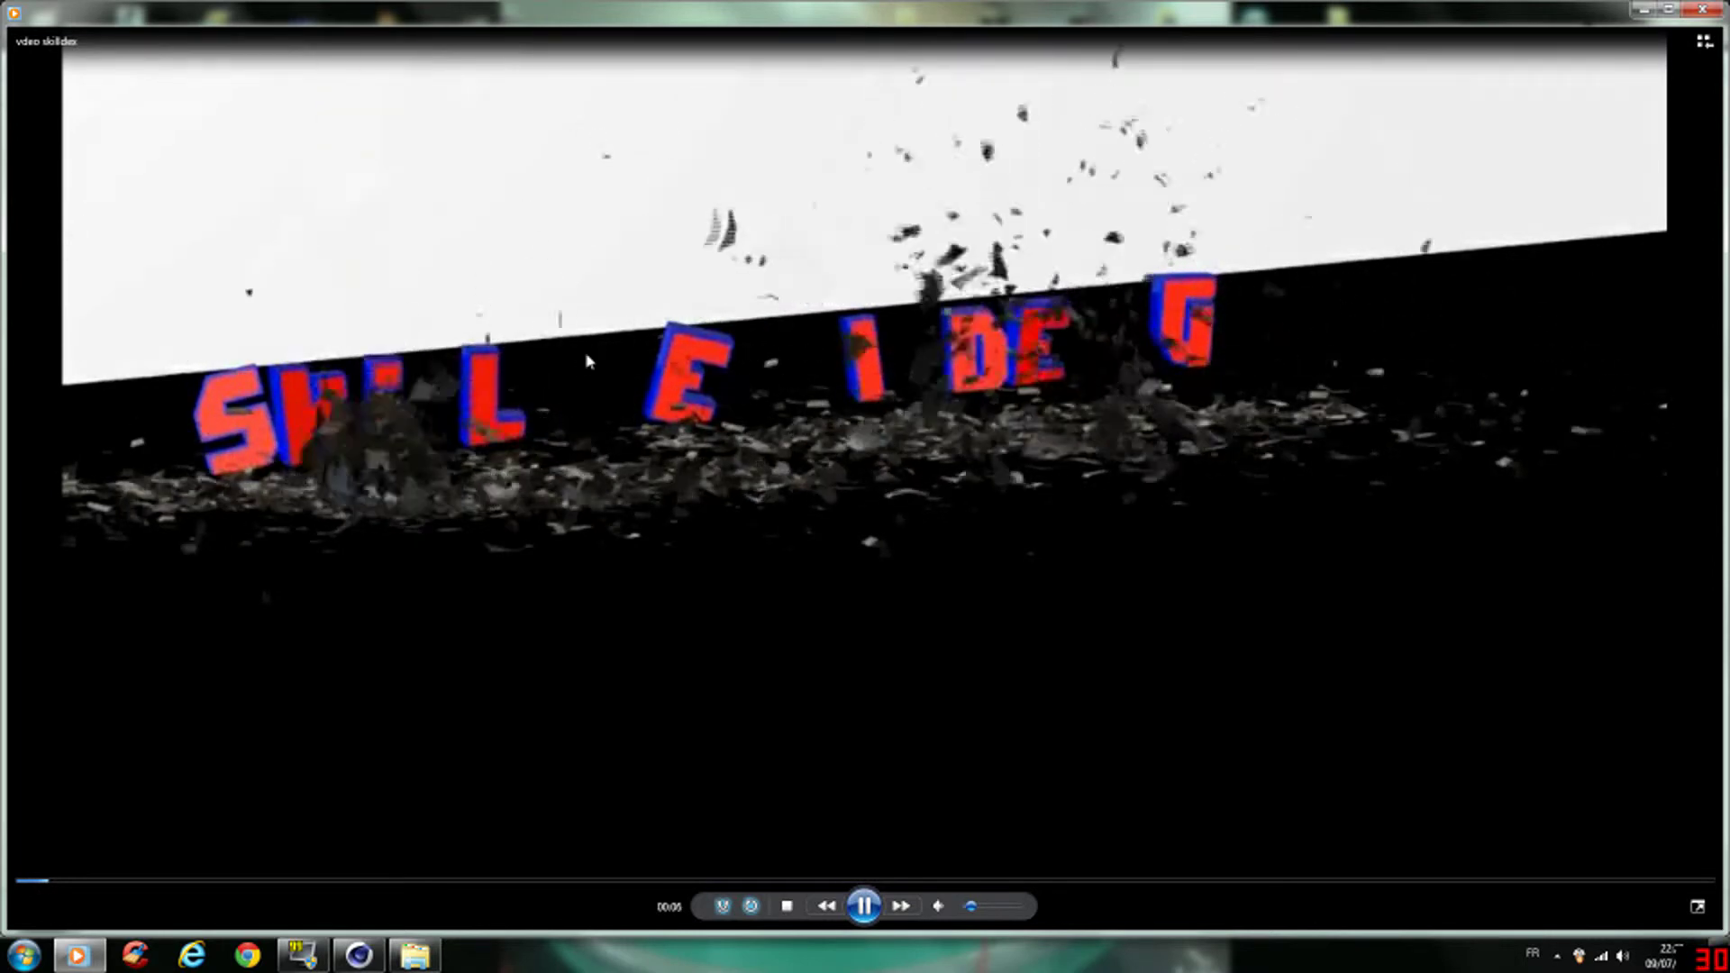
click(866, 907)
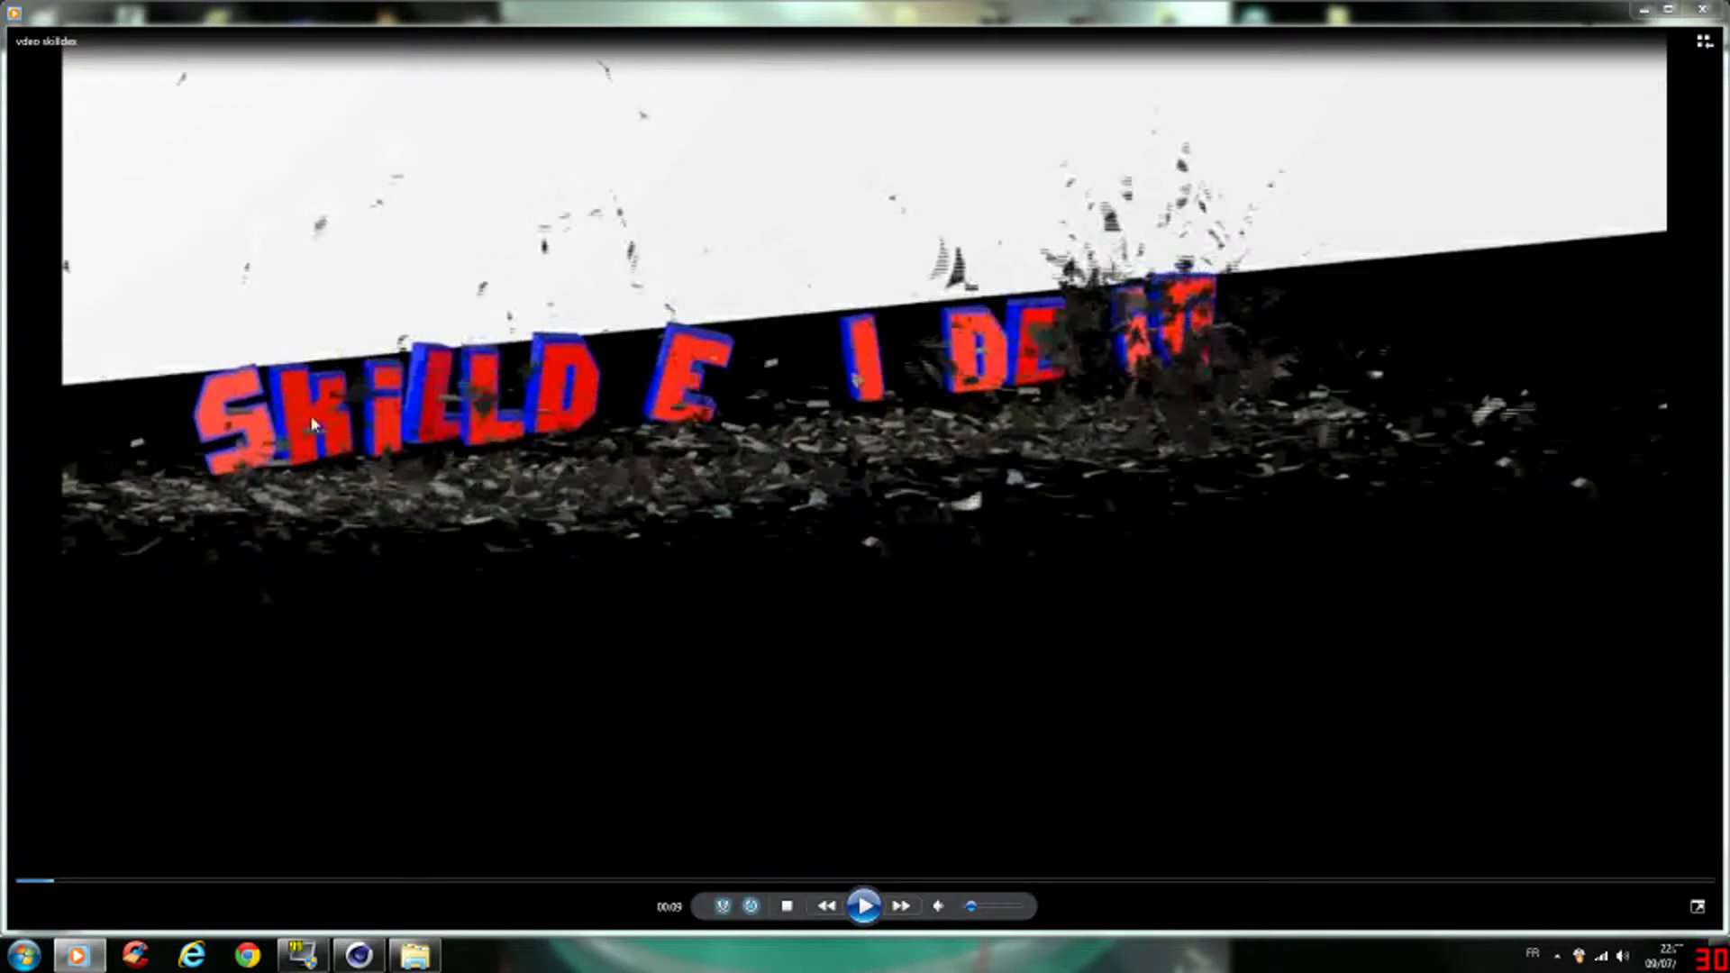
click(1703, 9)
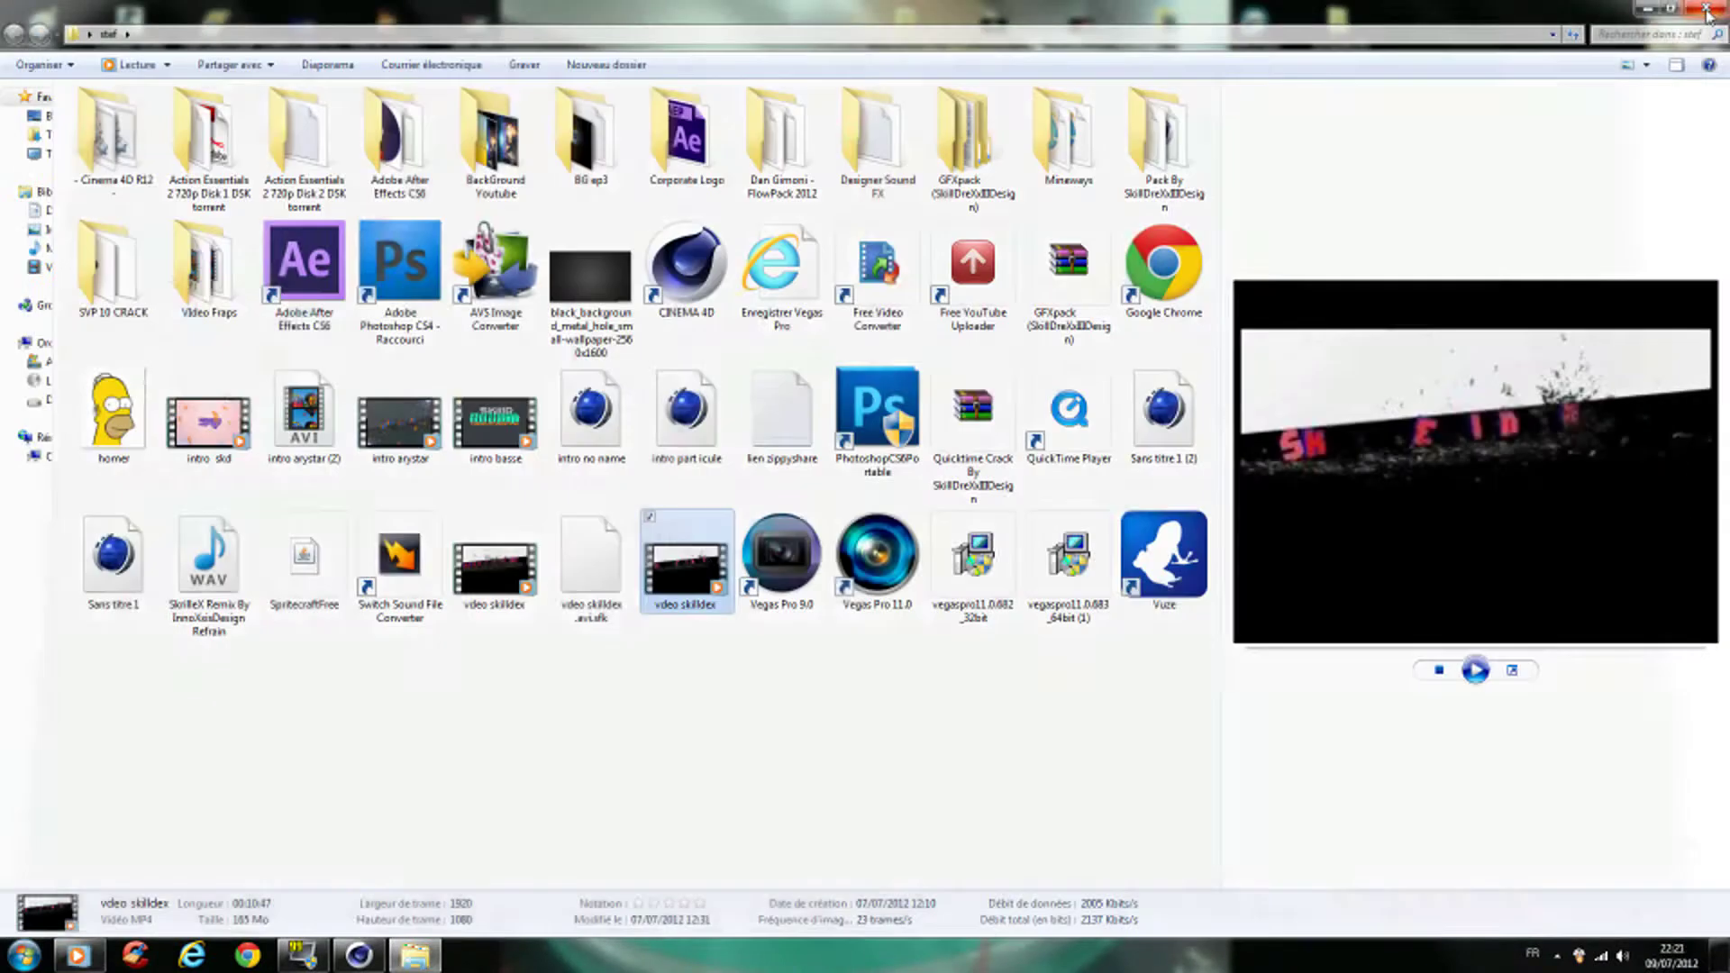
click(1706, 9)
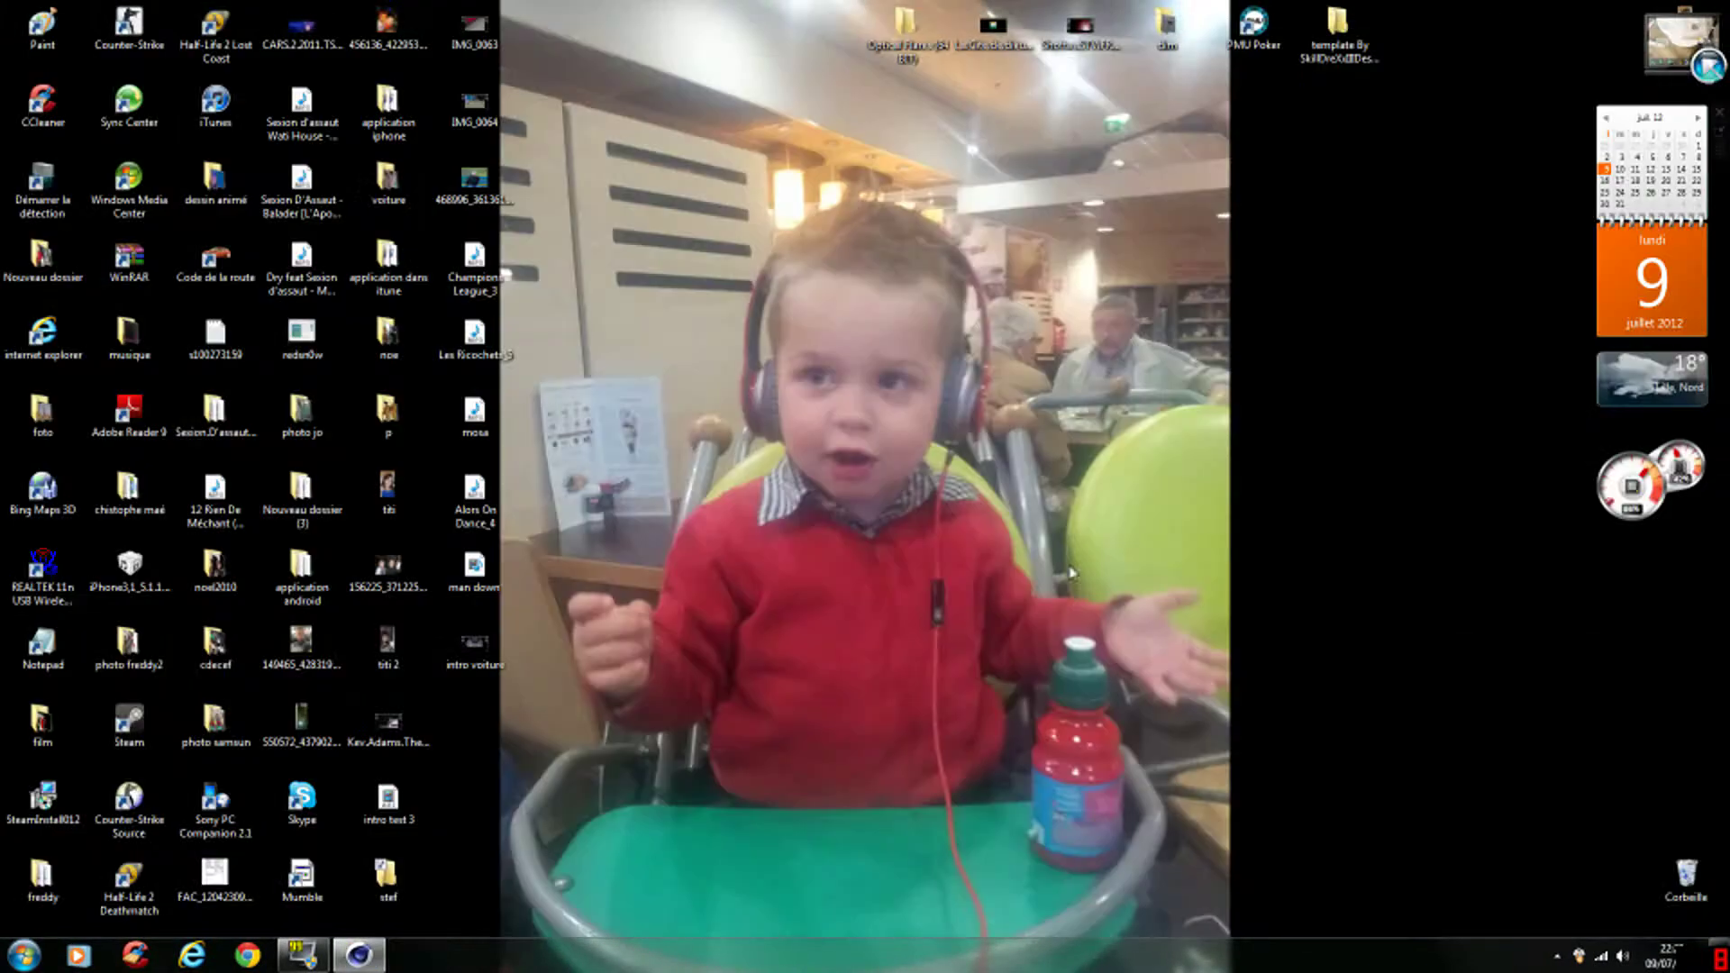
- Switch back to CINEMA 4D and add a floor object (Sol) to the empty scene
click(377, 955)
drag(1214, 88, 630, 424)
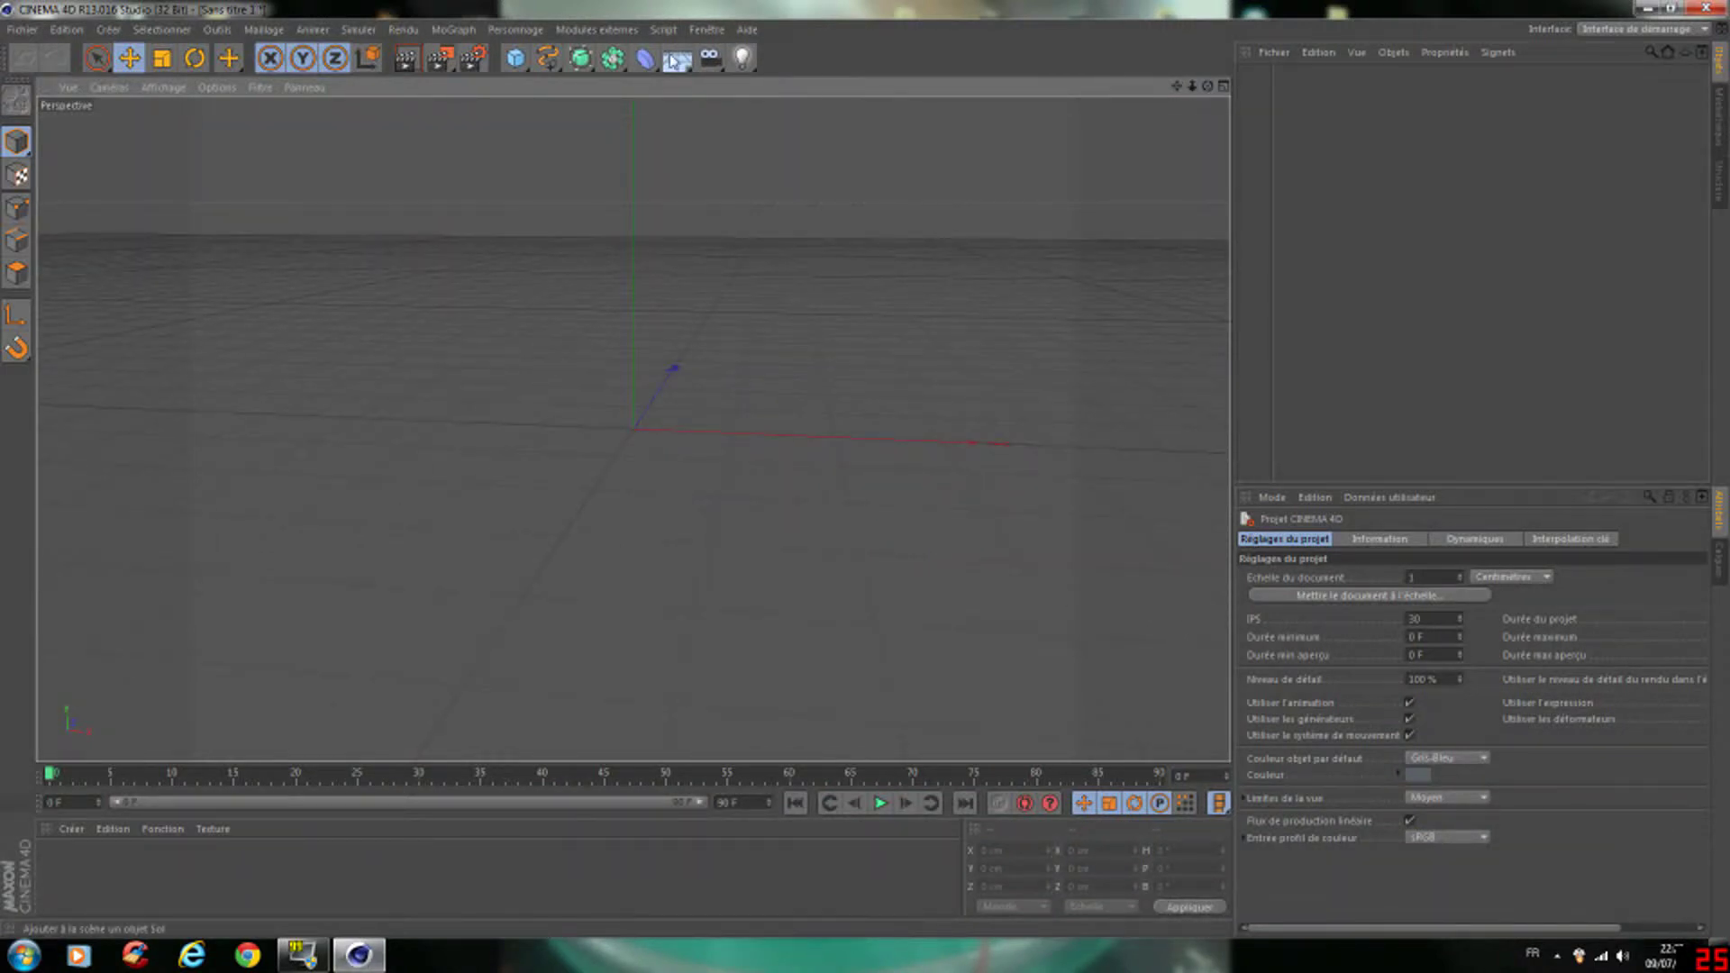
click(676, 62)
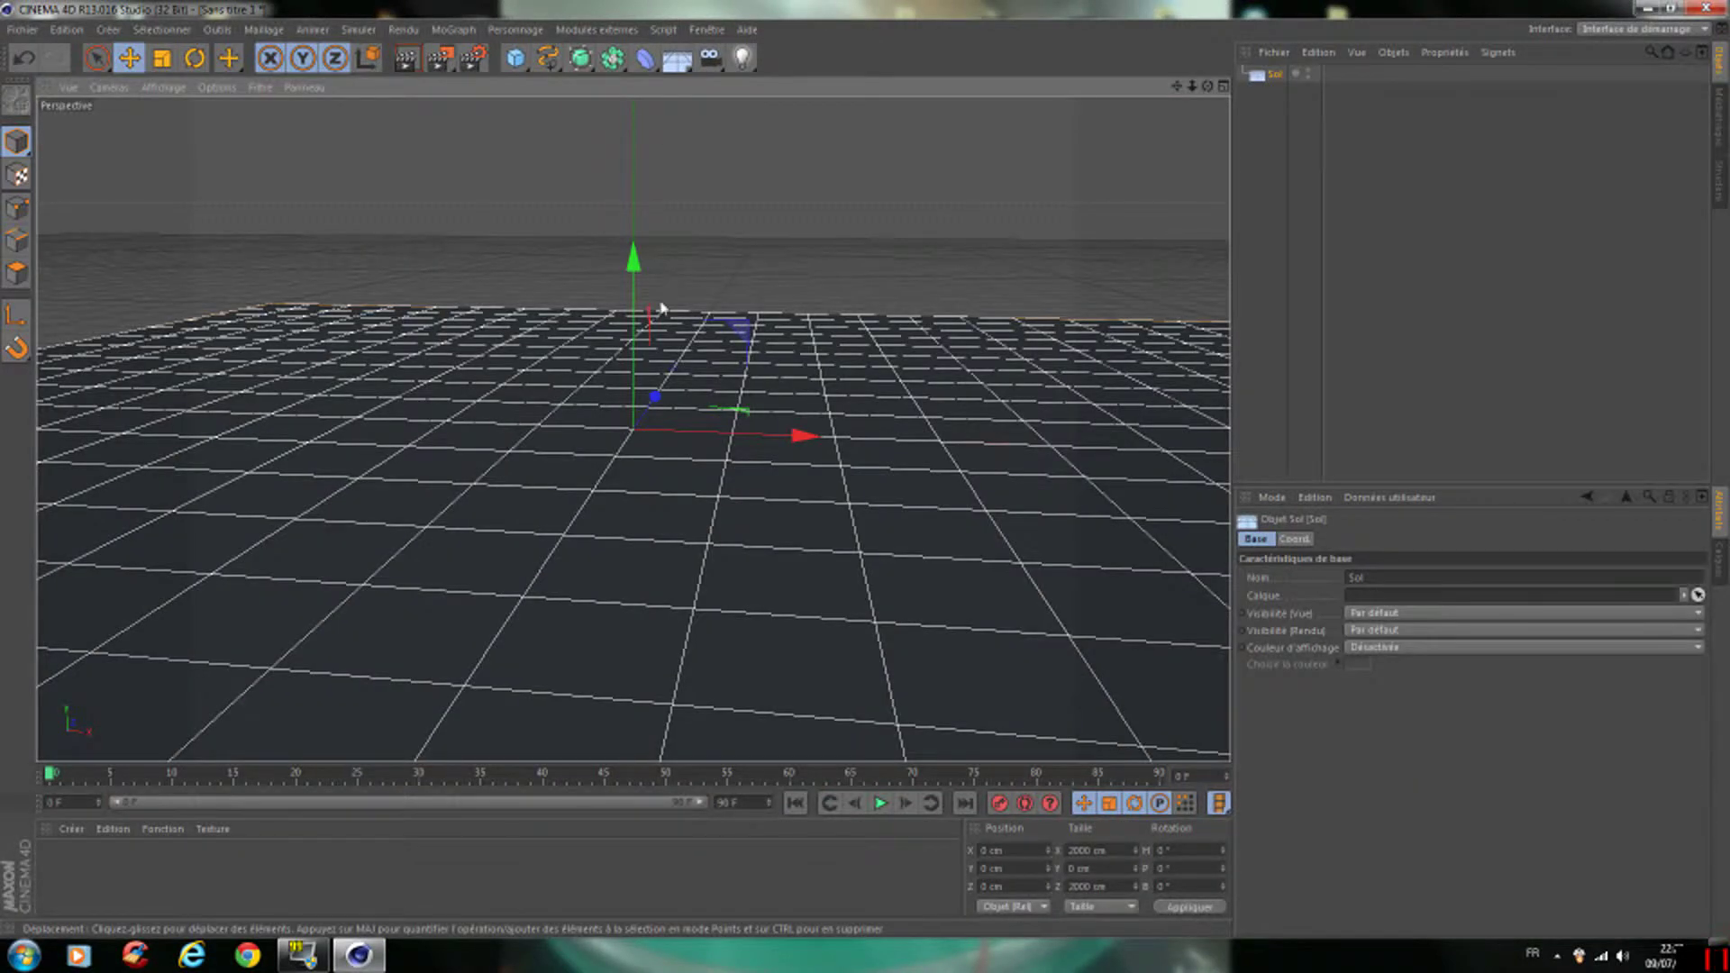
drag(1207, 86, 1081, 140)
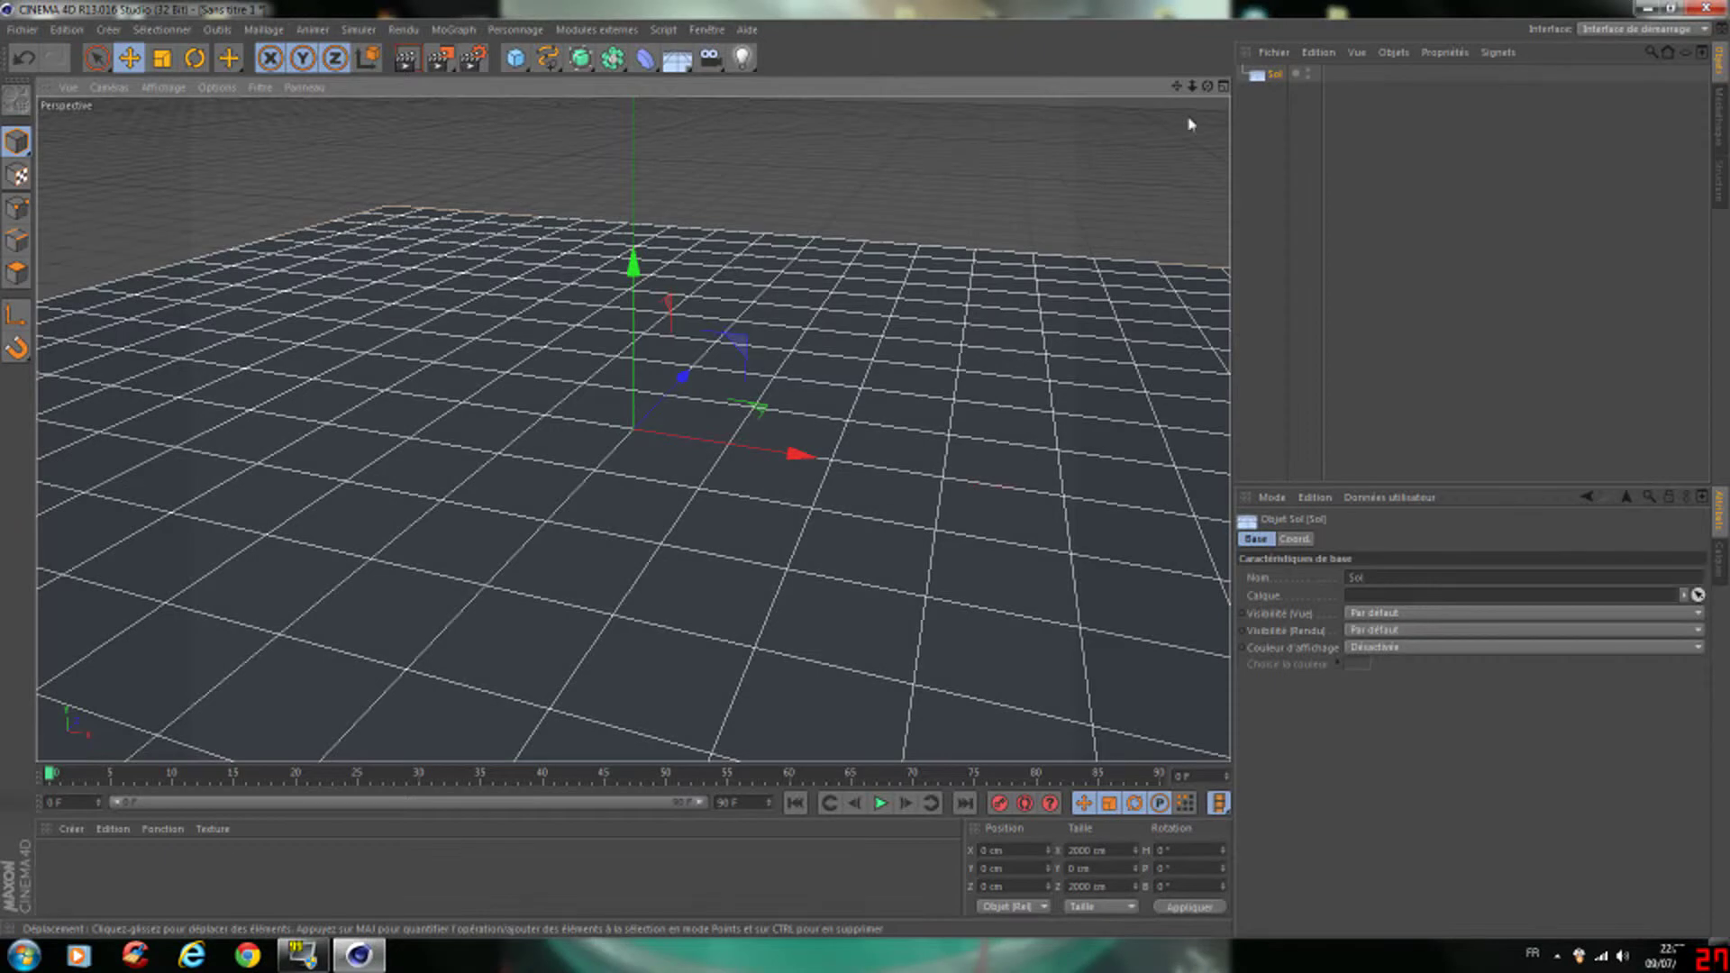
click(1388, 245)
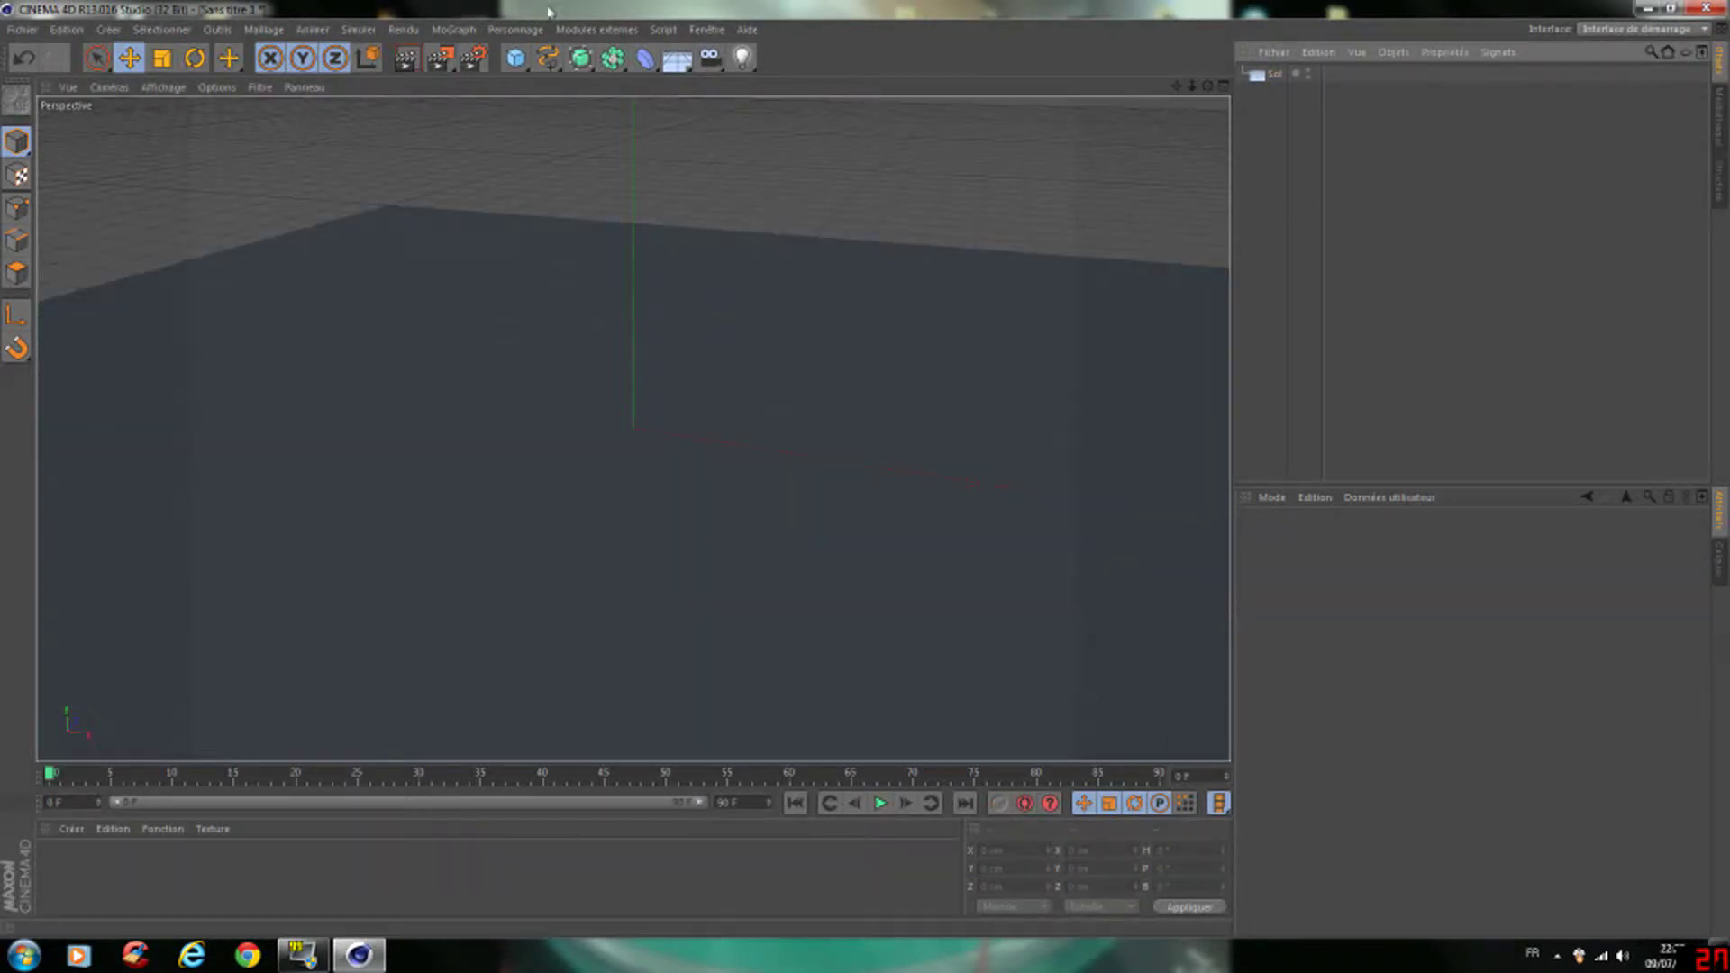
- Add a MoGraph text object reading SKIIID with a depth of 40
click(469, 30)
click(502, 253)
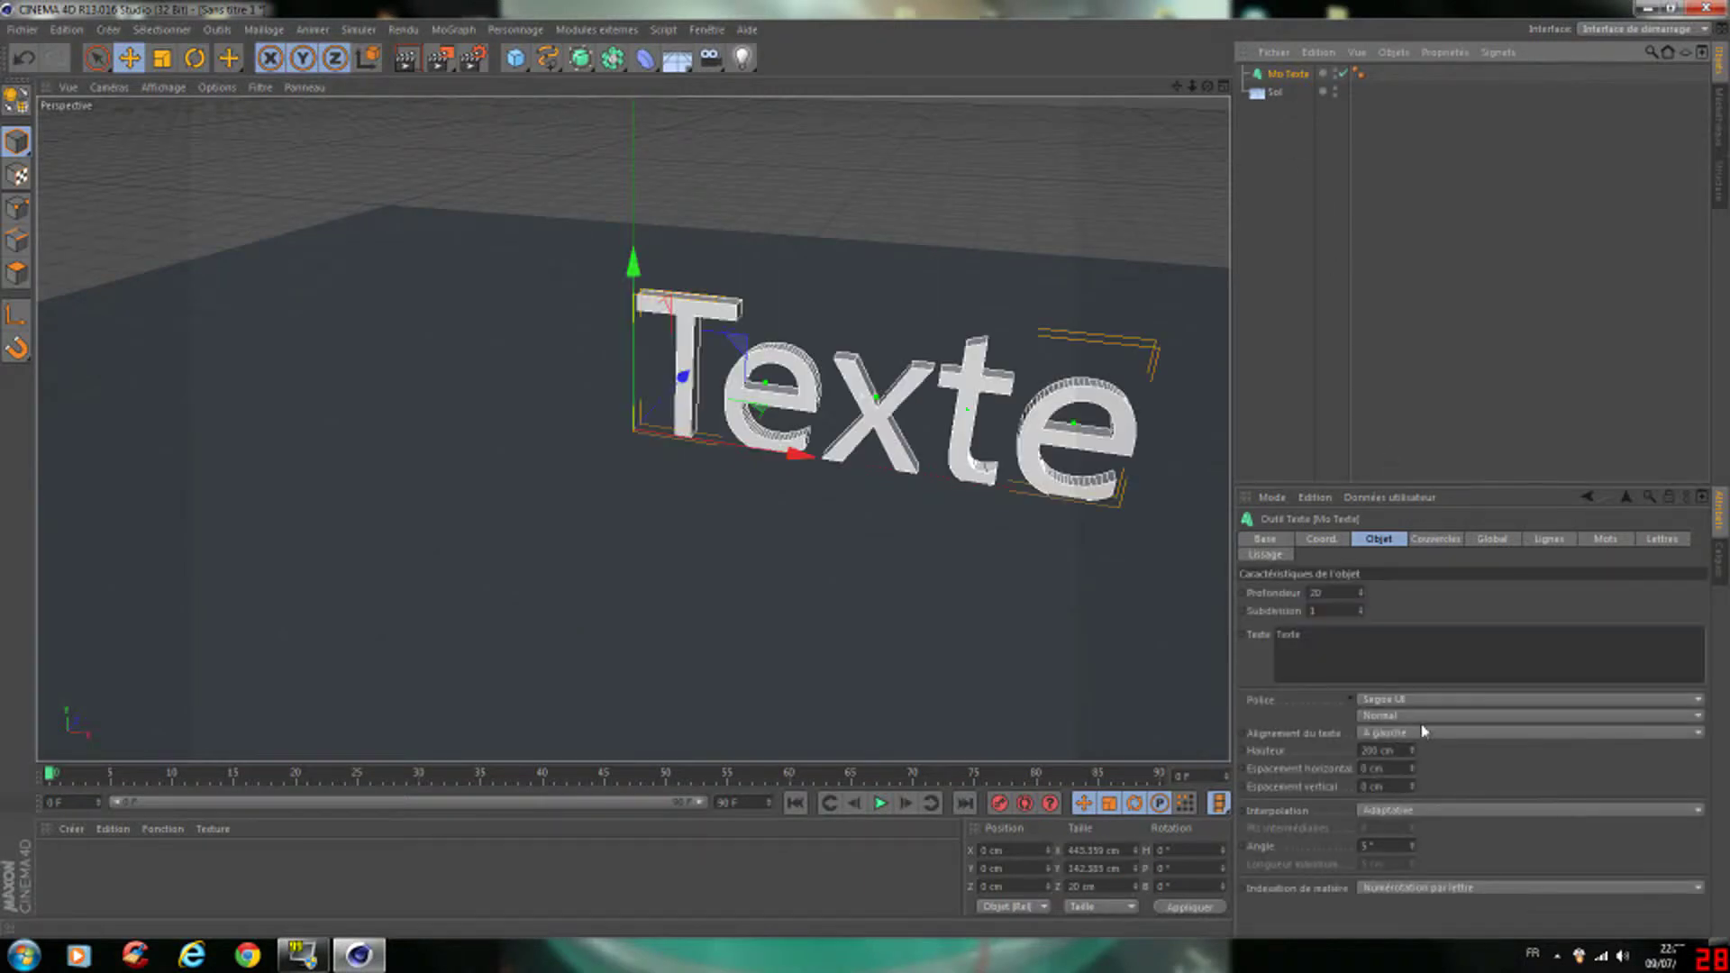
double_click(1288, 634)
key(BackSpace)
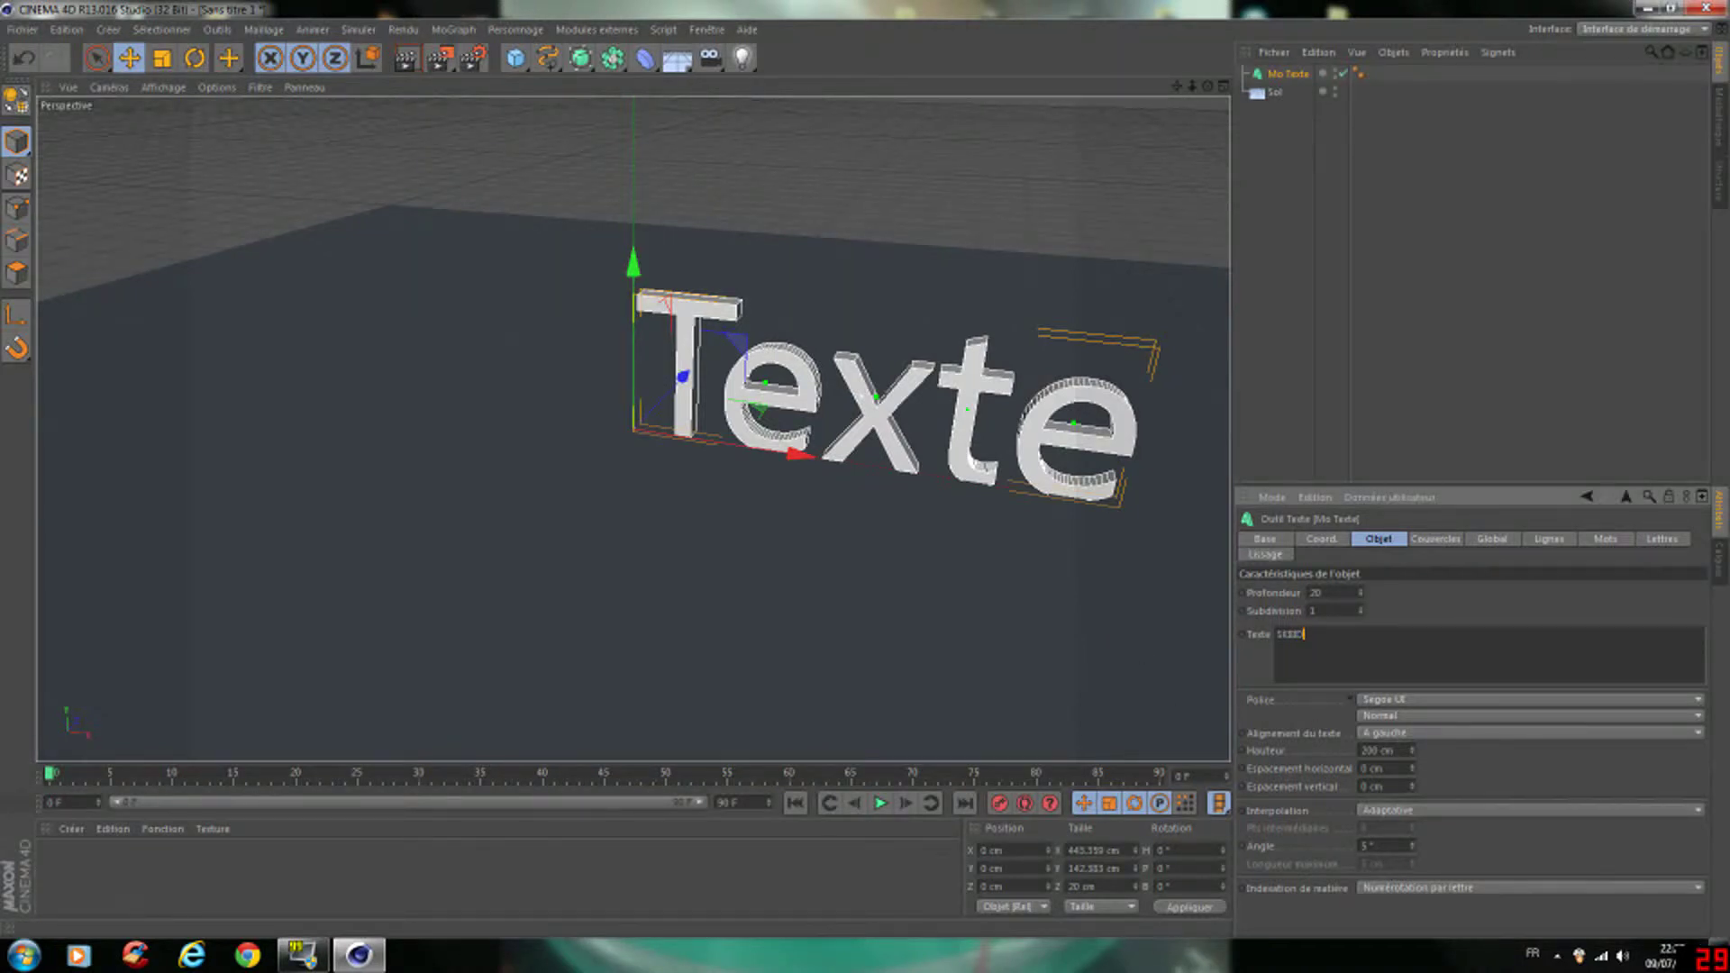
key(Tab)
text(40)
key(Return)
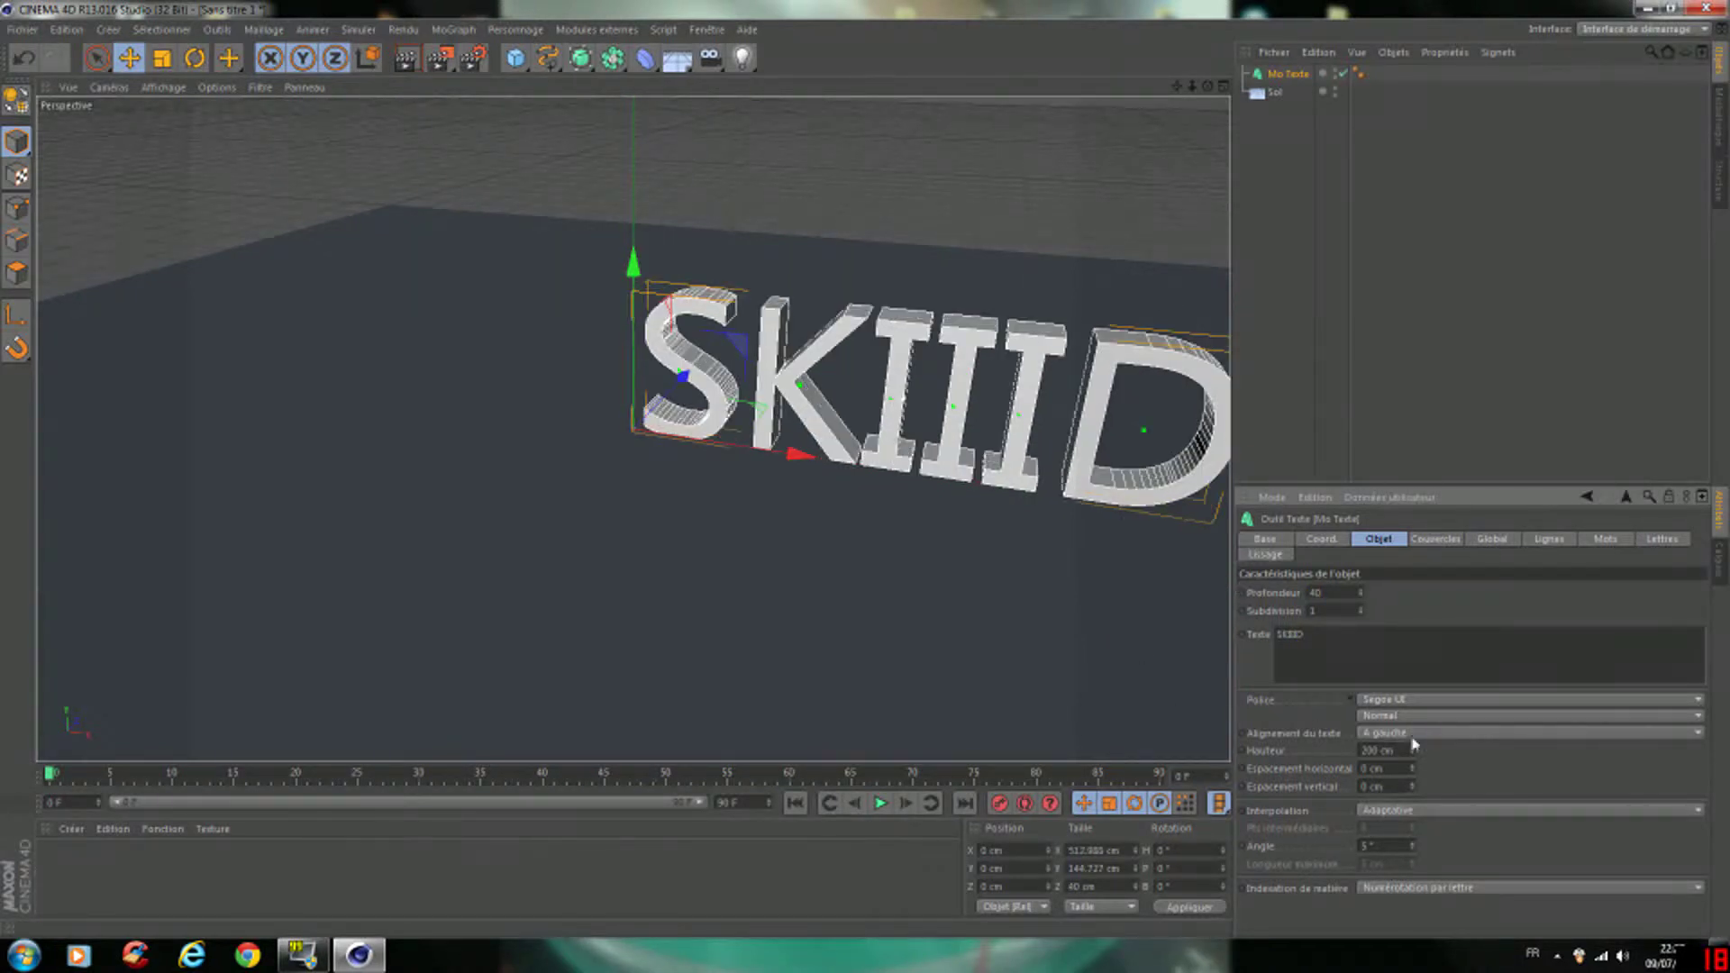
- Set the text object's font to Terminator Real NFI
click(1455, 707)
scroll(1447, 548, down, 5)
scroll(1447, 548, down, 3)
click(1442, 777)
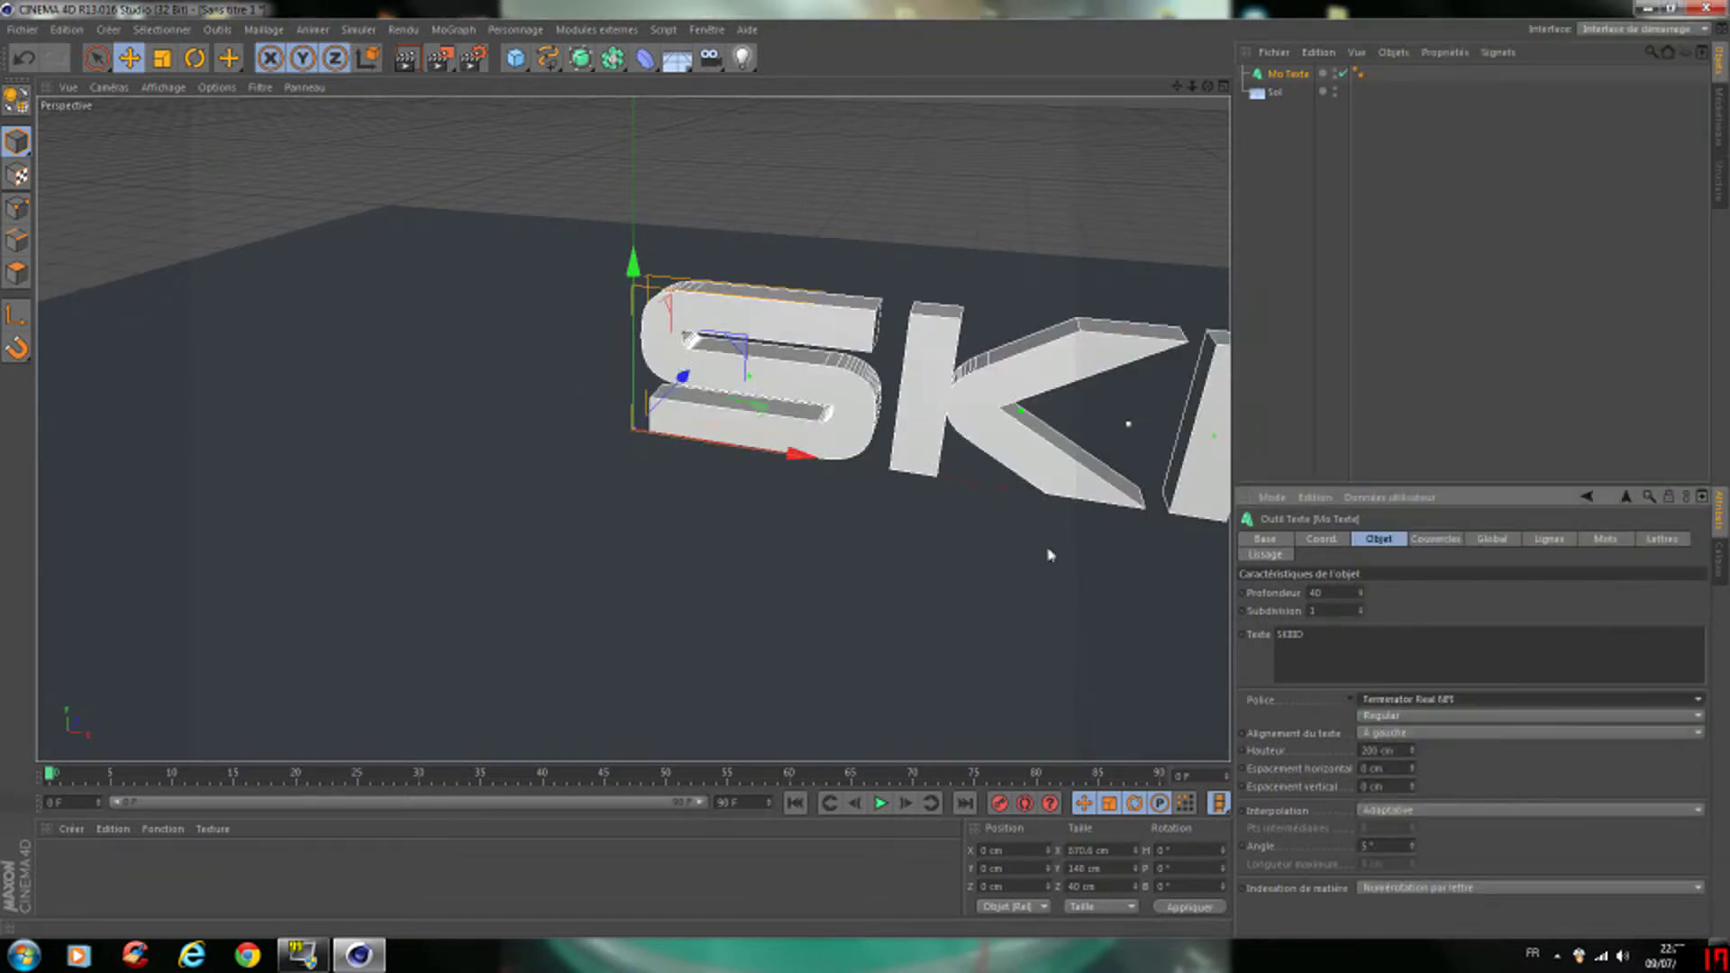
- Scale the text down to about 504 cm wide and shift it along X to about -242 cm to centre it on the floor
drag(793, 453, 410, 393)
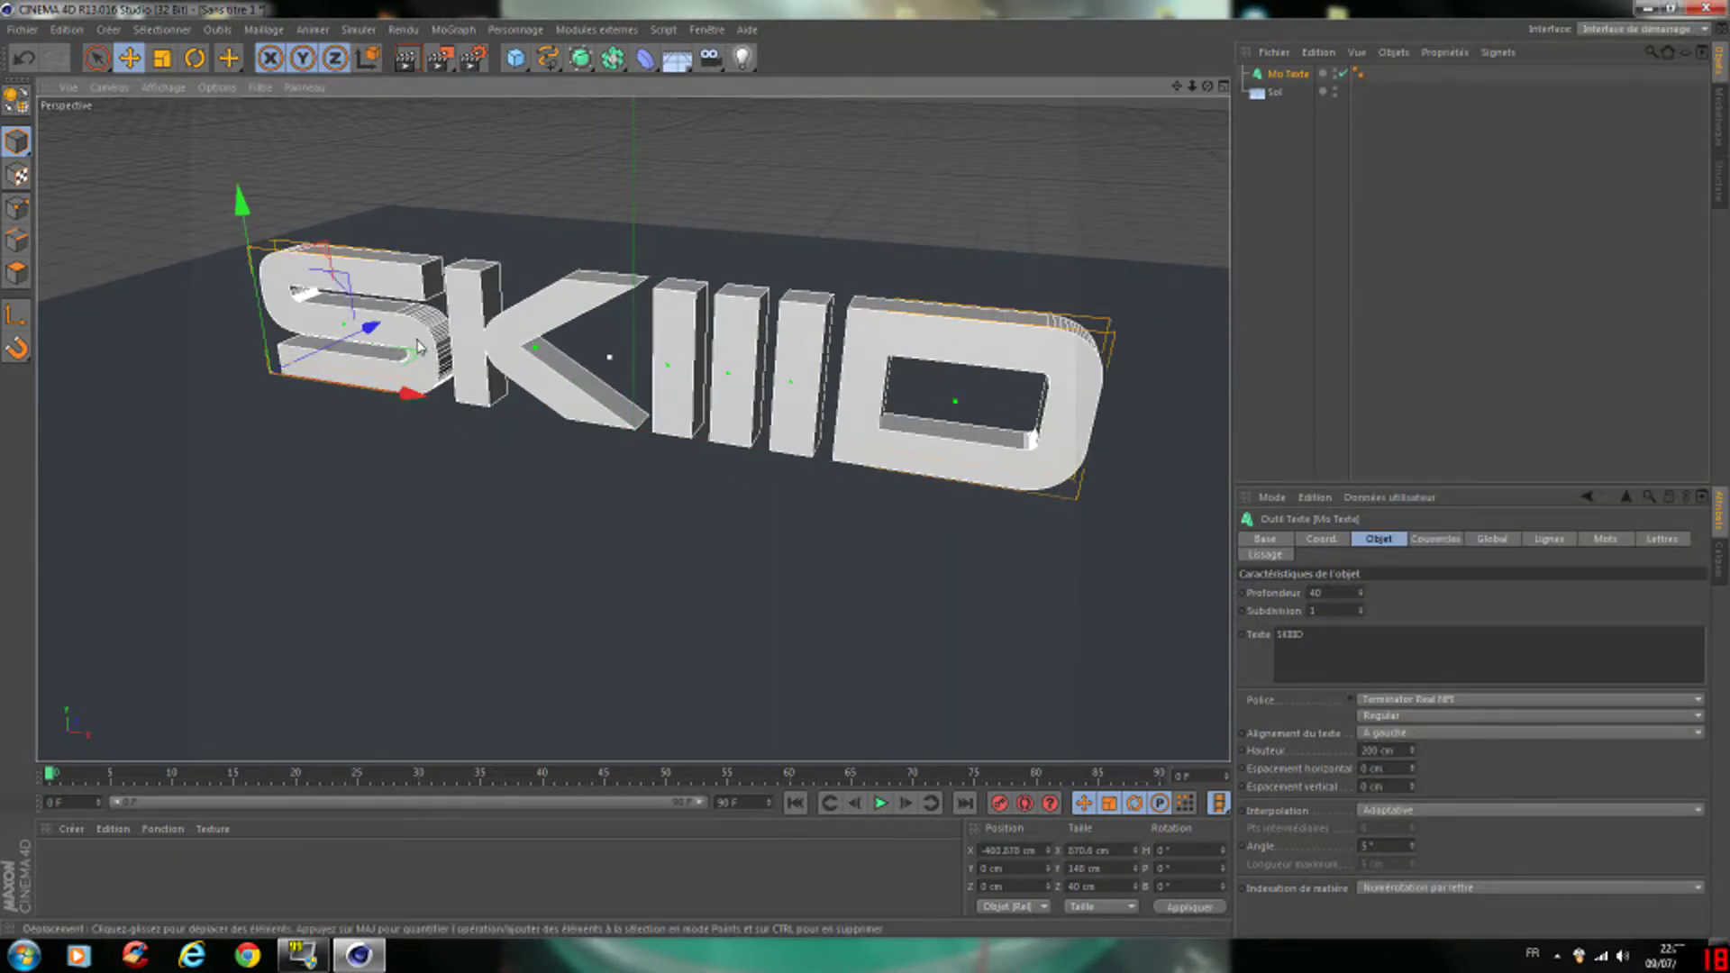
key(r)
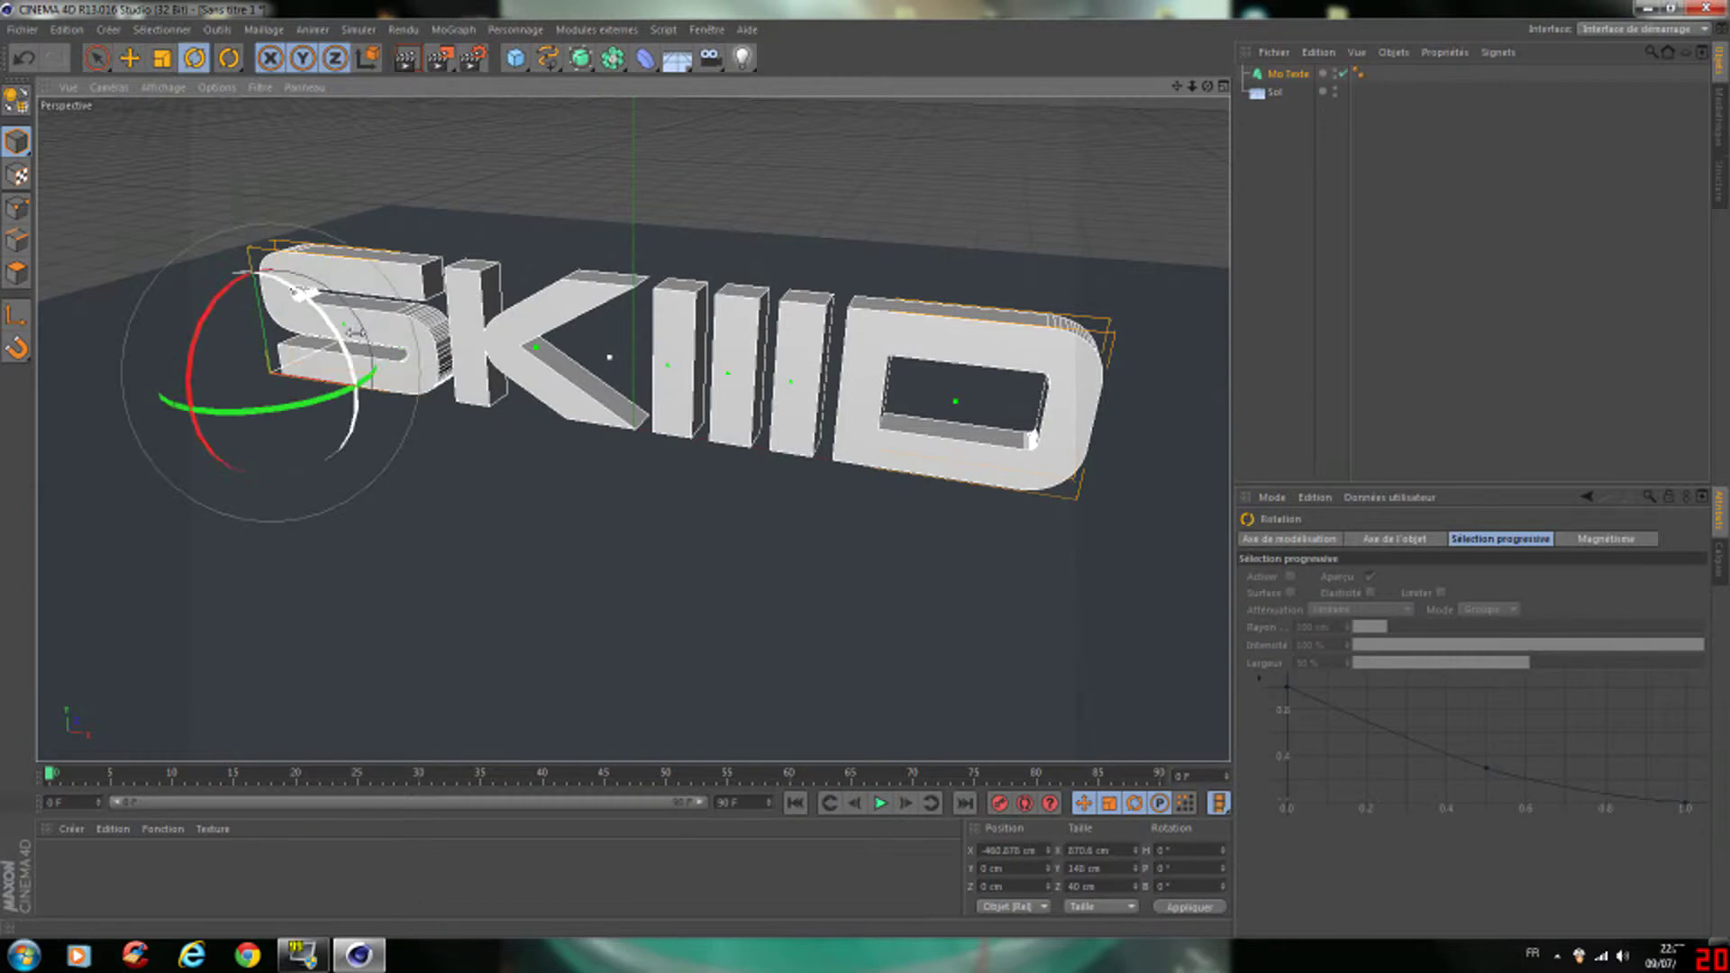
key(e)
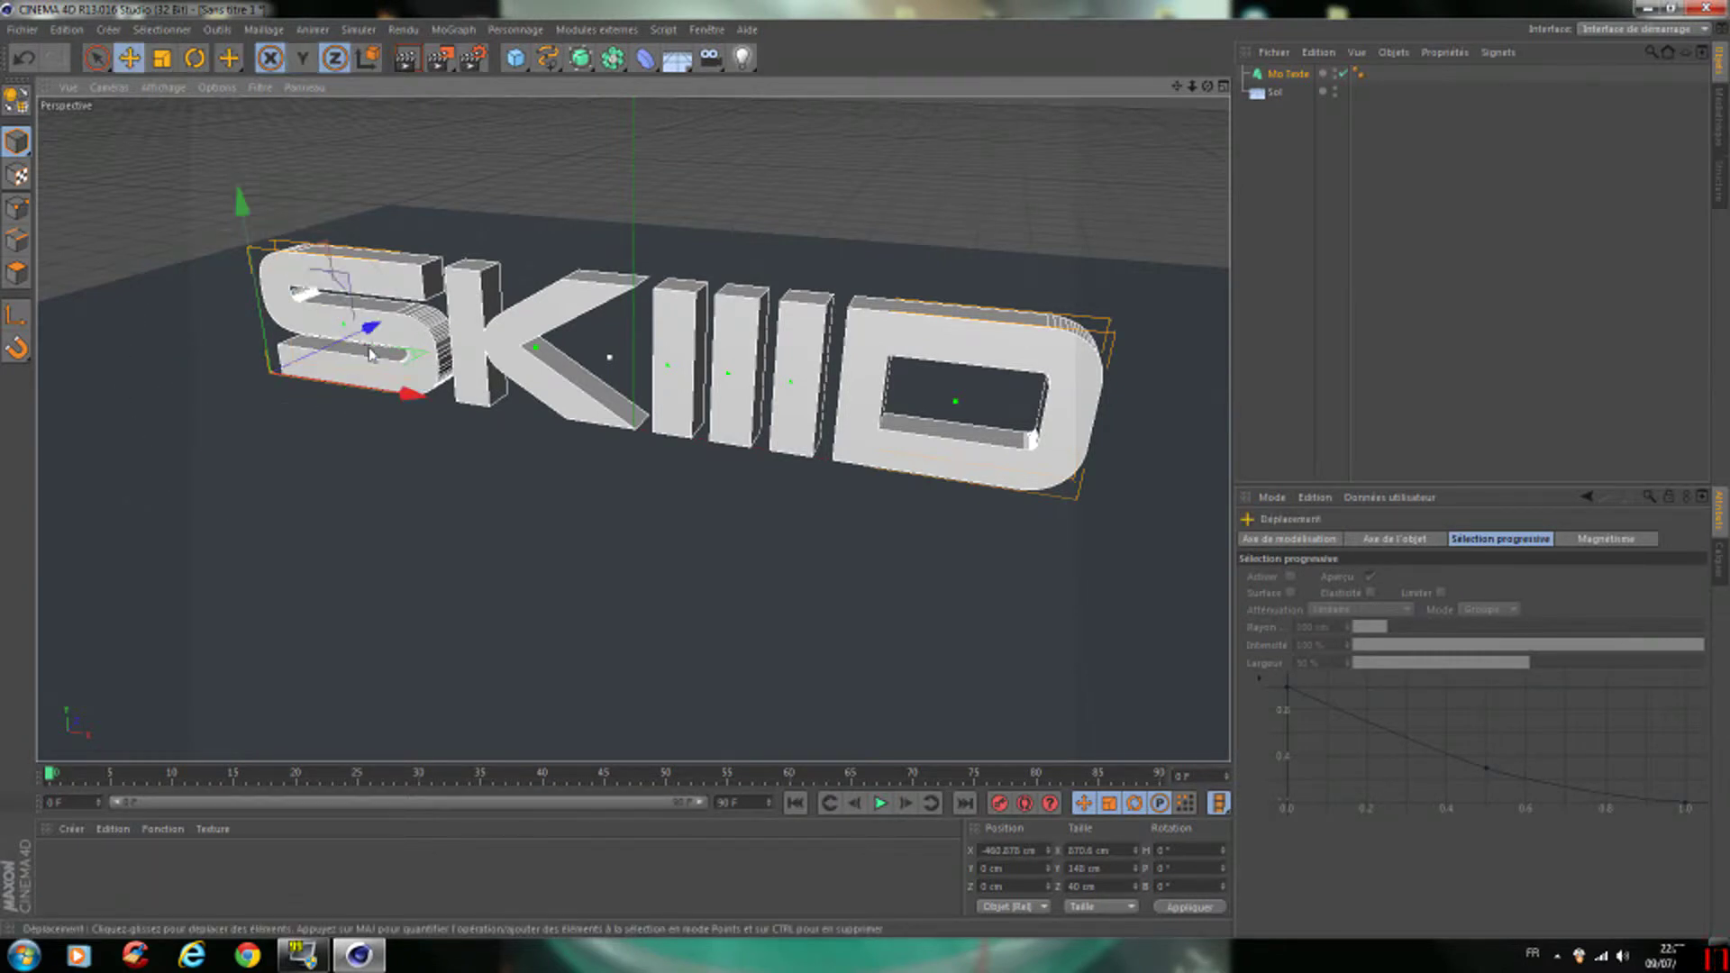
key(t)
drag(368, 338, 739, 448)
key(e)
key(y)
key(t)
key(e)
key(t)
key(e)
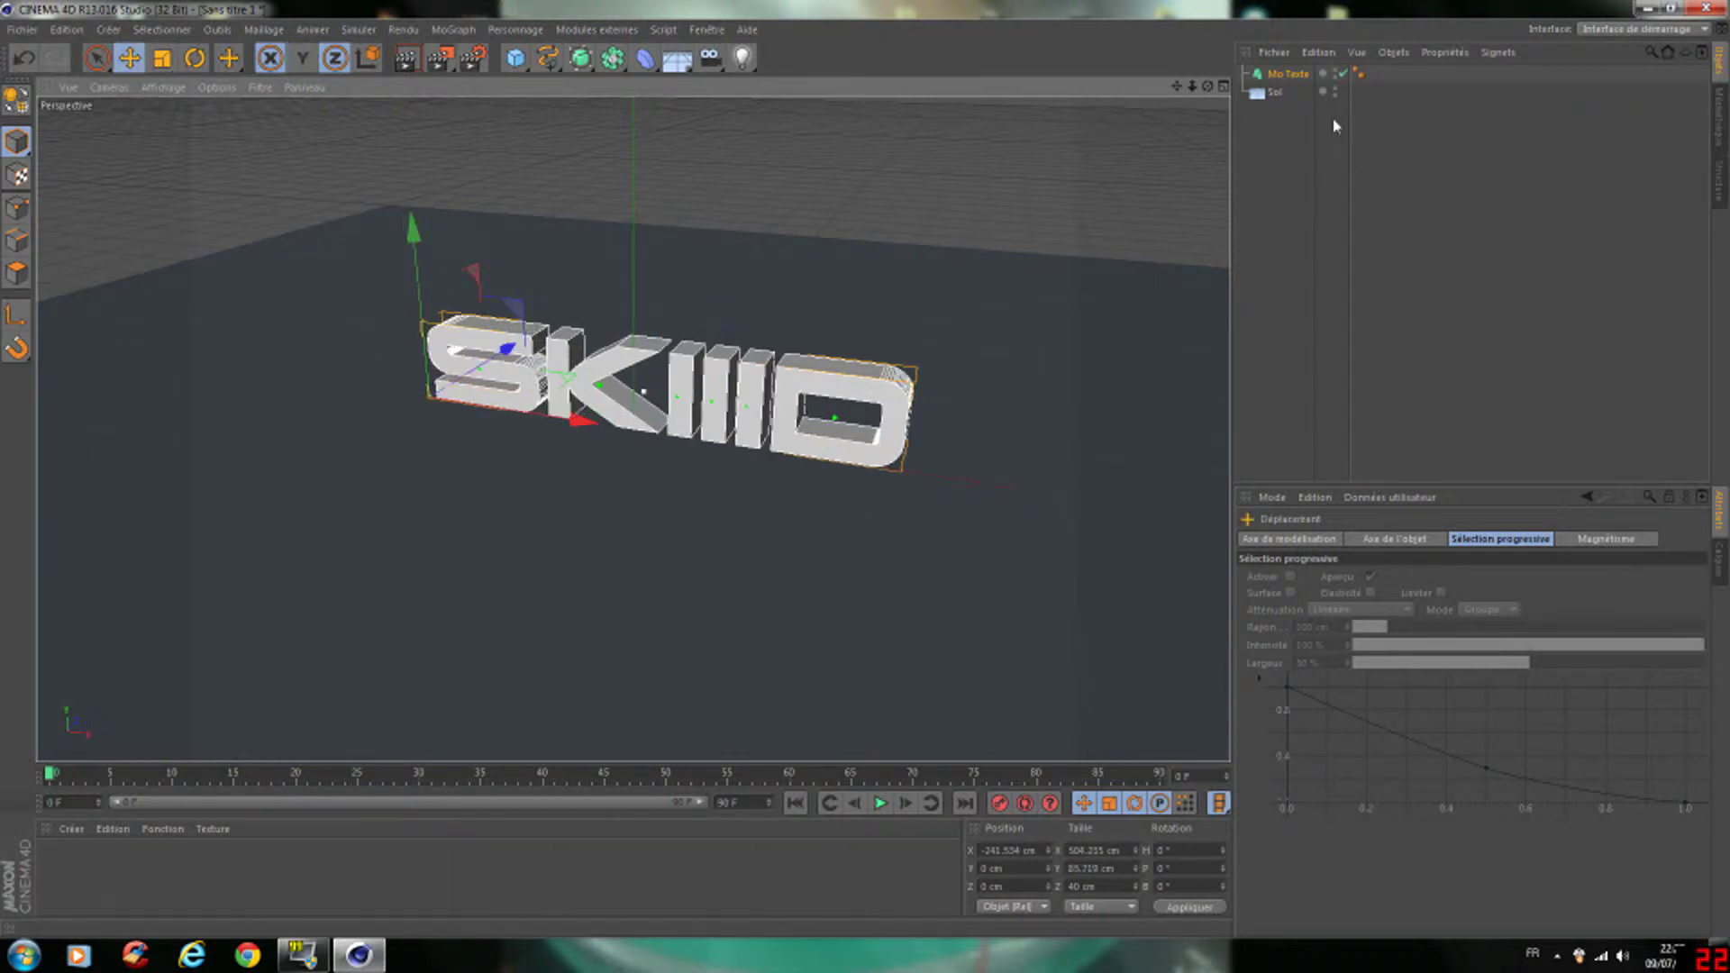
- Increase the text's extrusion depth to 62, and deselect the text
click(1289, 74)
drag(1363, 595, 1363, 573)
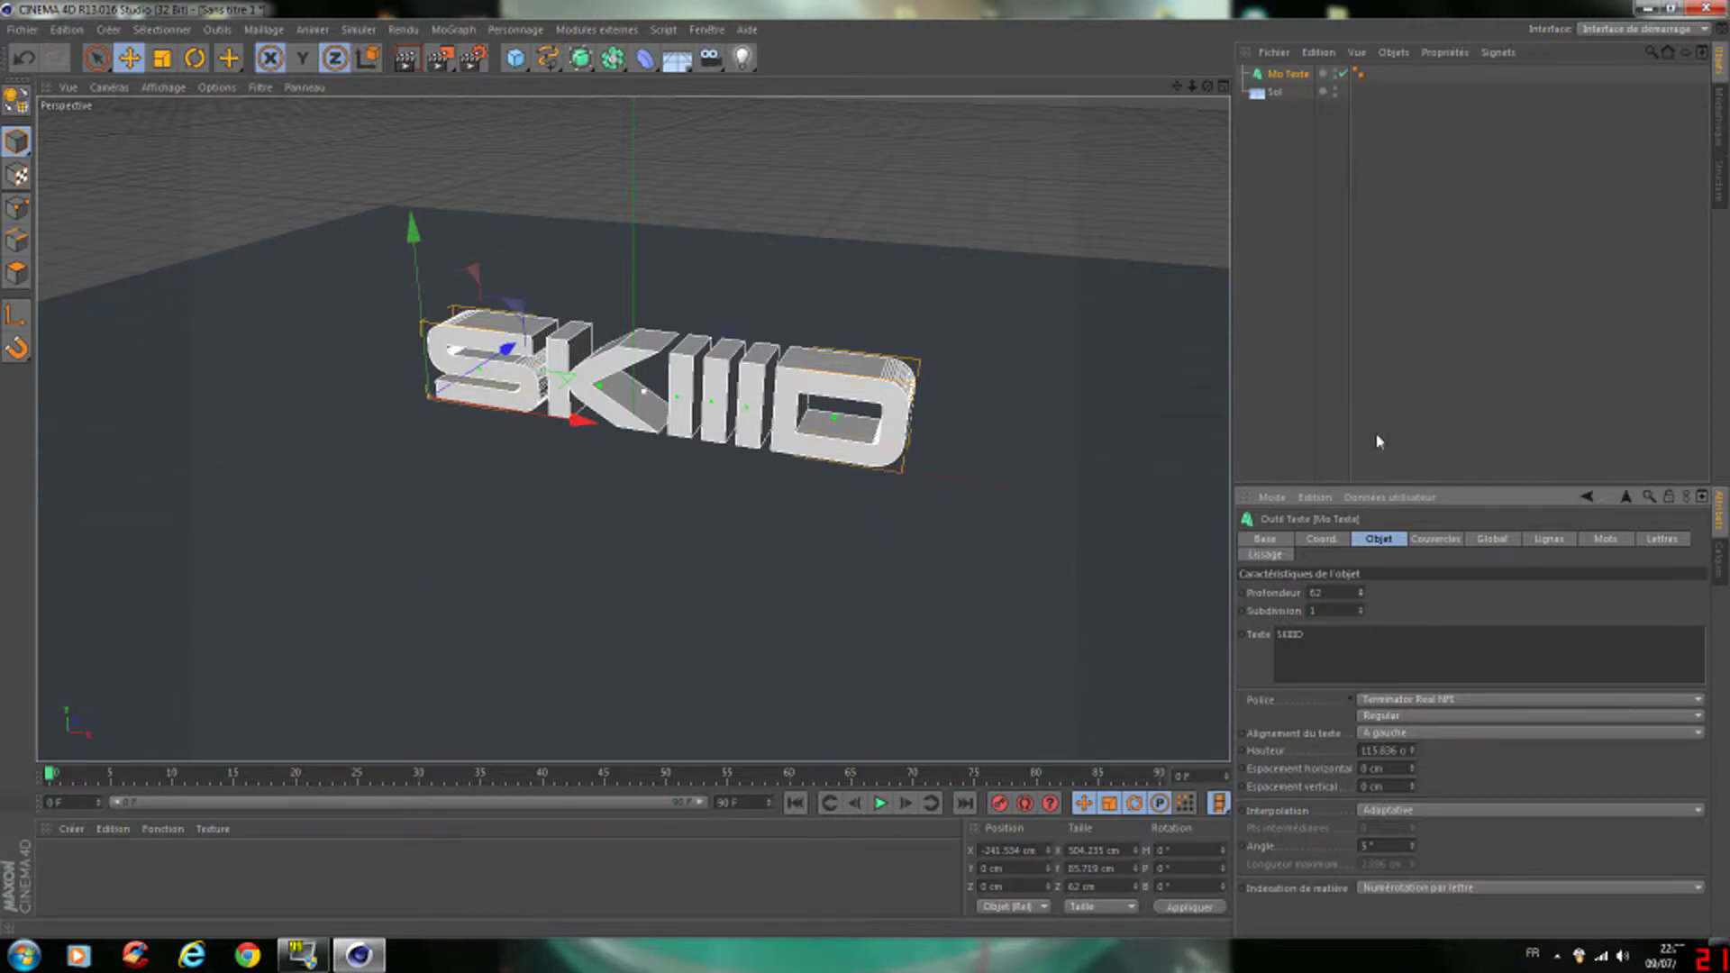
click(1246, 324)
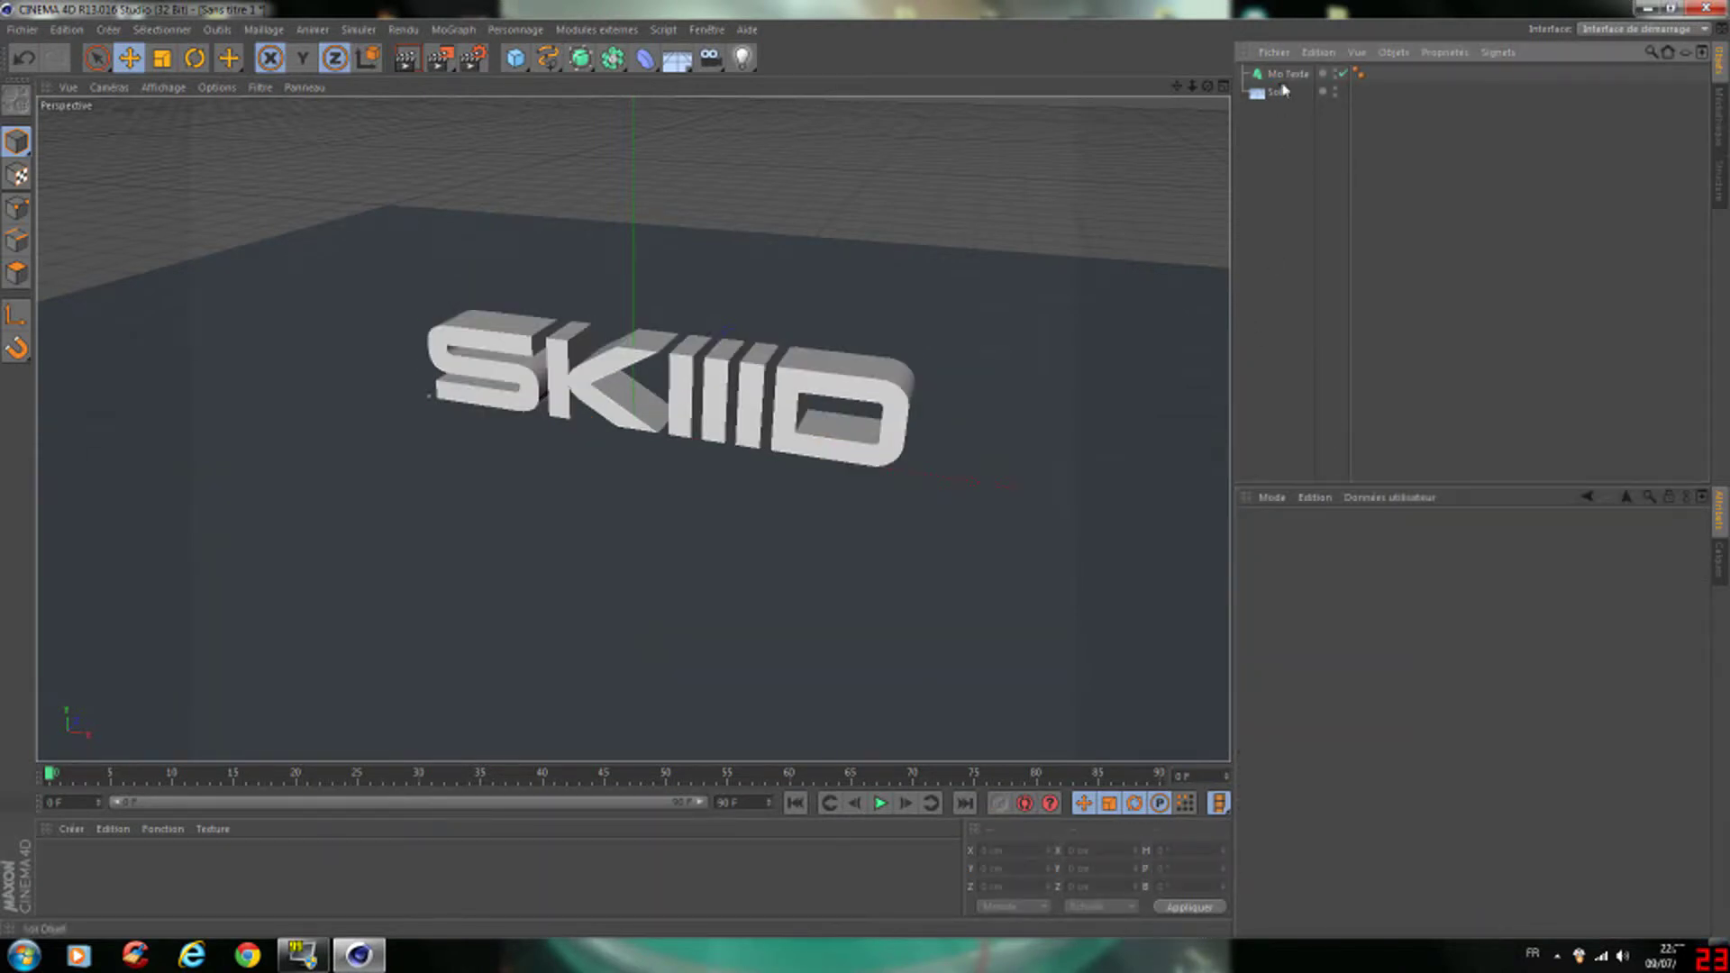
- Give the text Couvercle et biseau caps at both start and end, with the bevel type 1 étape
click(1289, 74)
click(1436, 539)
click(1435, 592)
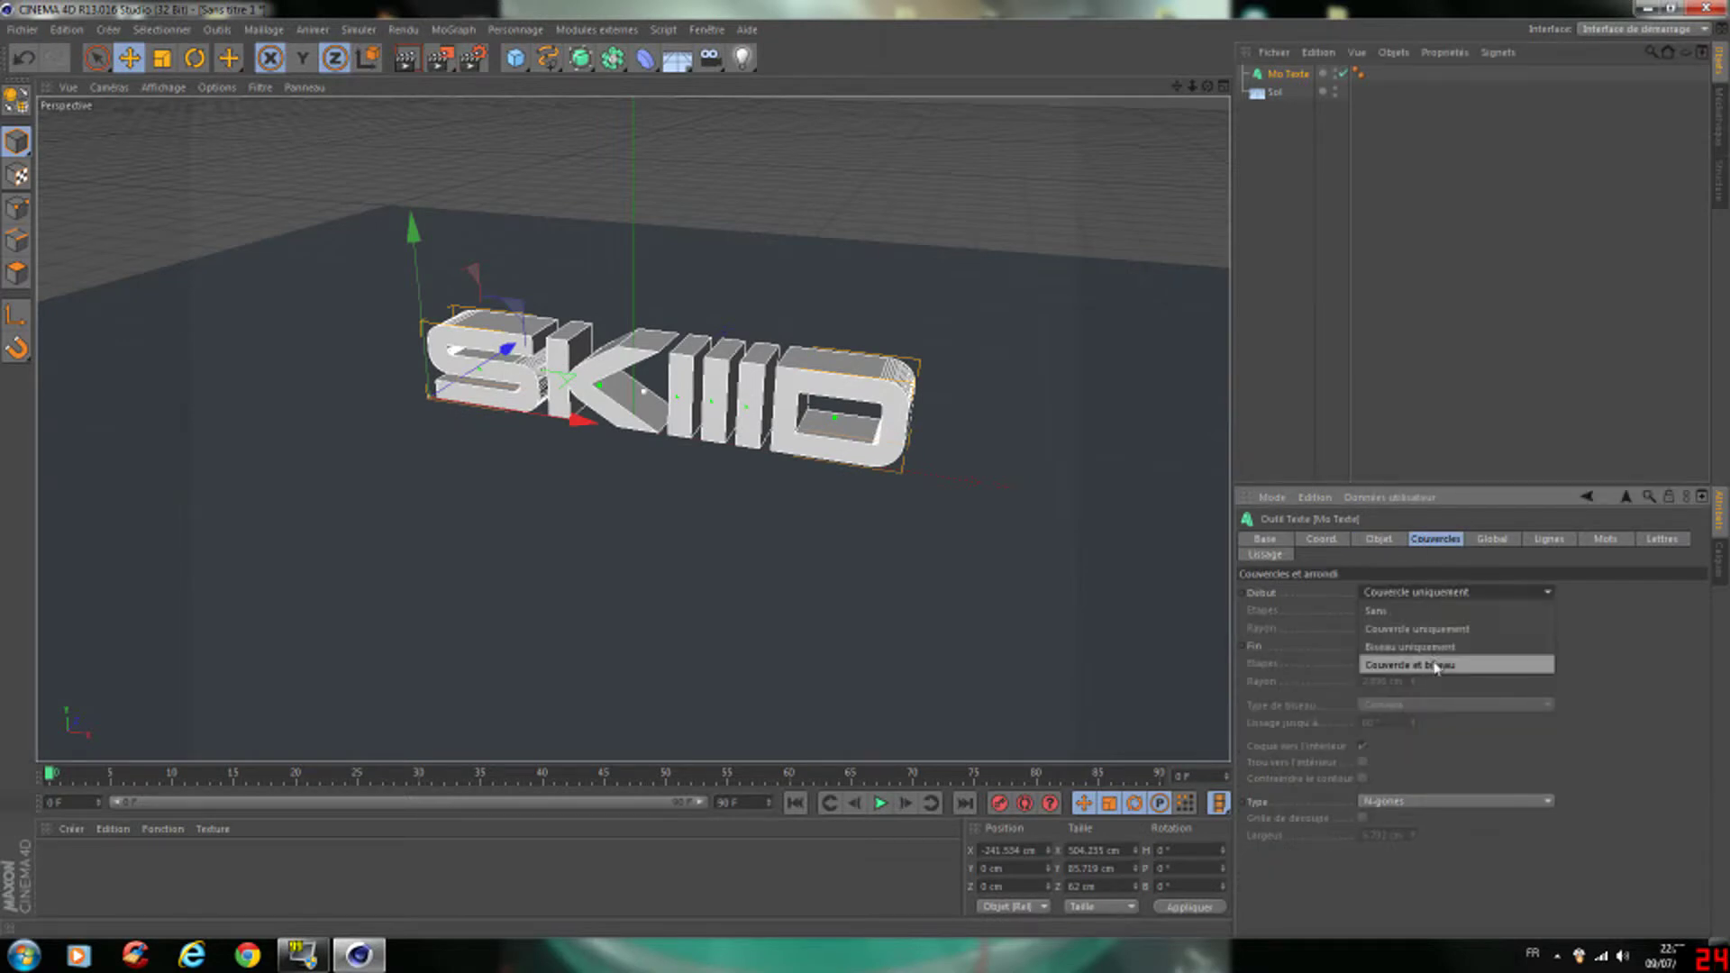
click(1434, 667)
click(1441, 646)
click(1433, 720)
click(1433, 705)
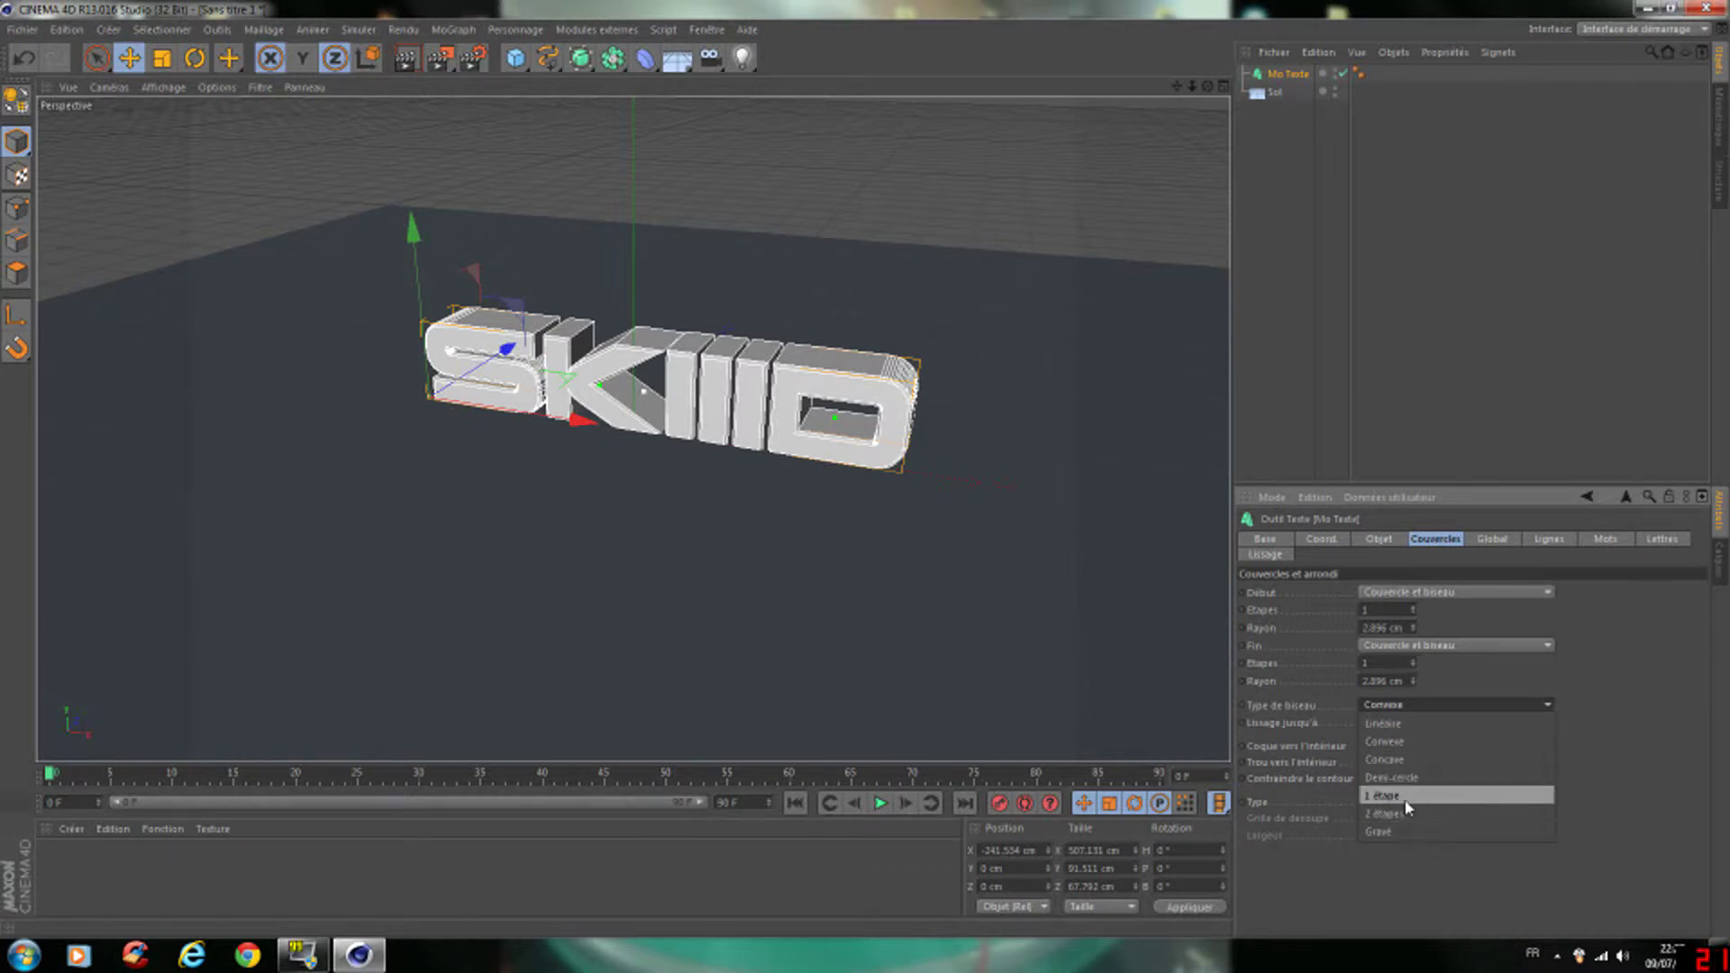
click(1408, 797)
- Create two new materials and set the colour of Mat.1 to a saturated blue (RGB 0, 8, 255)
double_click(455, 906)
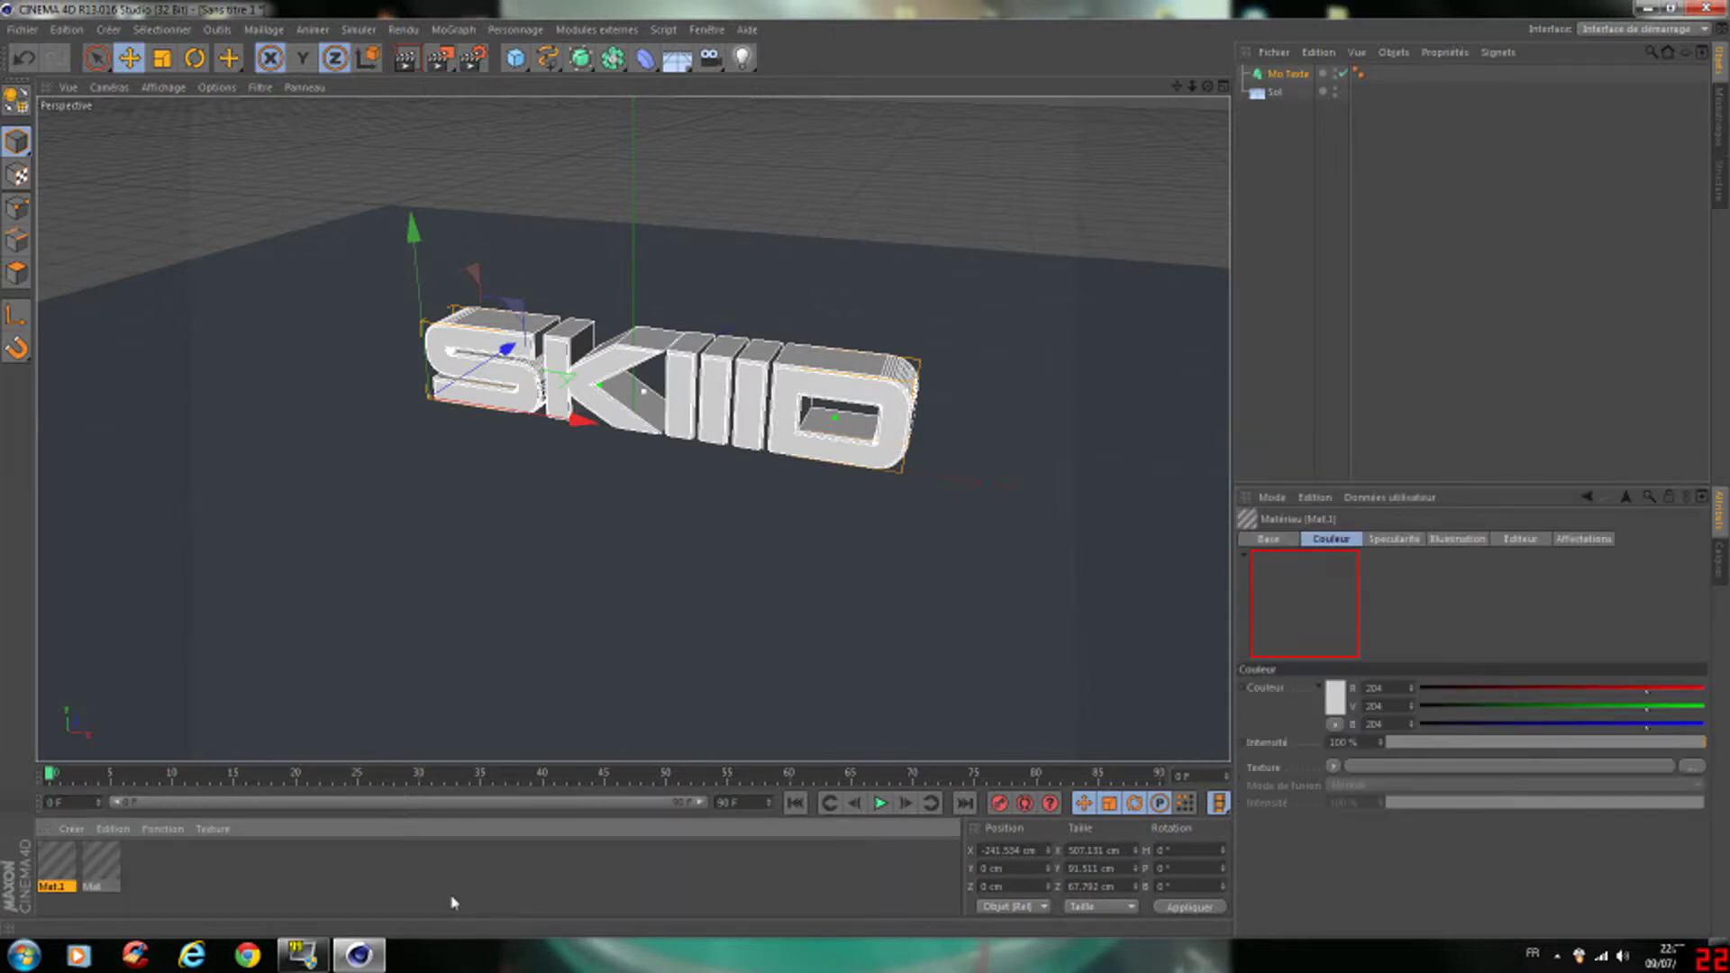
double_click(455, 906)
double_click(54, 867)
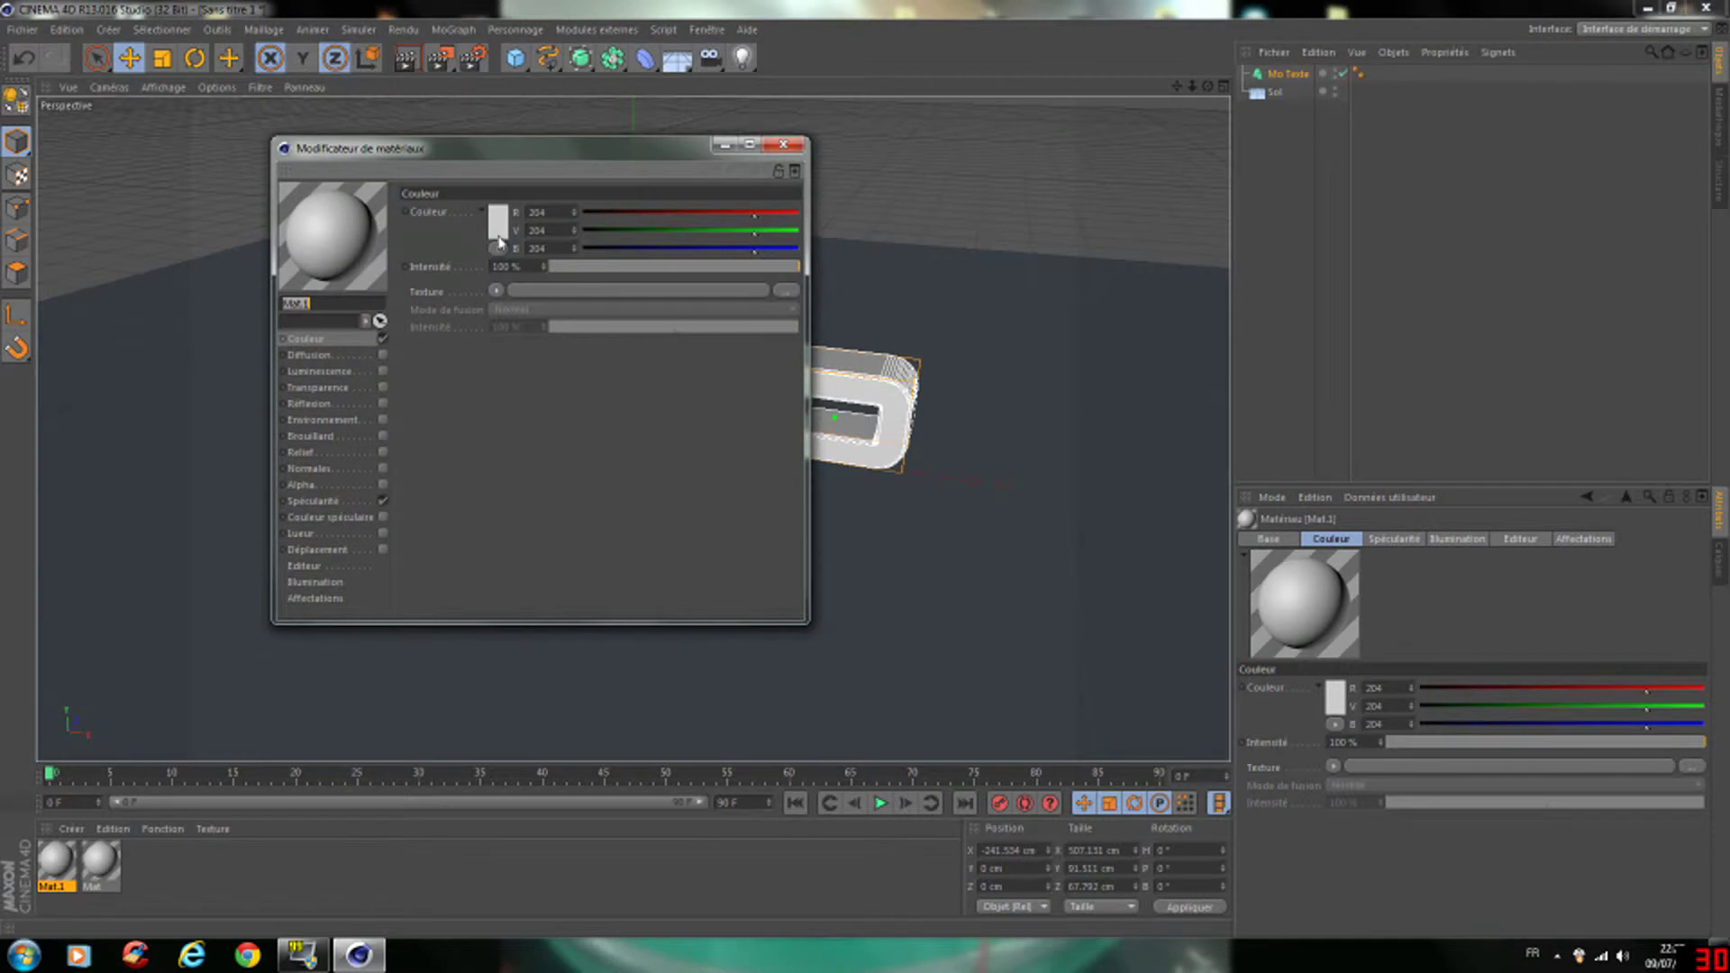
click(493, 237)
click(551, 163)
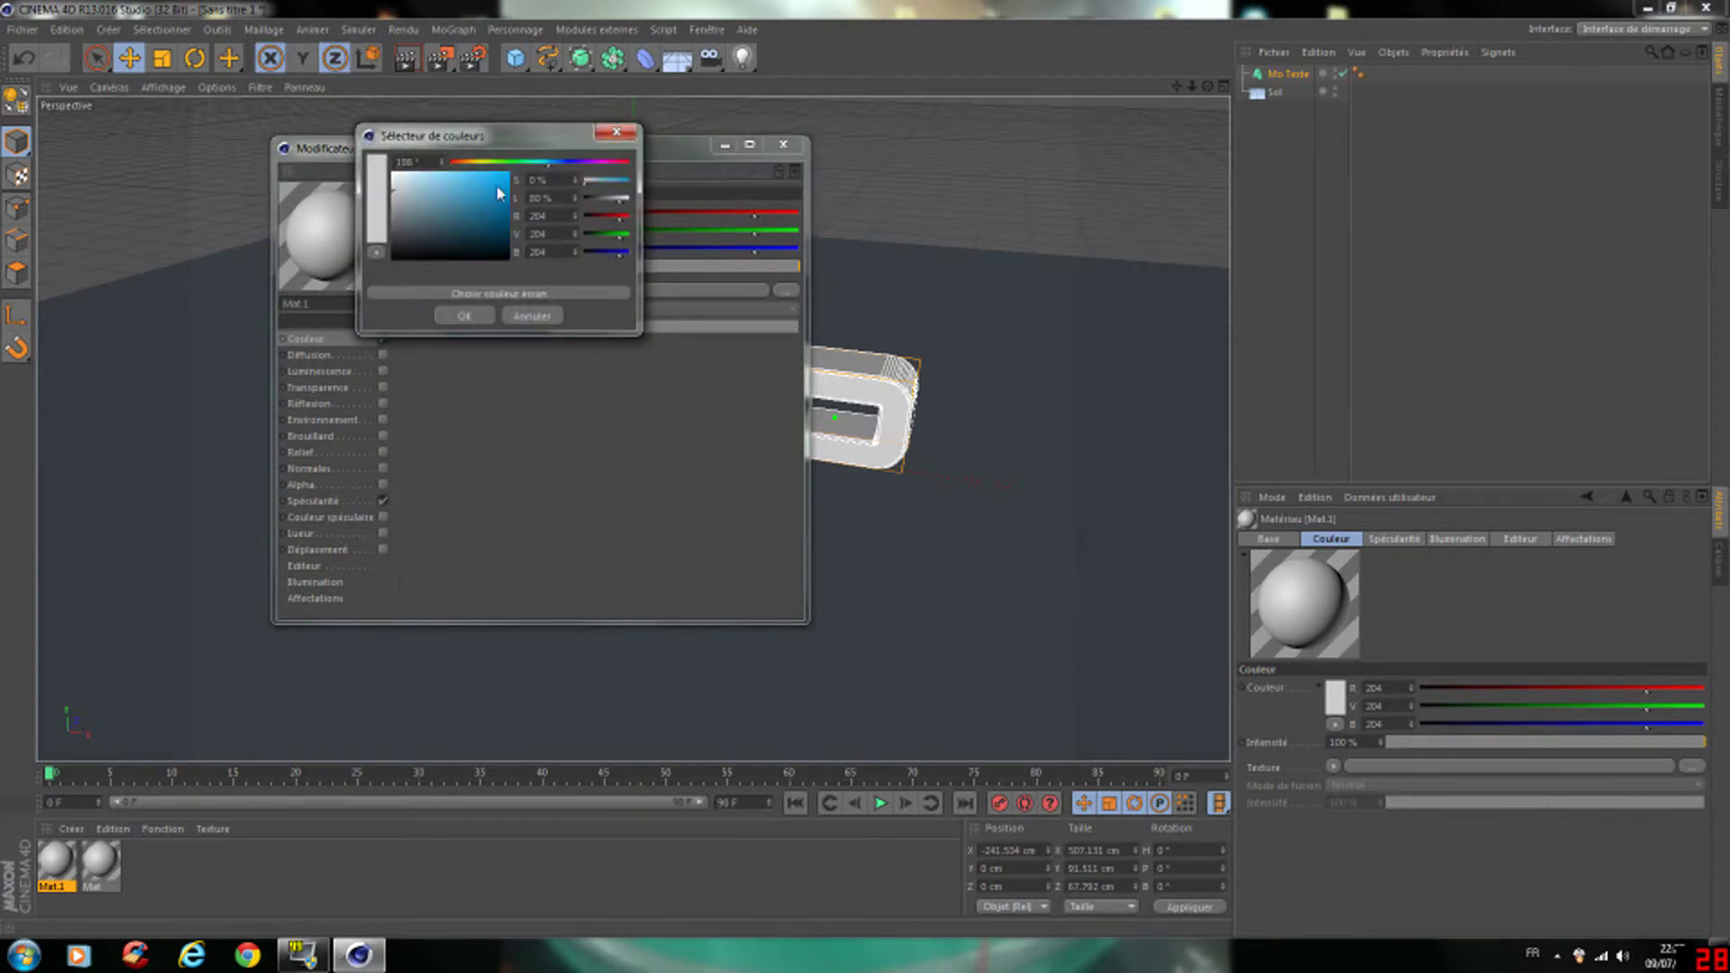
click(569, 160)
click(508, 173)
click(472, 337)
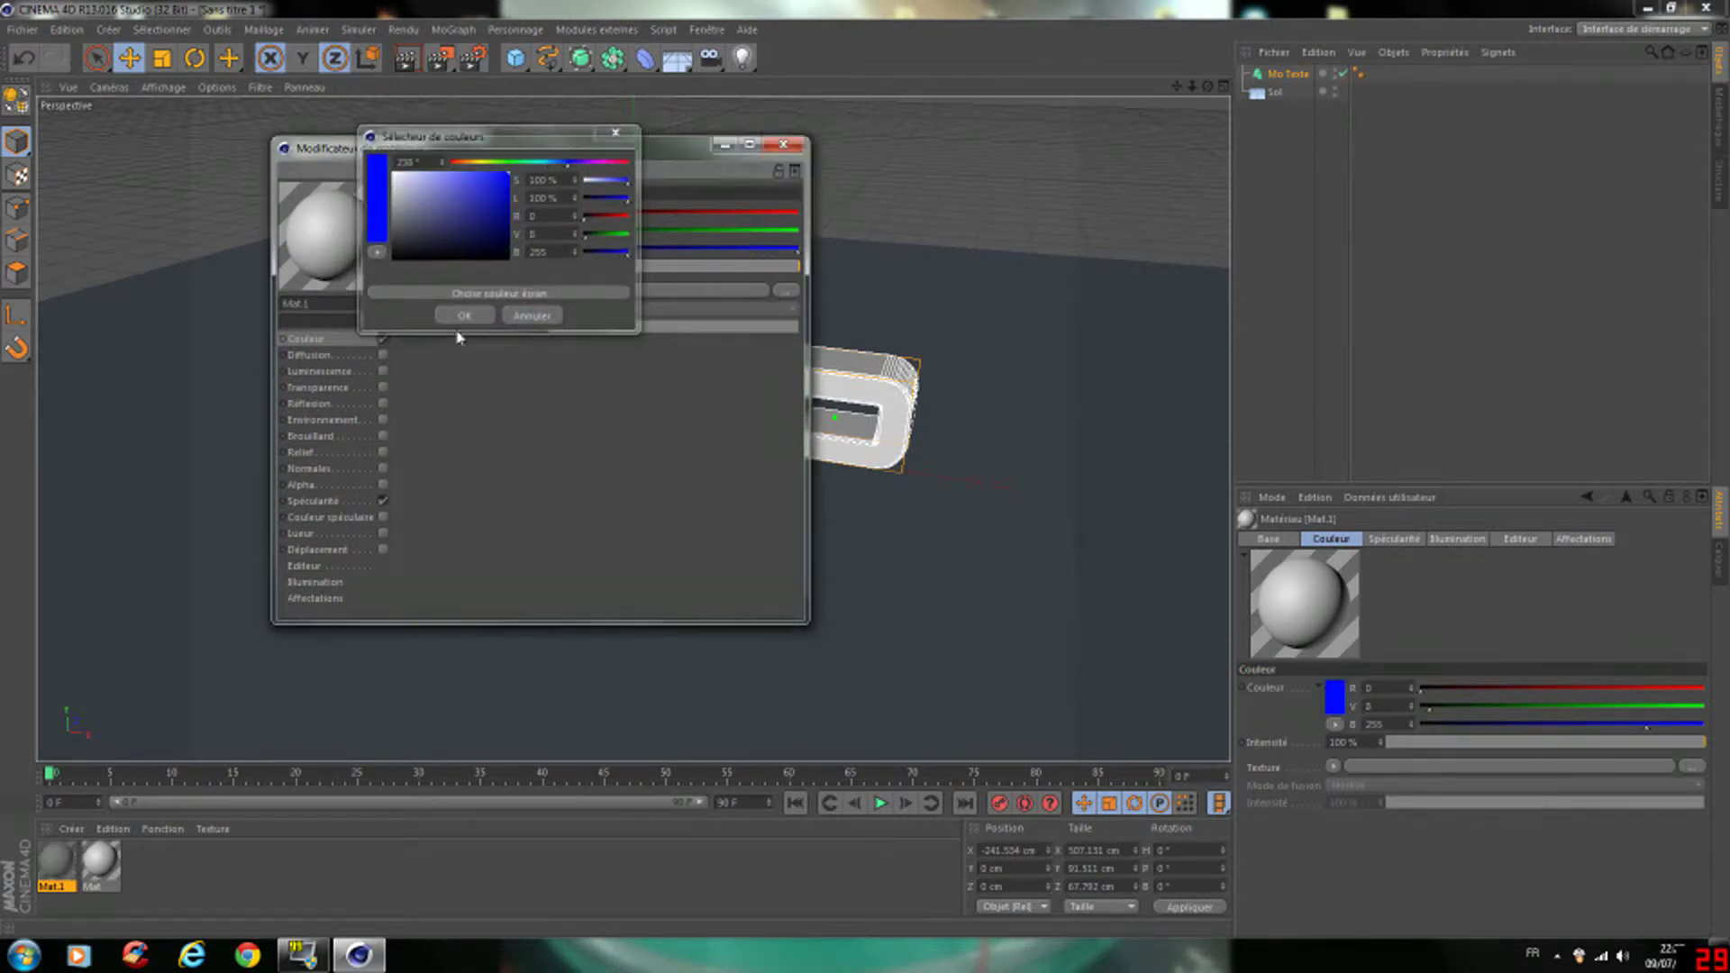
click(465, 314)
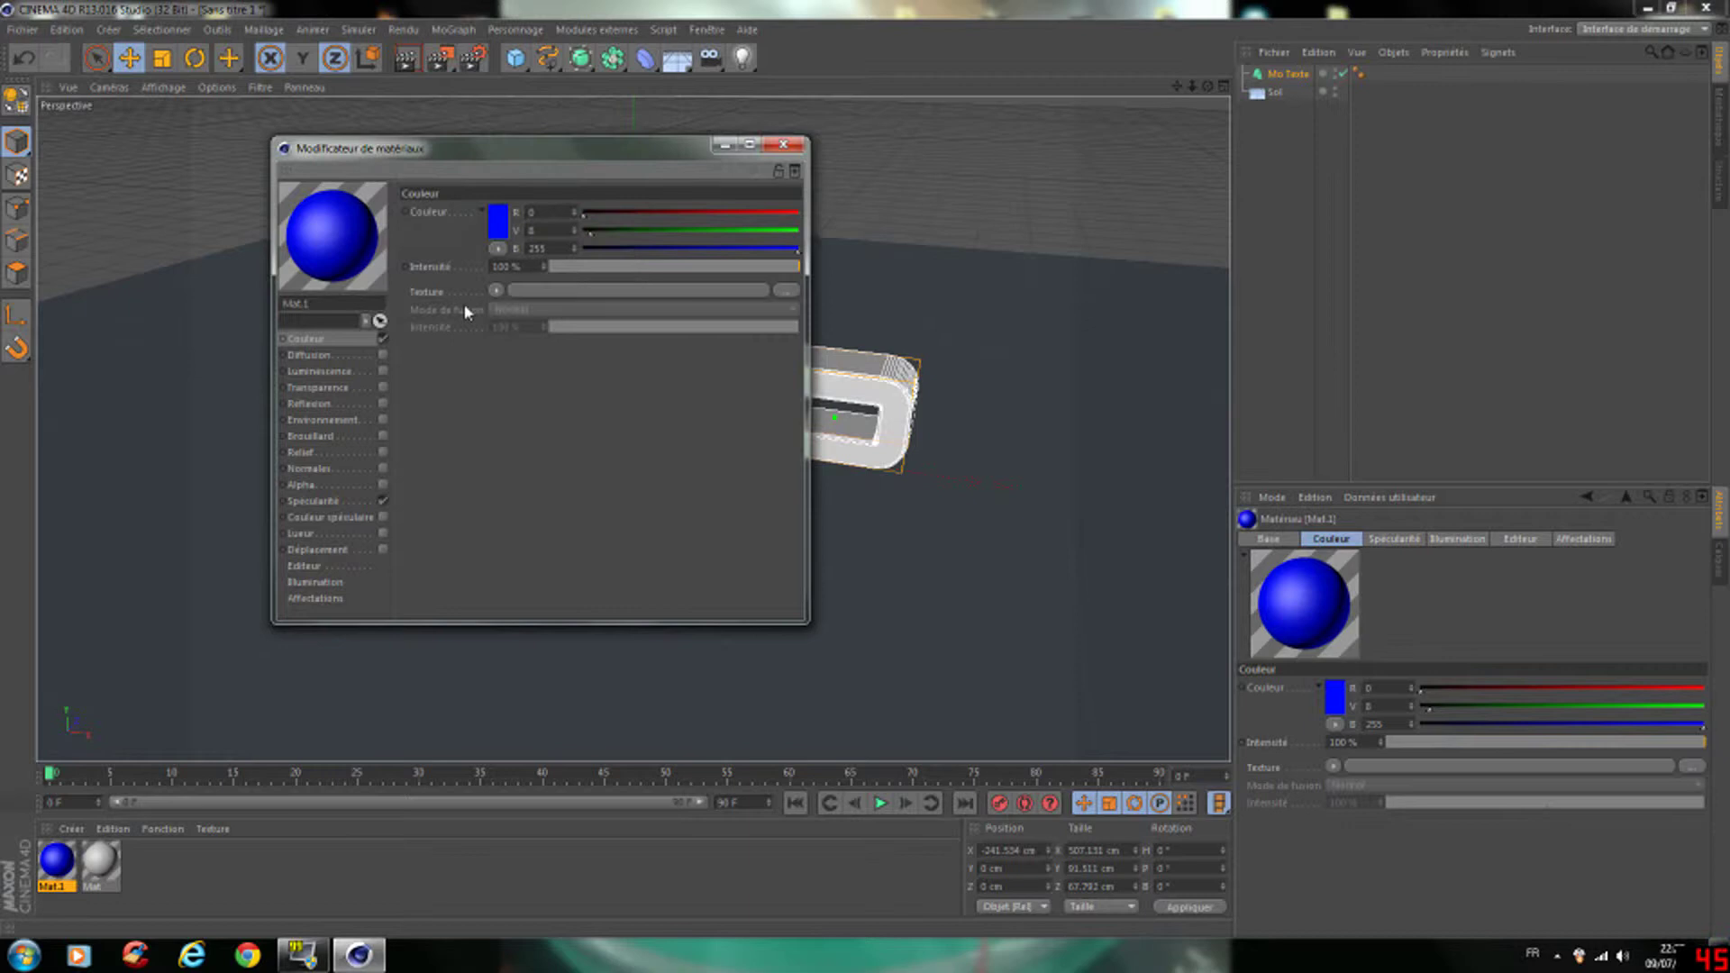
- Enable reflection on the blue material with an intensity of about 39%, and close its editor
click(383, 404)
click(653, 266)
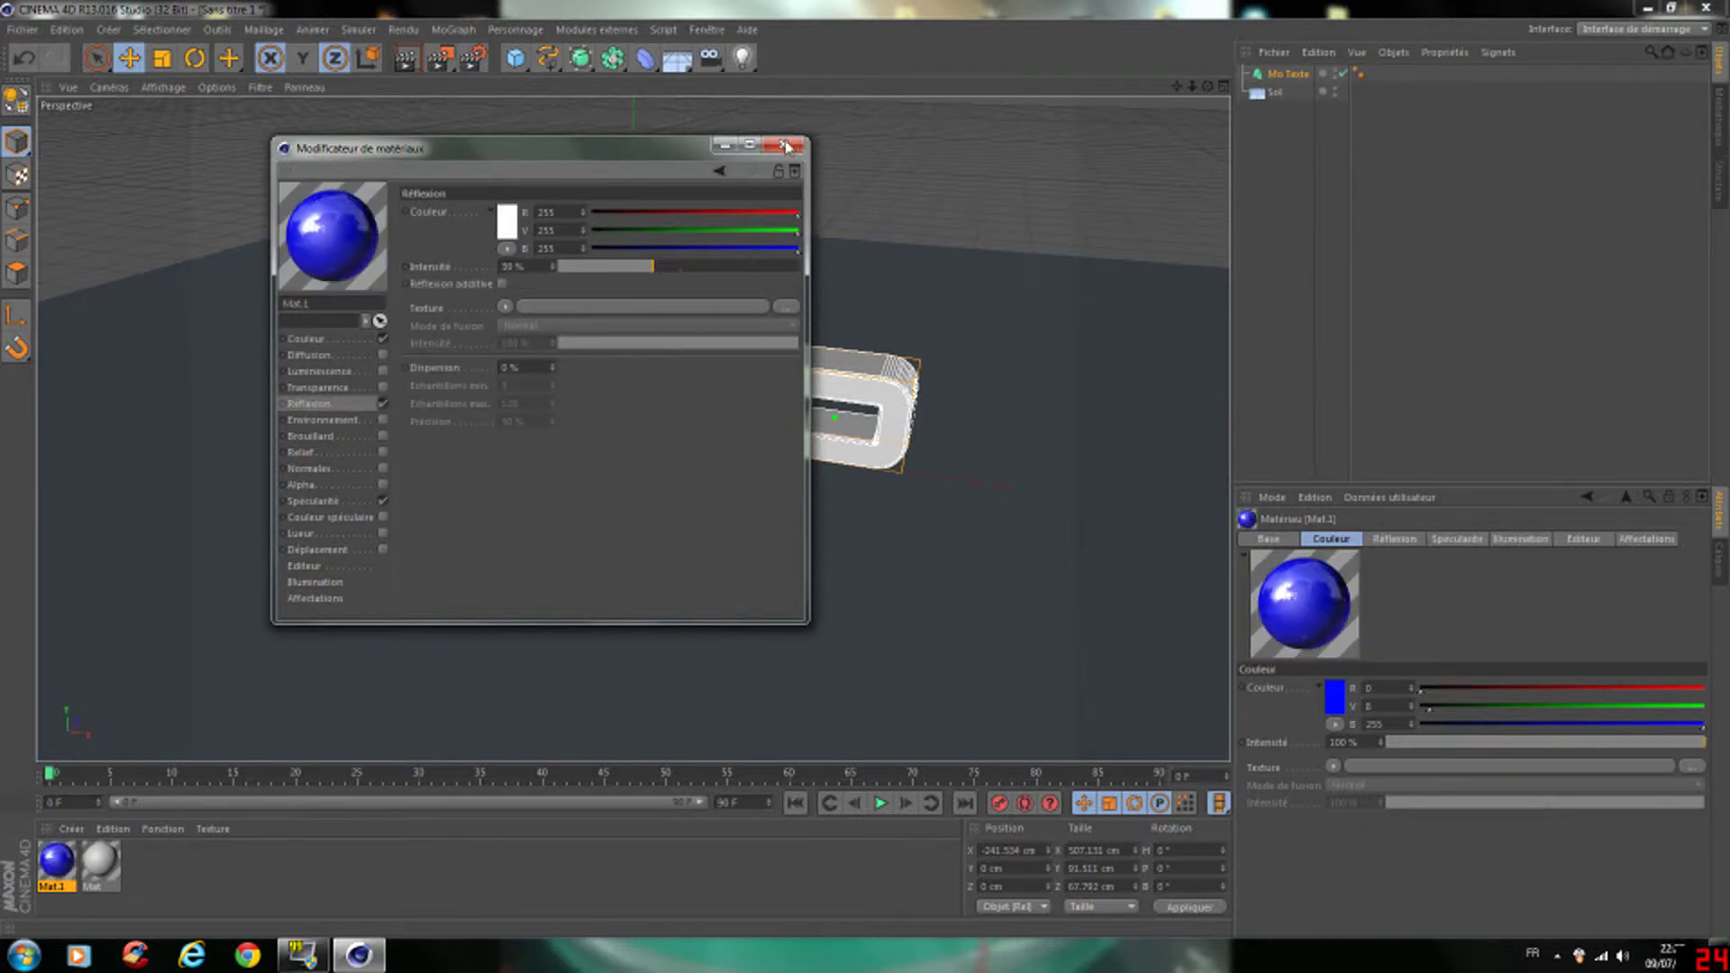
click(786, 146)
- Set the base colour of the second material, Mat, to black (RGB 0, 0, 0)
double_click(101, 860)
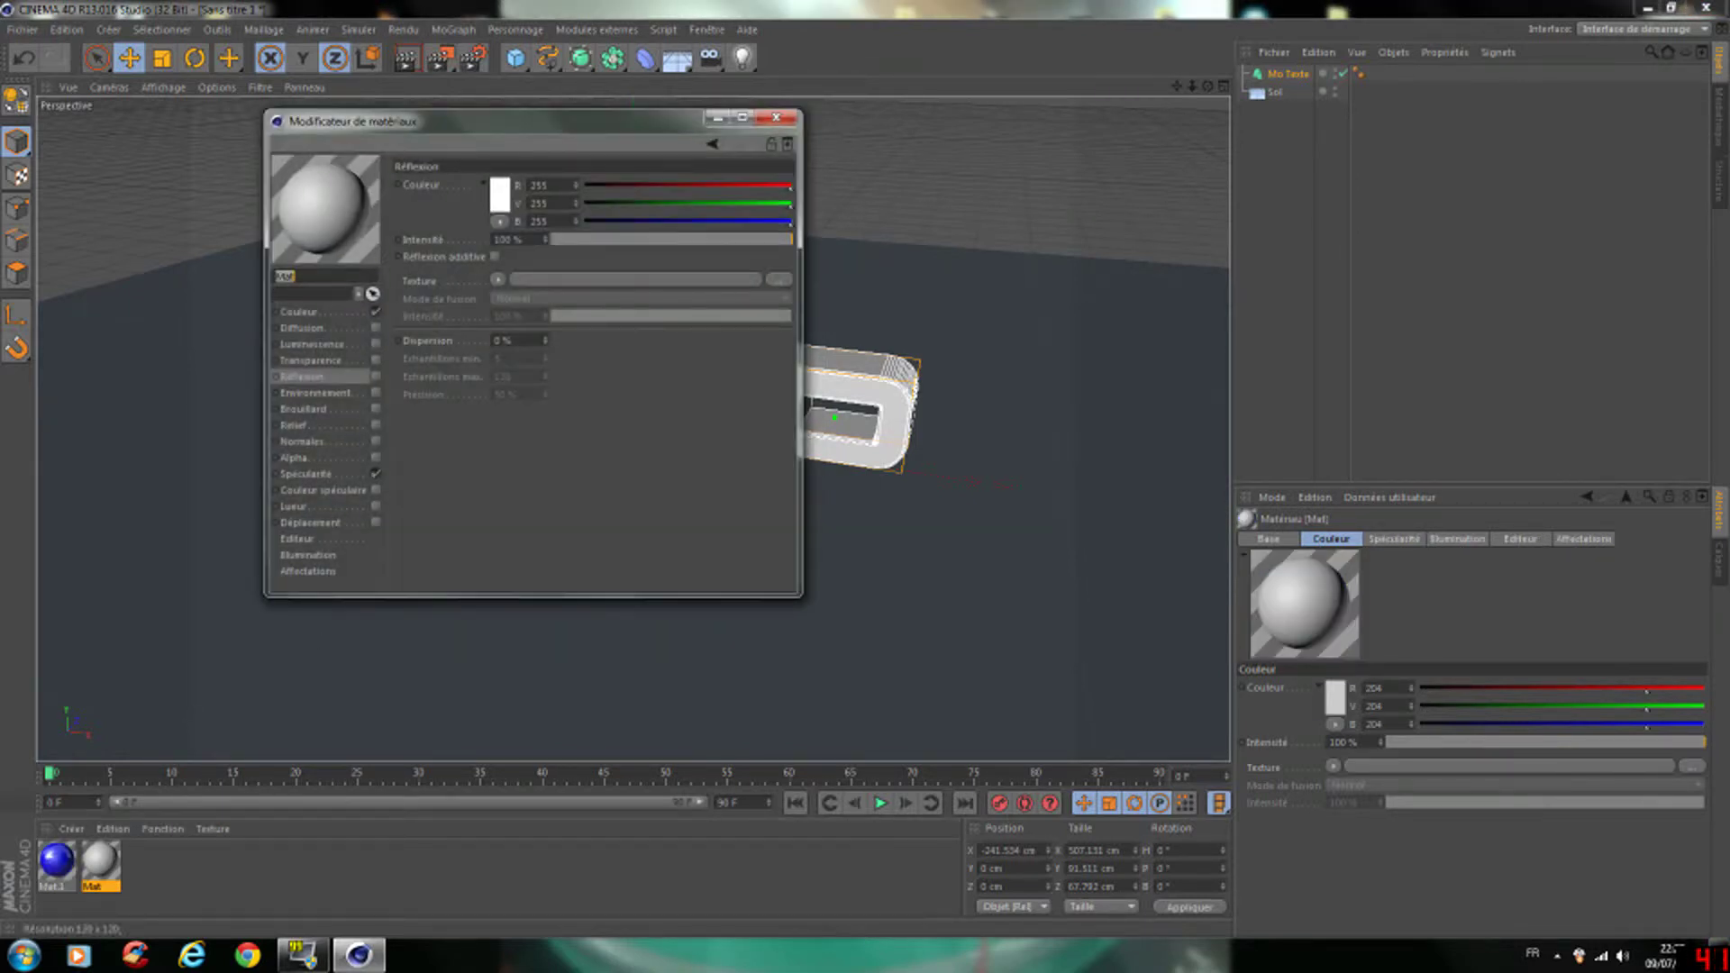
click(298, 312)
click(498, 194)
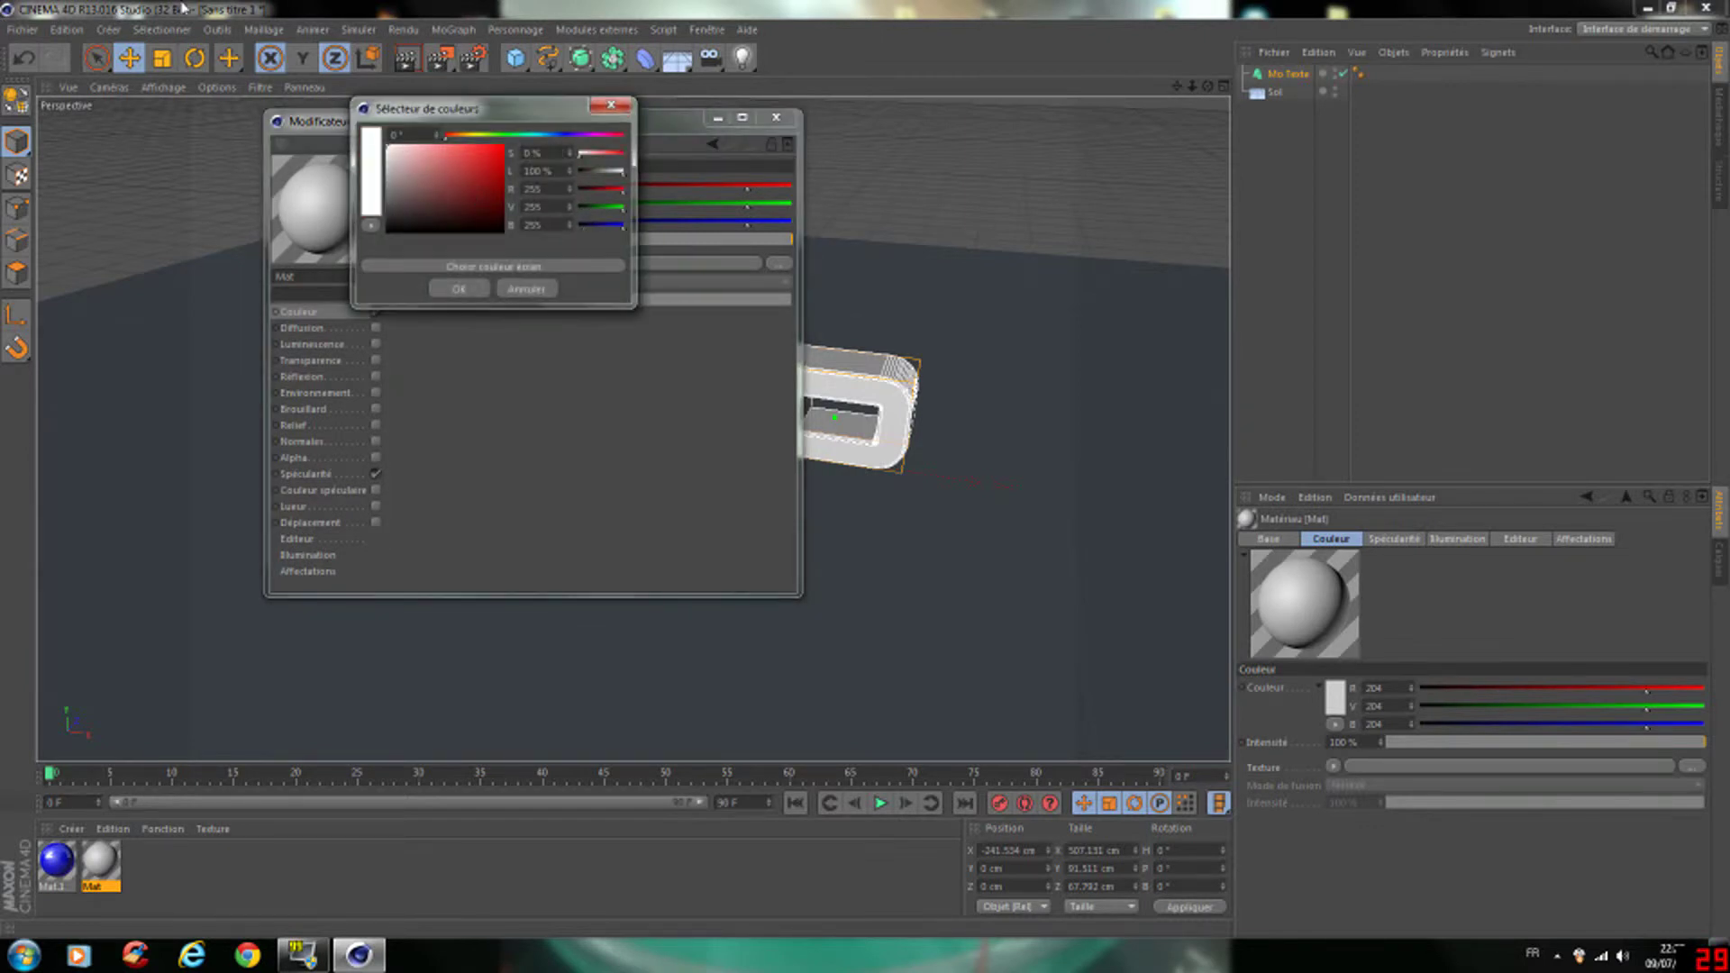
click(491, 221)
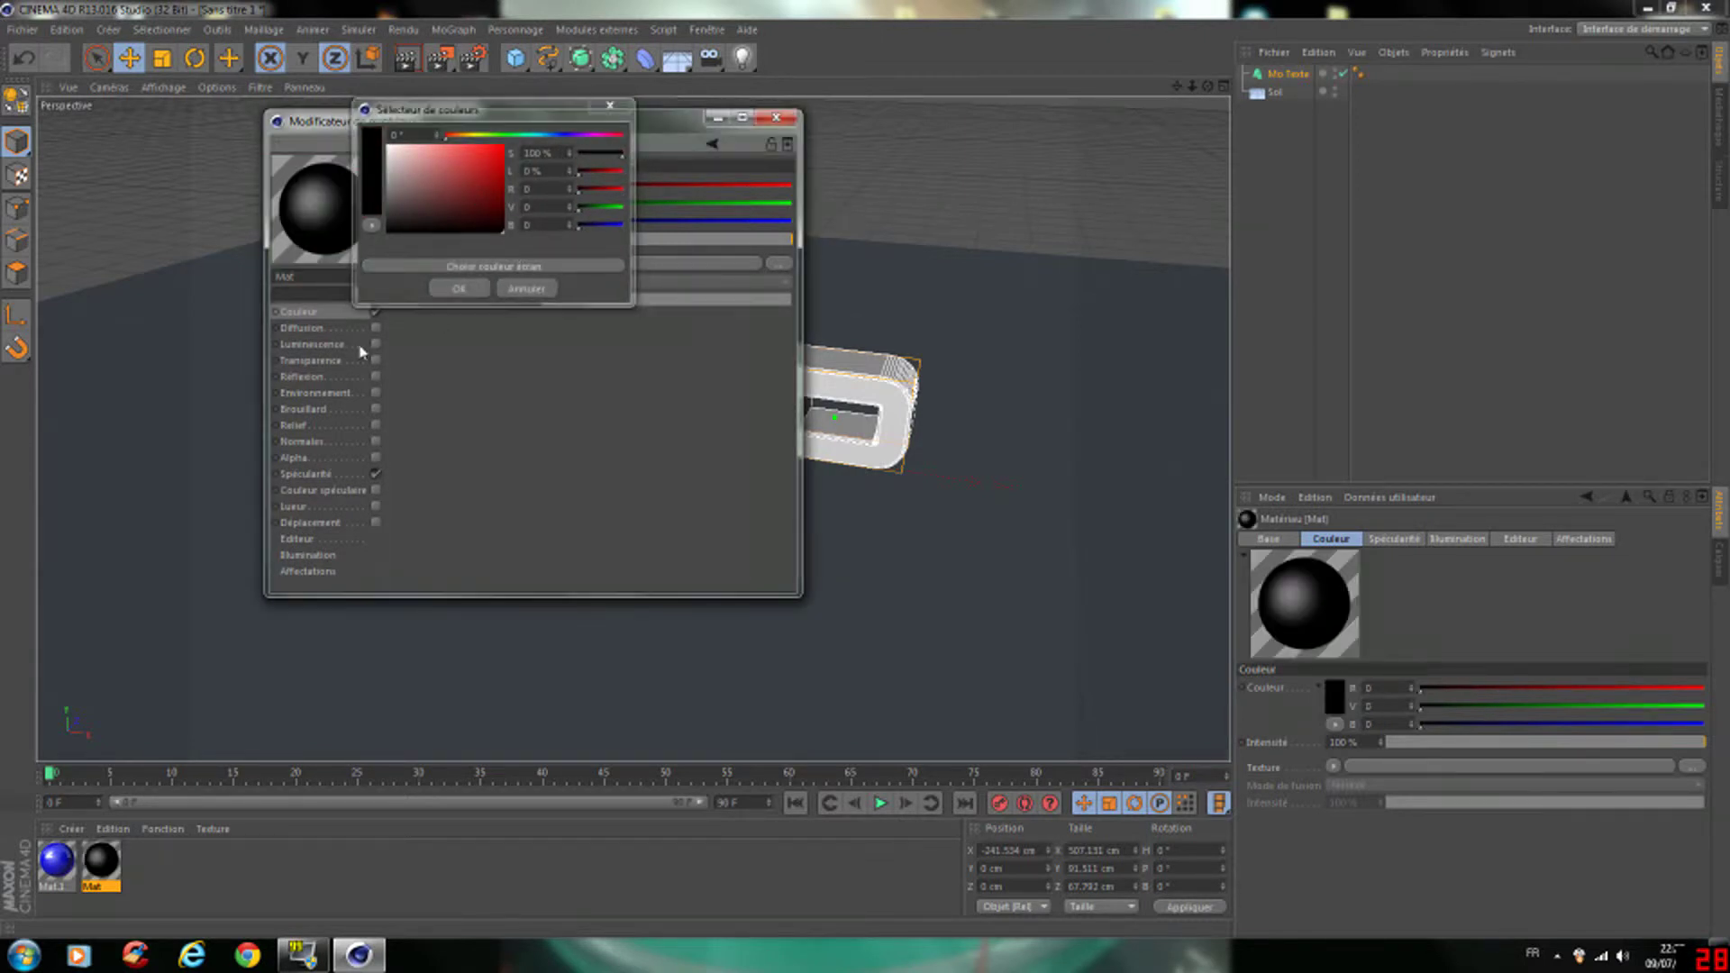
key(Return)
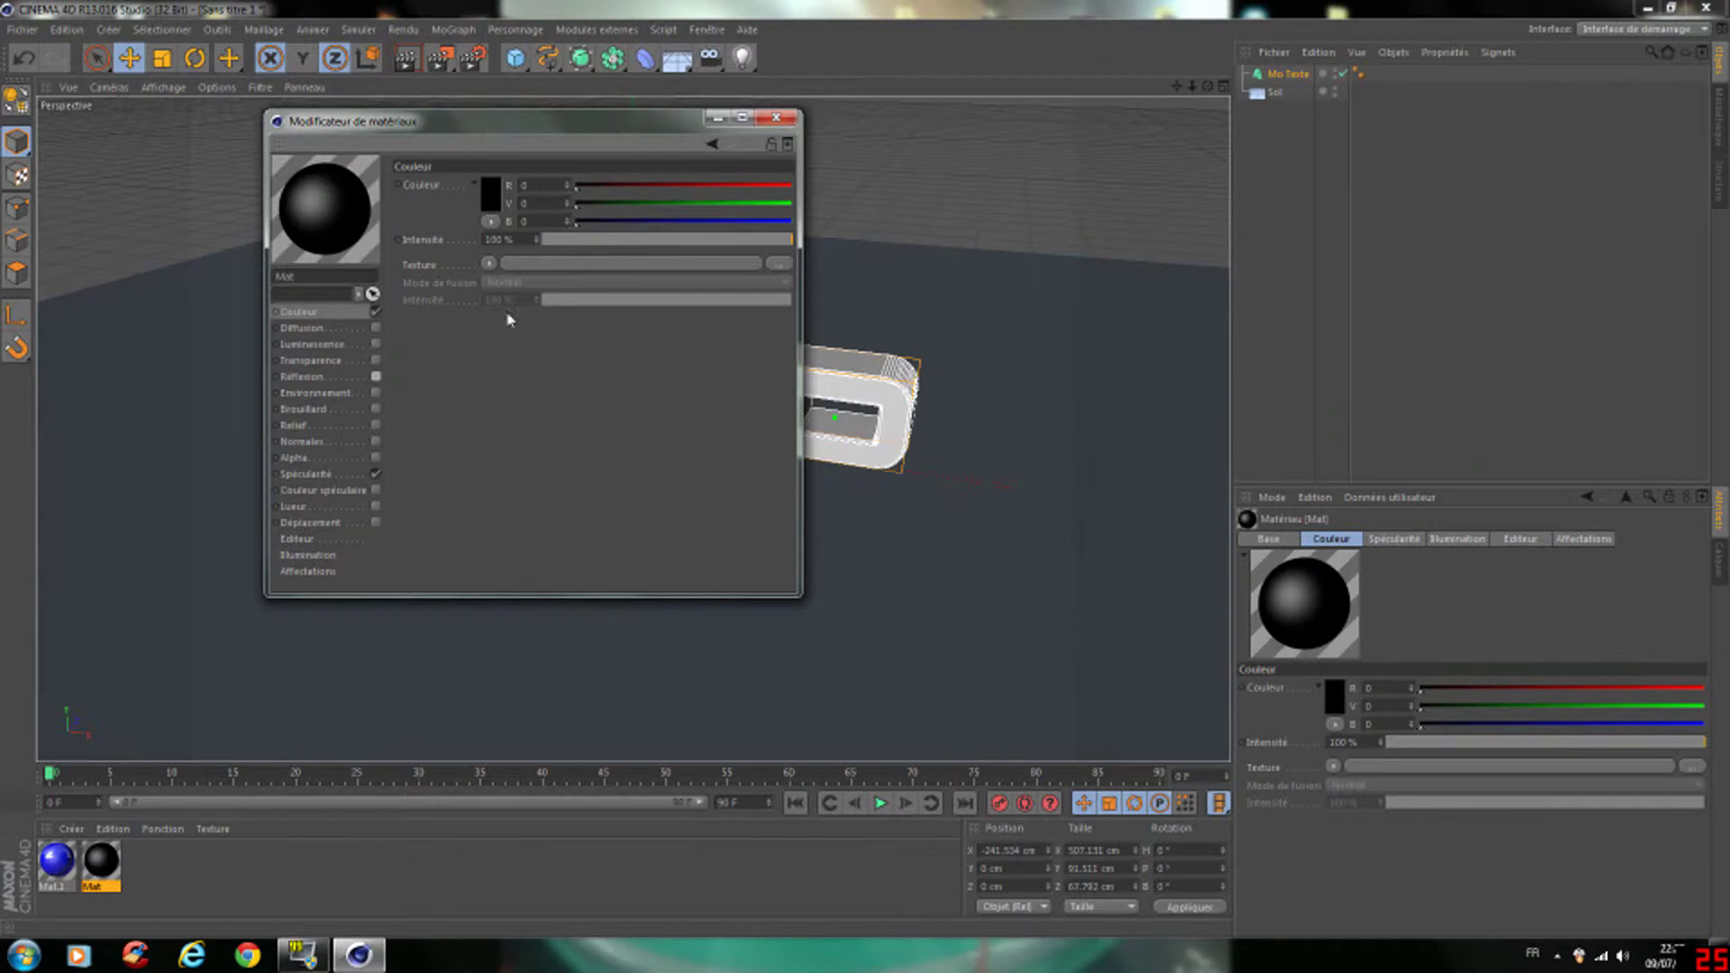
- Reduce the black material's colour intensity to about 35% and close its editor
click(586, 239)
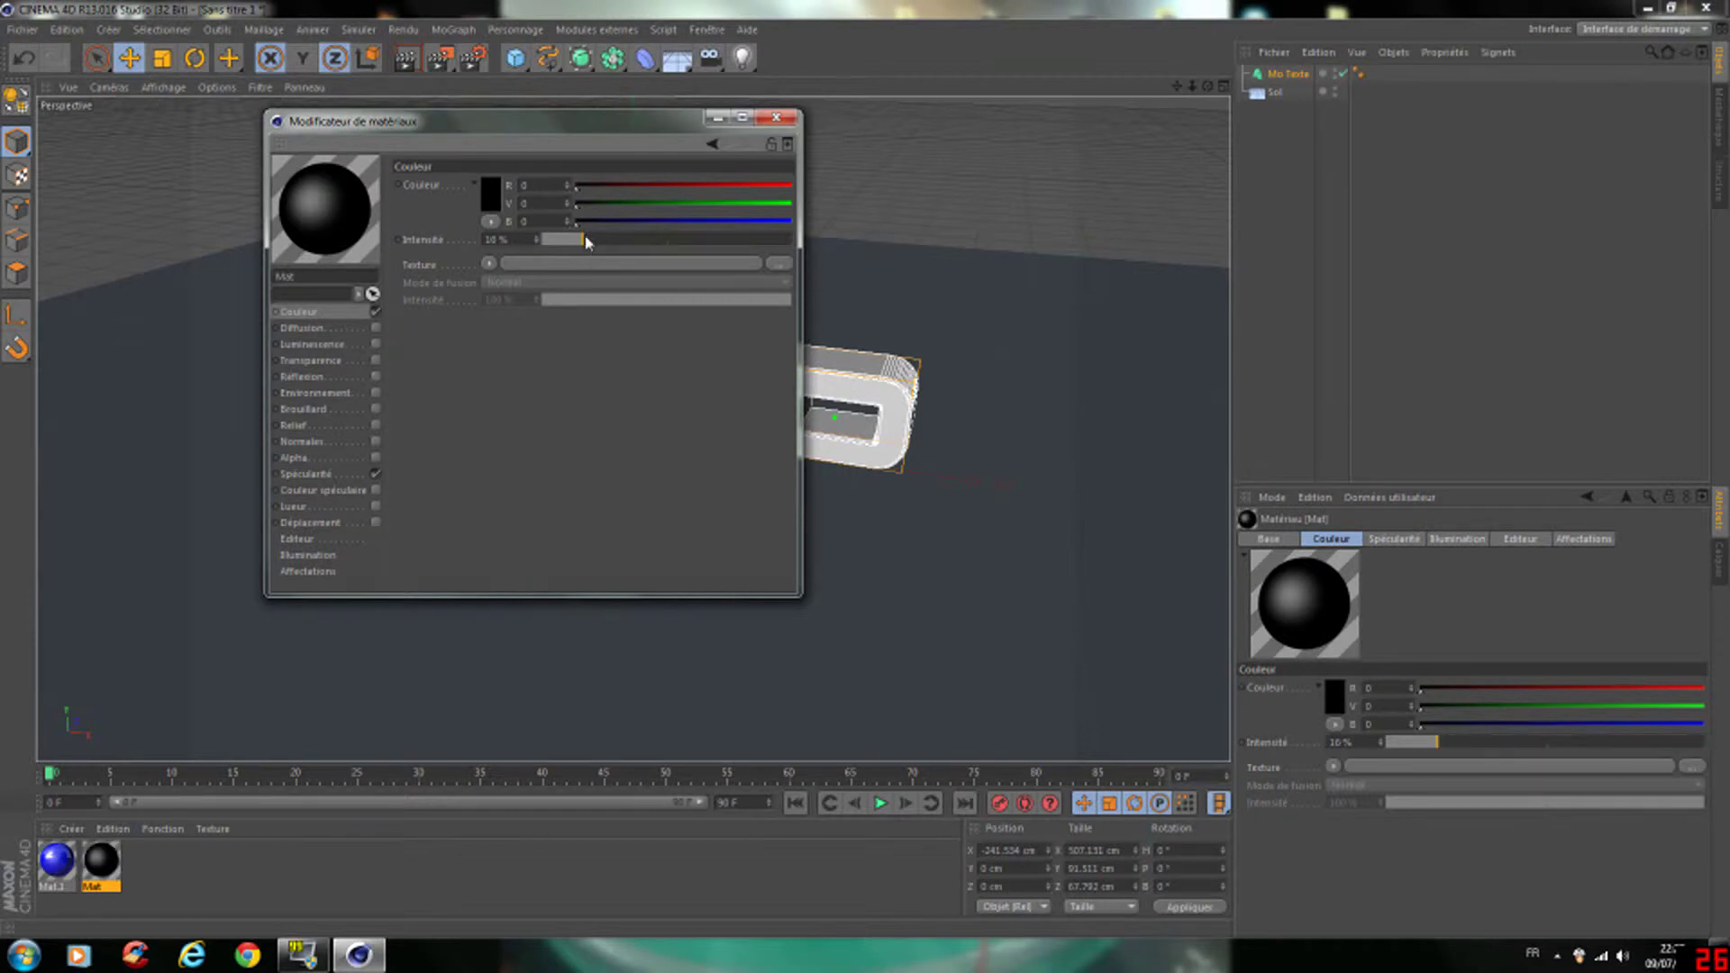
click(630, 239)
drag(757, 120, 760, 124)
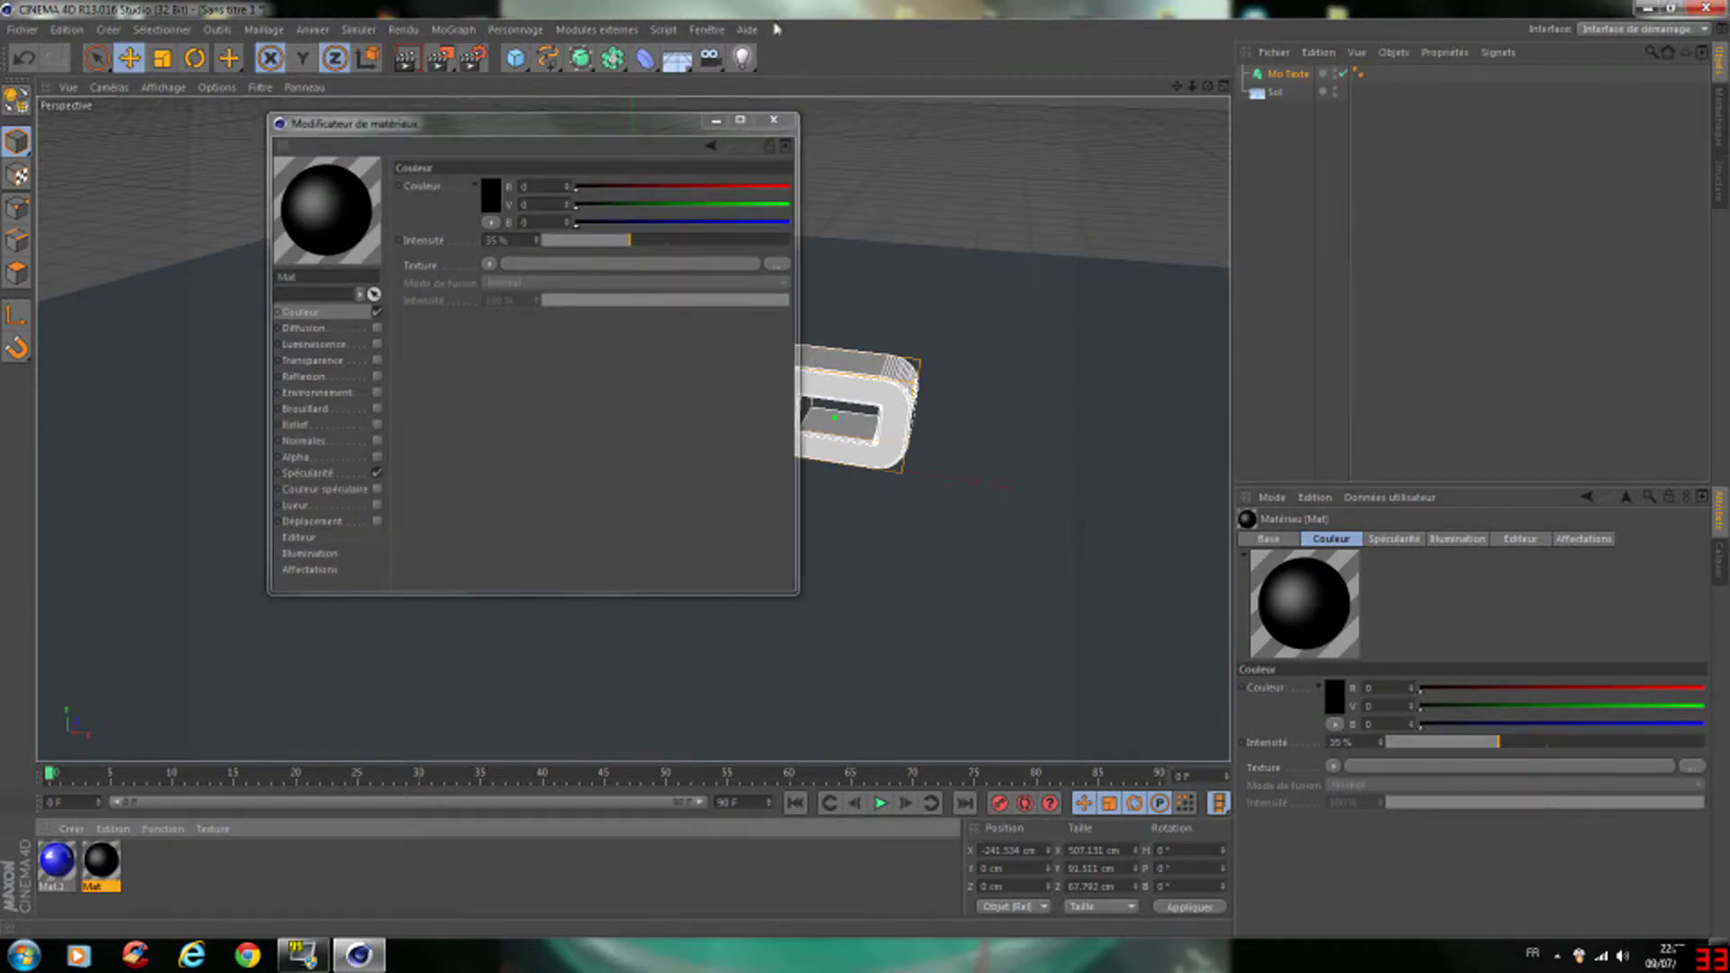
click(773, 120)
- Apply the black and blue materials to the text, limiting the blue Mat.1 to the front cap selection
drag(98, 865, 576, 379)
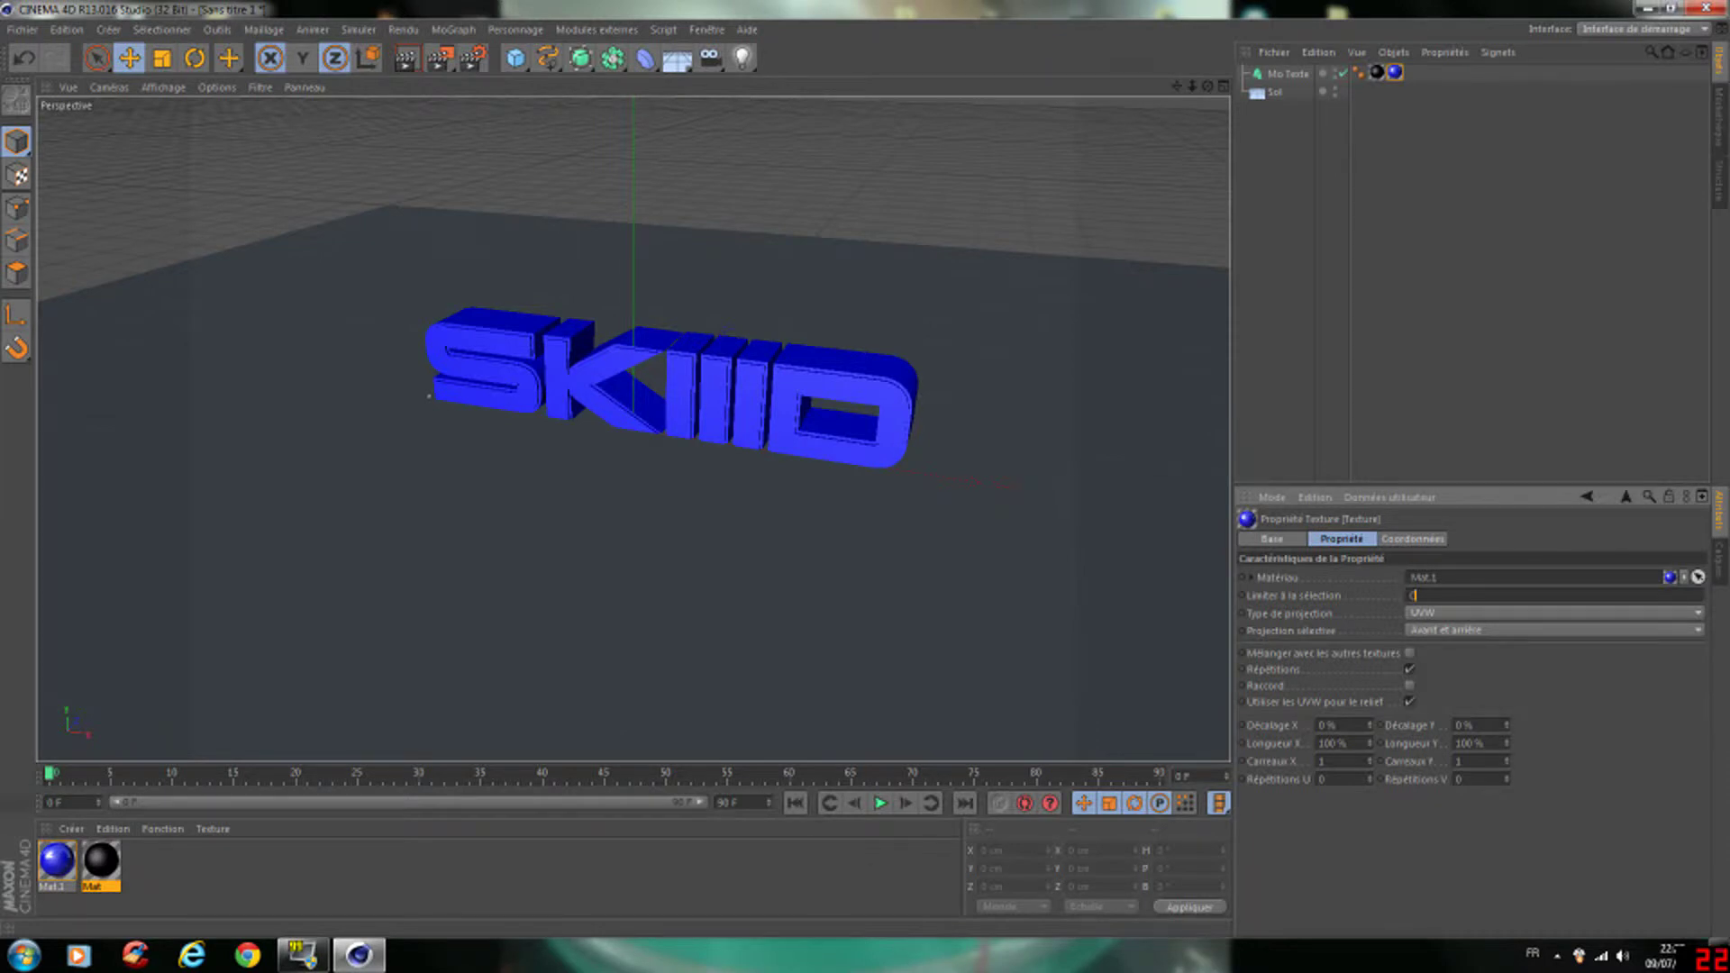
key(Return)
click(1304, 407)
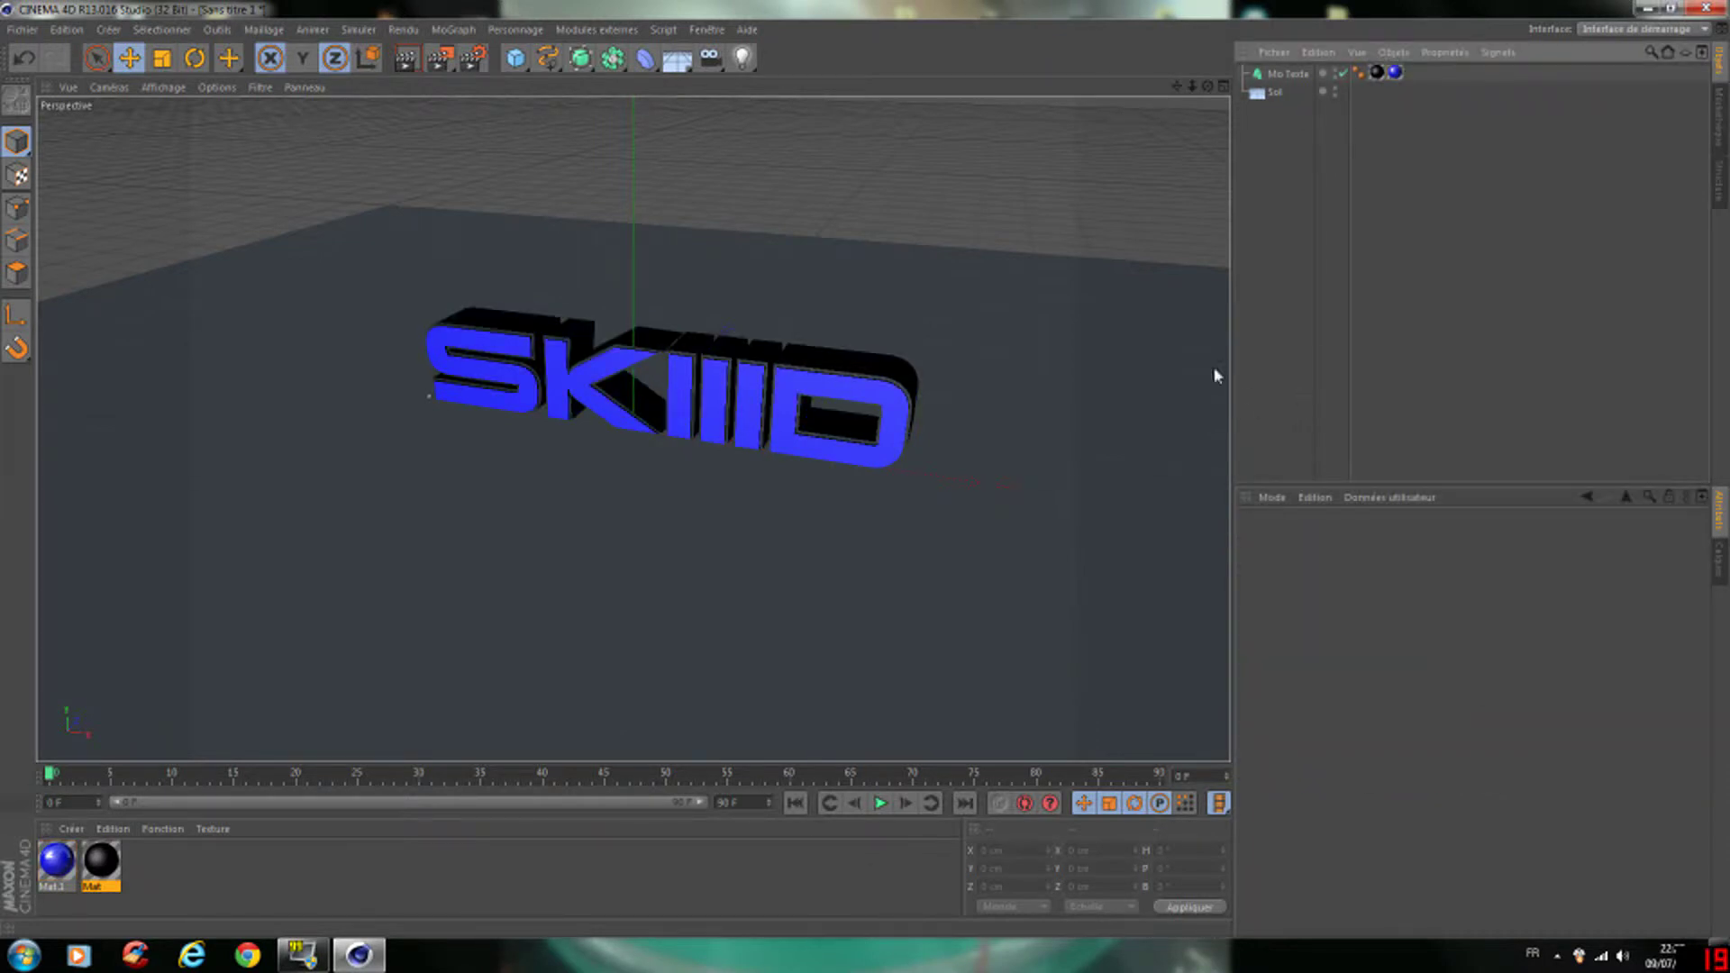
- Shift the text along X to about -160 cm and make it editable, expanding its hierarchy down to the separate letter objects
drag(1207, 86, 647, 432)
click(581, 431)
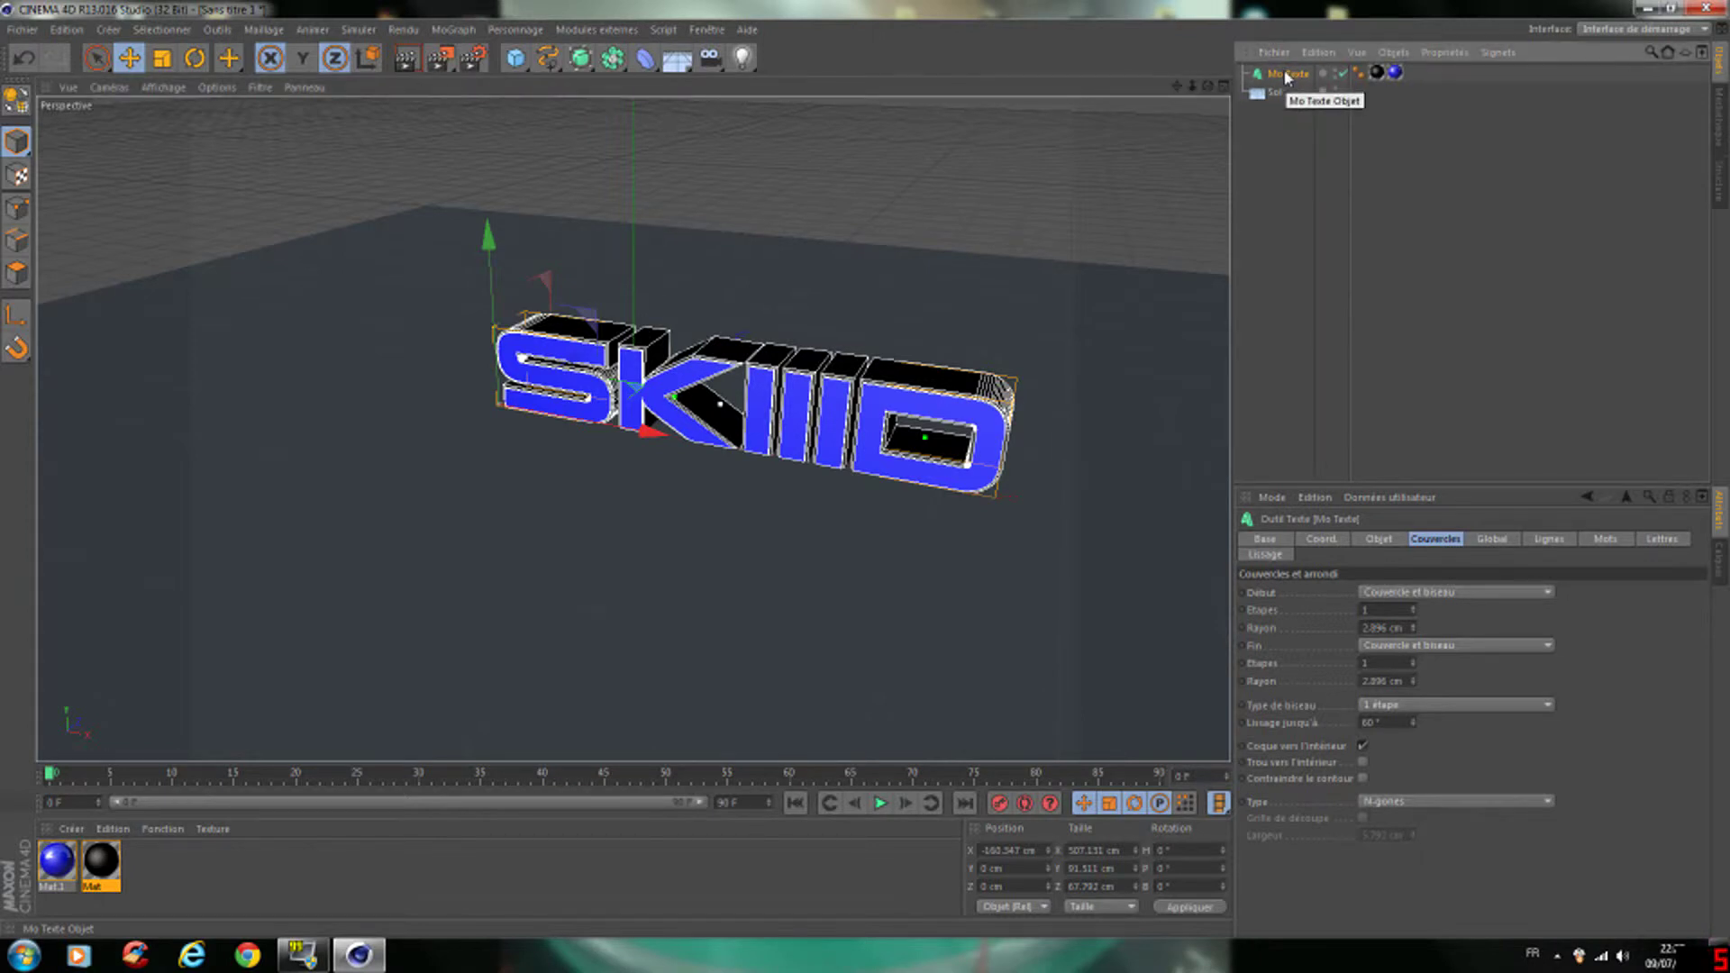
key(c)
click(1243, 74)
click(1253, 91)
click(1263, 109)
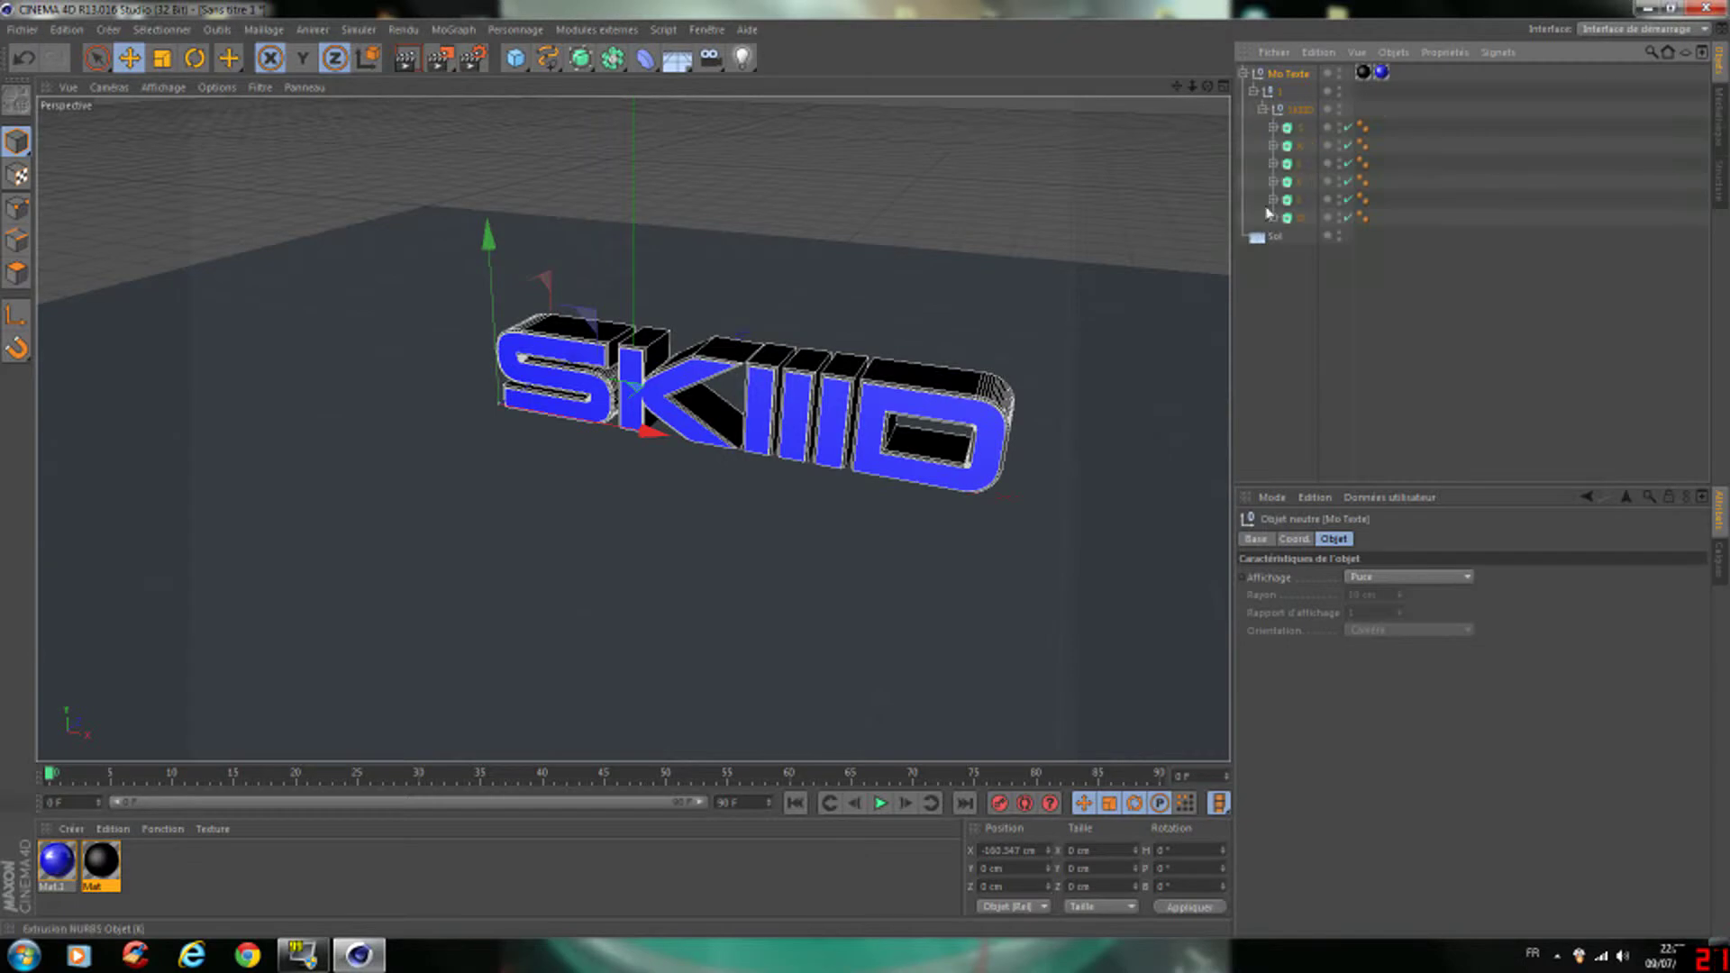
drag(1376, 218, 1289, 126)
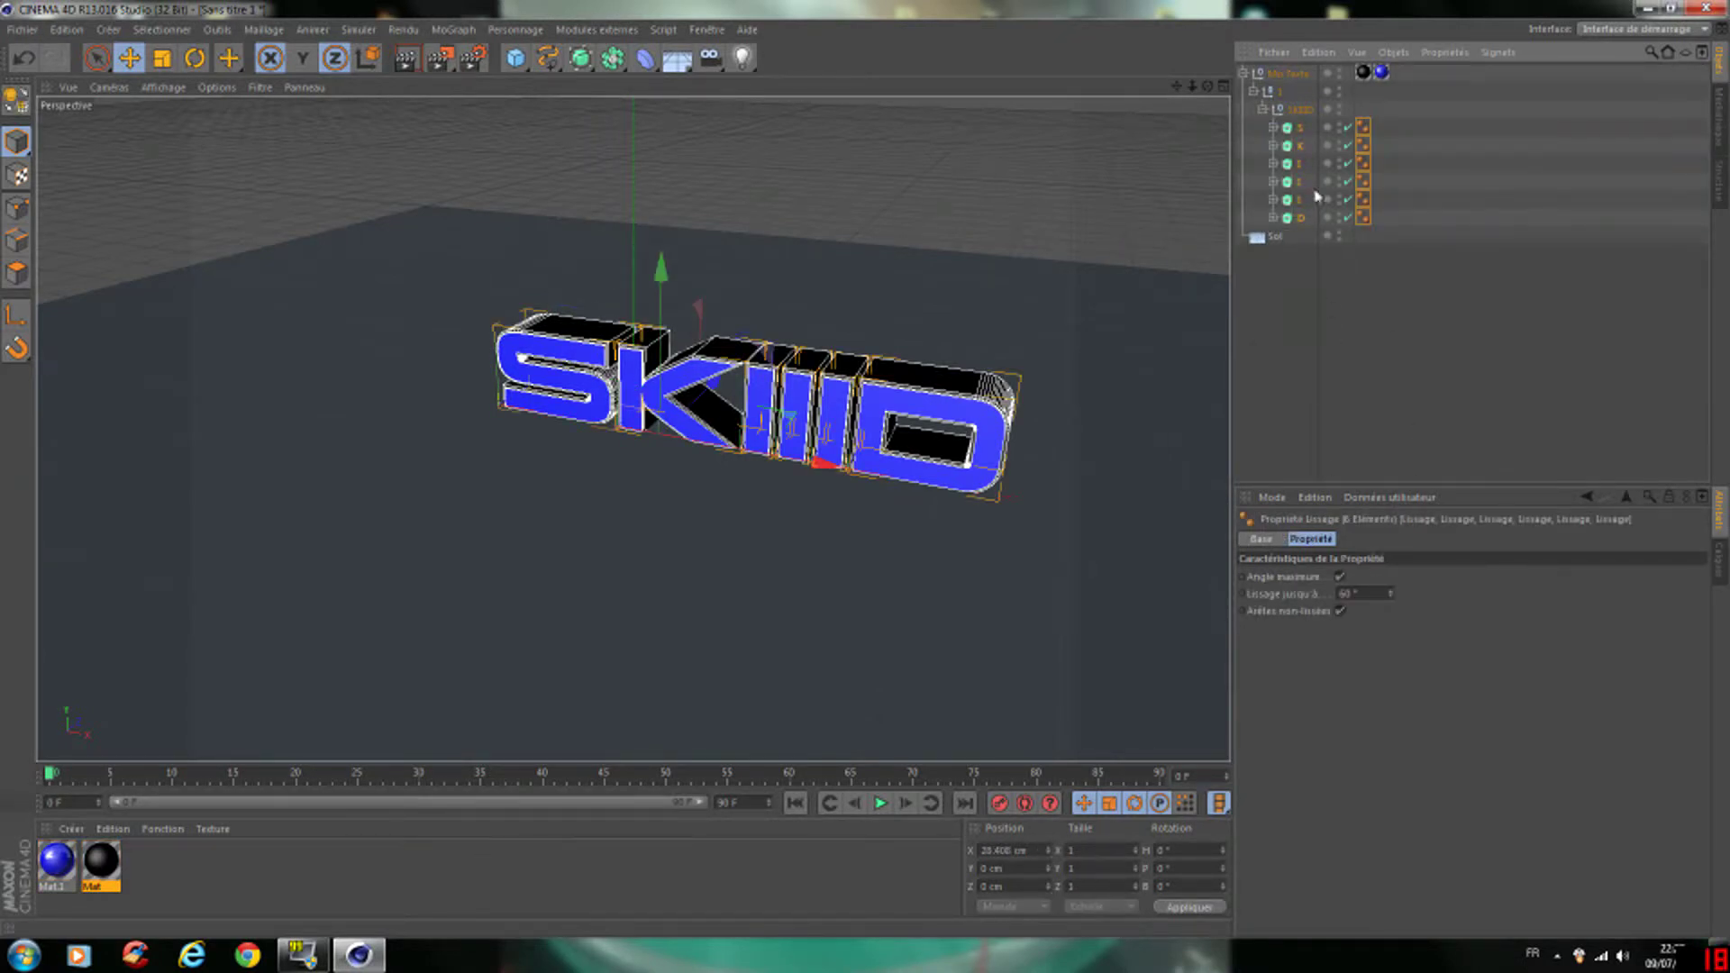
- Raise the whole Mo Texte group high above the floor, to Y about 775 cm
click(1283, 73)
drag(1208, 86, 1154, 198)
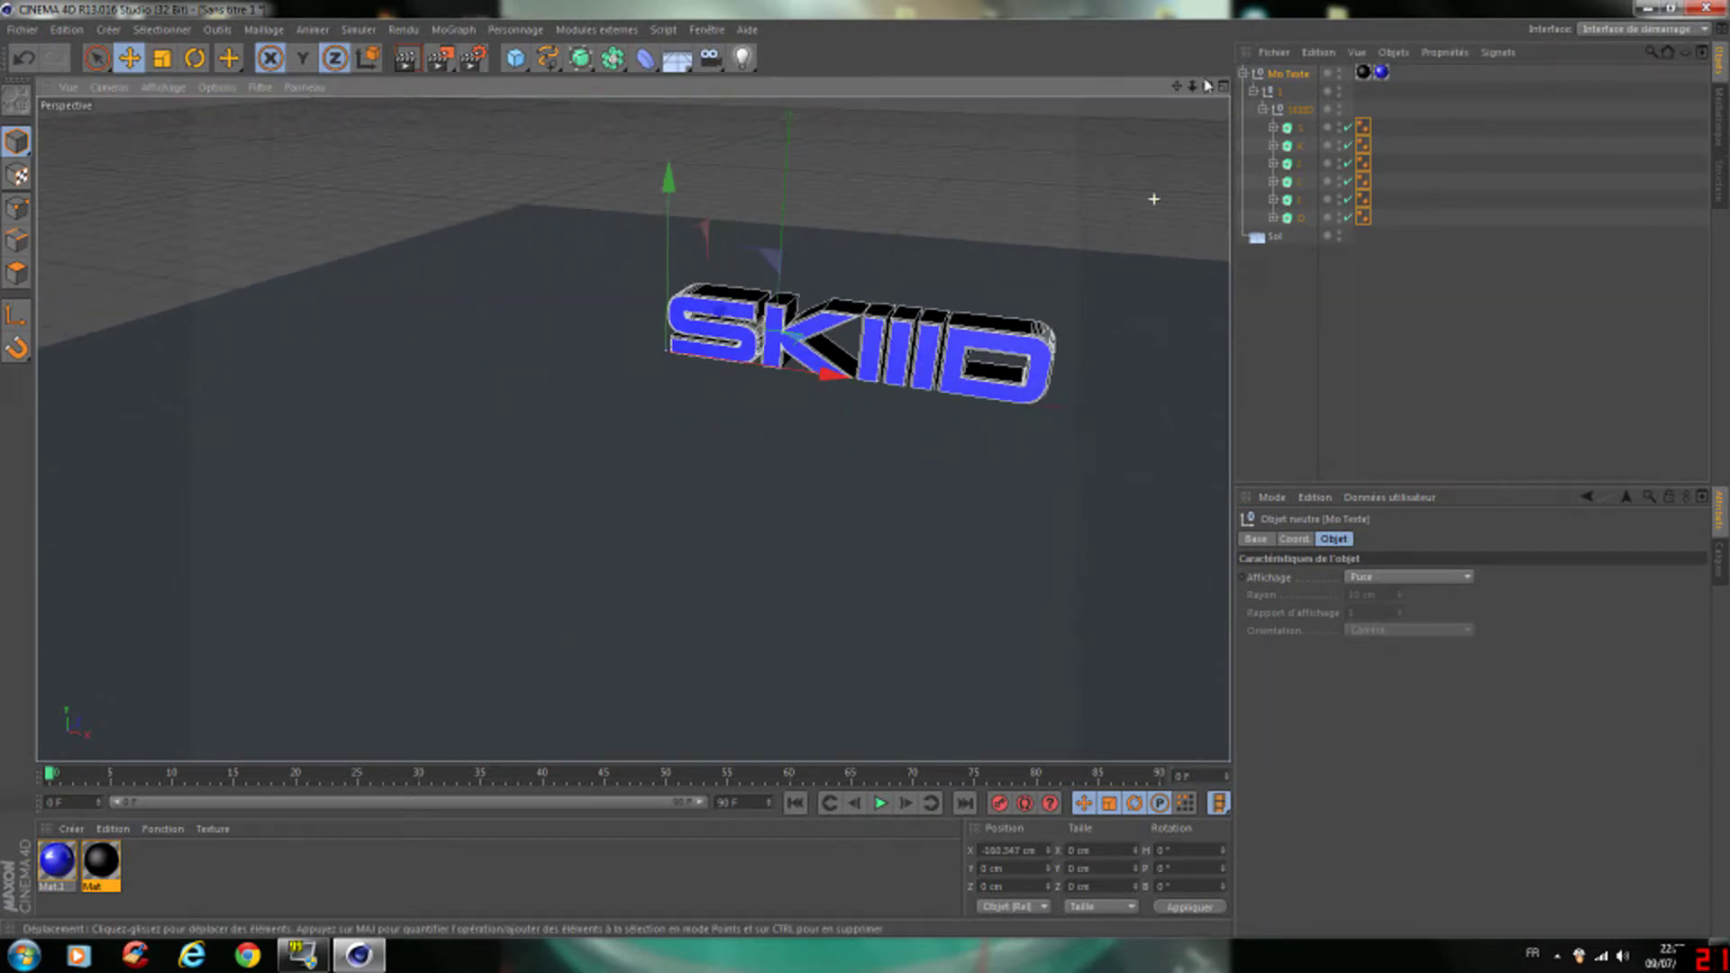
drag(1176, 86, 633, 429)
scroll(1147, 143, down, 5)
drag(1177, 86, 1086, 172)
drag(632, 429, 583, 104)
- Set the animation length to 150 frames and extend the preview range to the full 150 frames
click(735, 802)
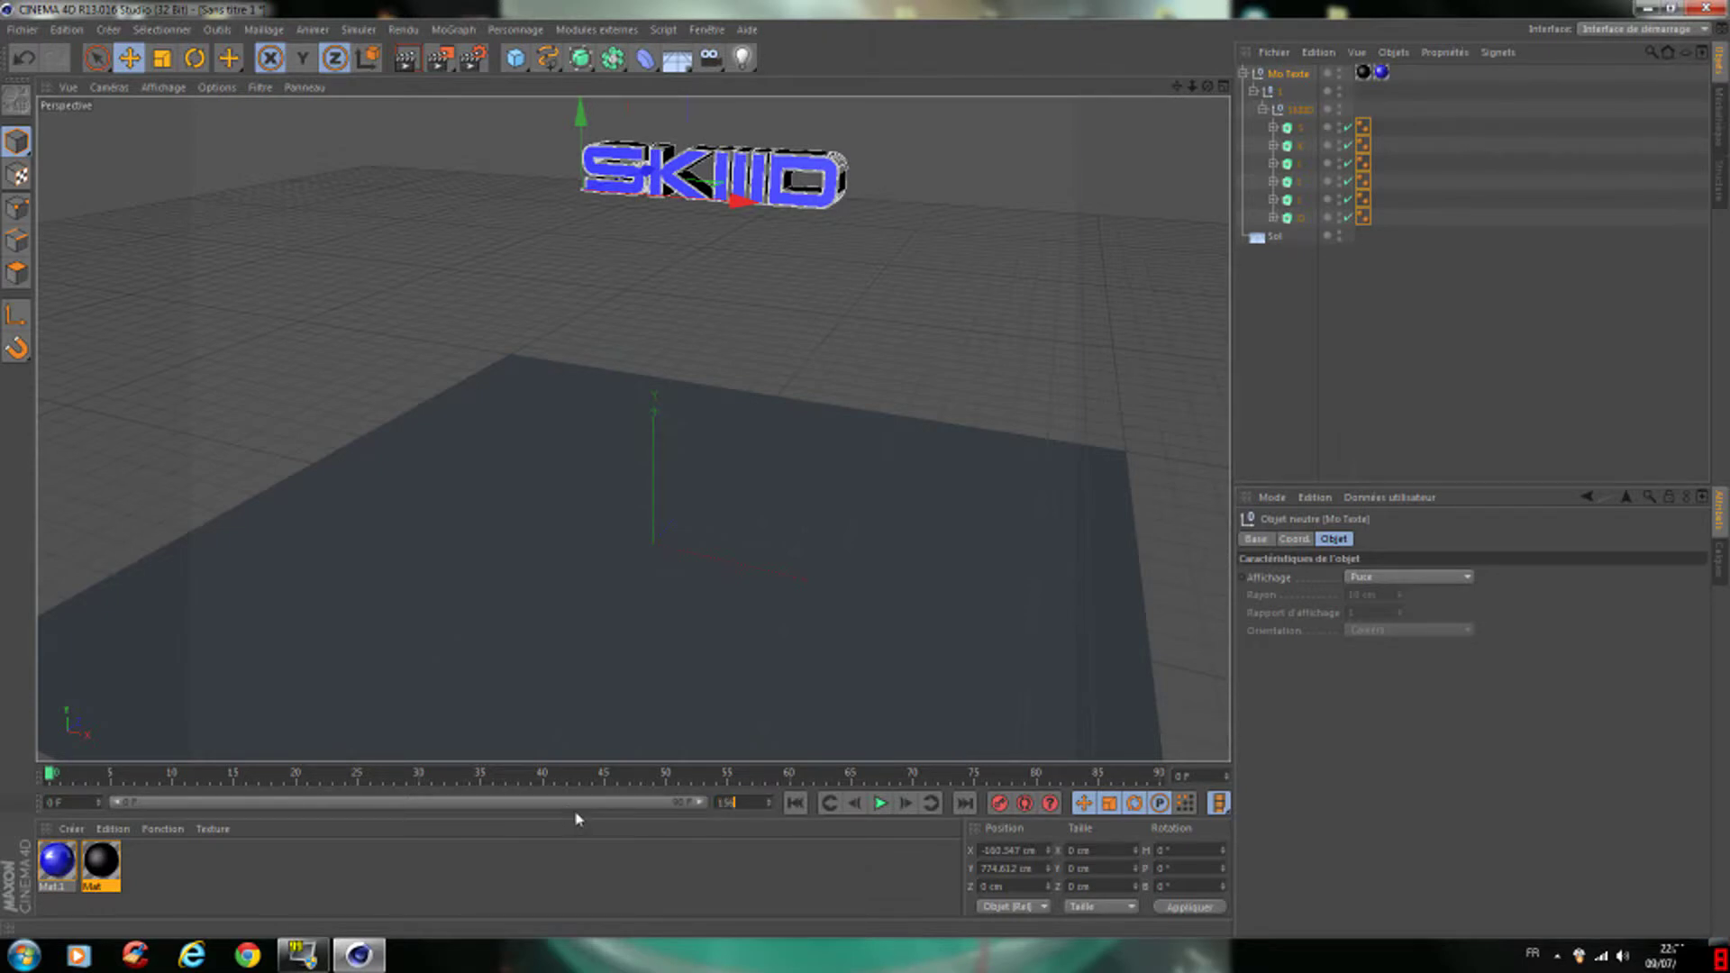
key(Return)
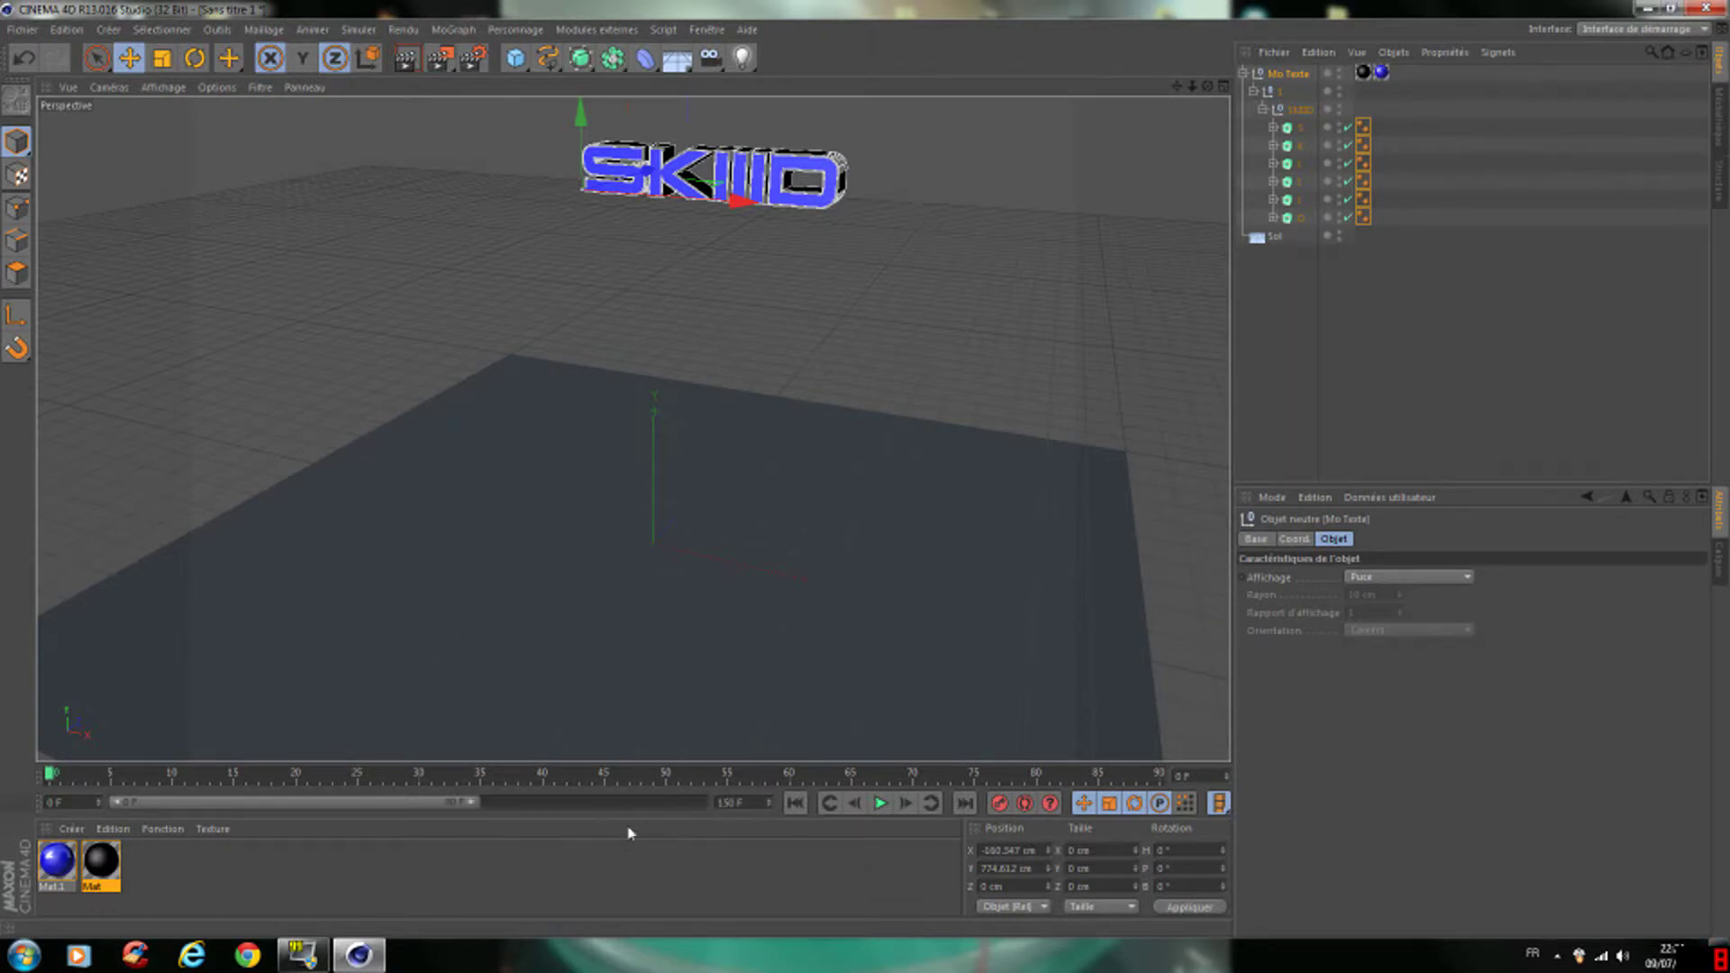
double_click(472, 803)
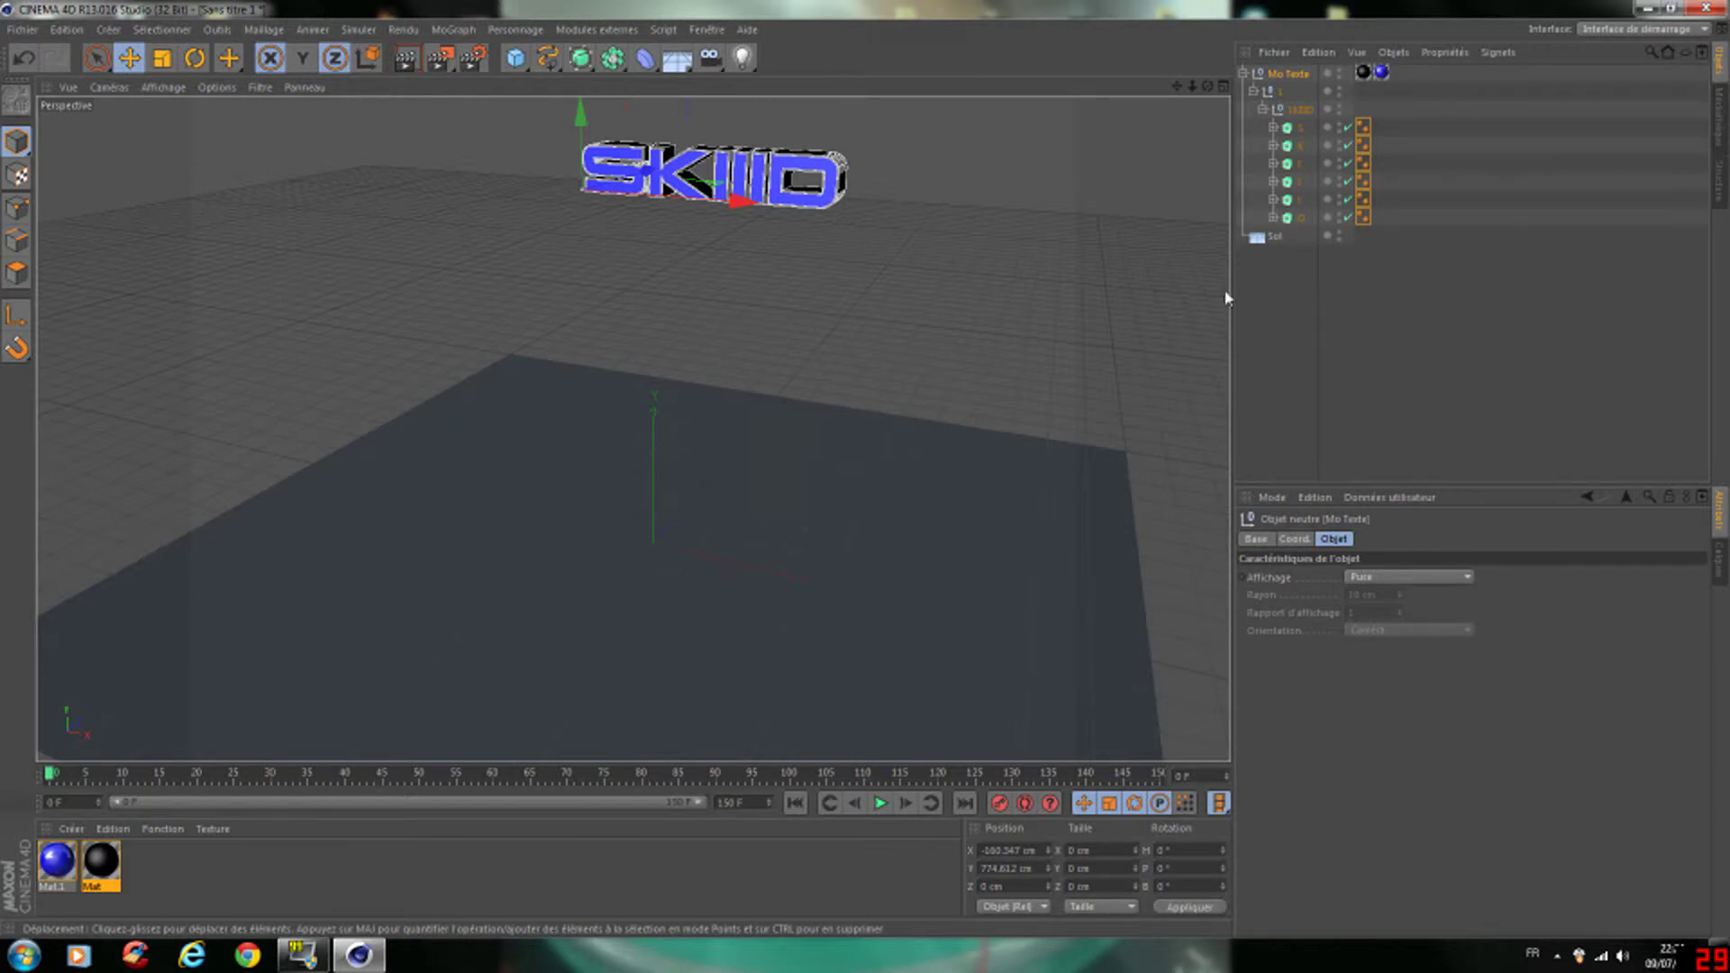
- Keyframe the letter S at frame 10 in its raised place, and at frame 25 lowered to Y about -786 cm and slightly tilted
click(1299, 128)
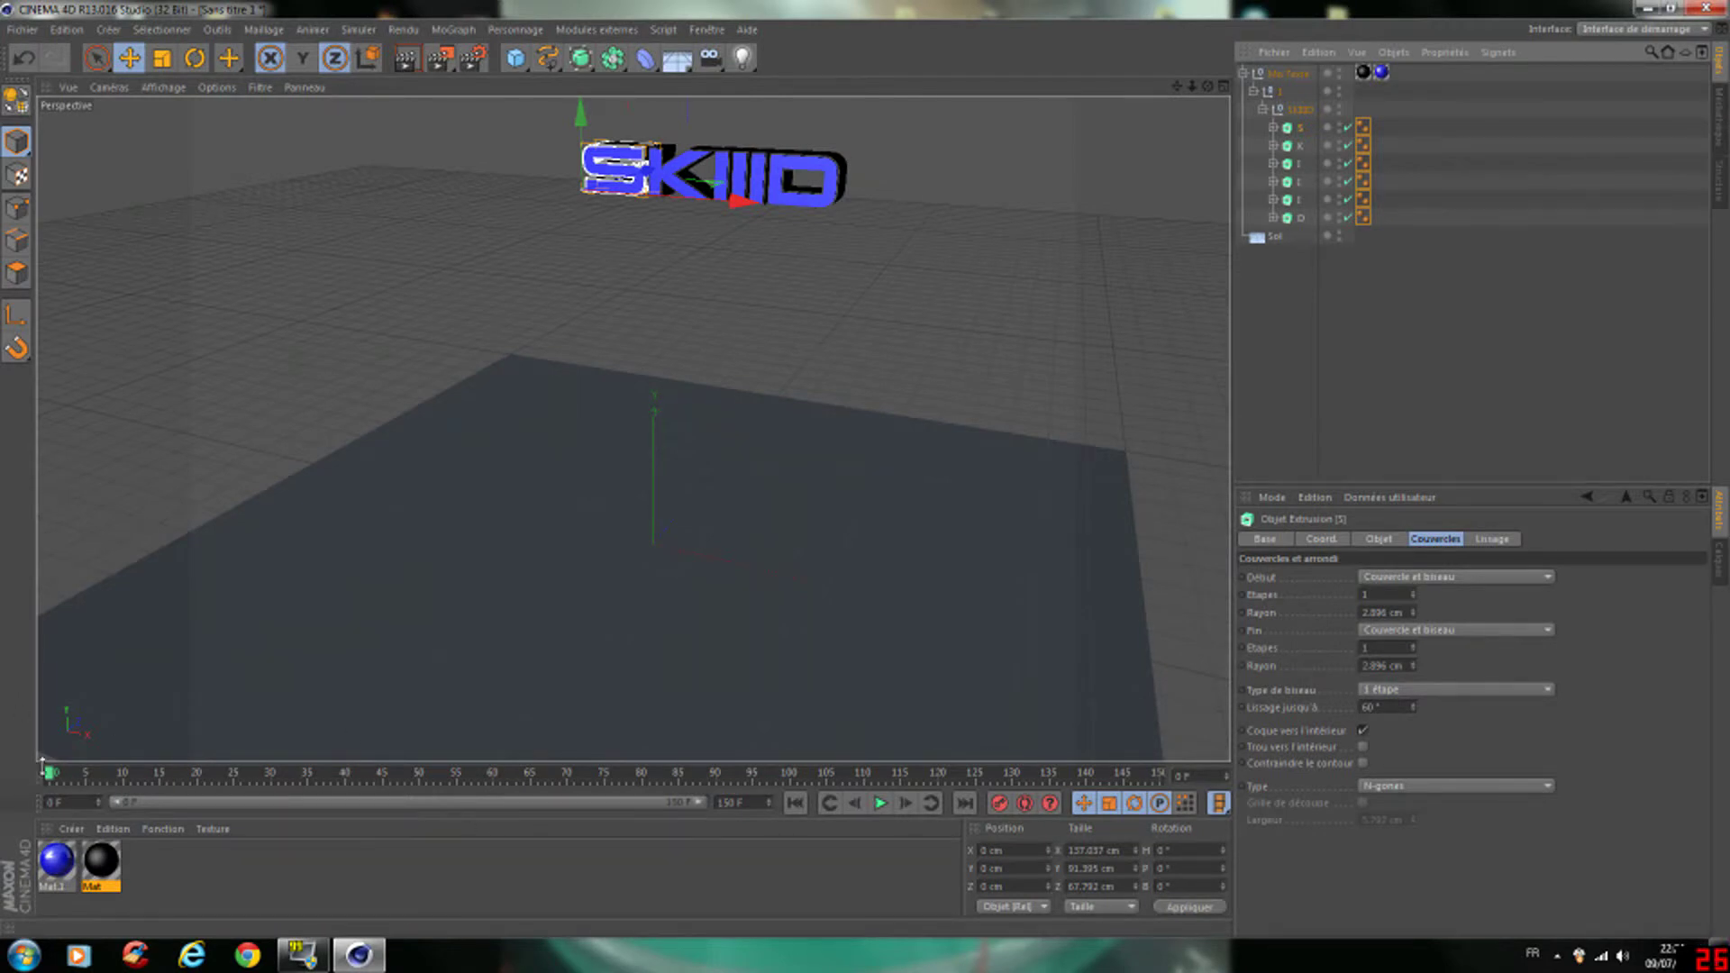
click(123, 775)
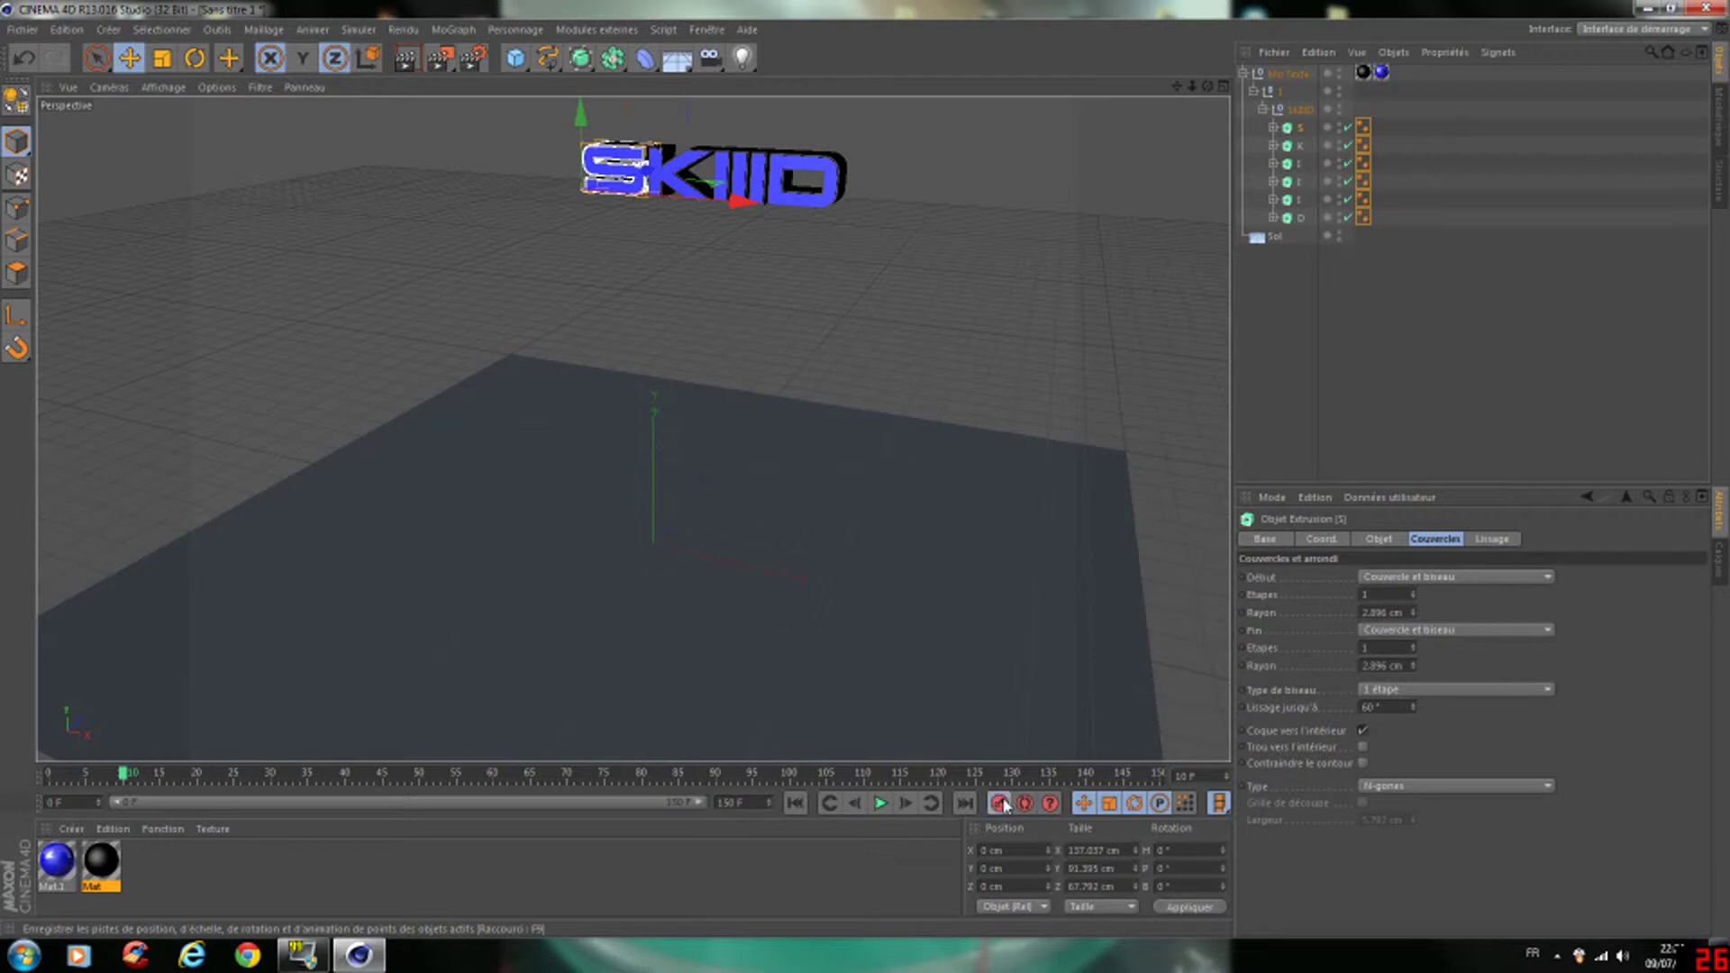
drag(123, 778, 230, 786)
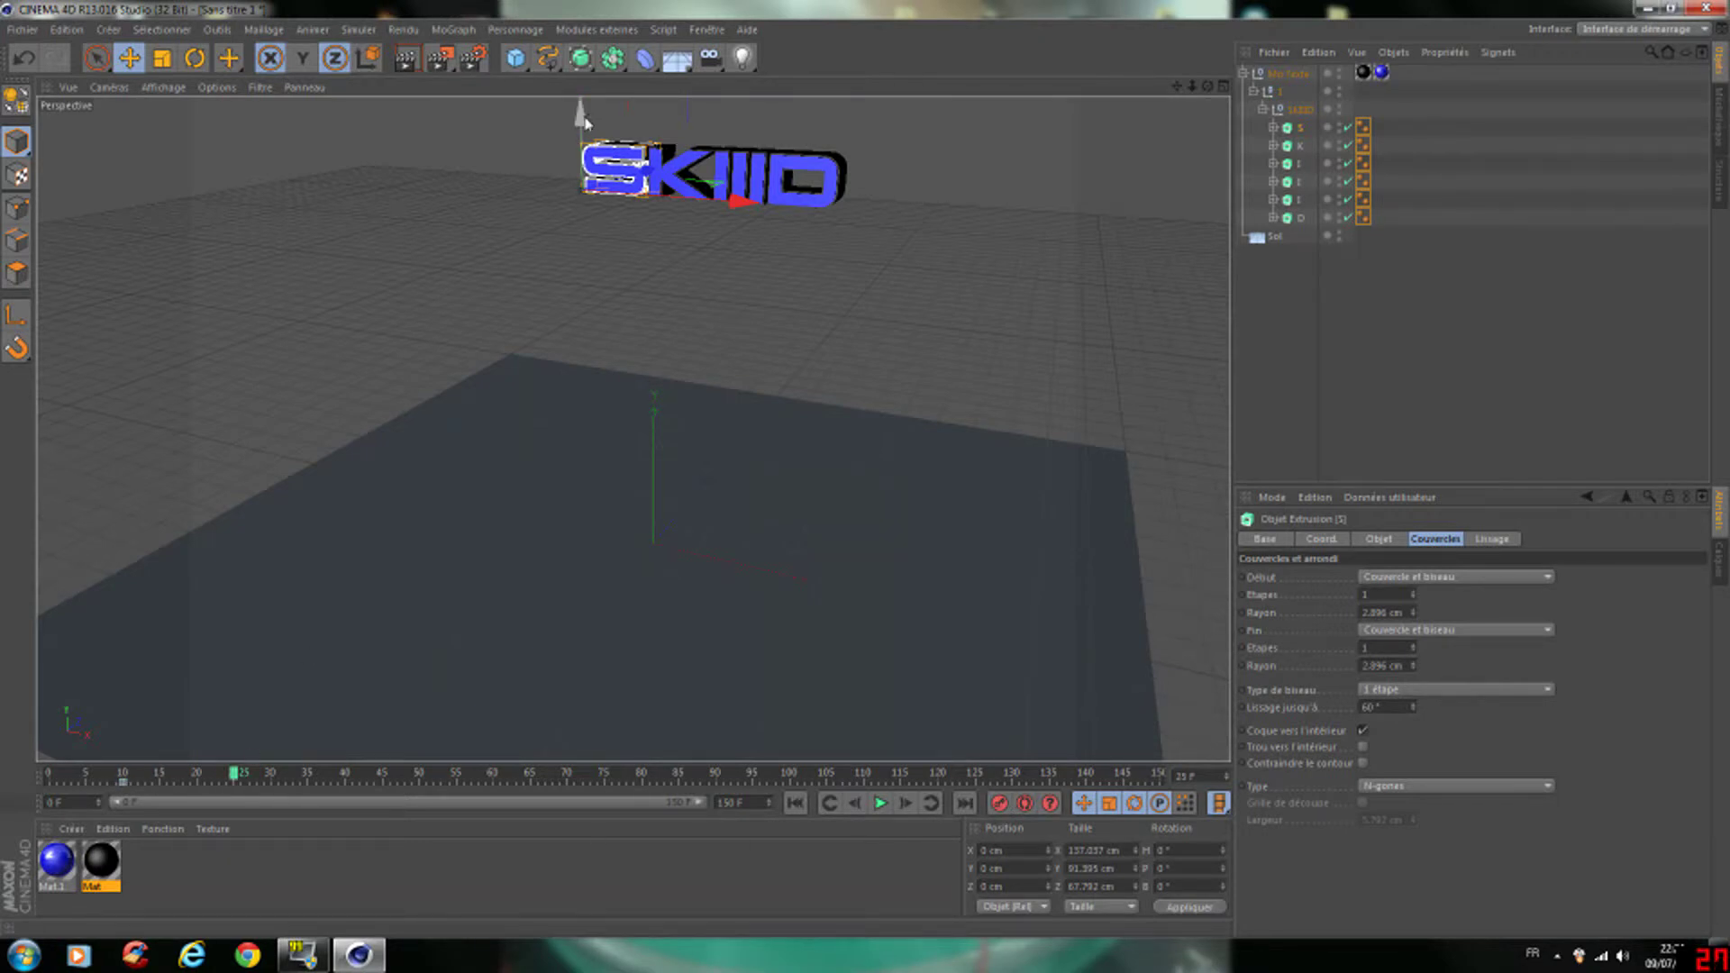
drag(580, 112, 581, 207)
drag(583, 281, 571, 480)
key(r)
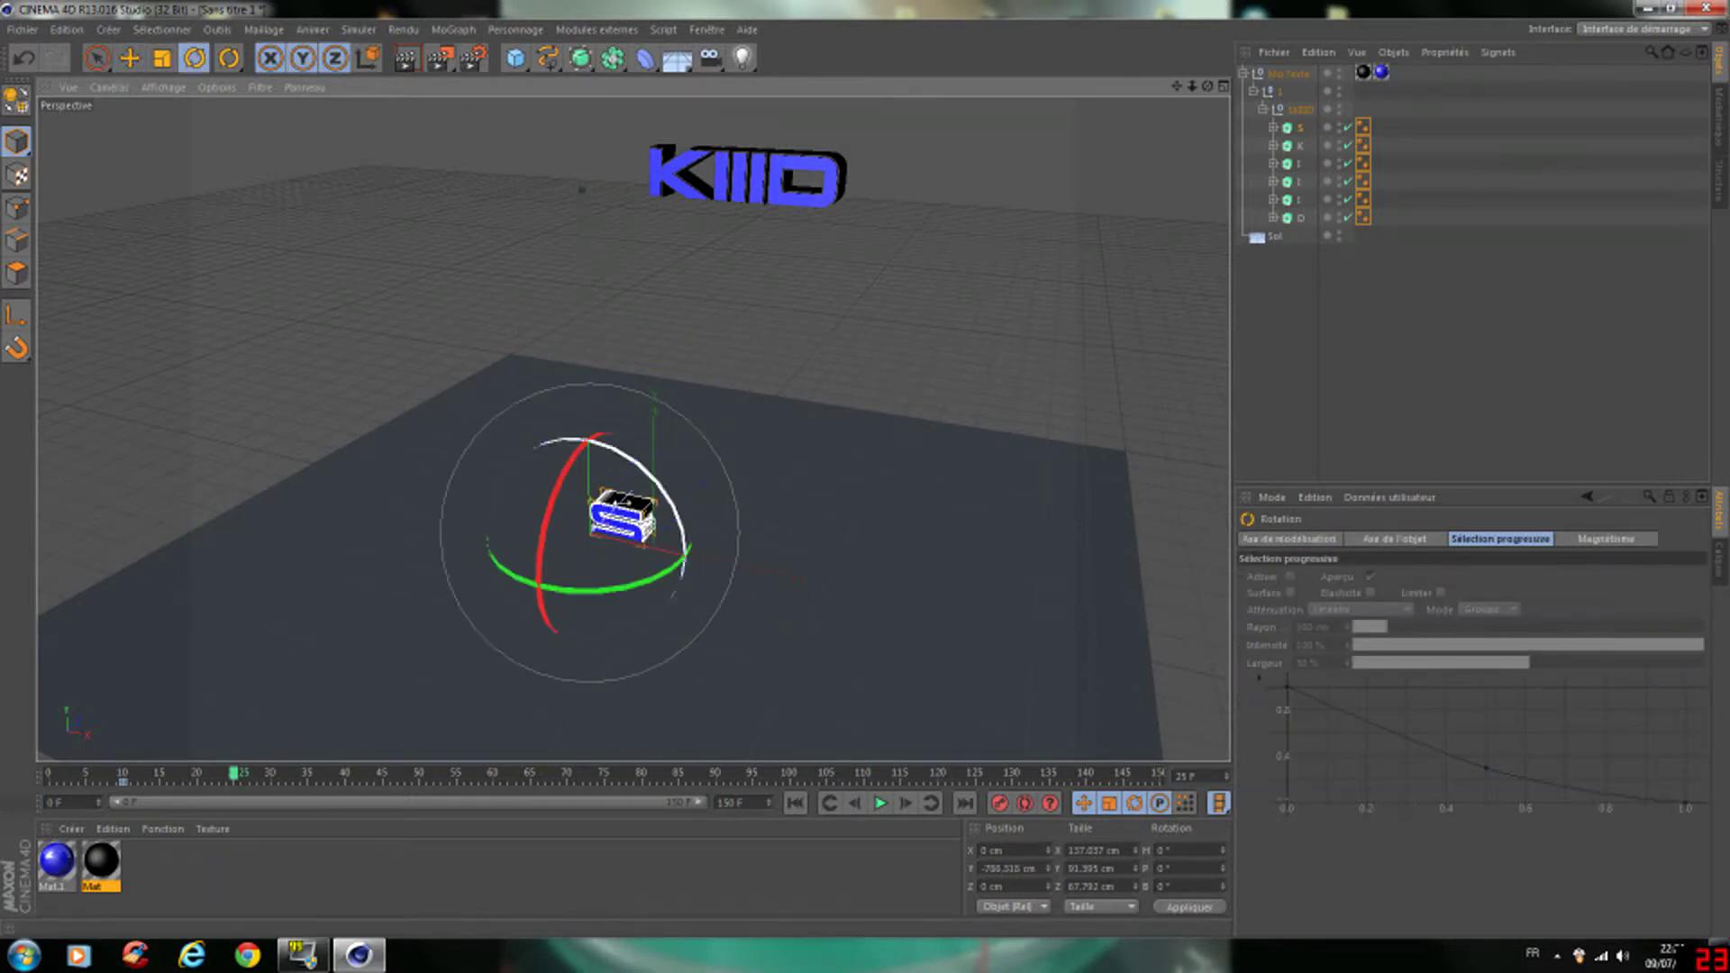
drag(617, 515, 620, 517)
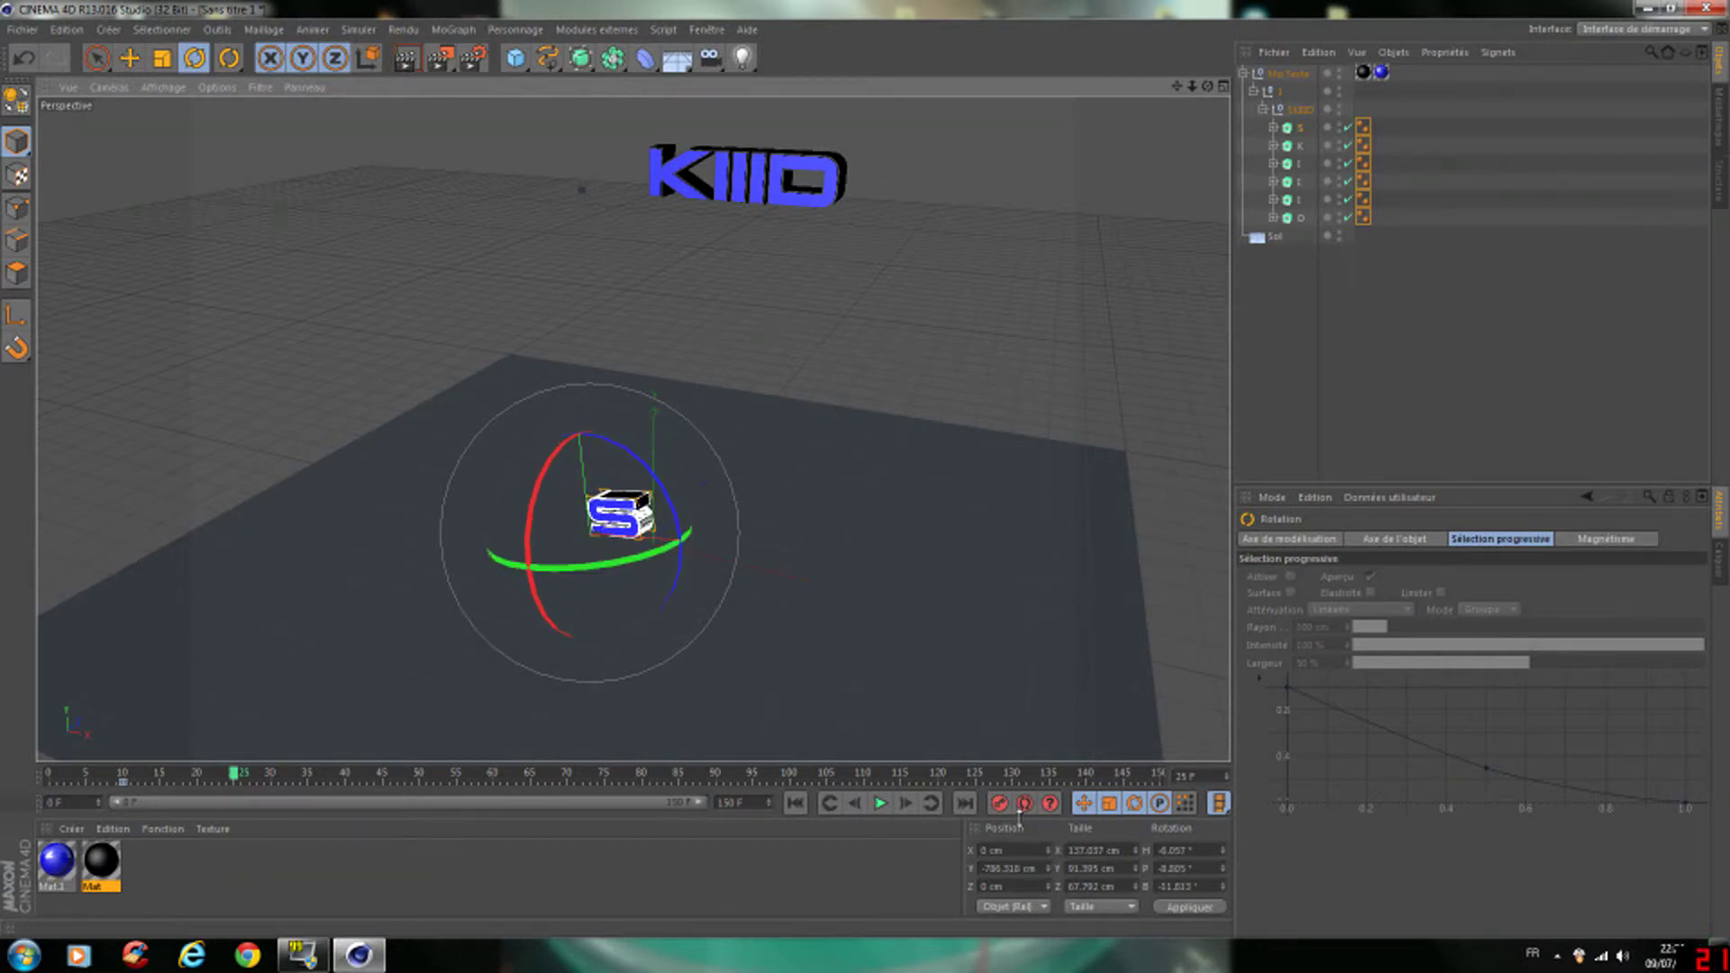
click(999, 803)
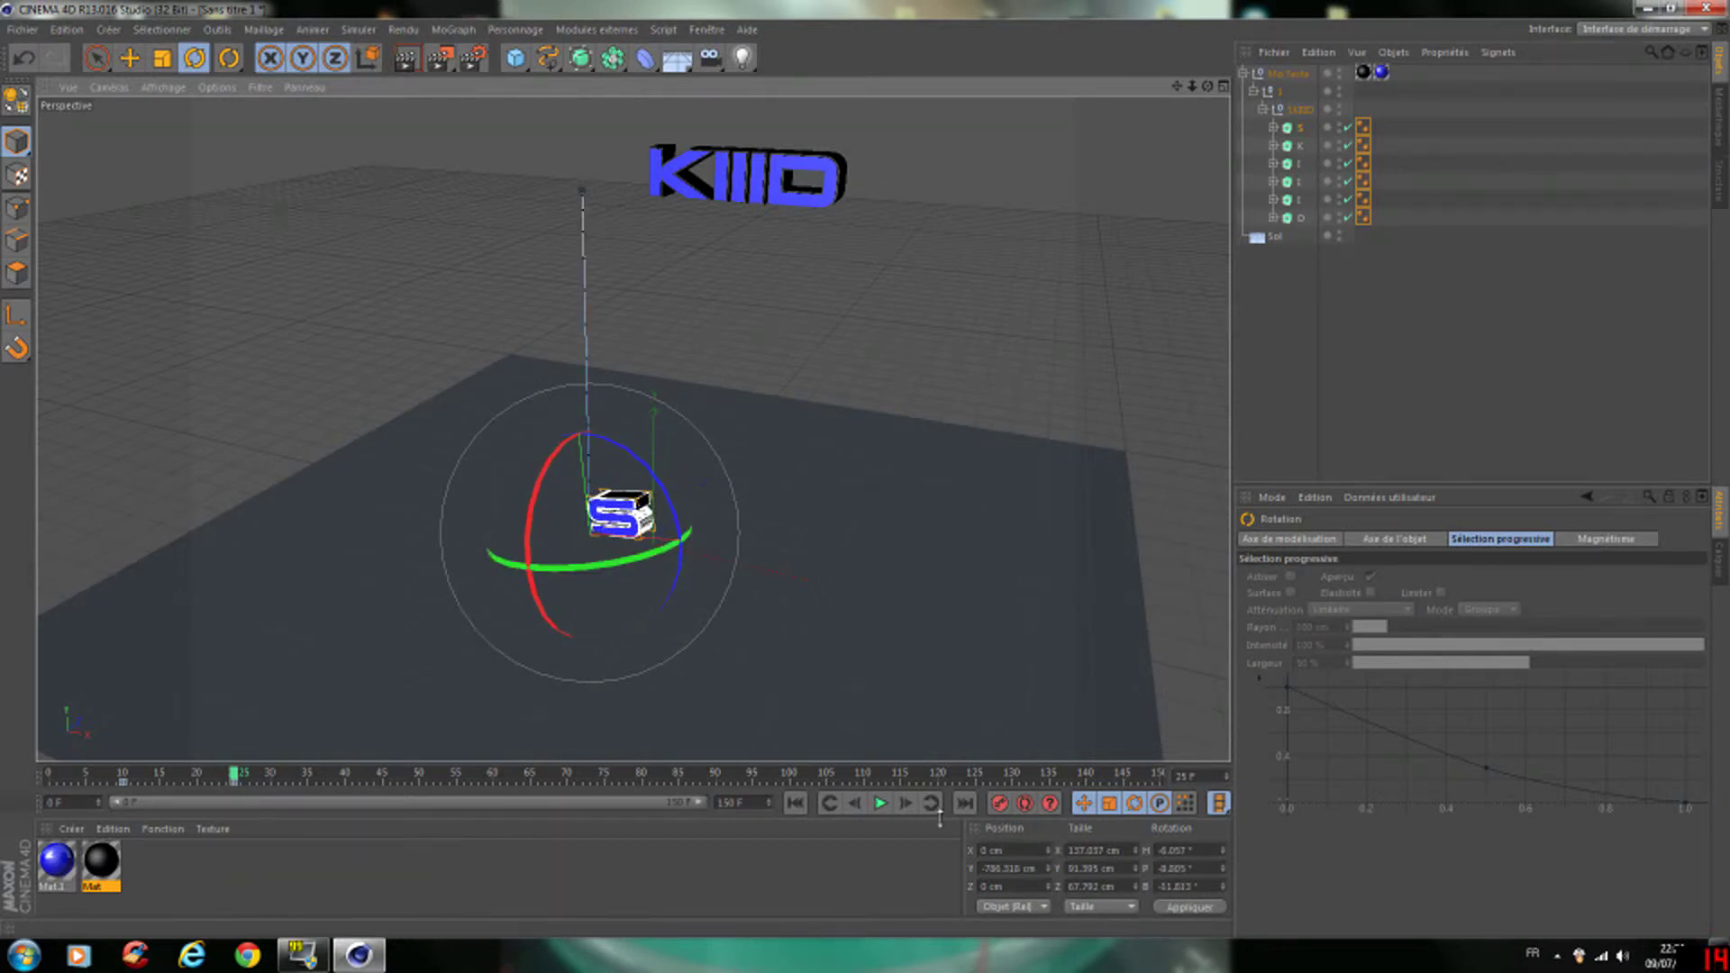
- Play the animation from the first frame to check the fall of the letter S
click(795, 803)
click(1271, 466)
click(881, 803)
click(881, 803)
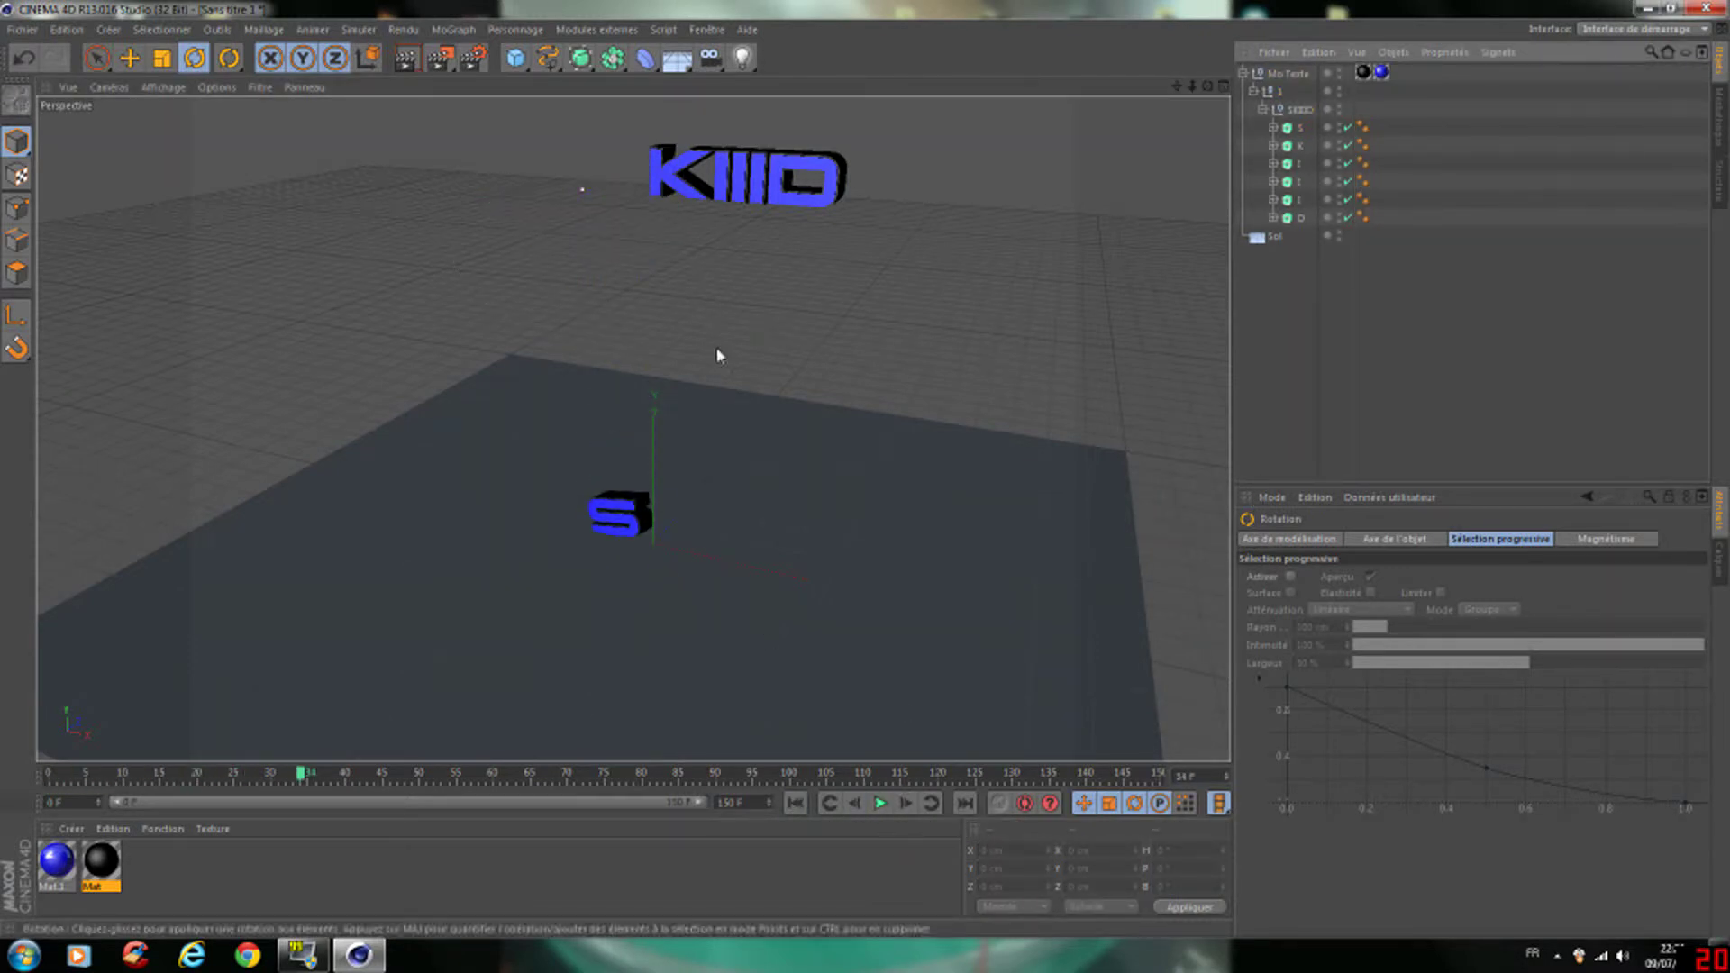
- Return to frame 25 and record a starting keyframe for the raised letter D
click(596, 506)
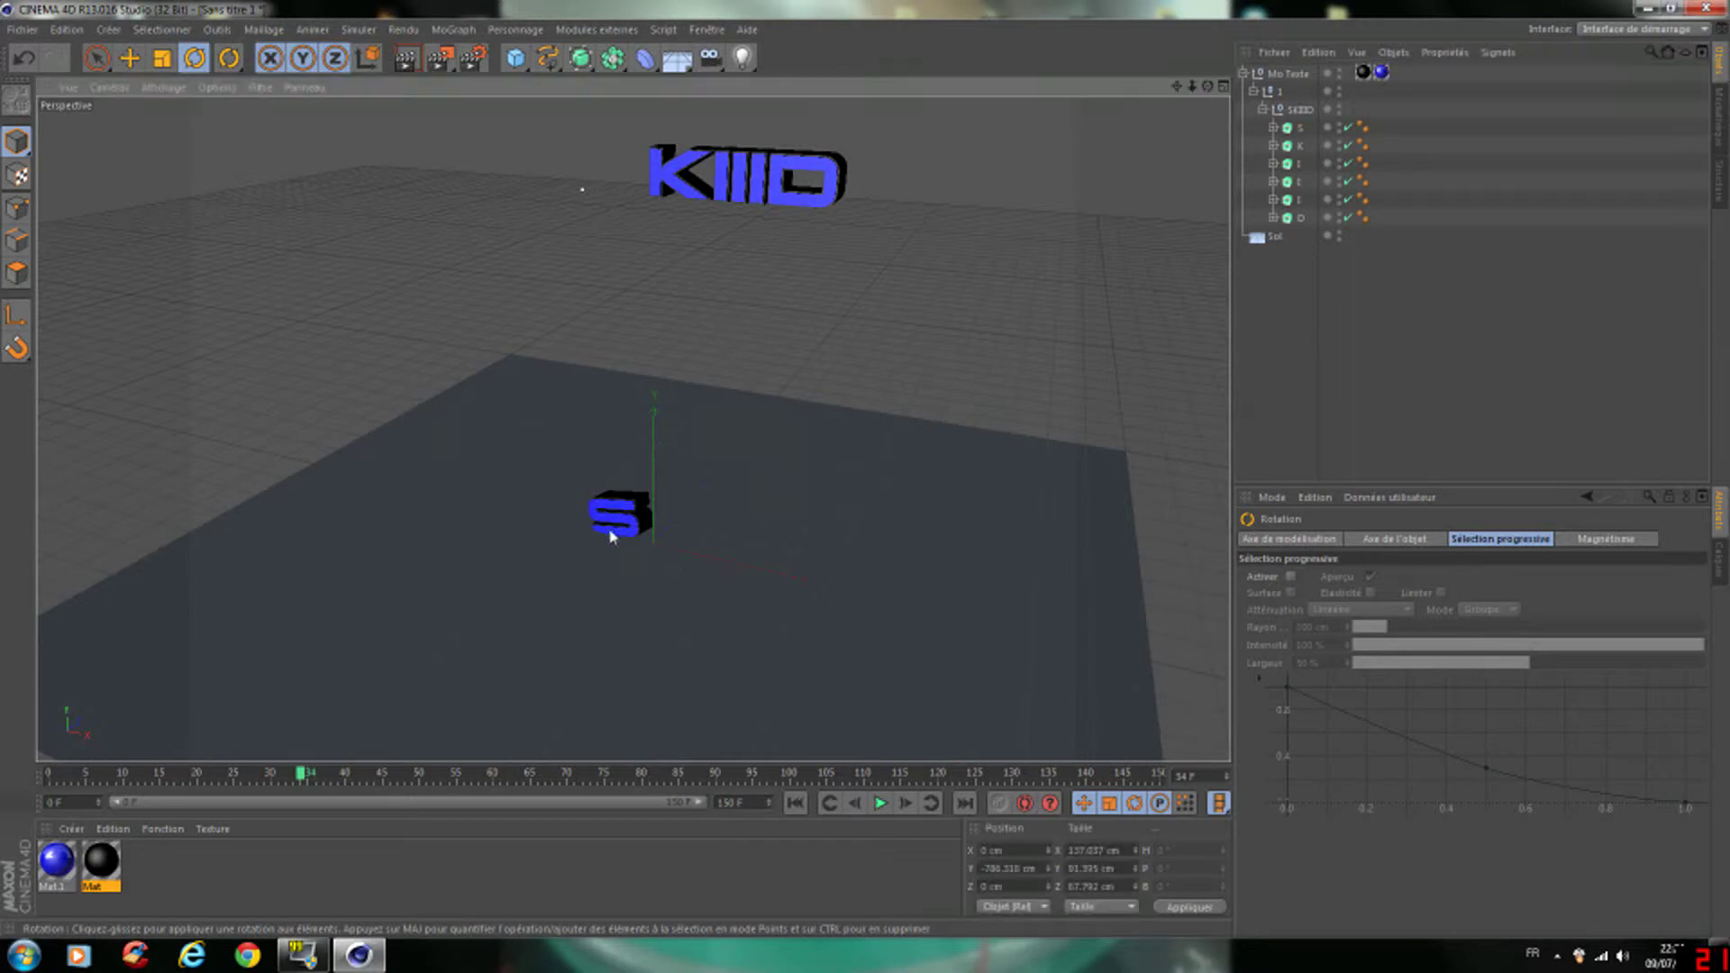
key(e)
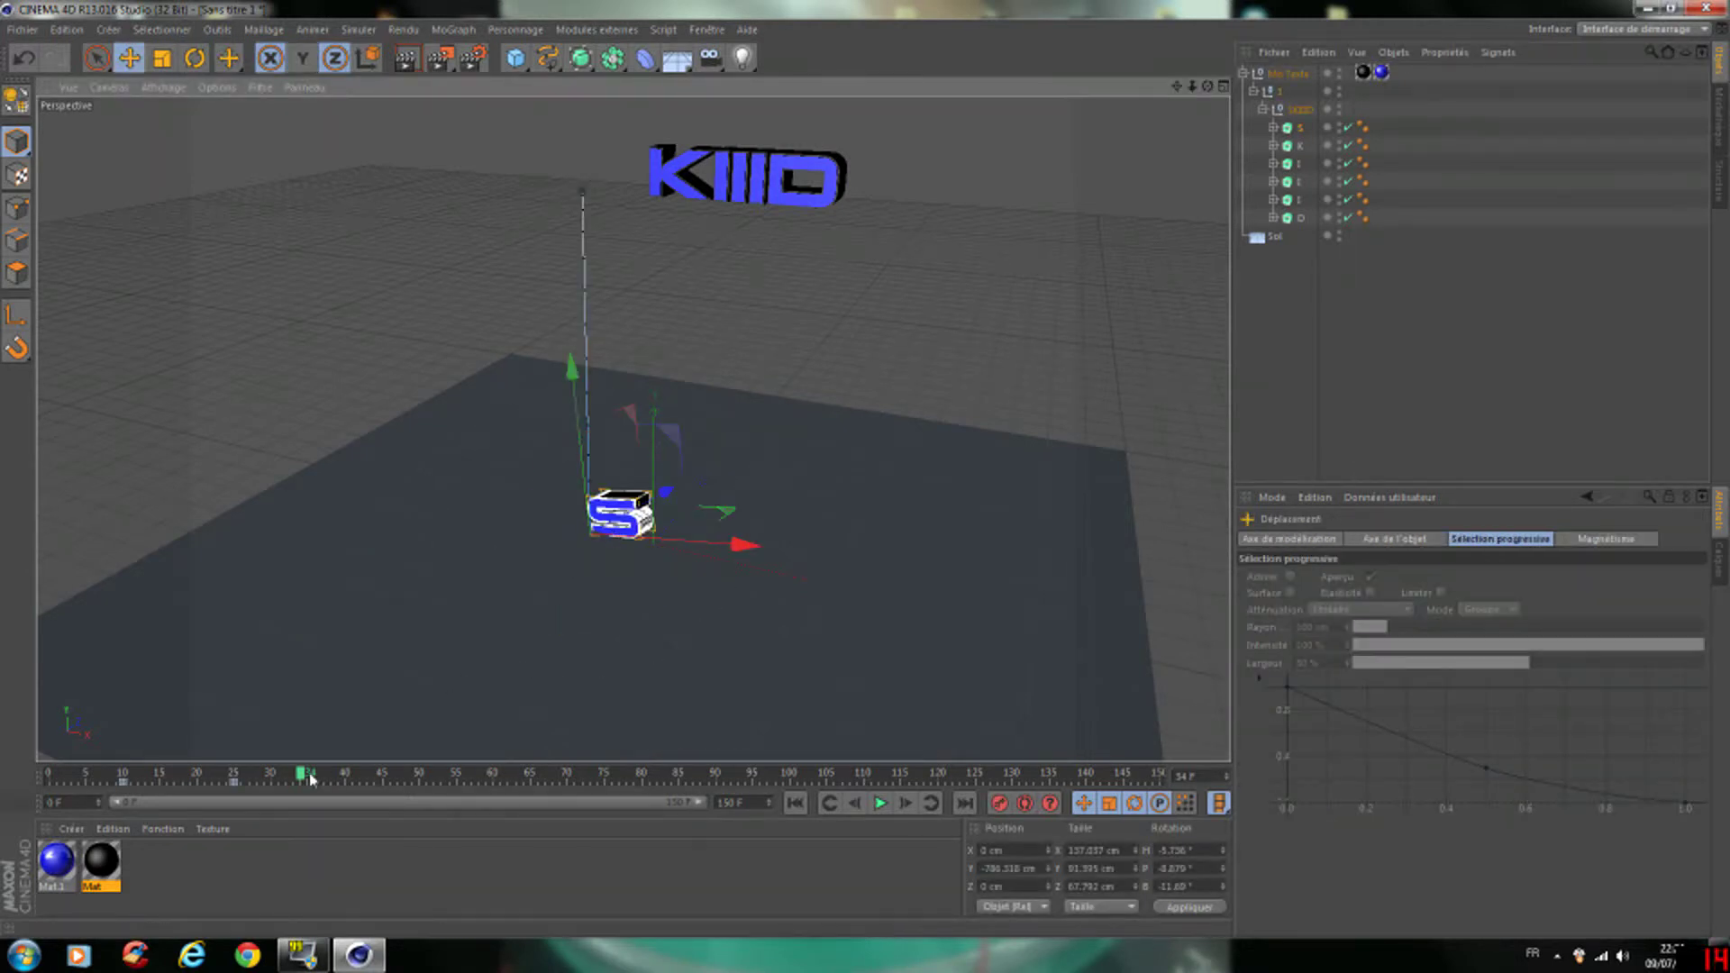
drag(304, 775, 244, 790)
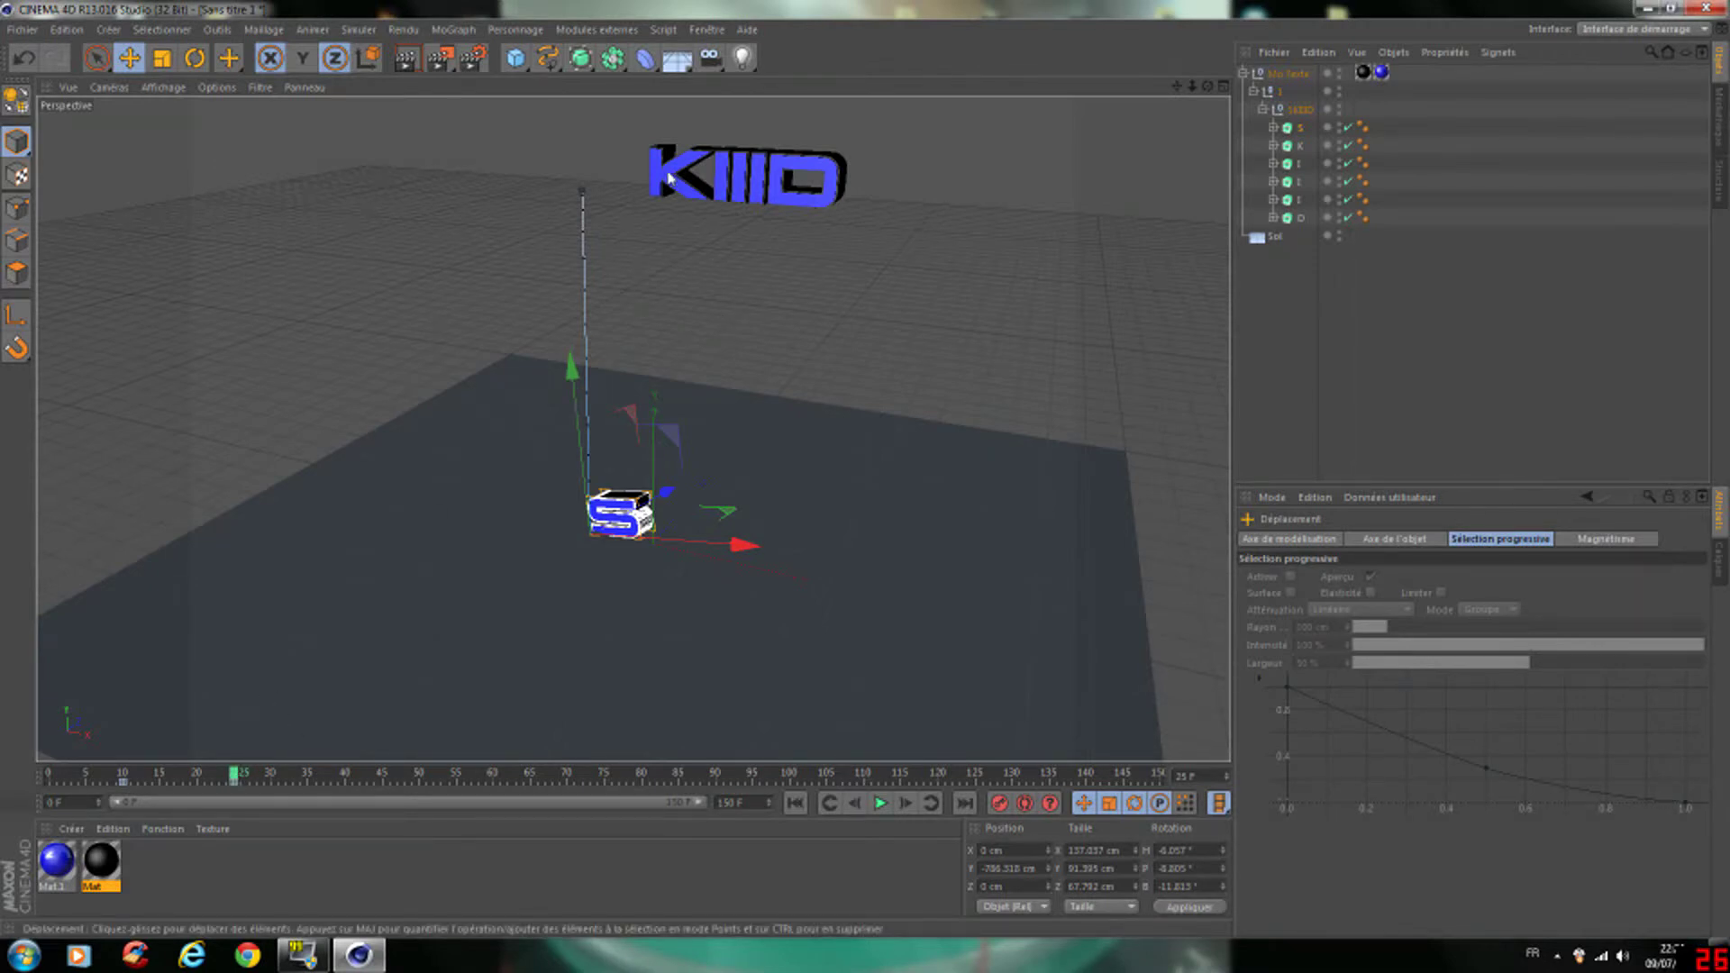
click(667, 177)
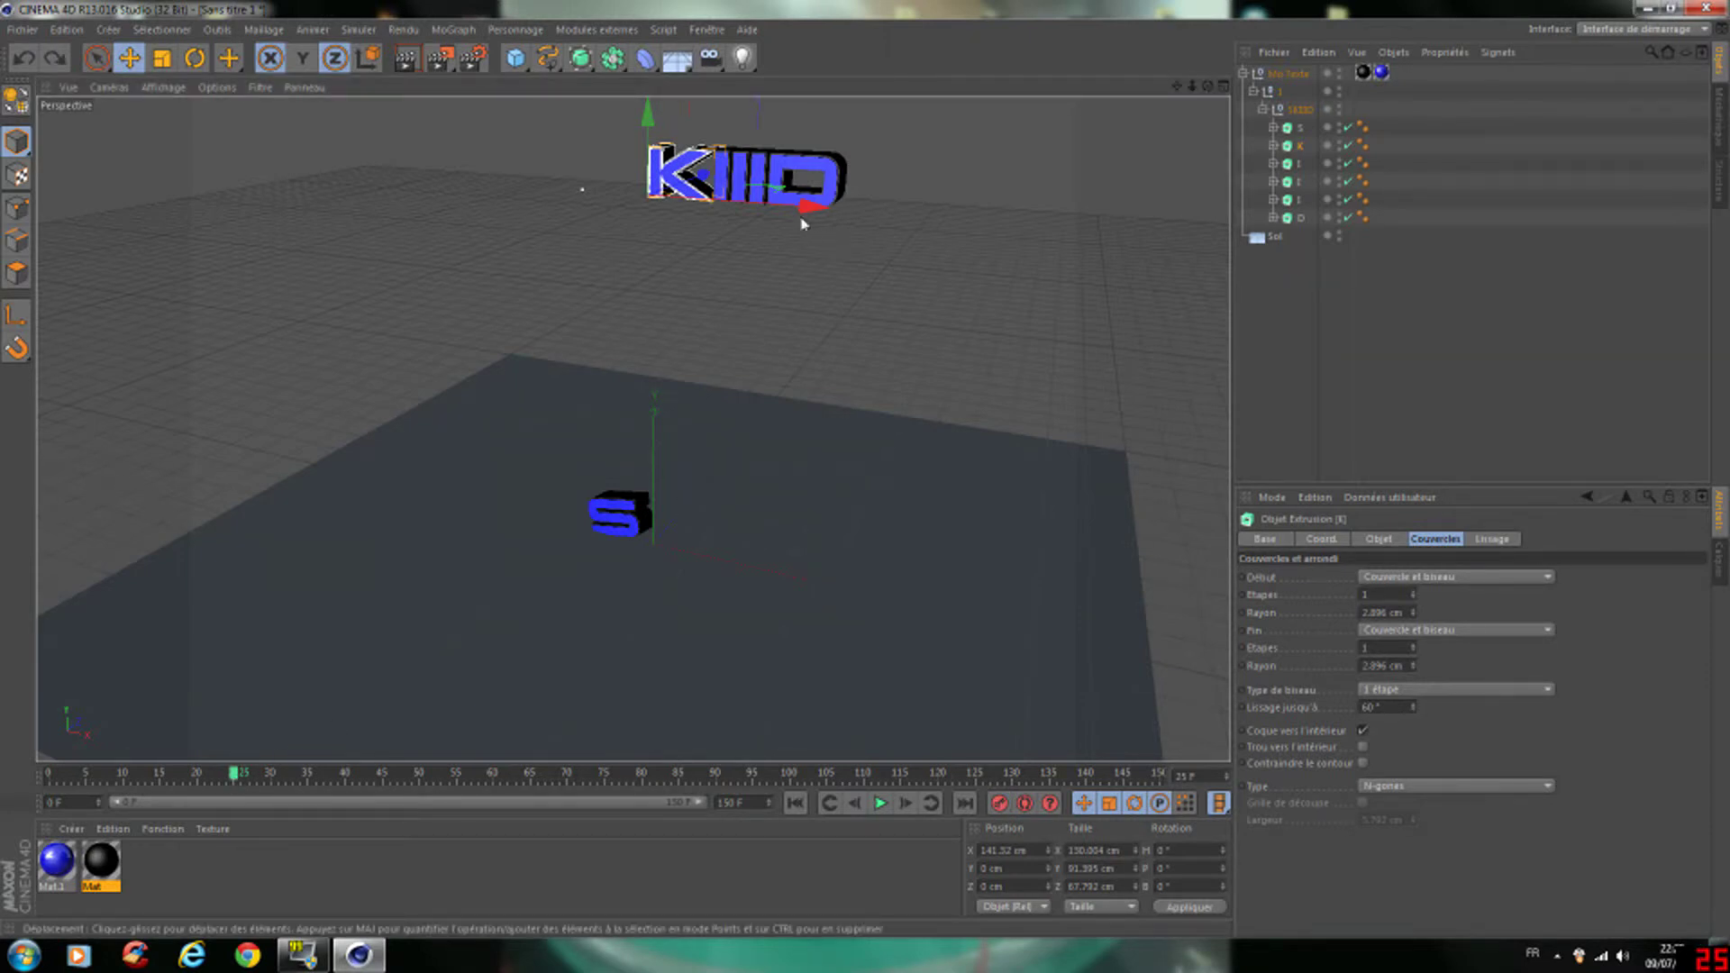
click(785, 168)
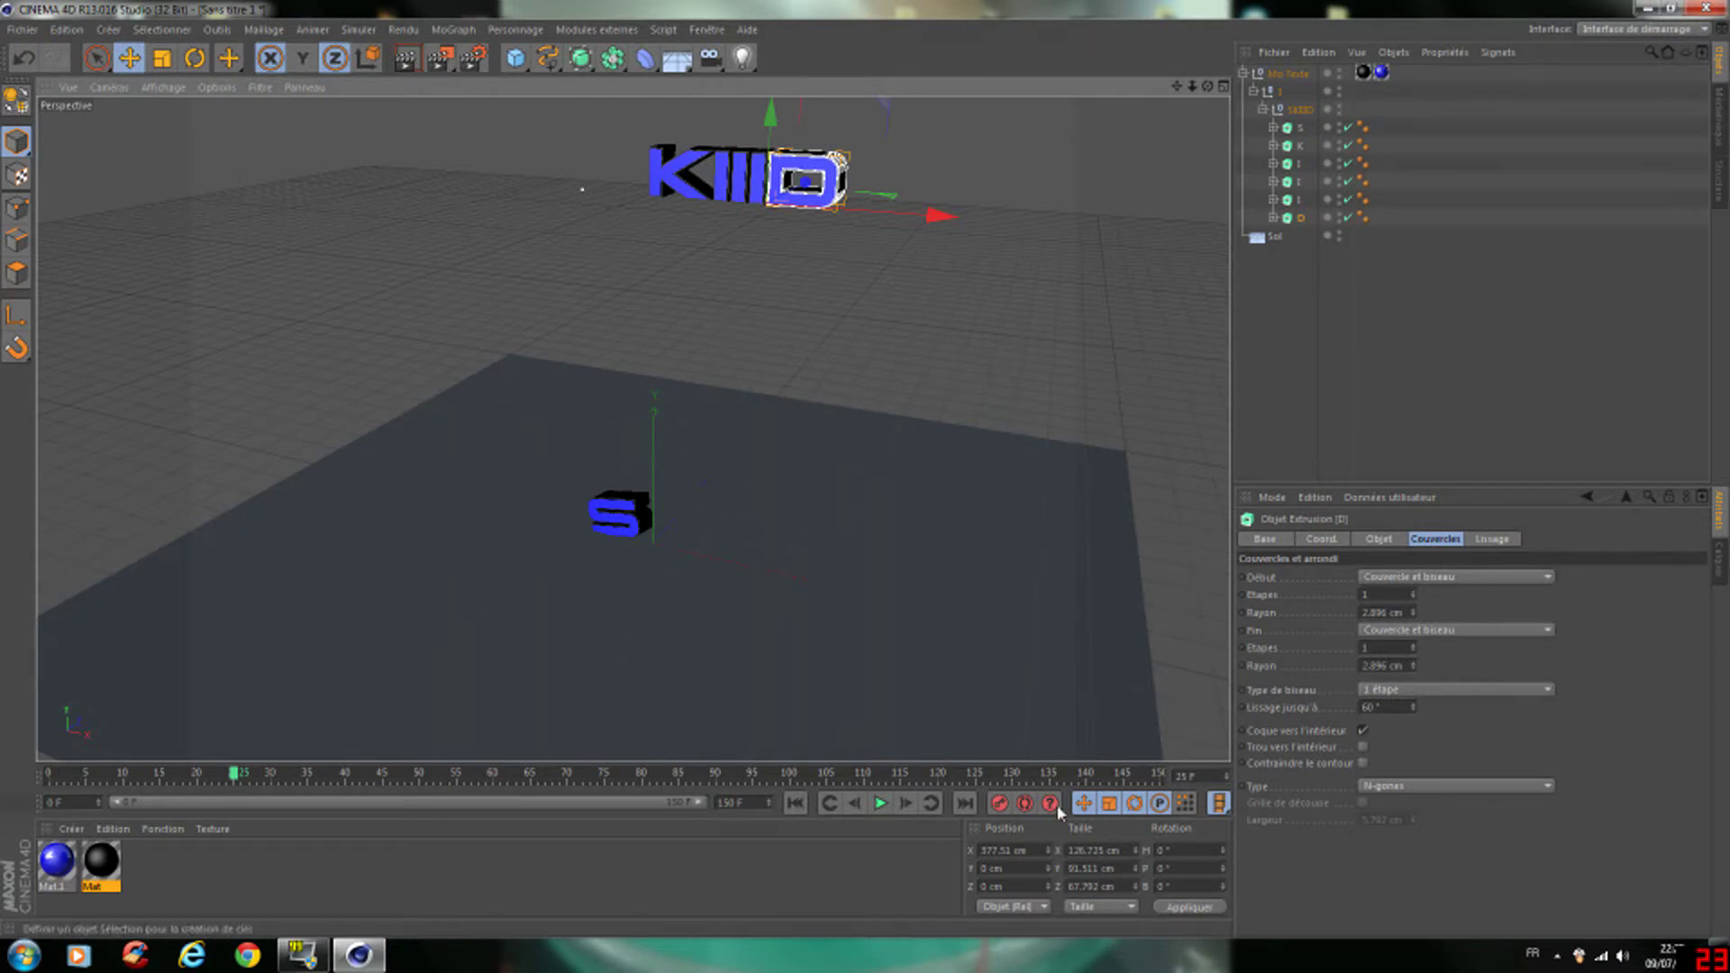
- At frame 37, lower the letter D to the floor at Y about -785 cm, tilt it slightly and record a keyframe
drag(231, 781, 318, 775)
drag(772, 135, 831, 576)
key(r)
key(e)
key(y)
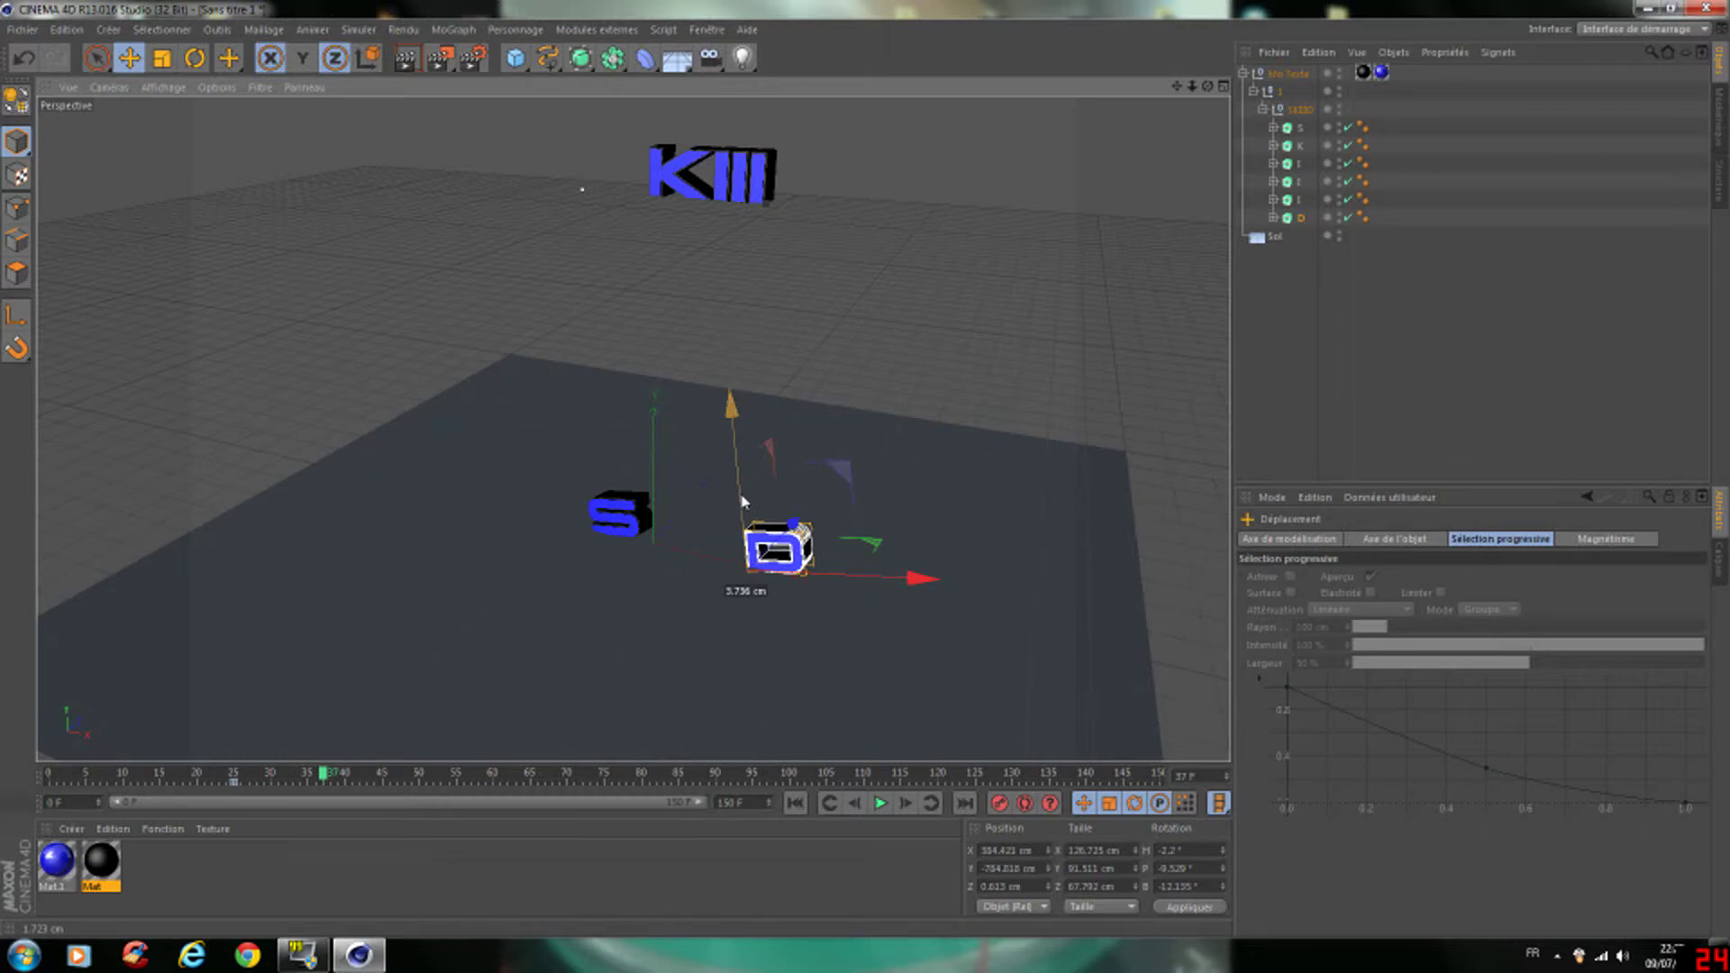
click(1000, 803)
- Play the animation from the start to check the letters S and D falling in sequence
click(794, 803)
click(880, 803)
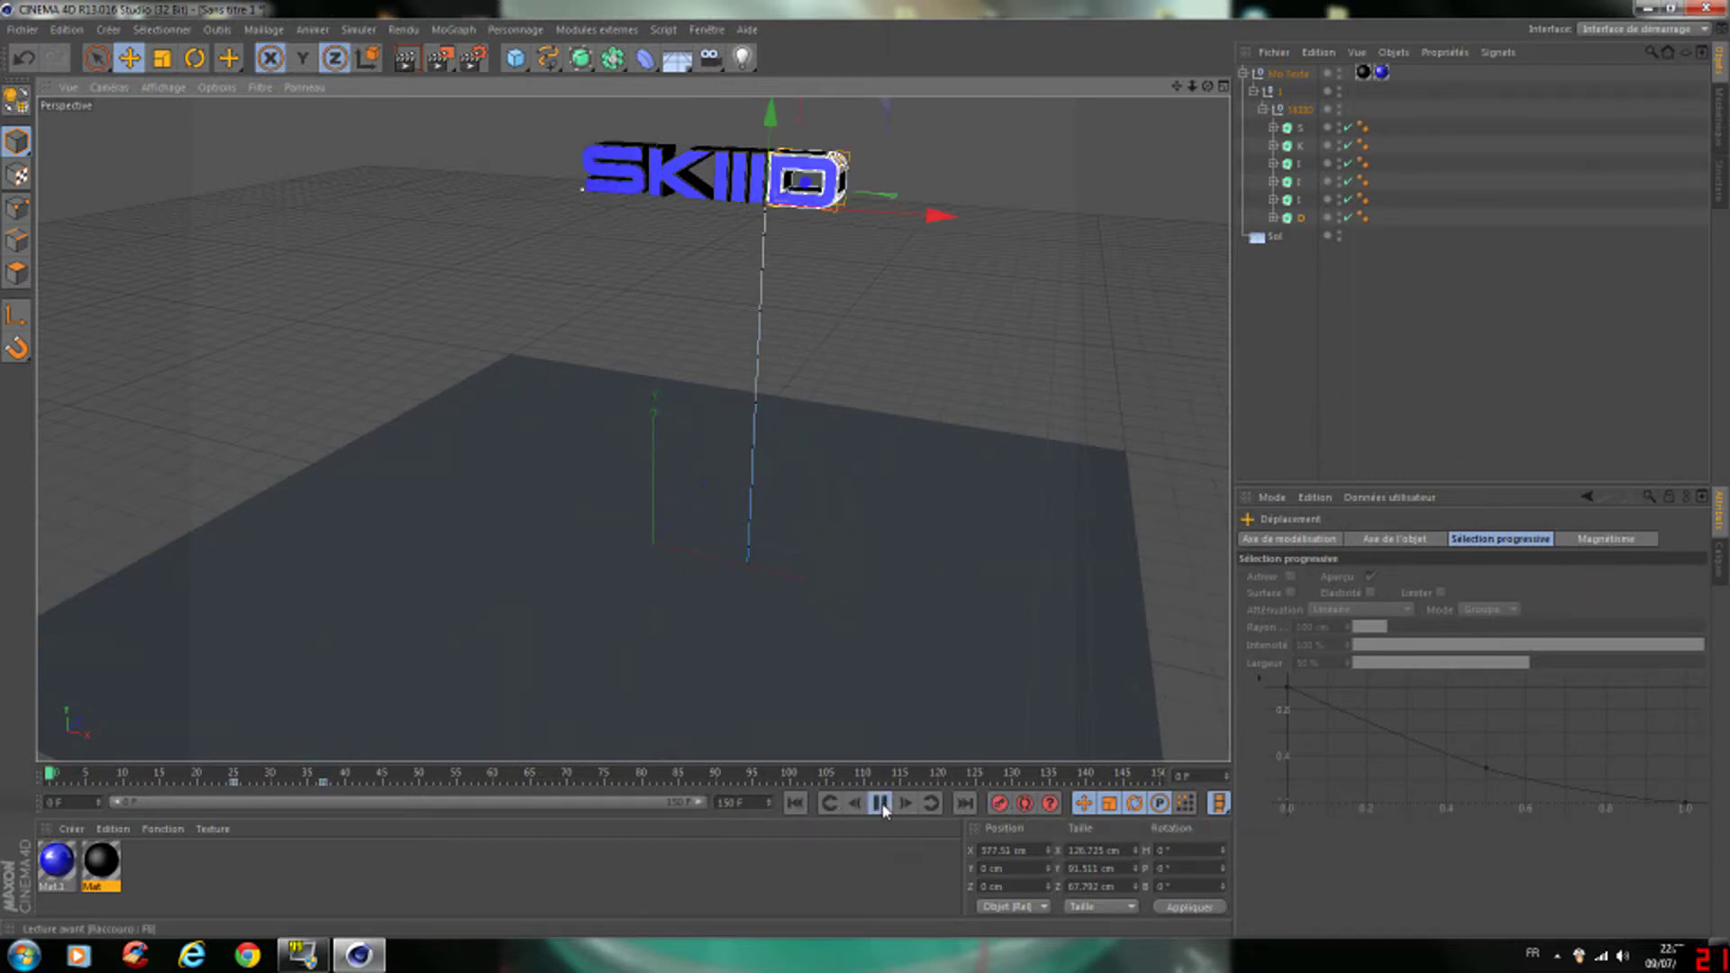
click(884, 804)
- Go back to frame 37 and record a starting keyframe for the raised letter K
click(667, 181)
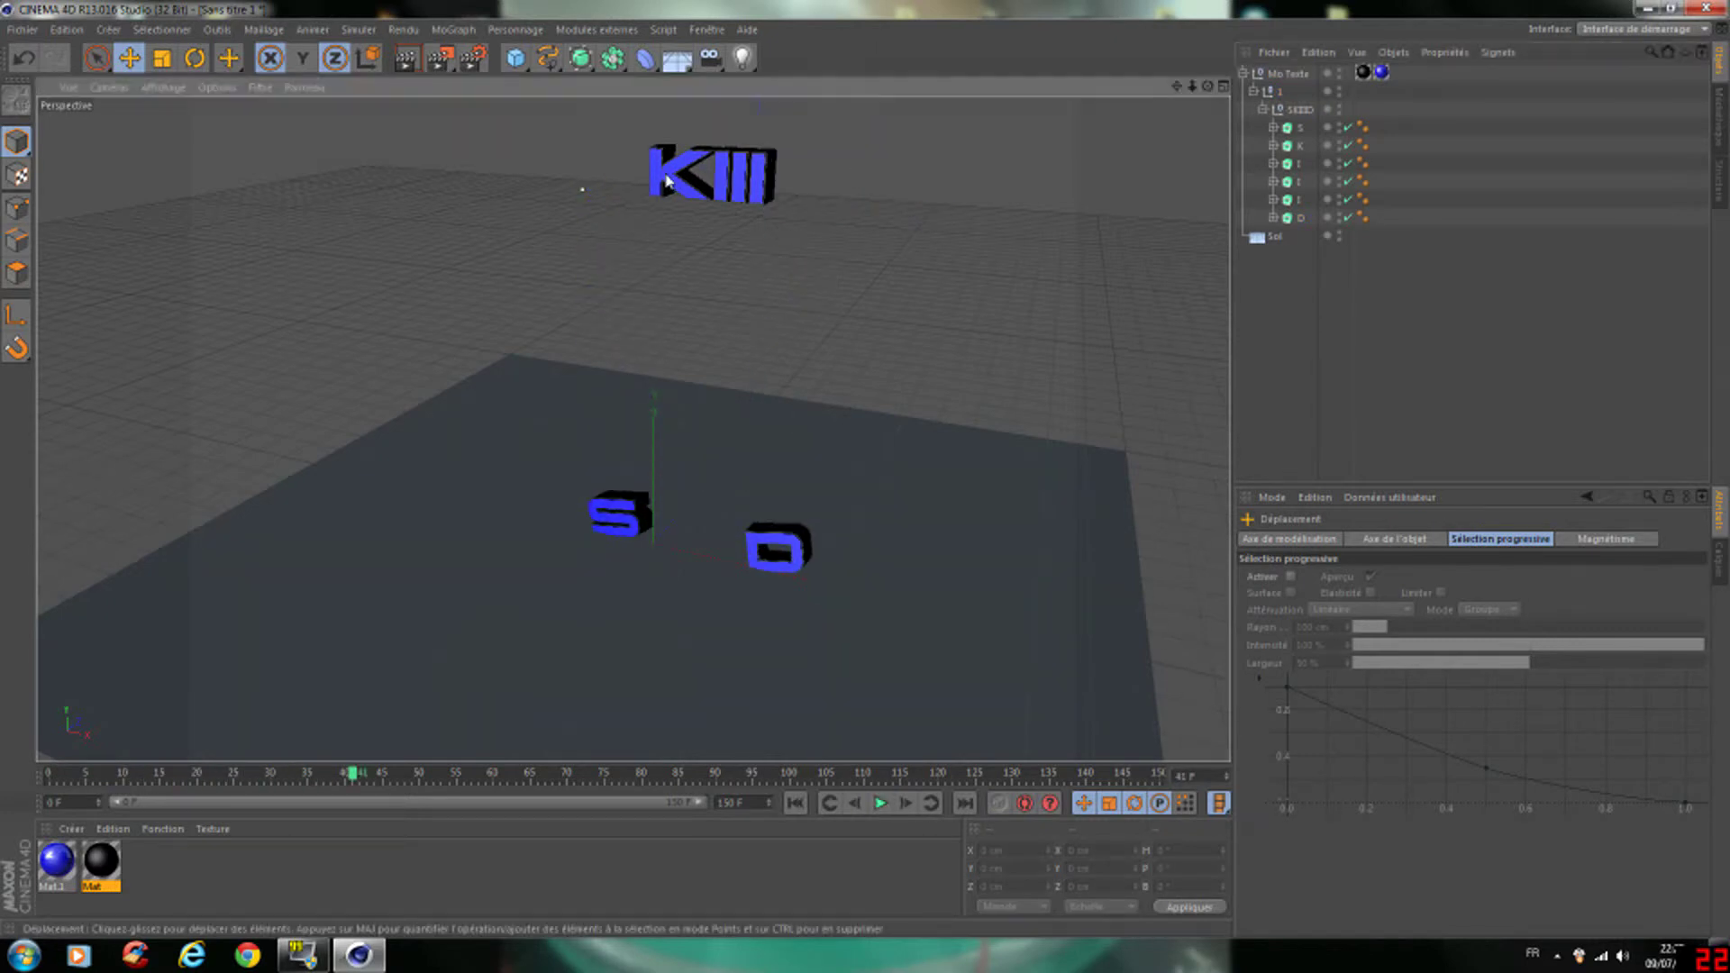
click(780, 549)
drag(352, 775, 323, 775)
click(672, 182)
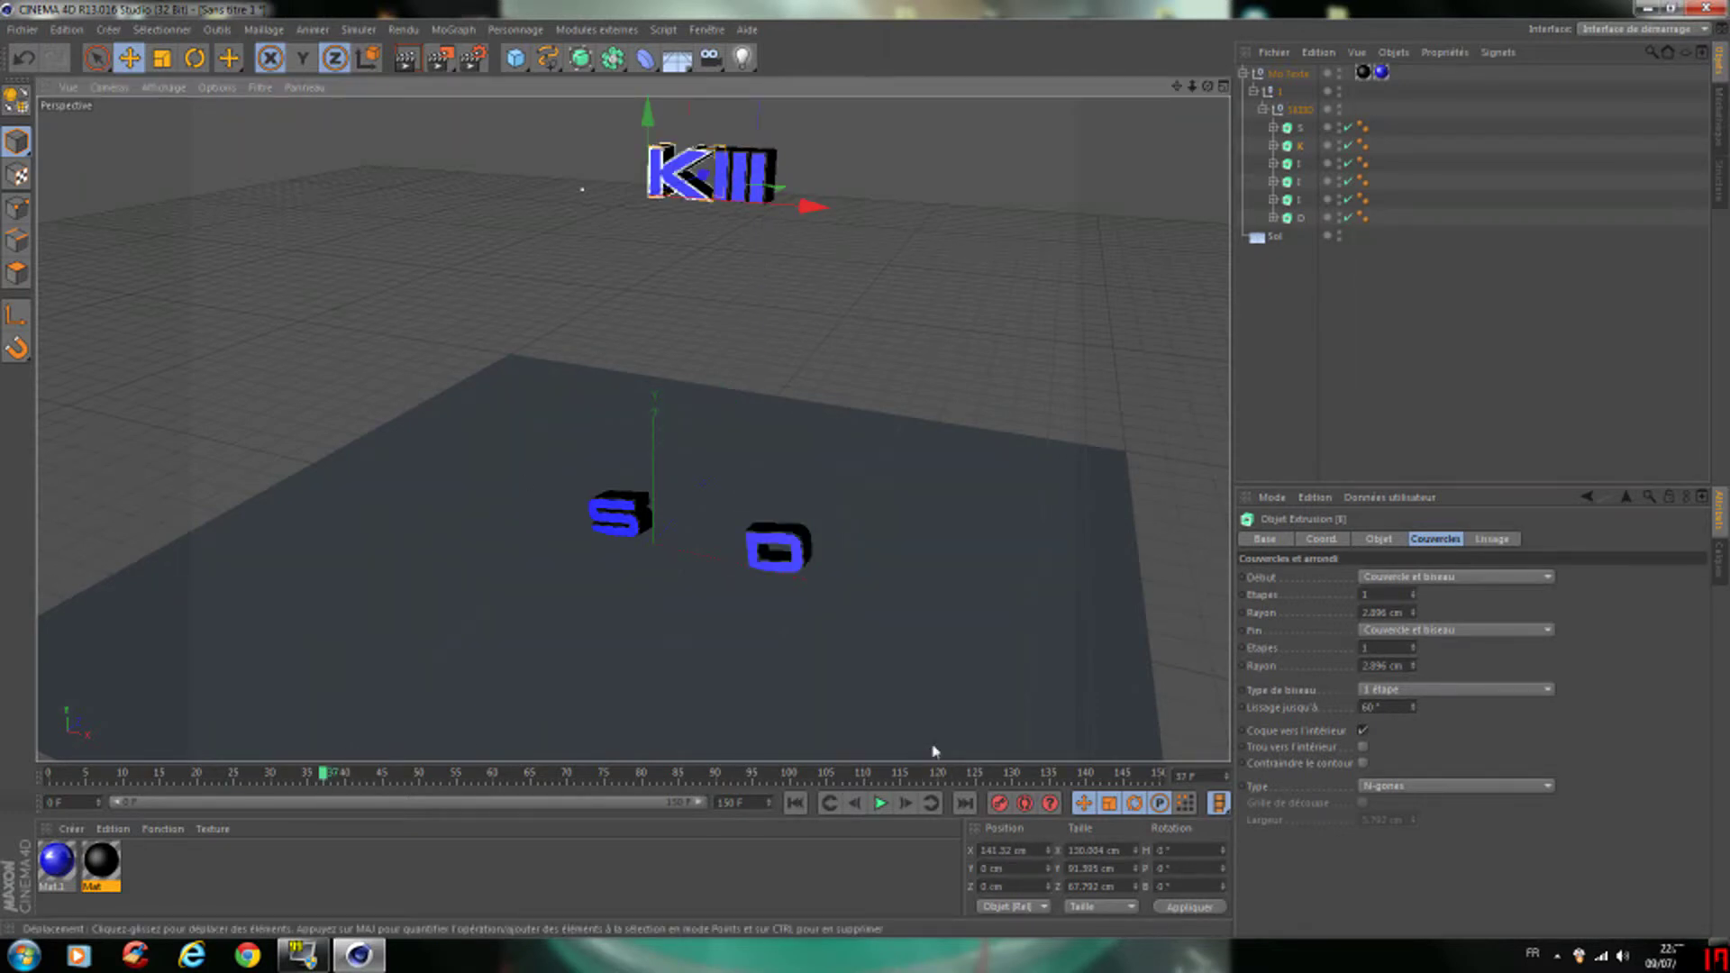
- At frame 55, lower the letter K to the floor at Y about -787 cm, tilt it slightly and record a keyframe
drag(326, 777, 442, 781)
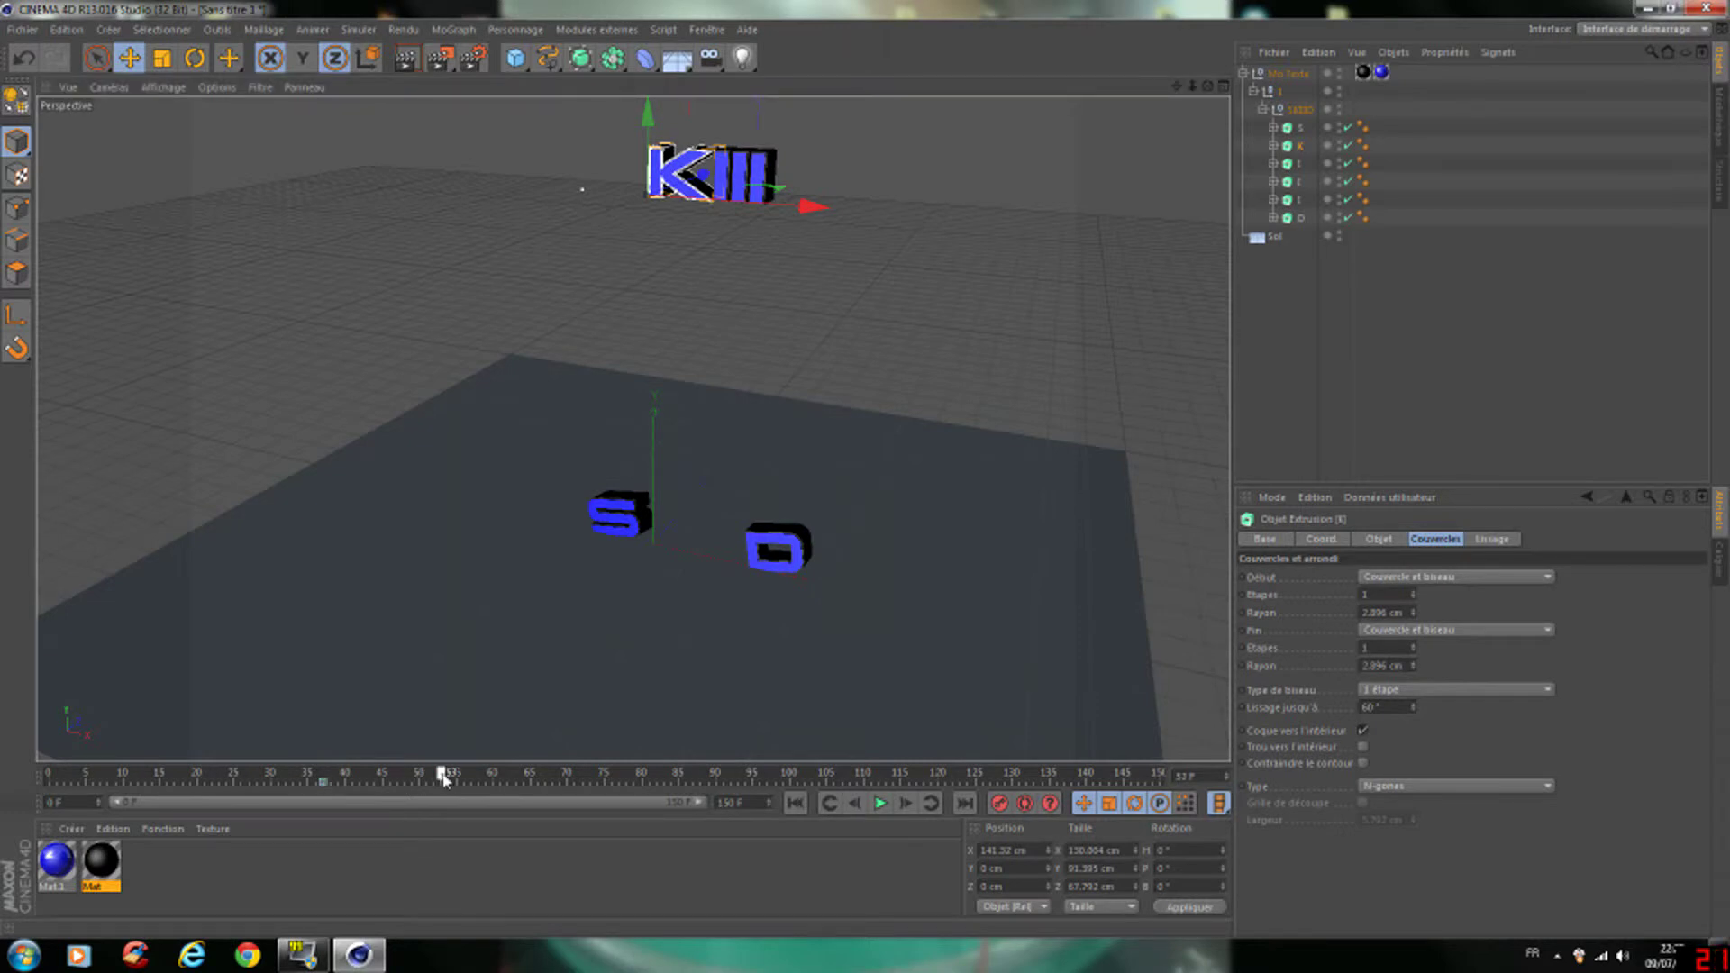
drag(647, 126, 714, 492)
key(r)
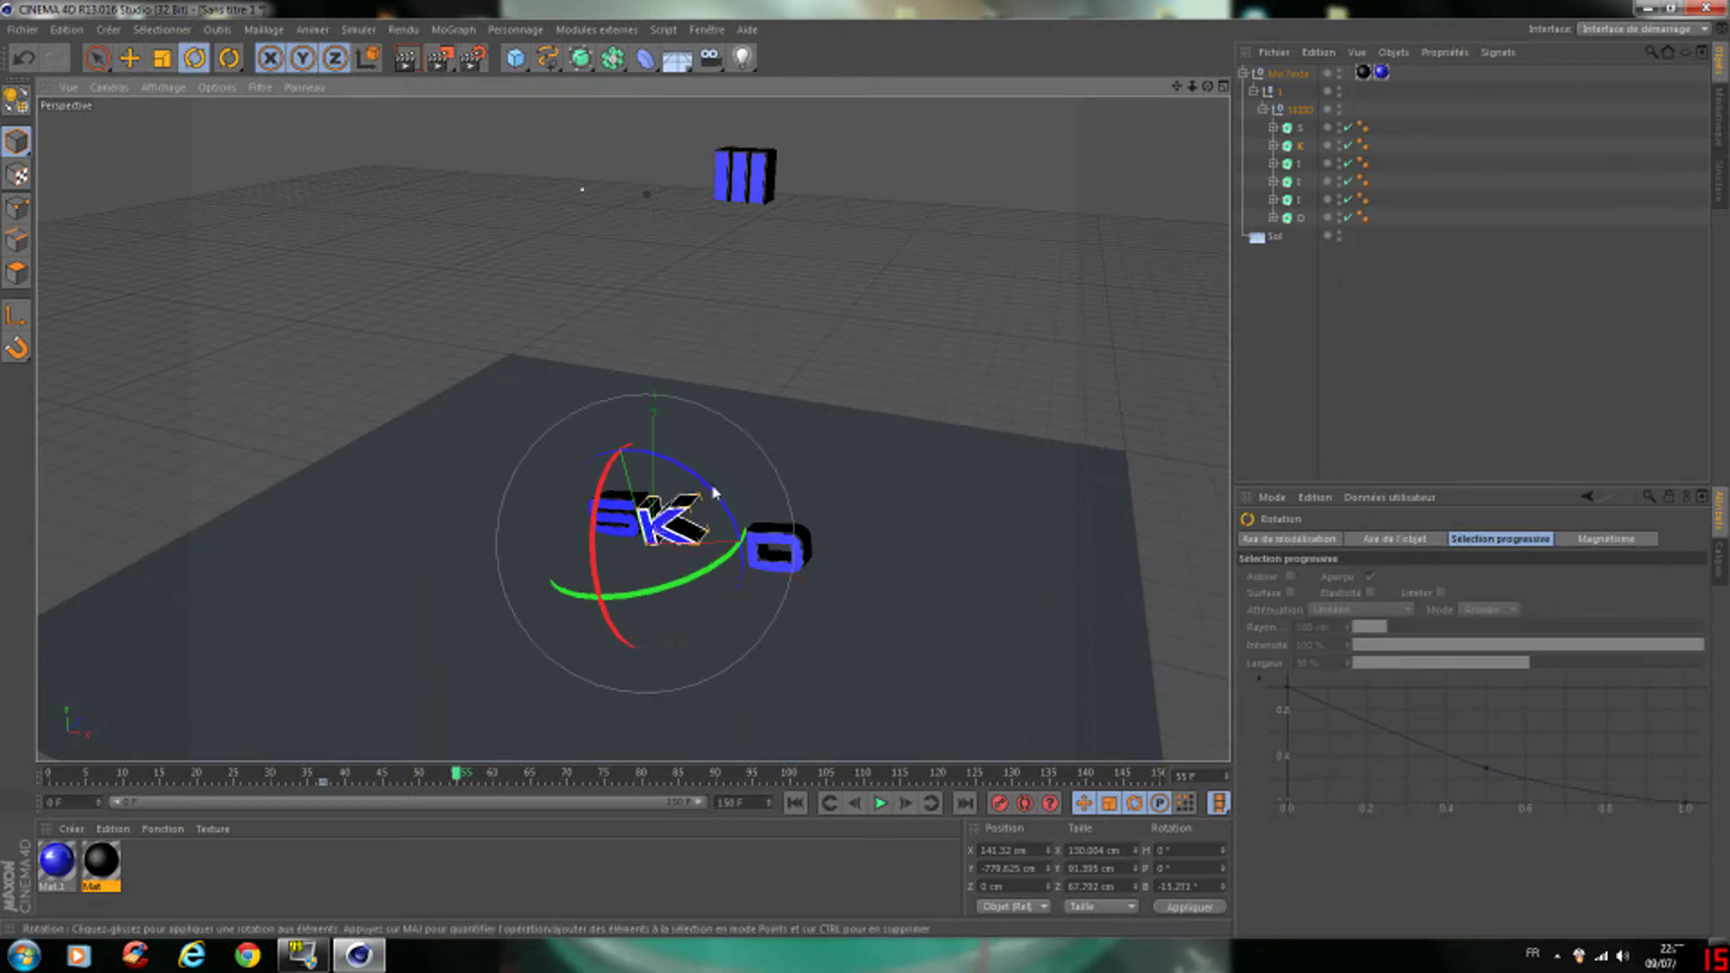
drag(609, 487, 618, 464)
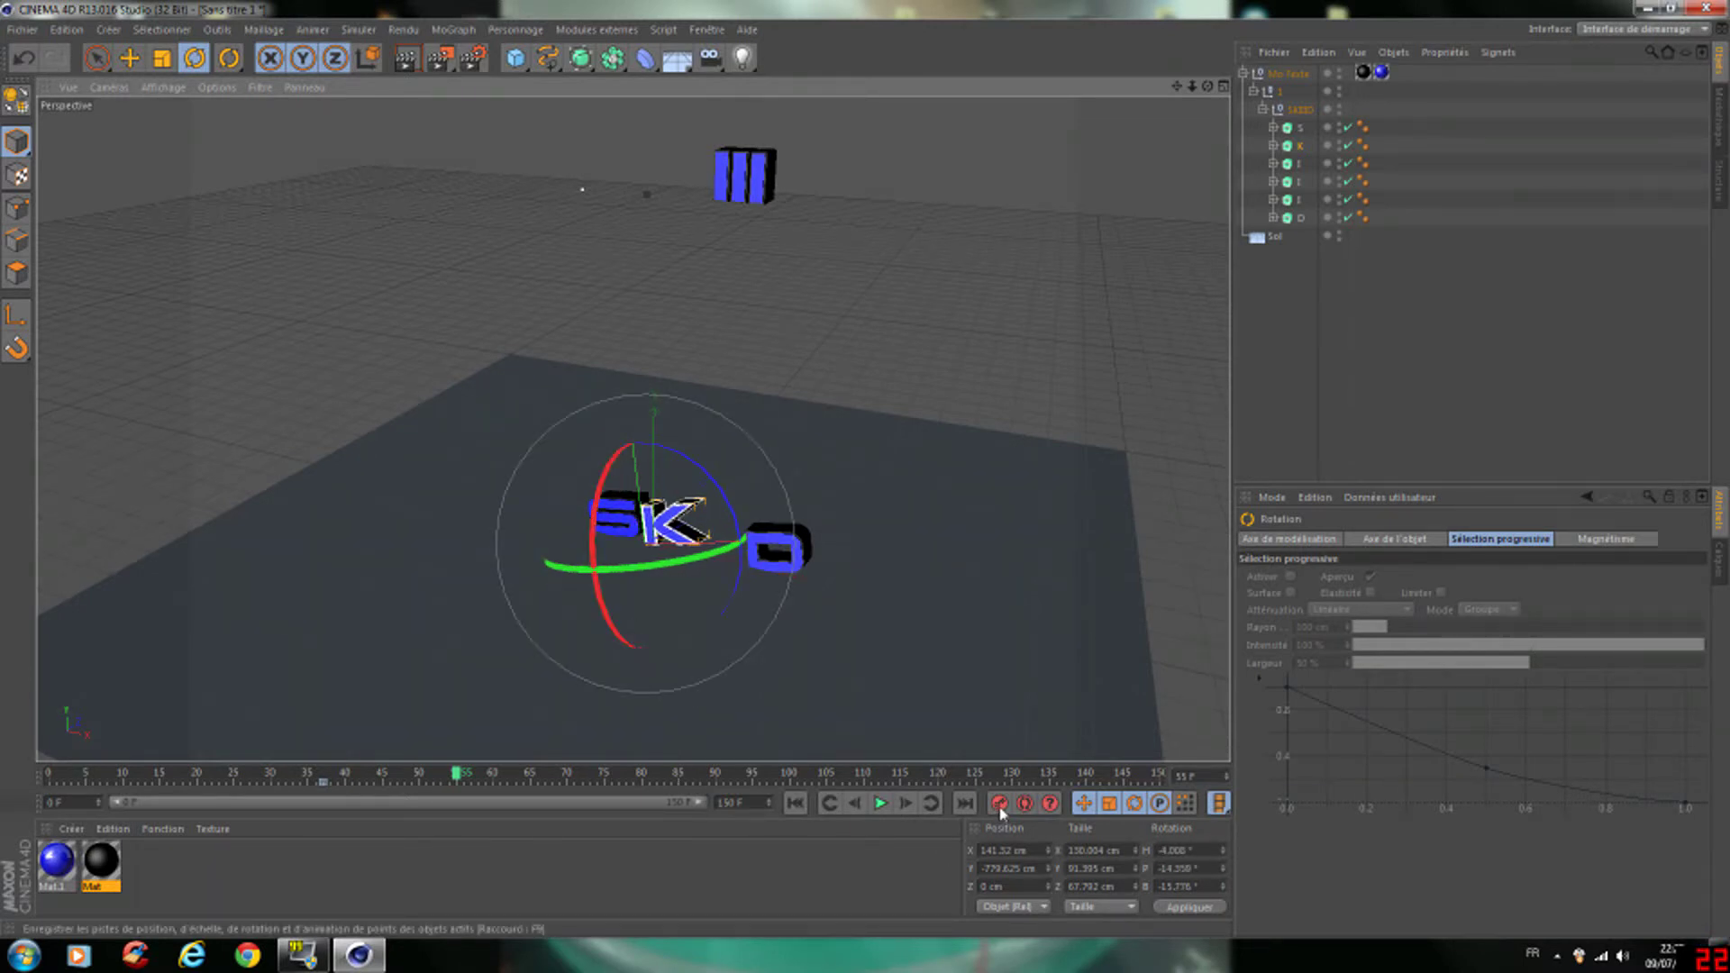
key(e)
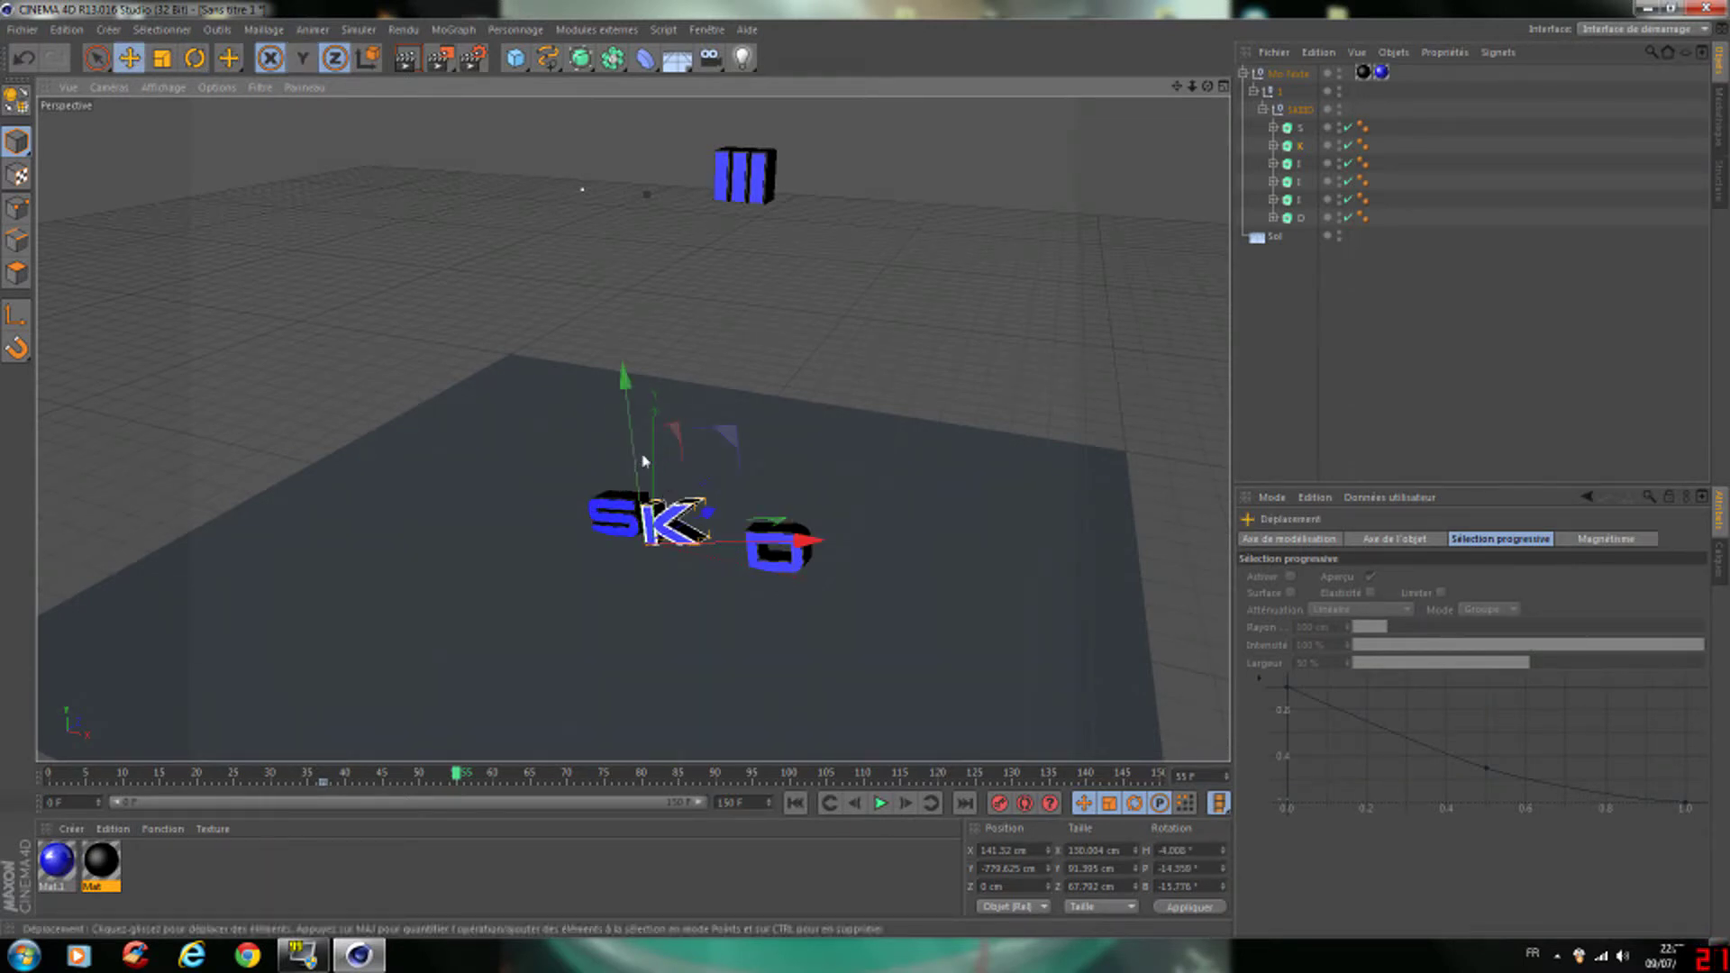
drag(640, 462, 636, 466)
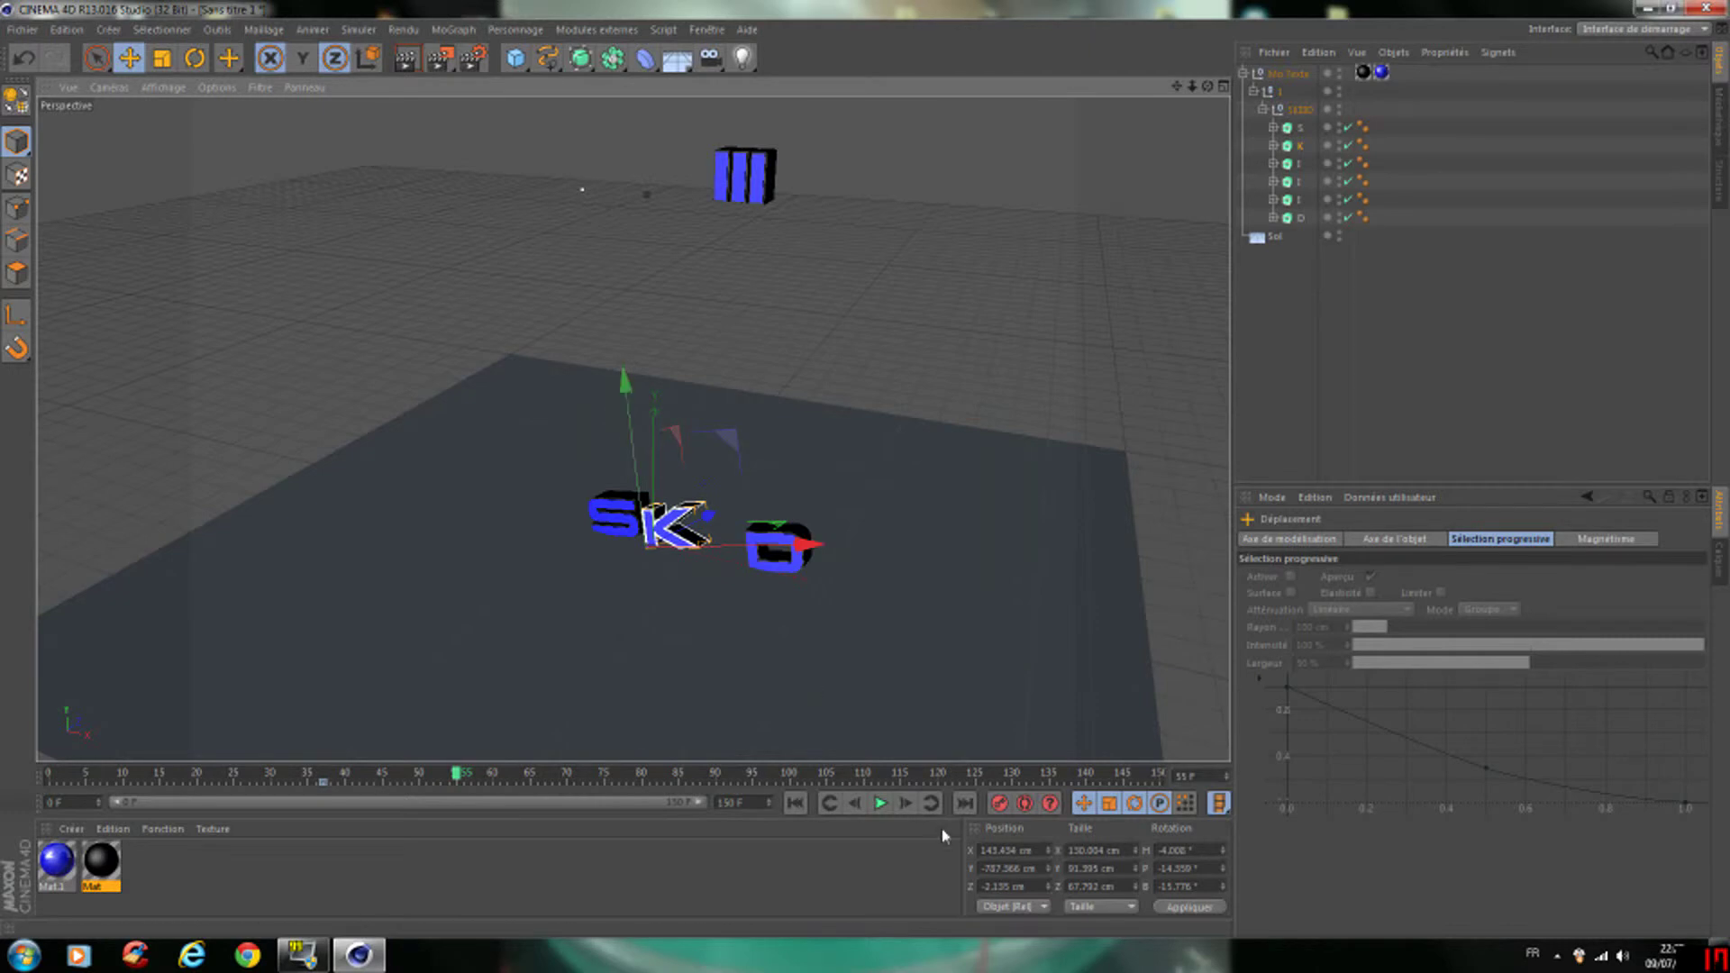
click(1000, 803)
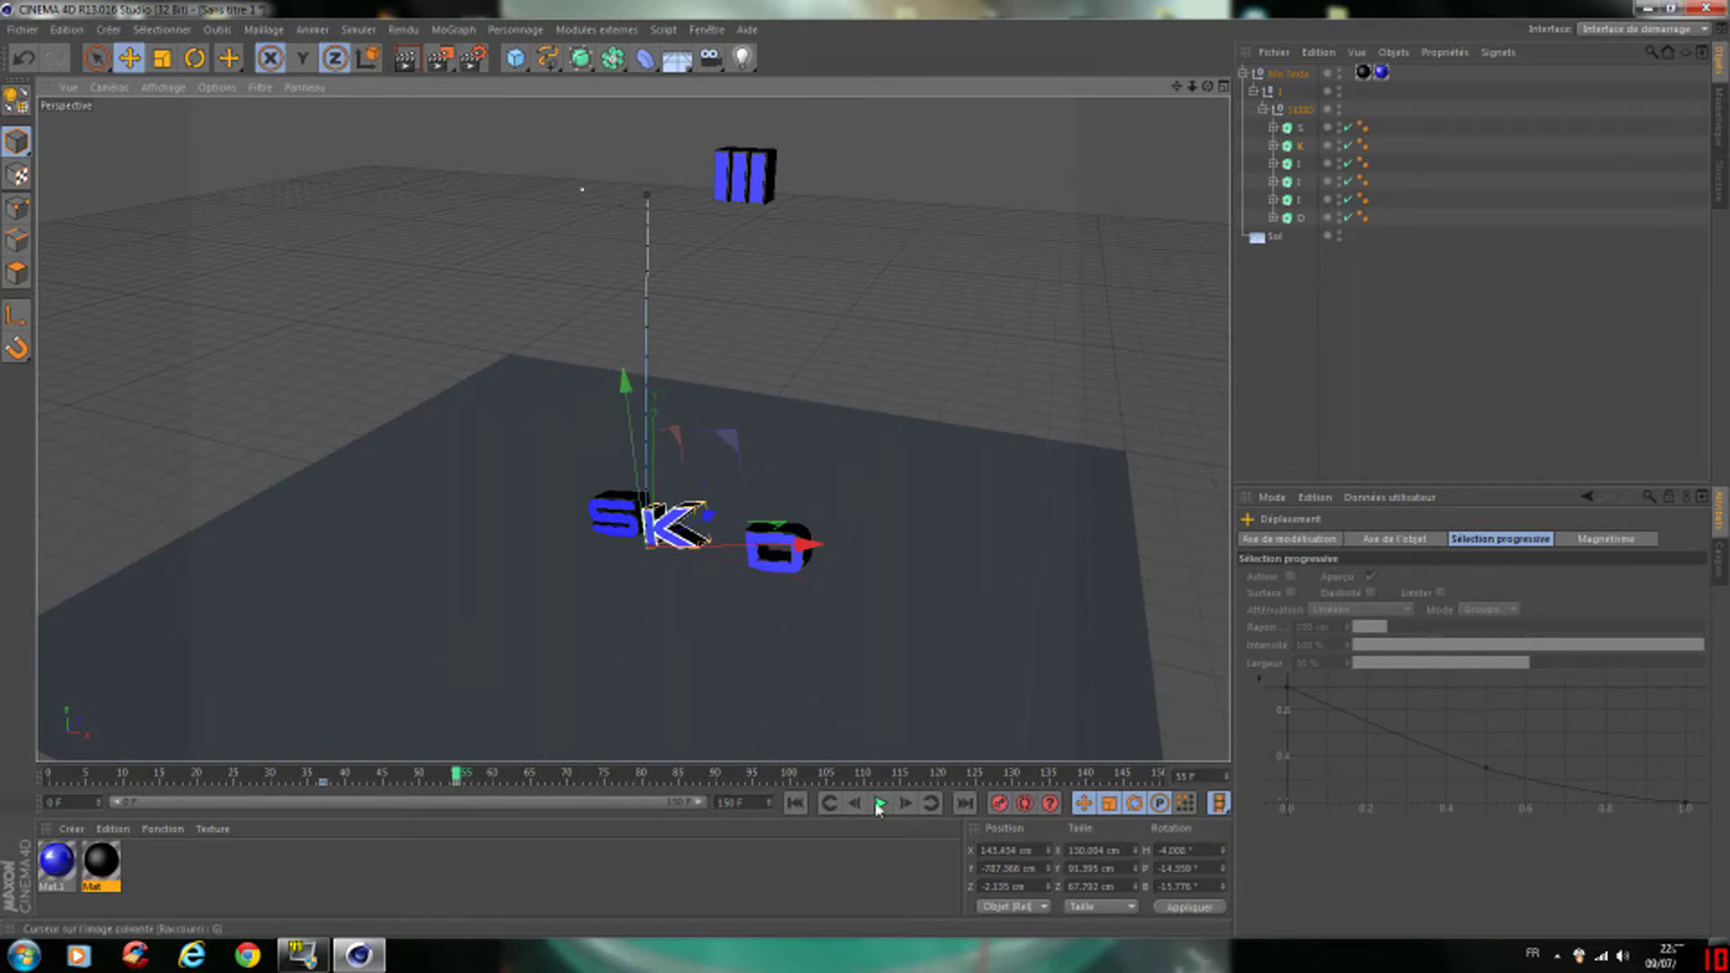
- Play the animation from the start to check the letters S, D and K falling in sequence
click(827, 803)
click(1244, 427)
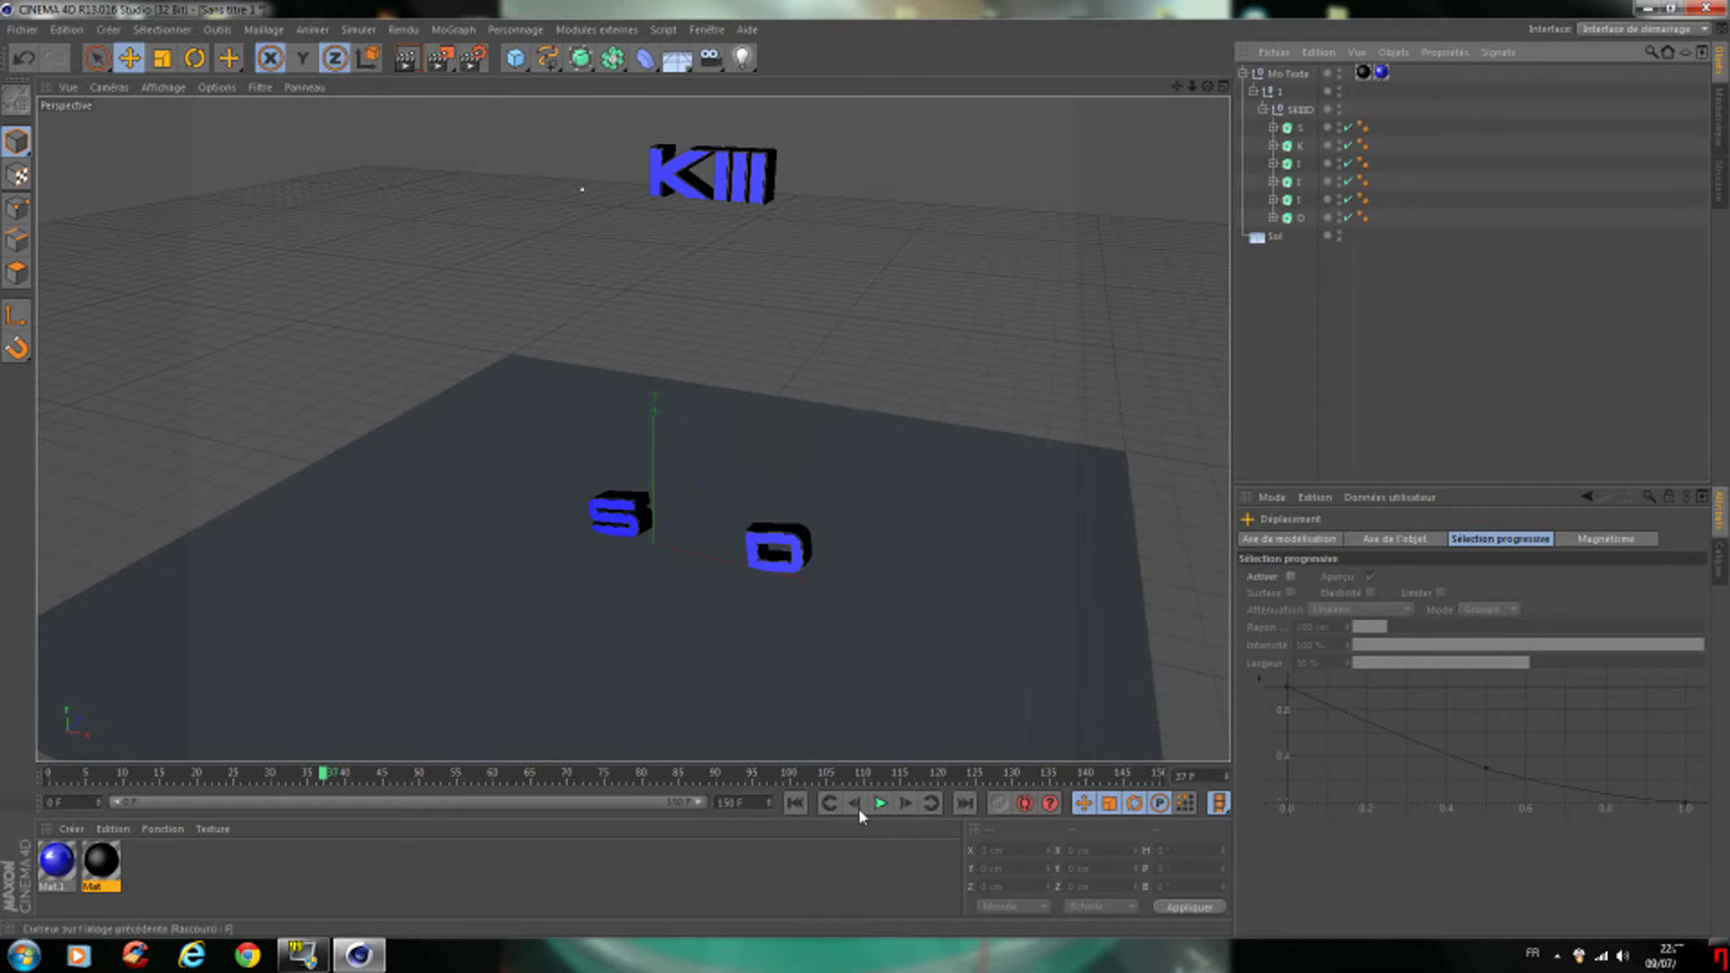
click(795, 801)
click(880, 803)
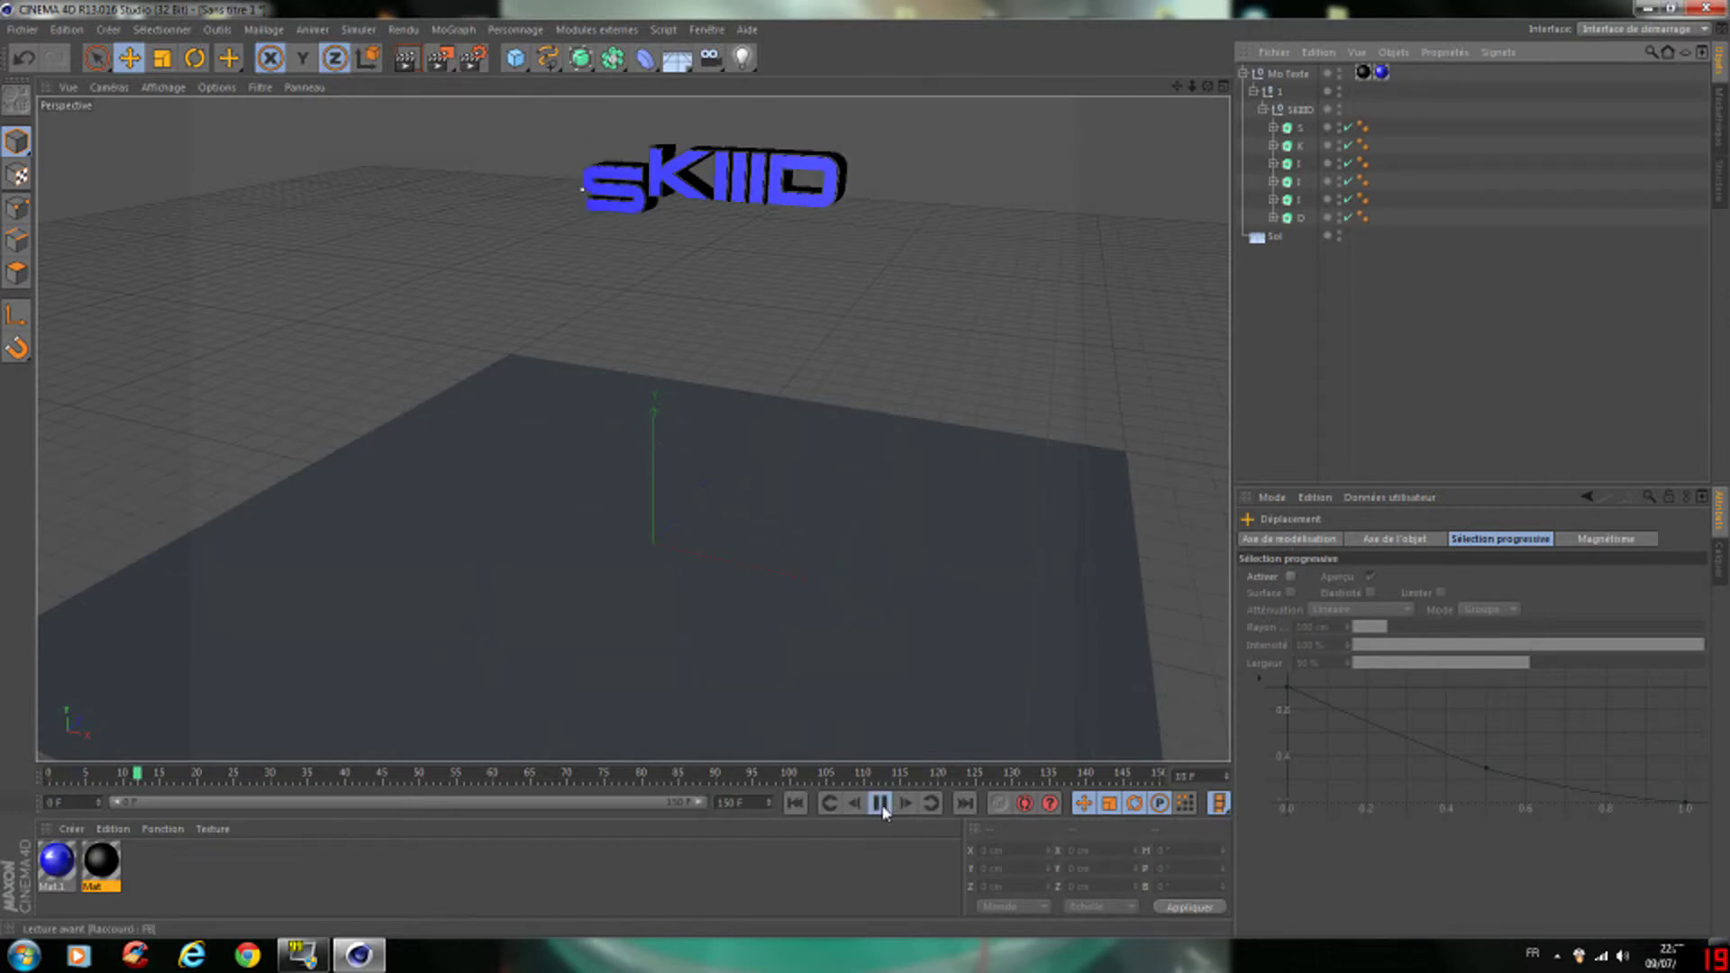
click(880, 803)
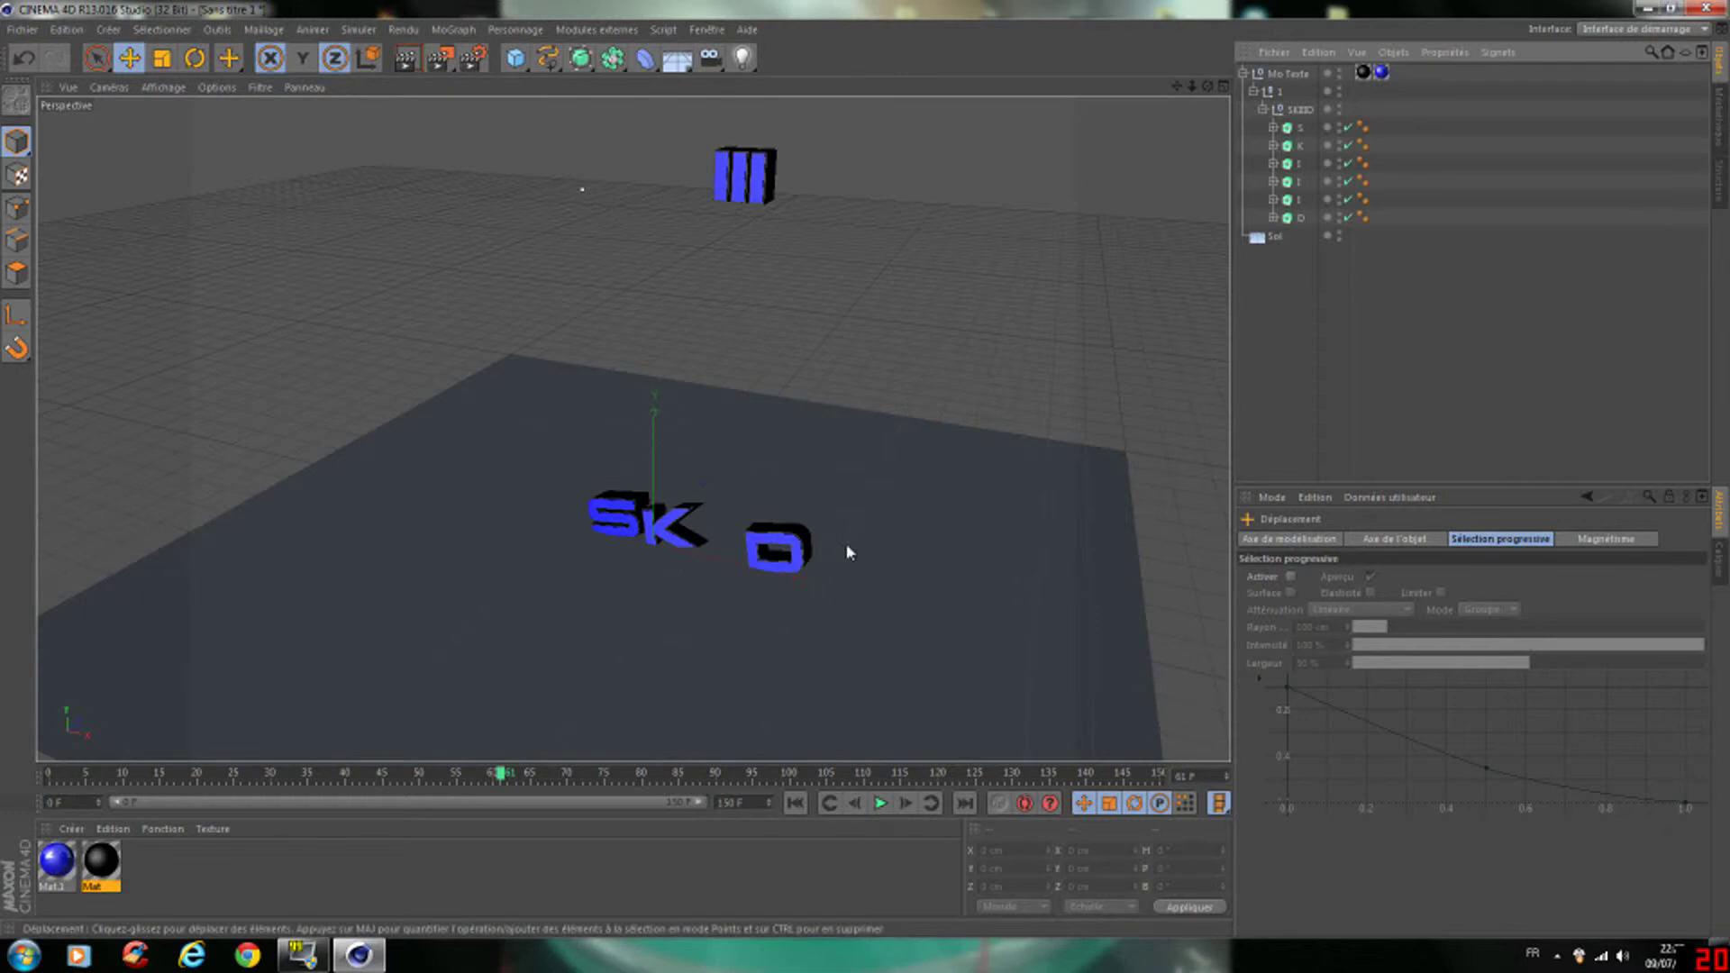
- Return to frame 55, the landing keyframe of the K, and record a starting keyframe for the first raised letter I
click(726, 182)
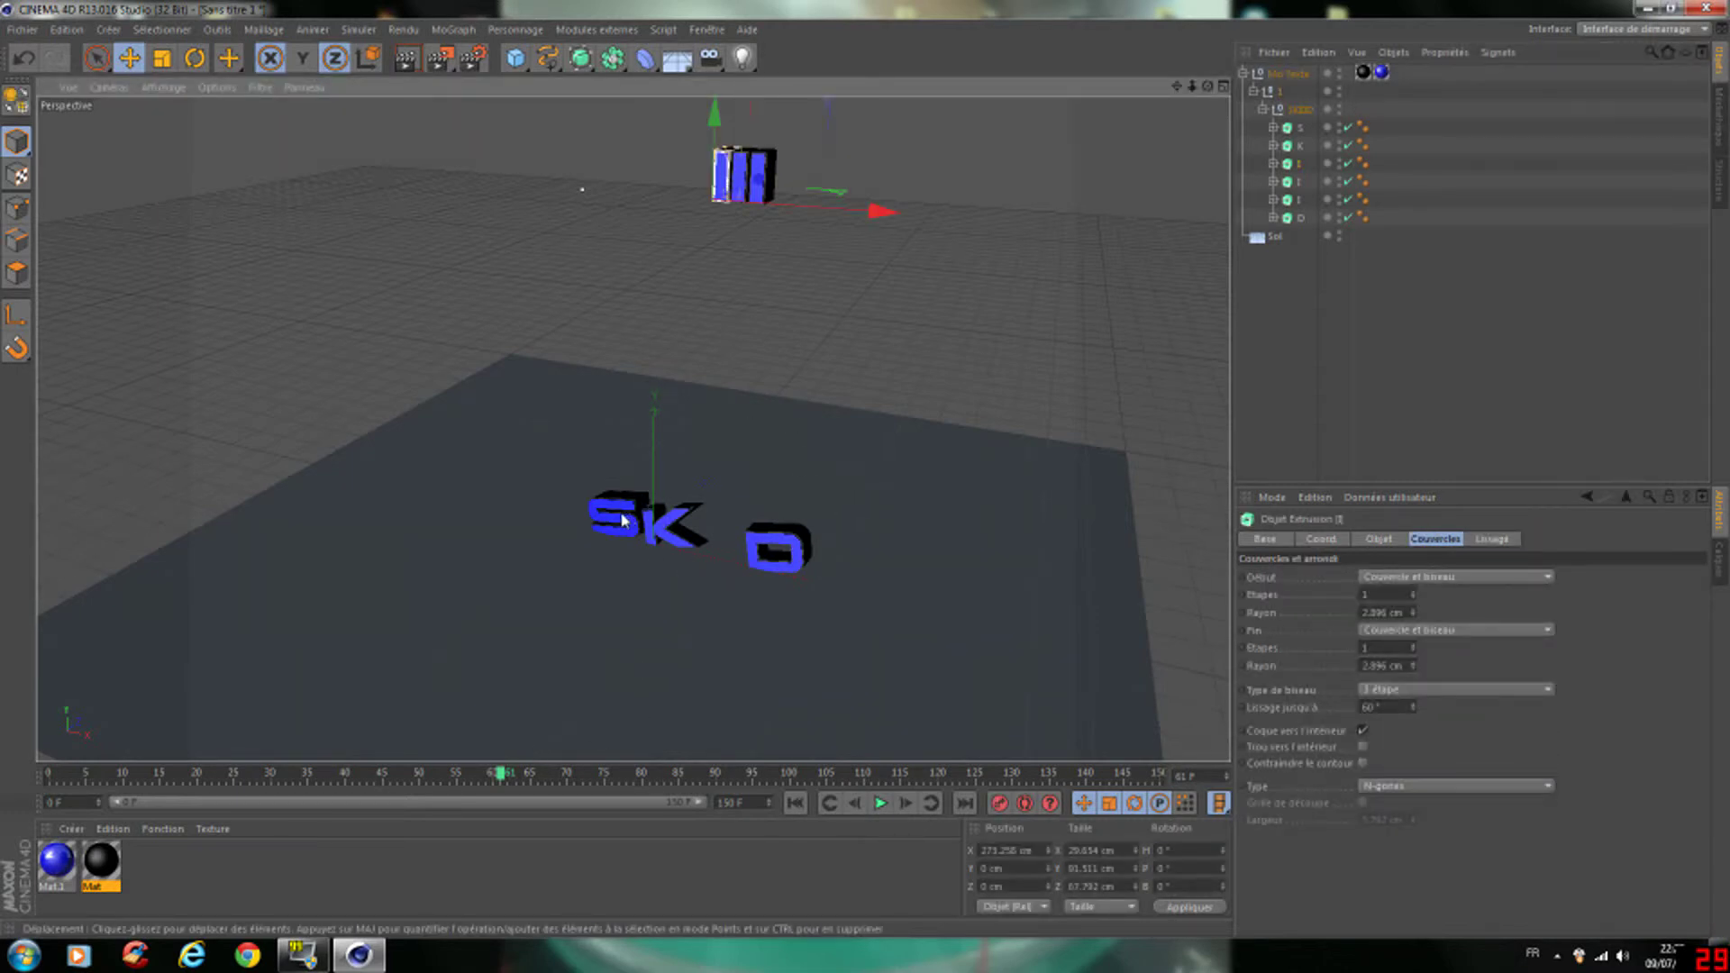
click(656, 529)
drag(500, 777, 470, 781)
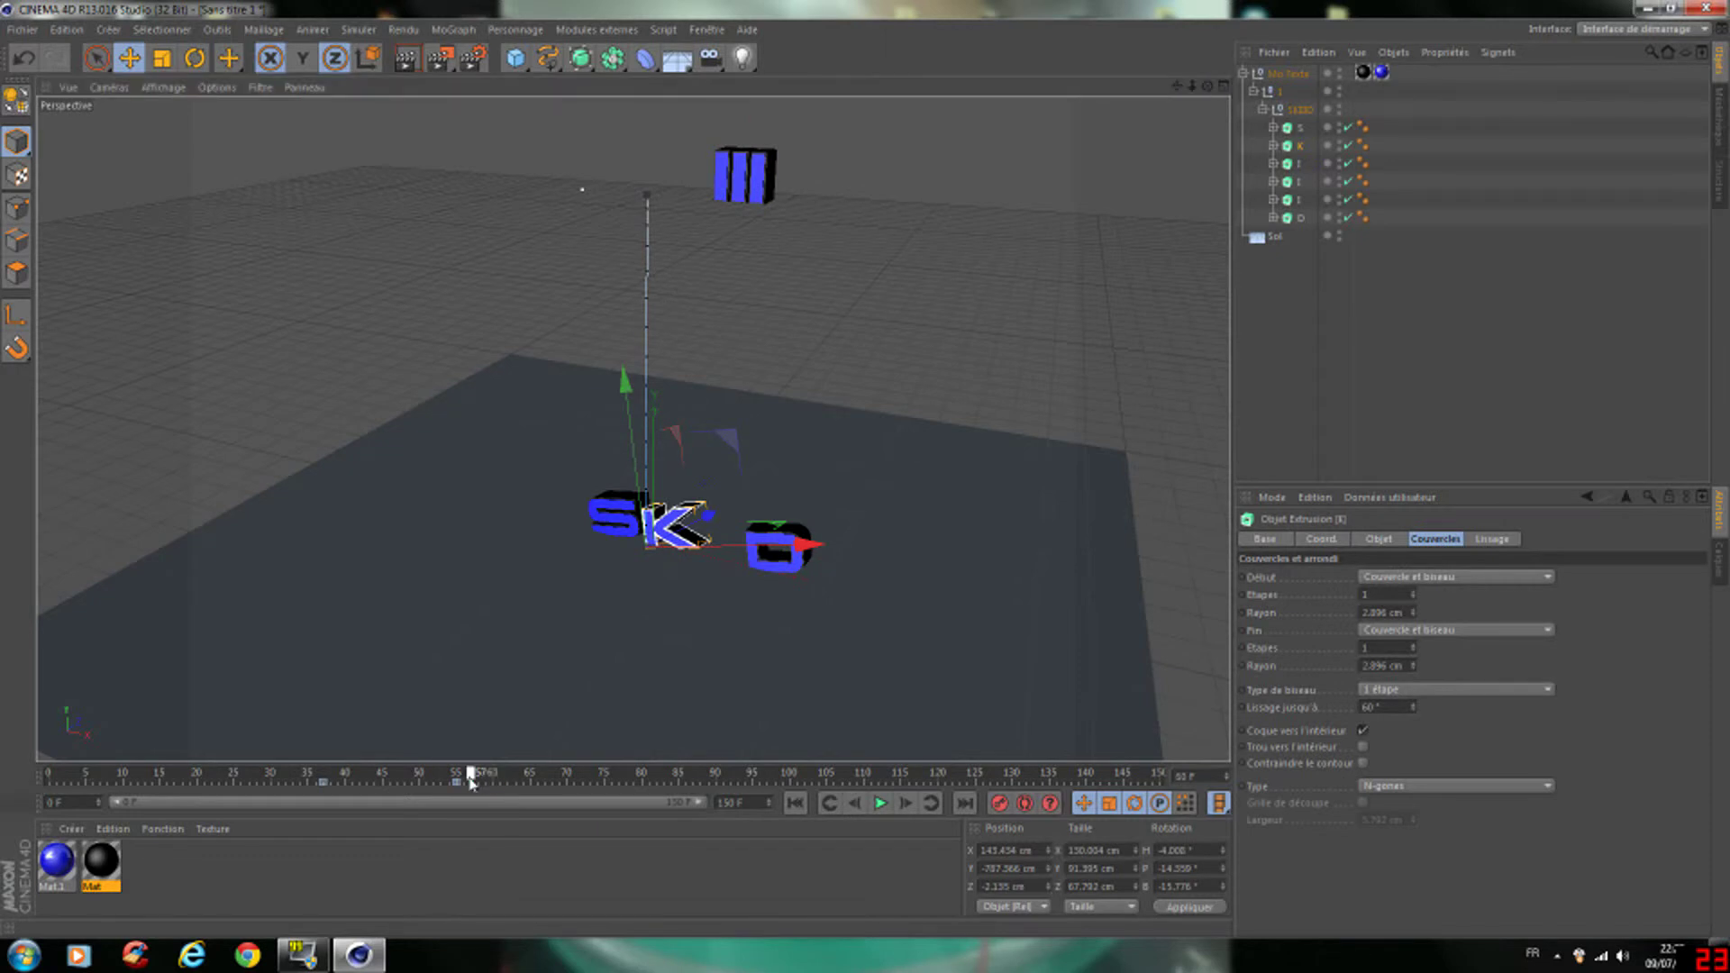
click(728, 183)
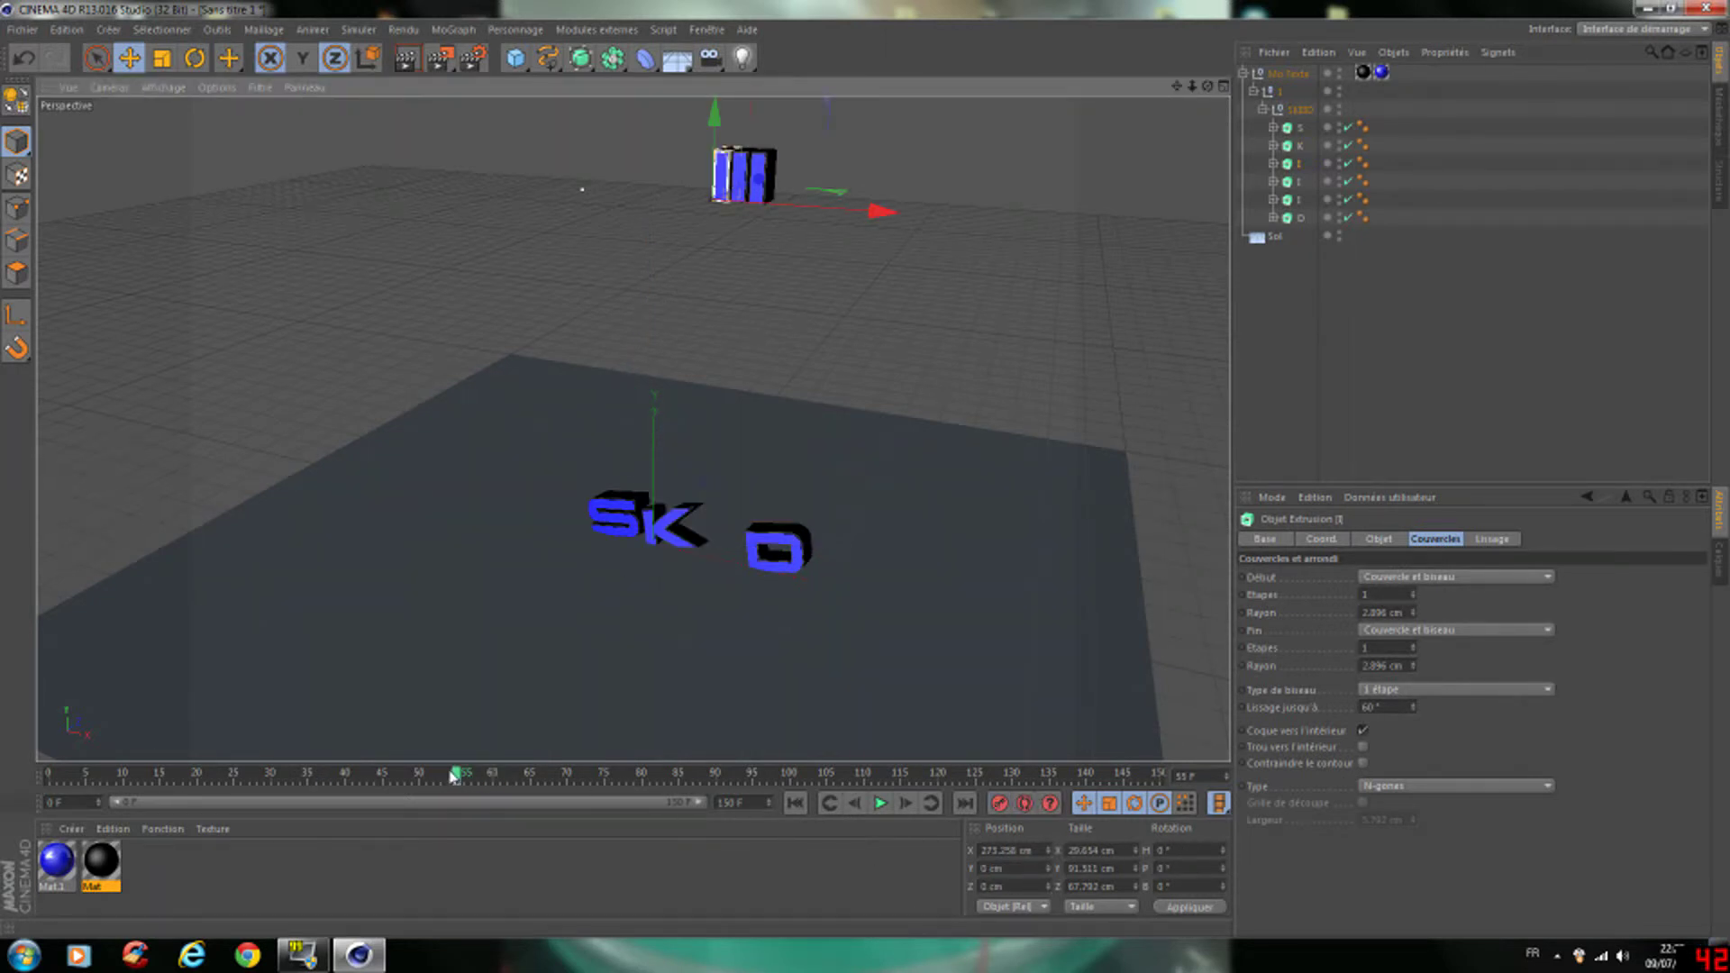
- At frame 60, lower the first letter I to the floor at Y about -783 cm, tilt it and record a keyframe
drag(478, 776, 516, 769)
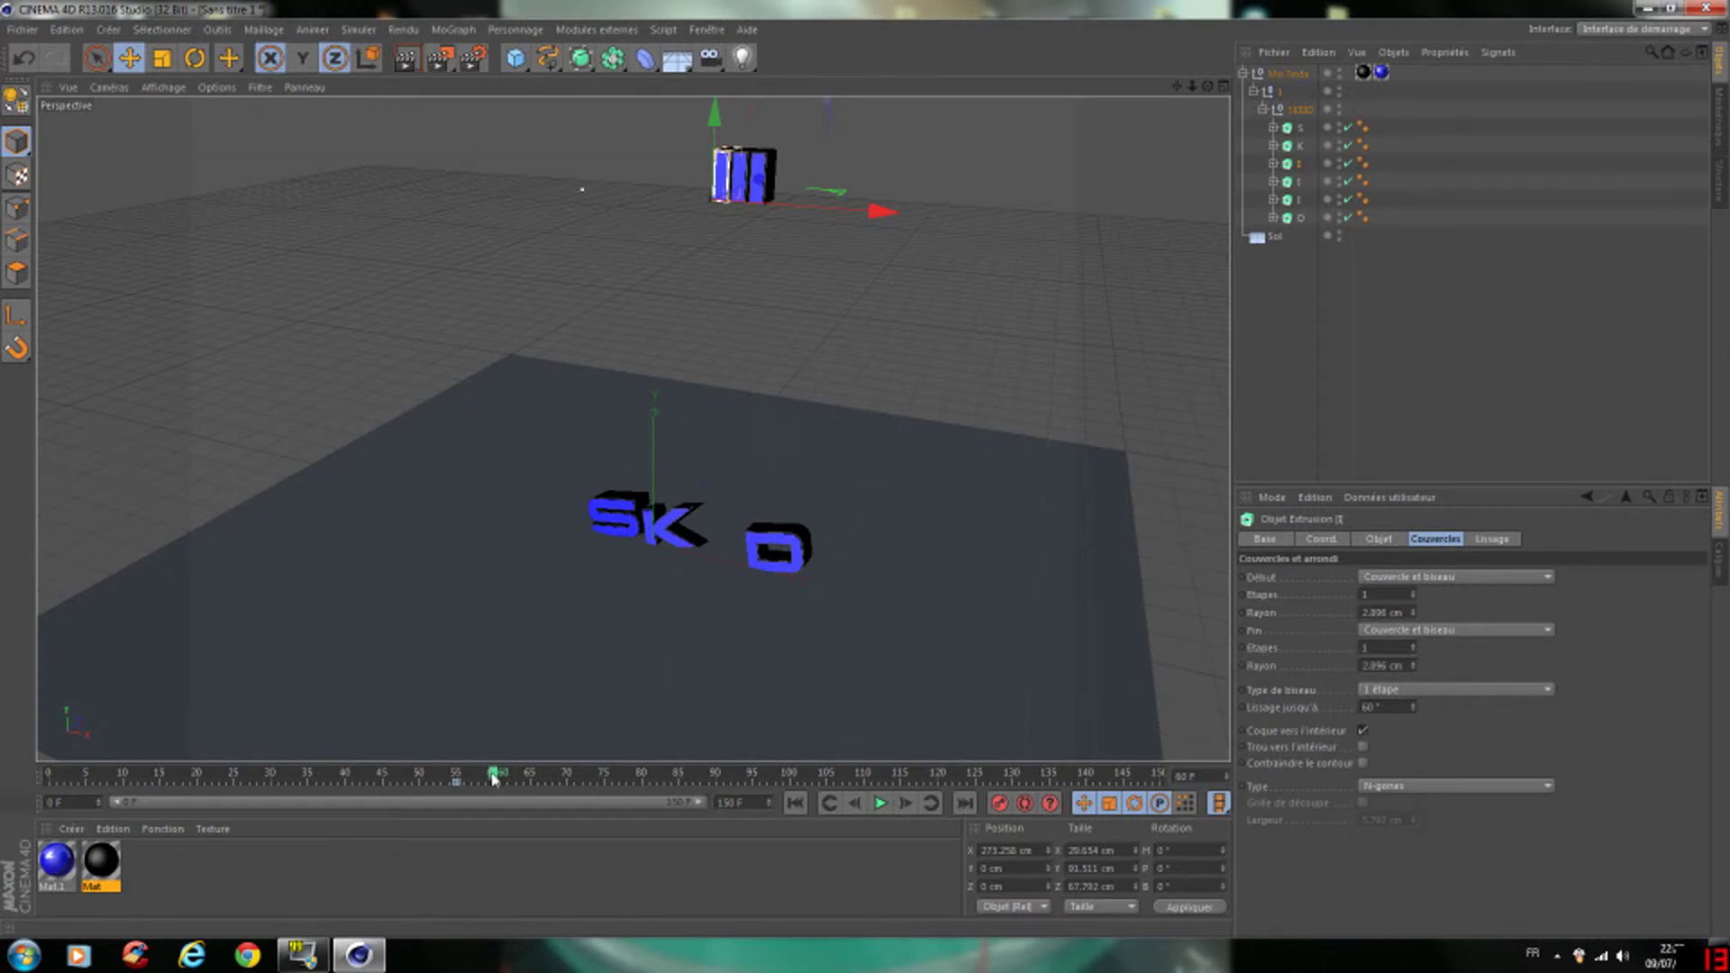
drag(715, 117, 917, 723)
key(r)
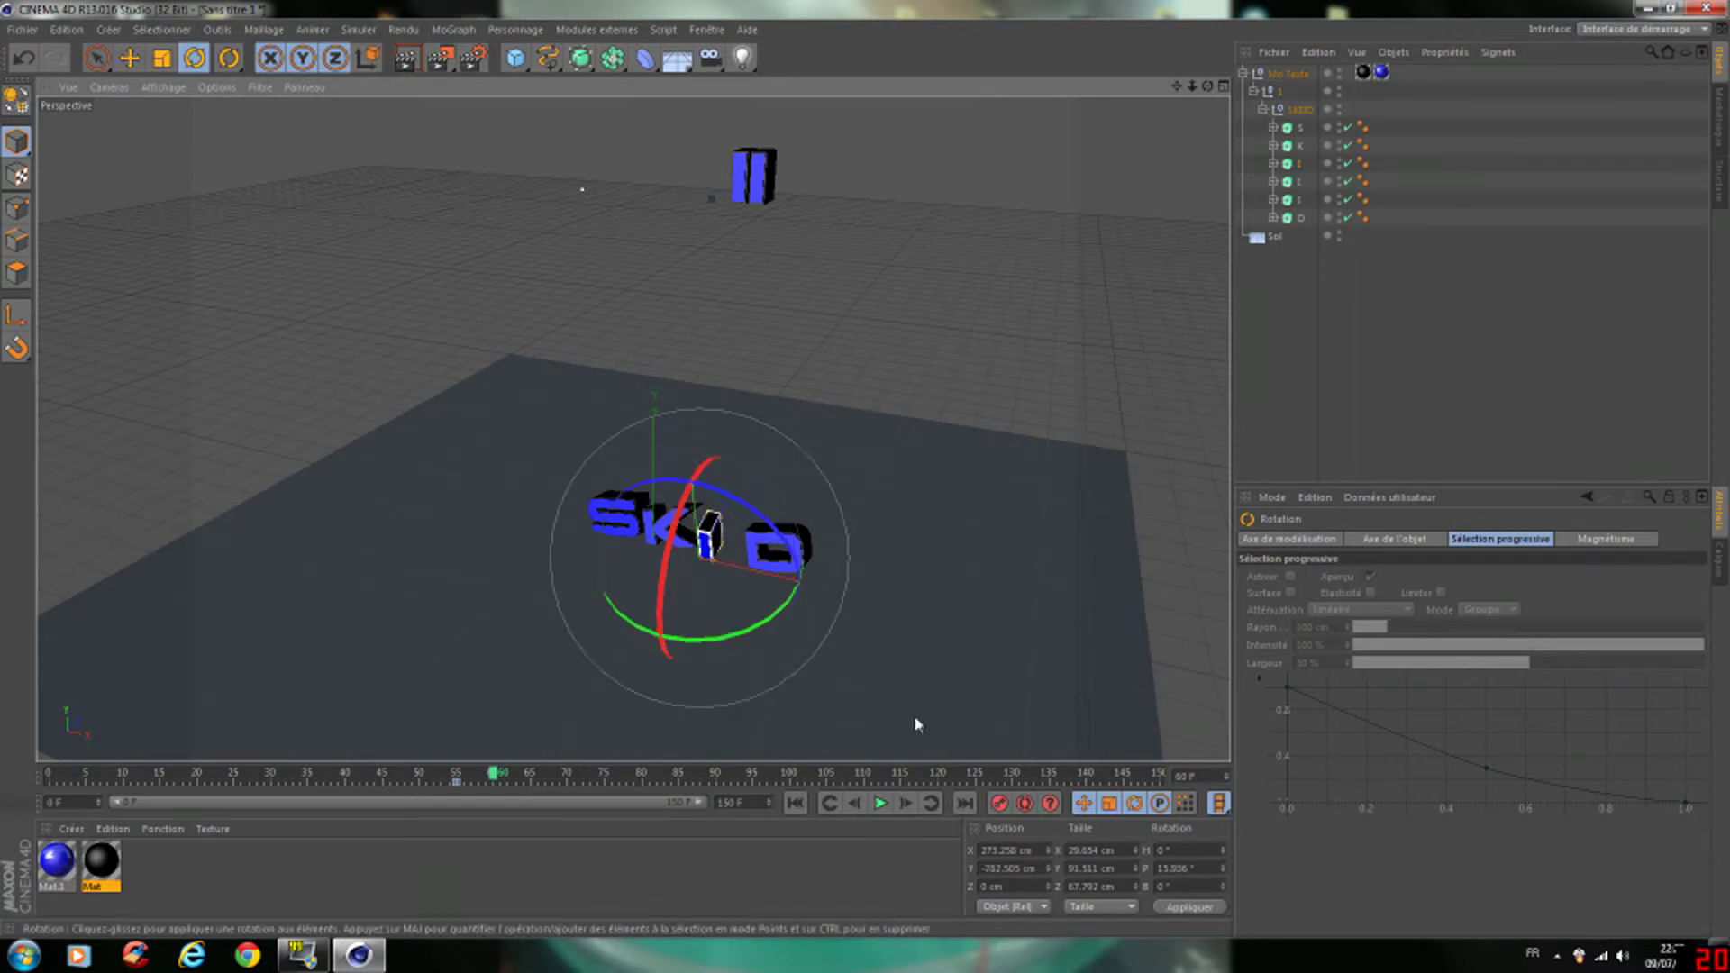
click(1000, 803)
- Go back to frame 56 and record a starting keyframe for the second raised letter I
click(744, 186)
key(e)
drag(495, 777, 467, 786)
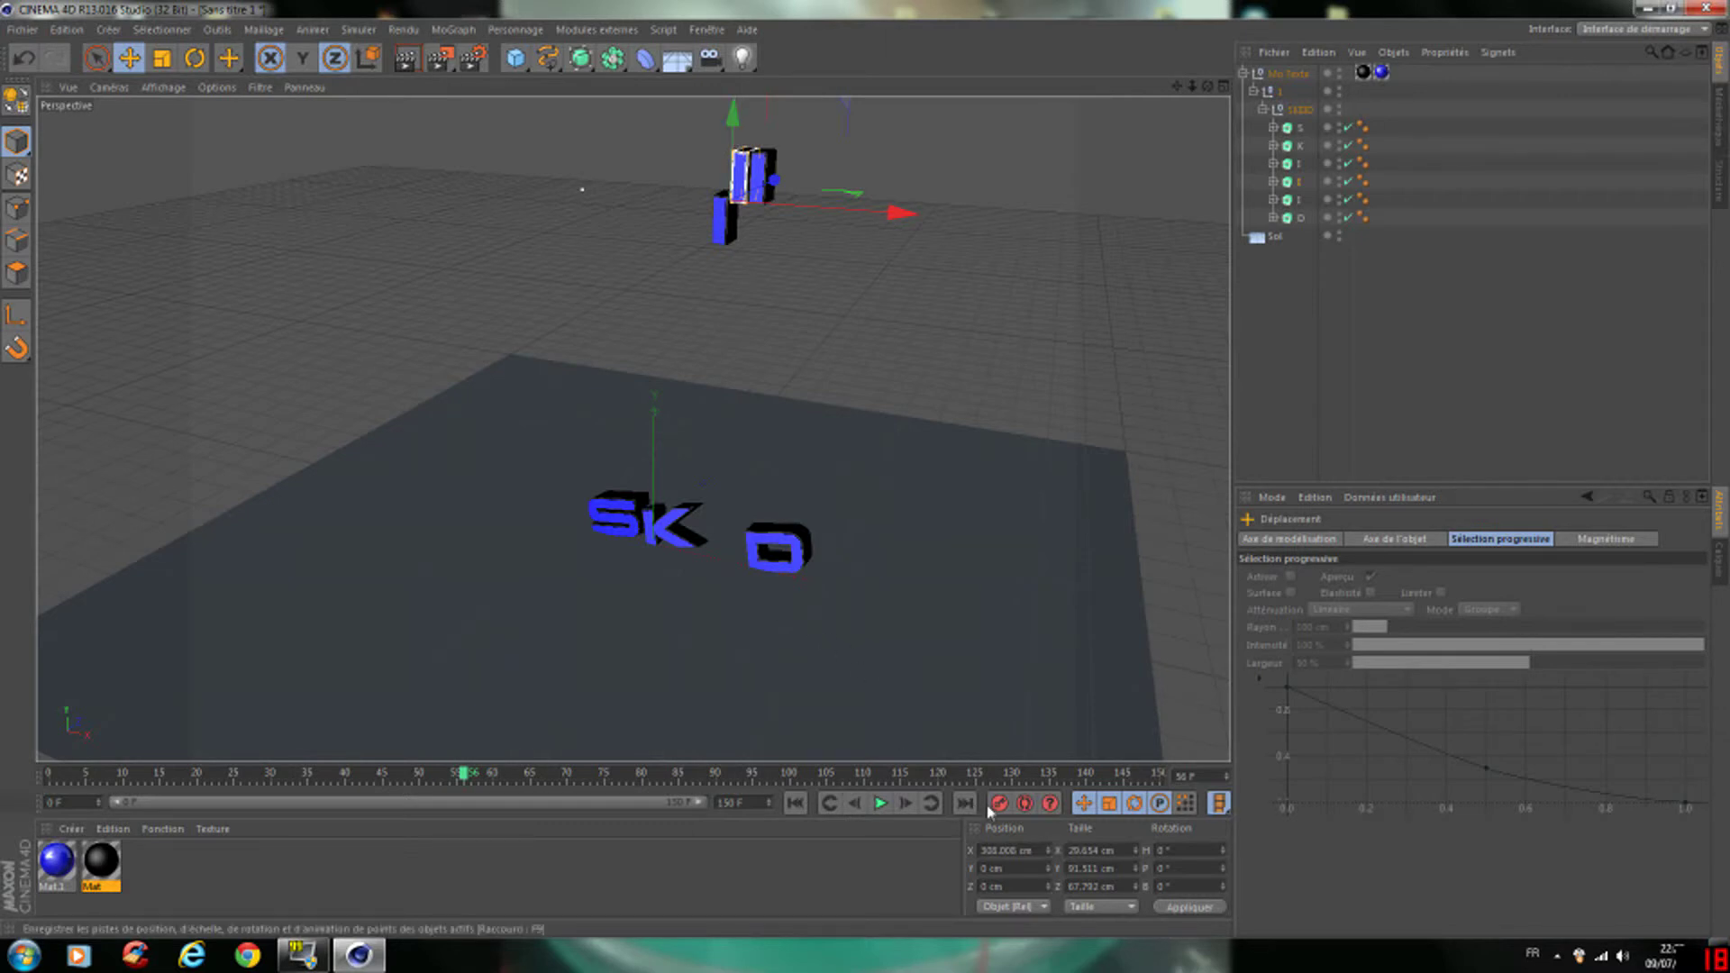
click(721, 229)
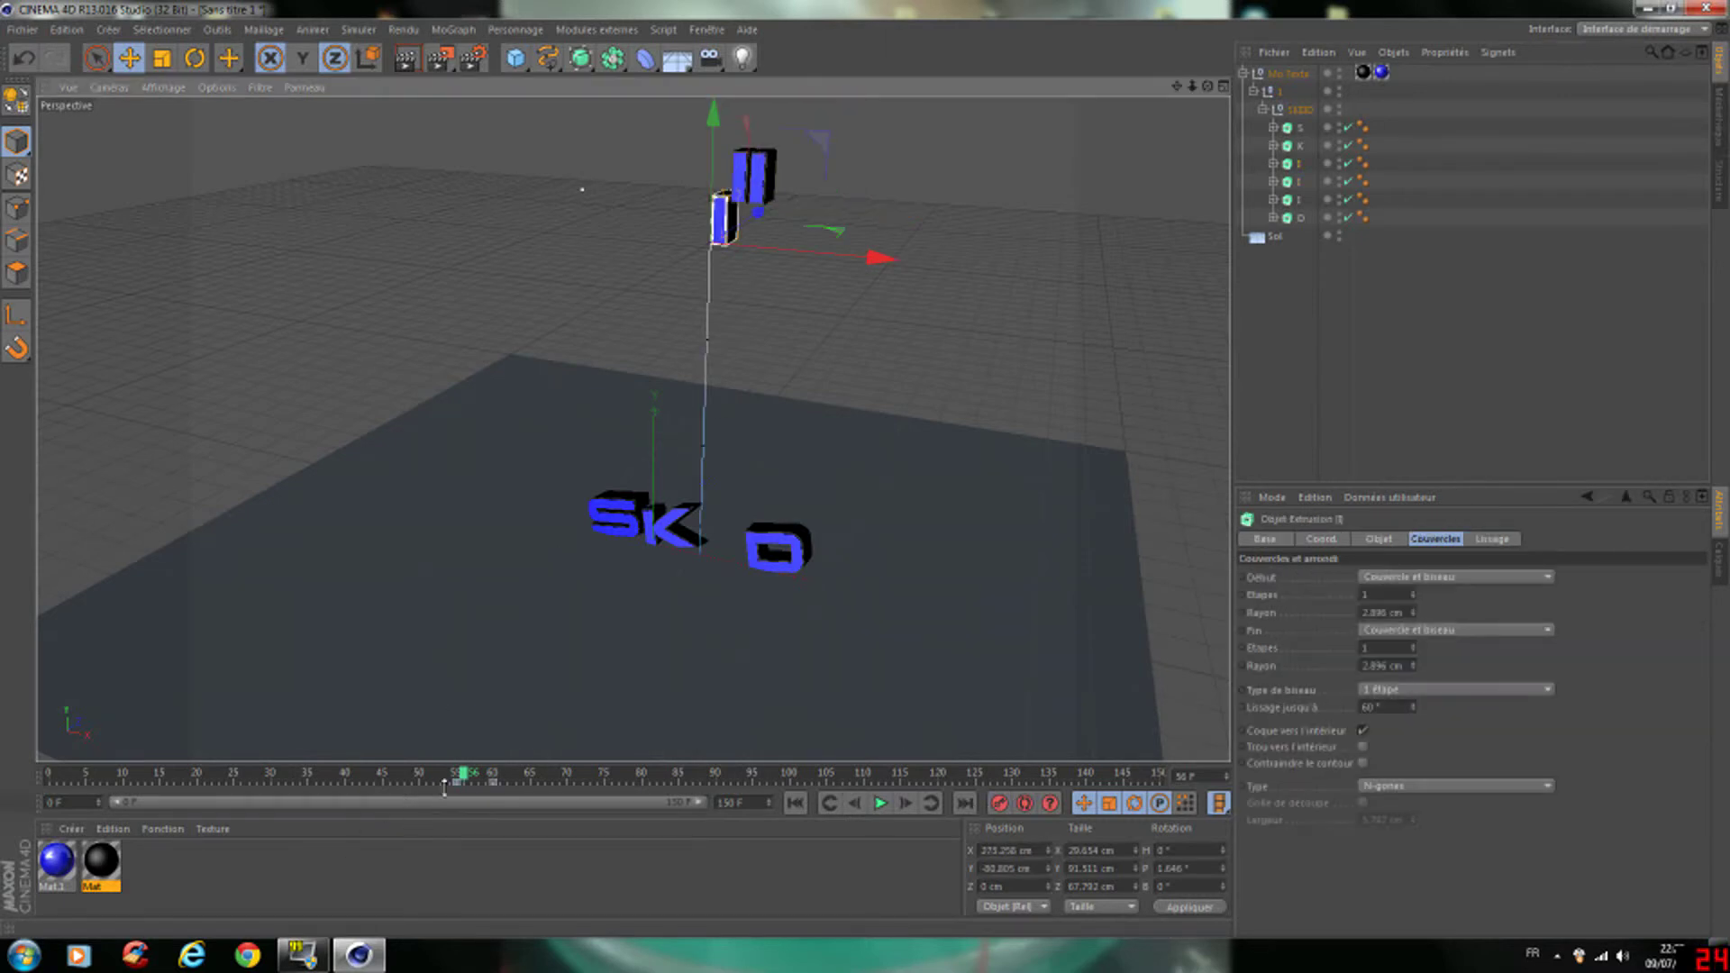
- At frame 60, lower the second letter I to the floor at Y about -791 cm, tilt it and record a keyframe
drag(468, 781, 494, 775)
click(744, 178)
drag(738, 158, 726, 524)
key(r)
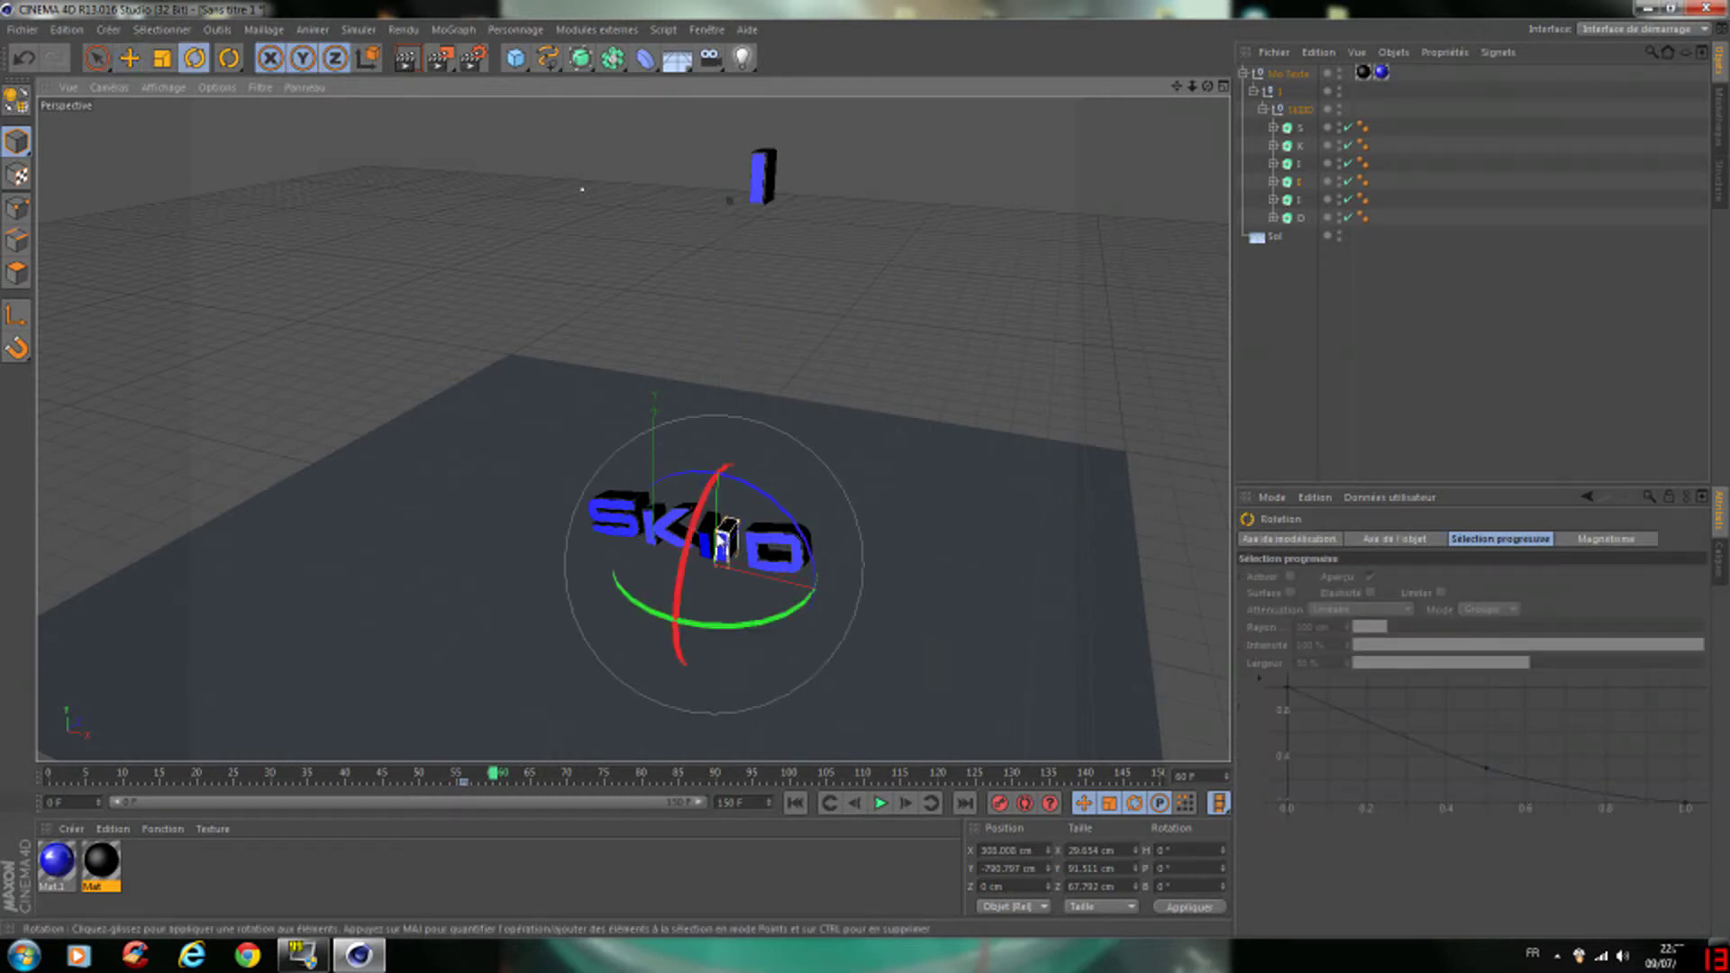
drag(708, 545, 706, 528)
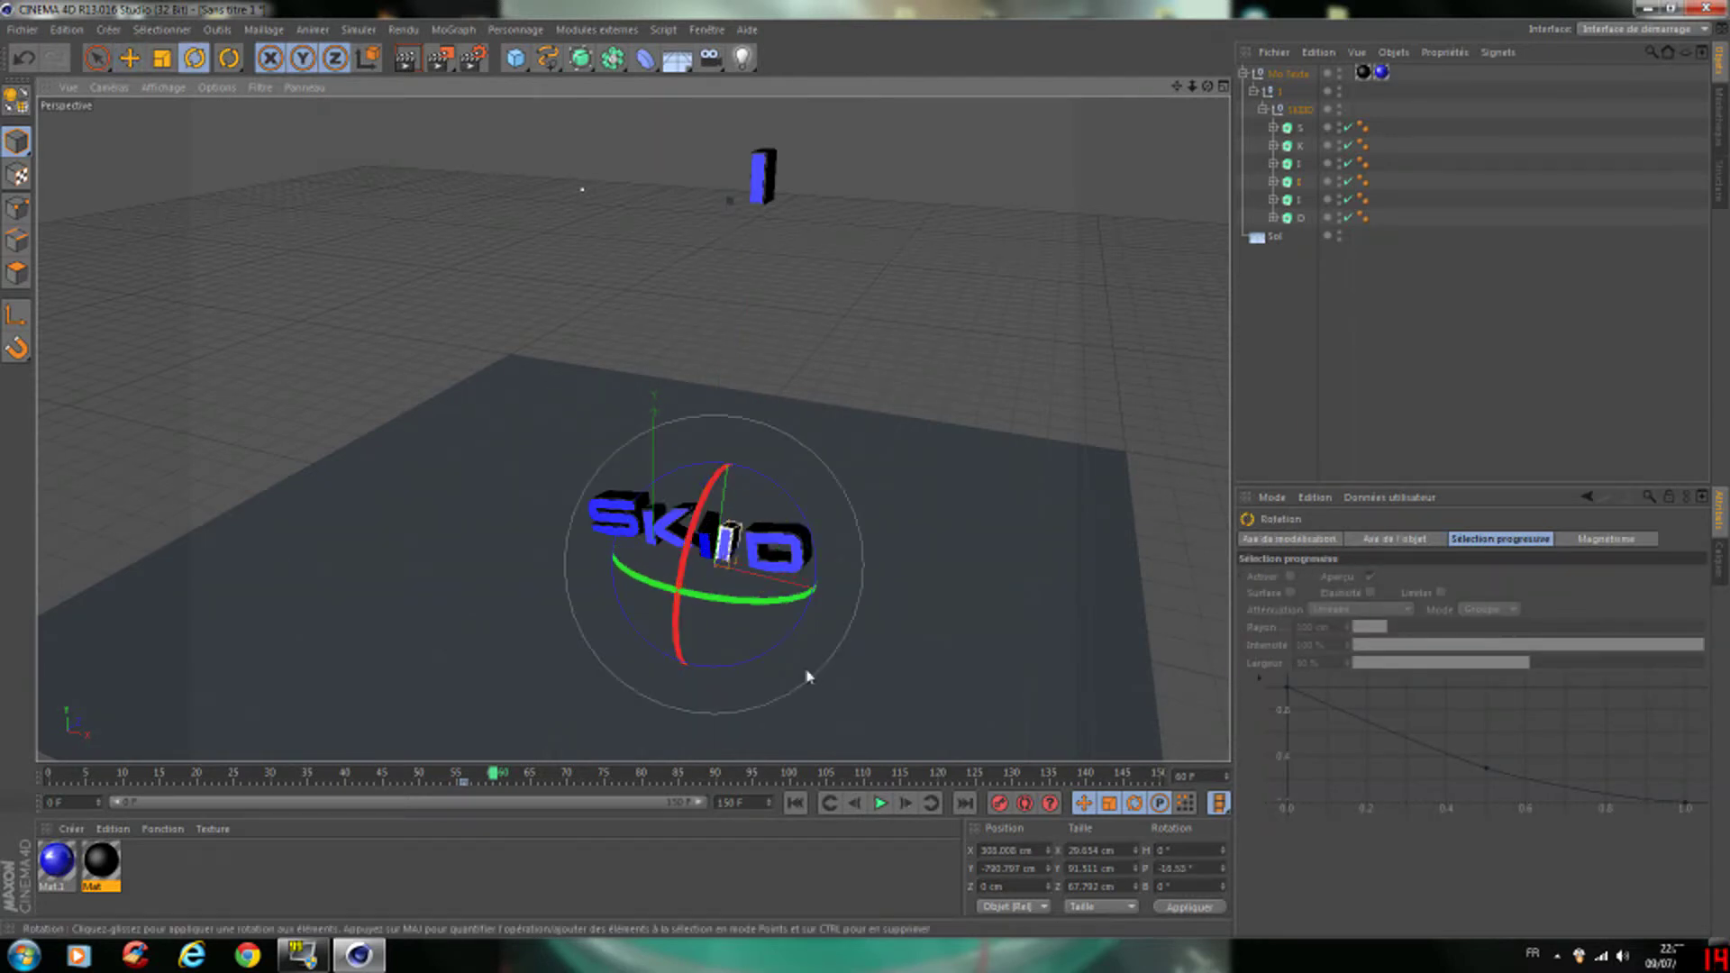
click(1001, 809)
- Deselect everything and play the animation from the start to check the fall of the first two letters I
key(shift+f)
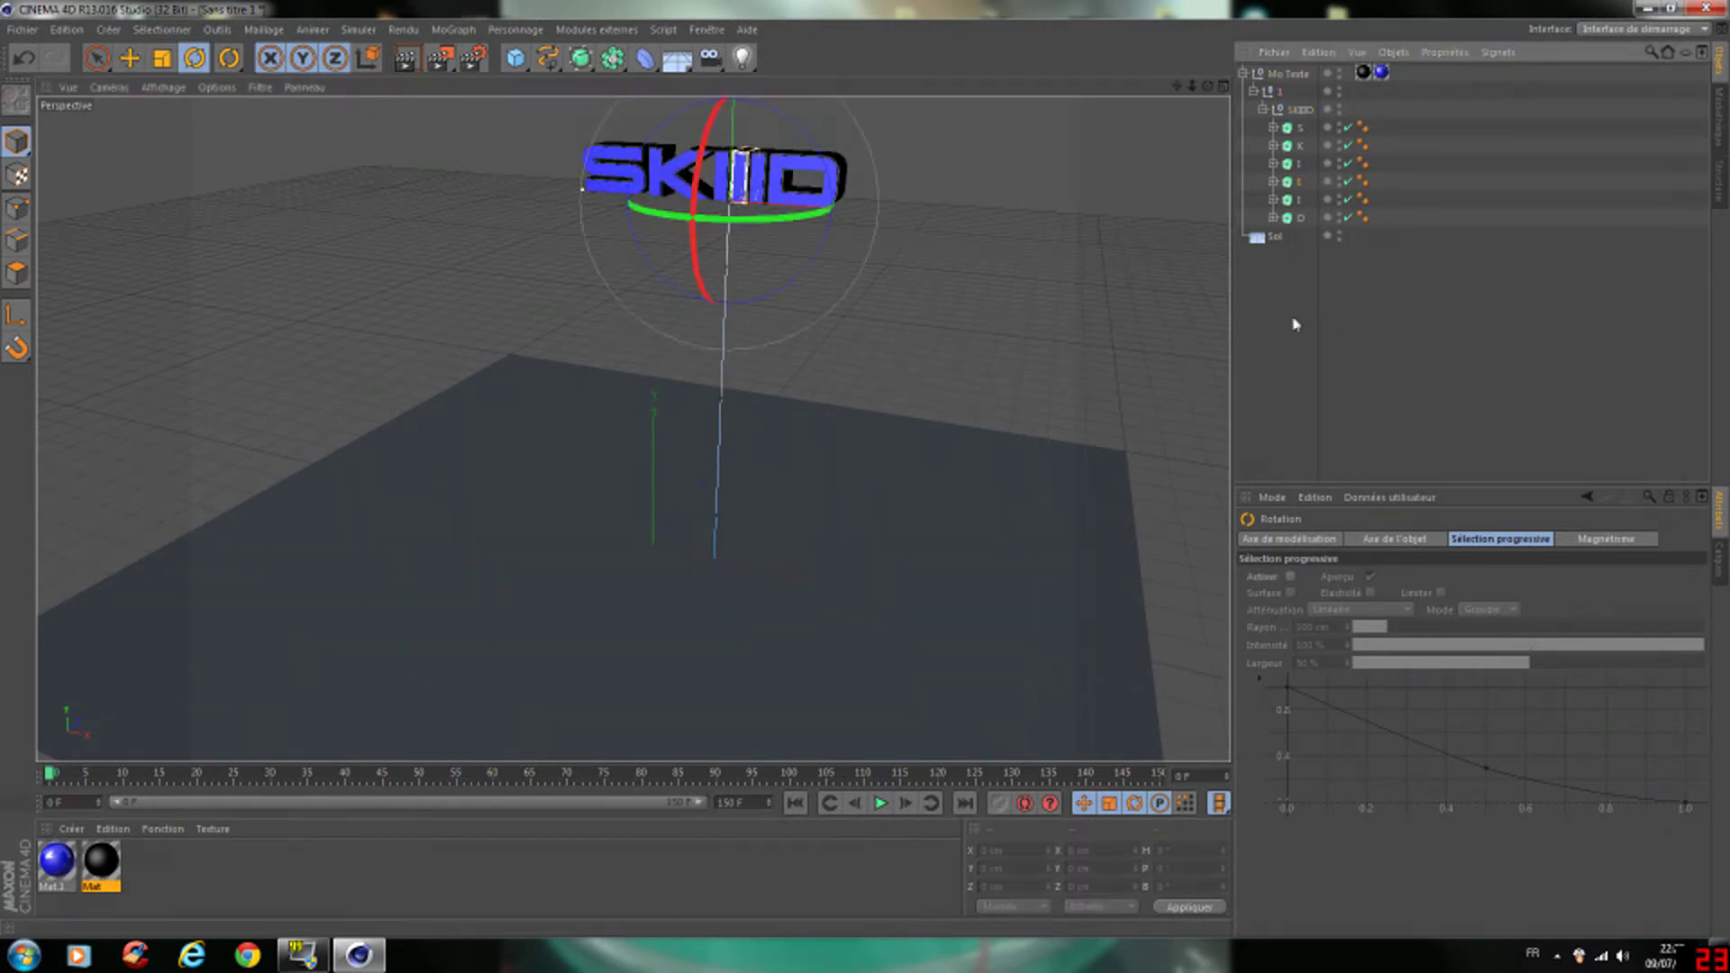
click(1294, 321)
click(880, 803)
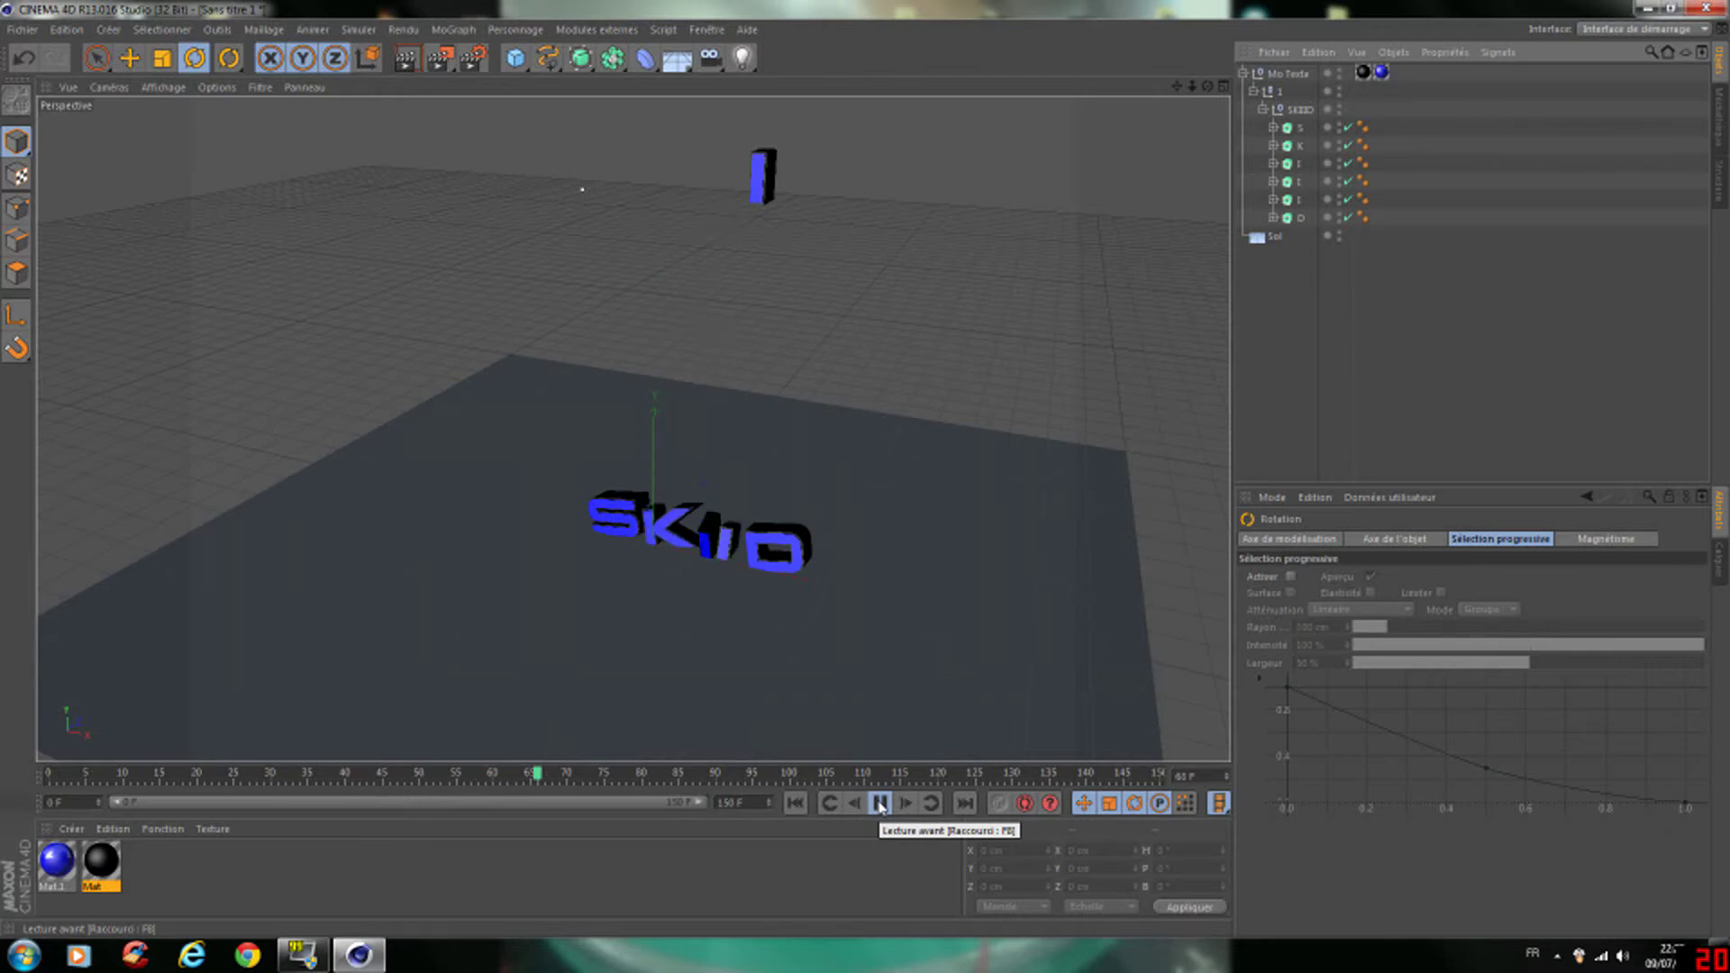
click(880, 802)
- Go back to frame 58 and record a starting keyframe for the third raised letter I
click(759, 179)
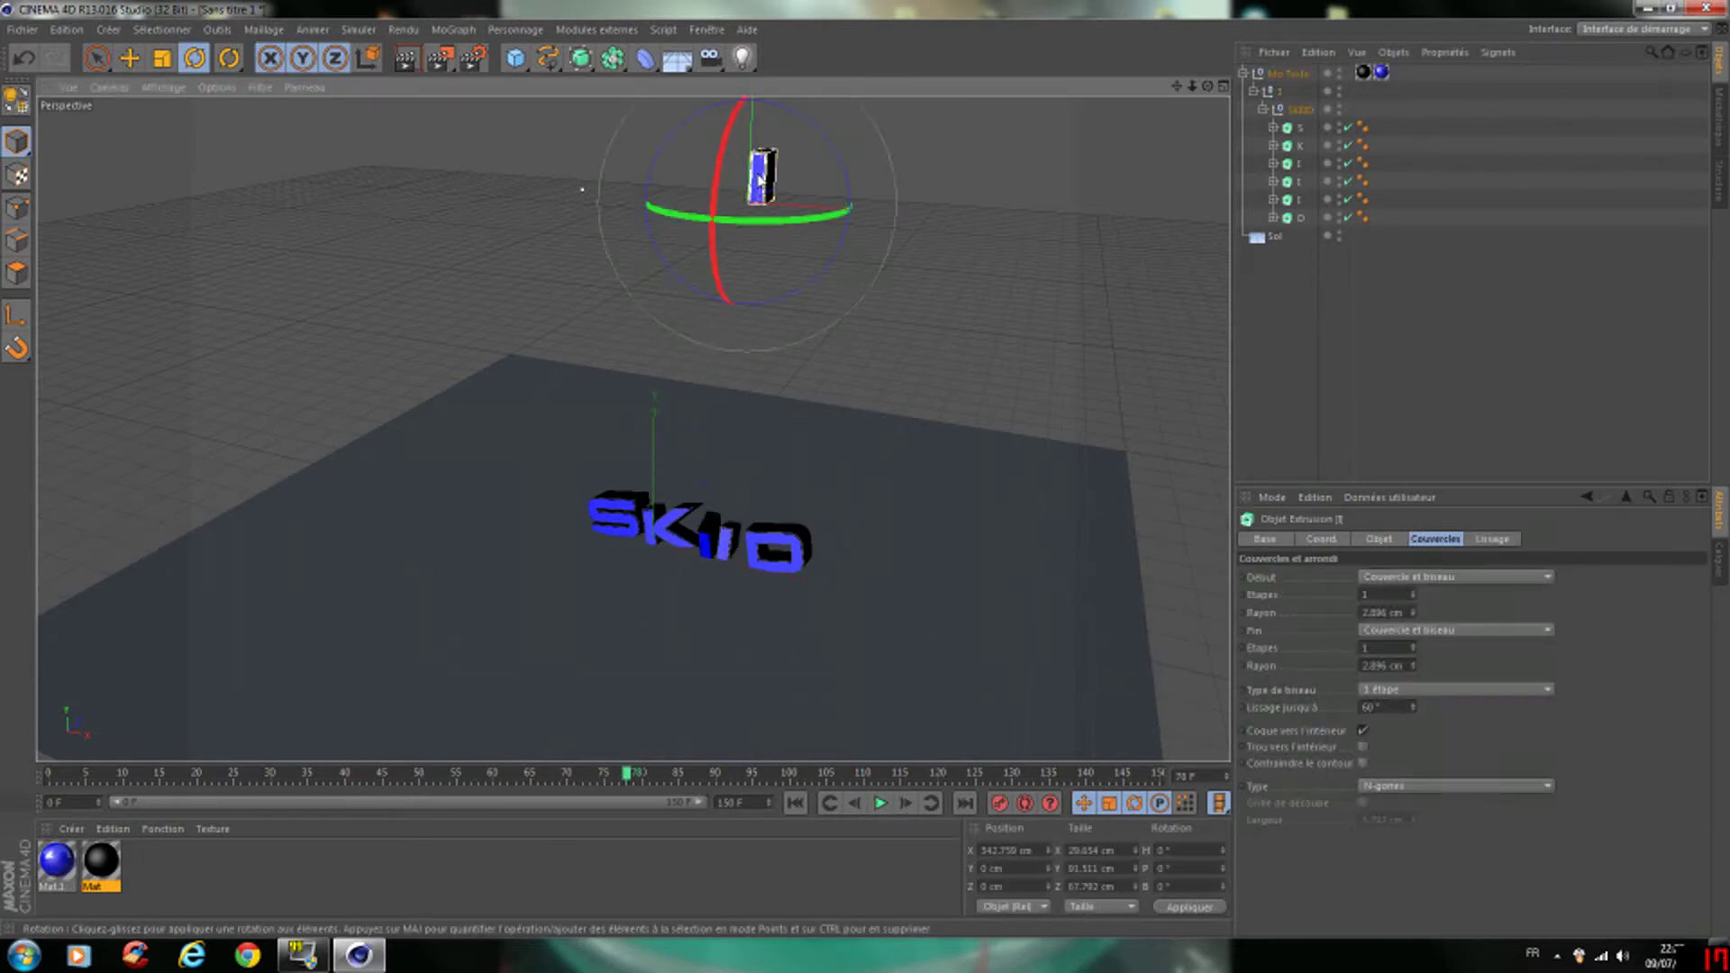
click(729, 544)
drag(631, 777, 482, 793)
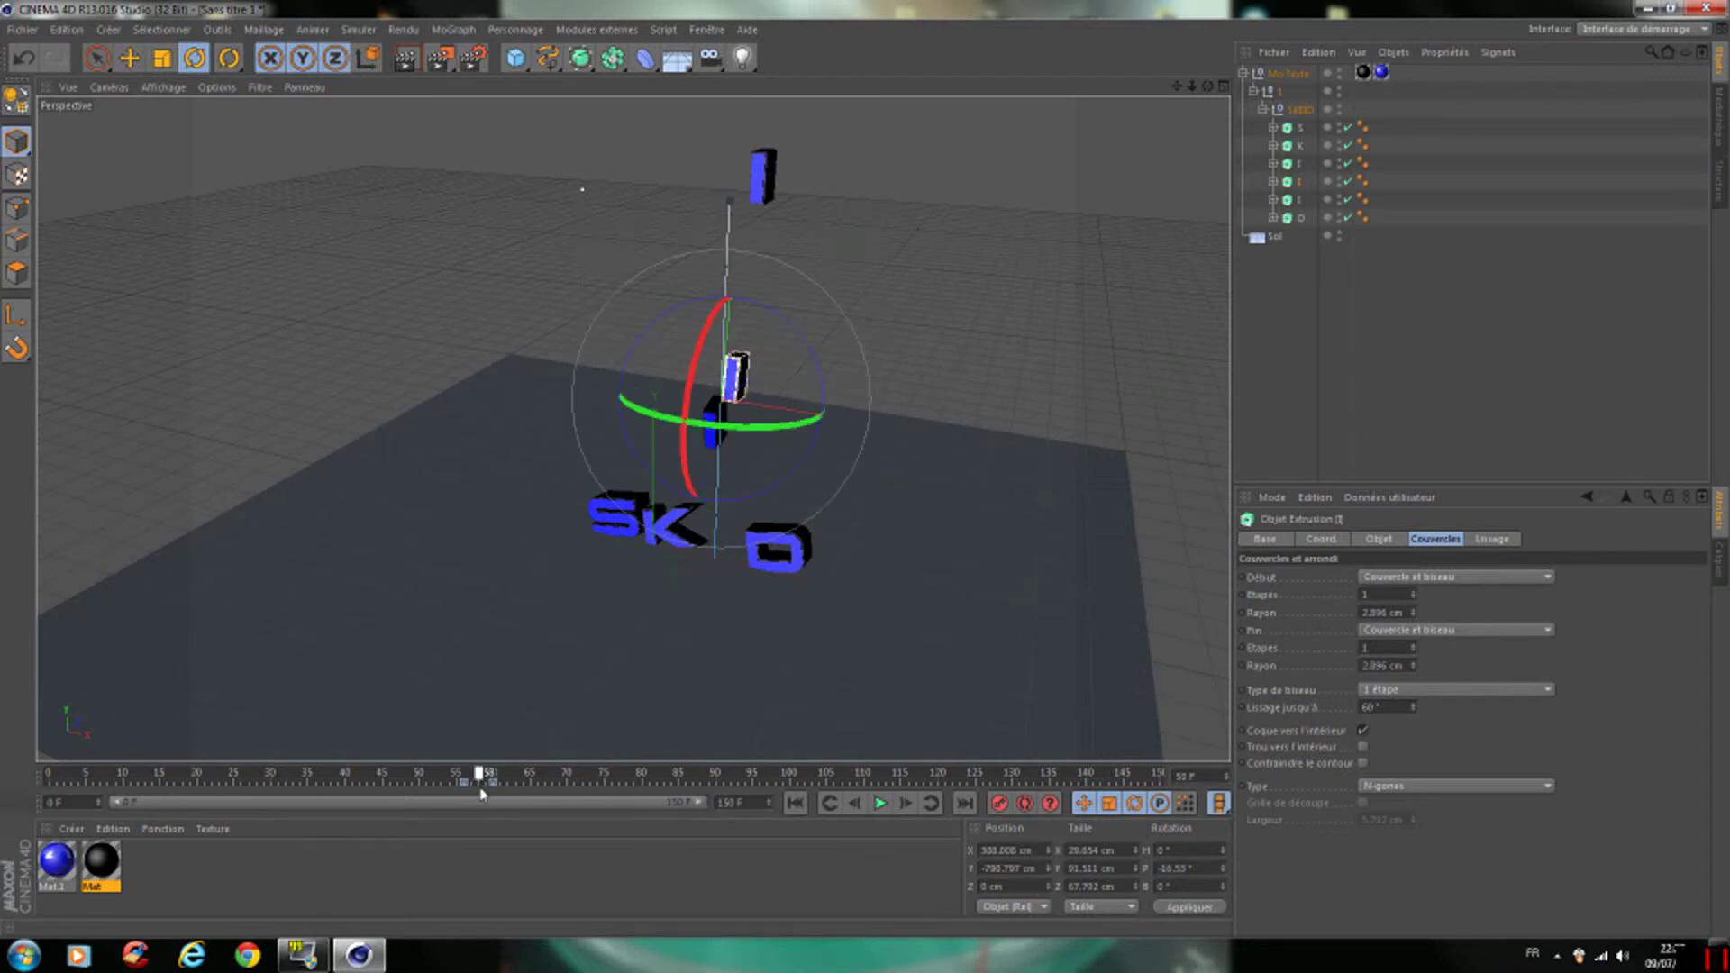
click(775, 164)
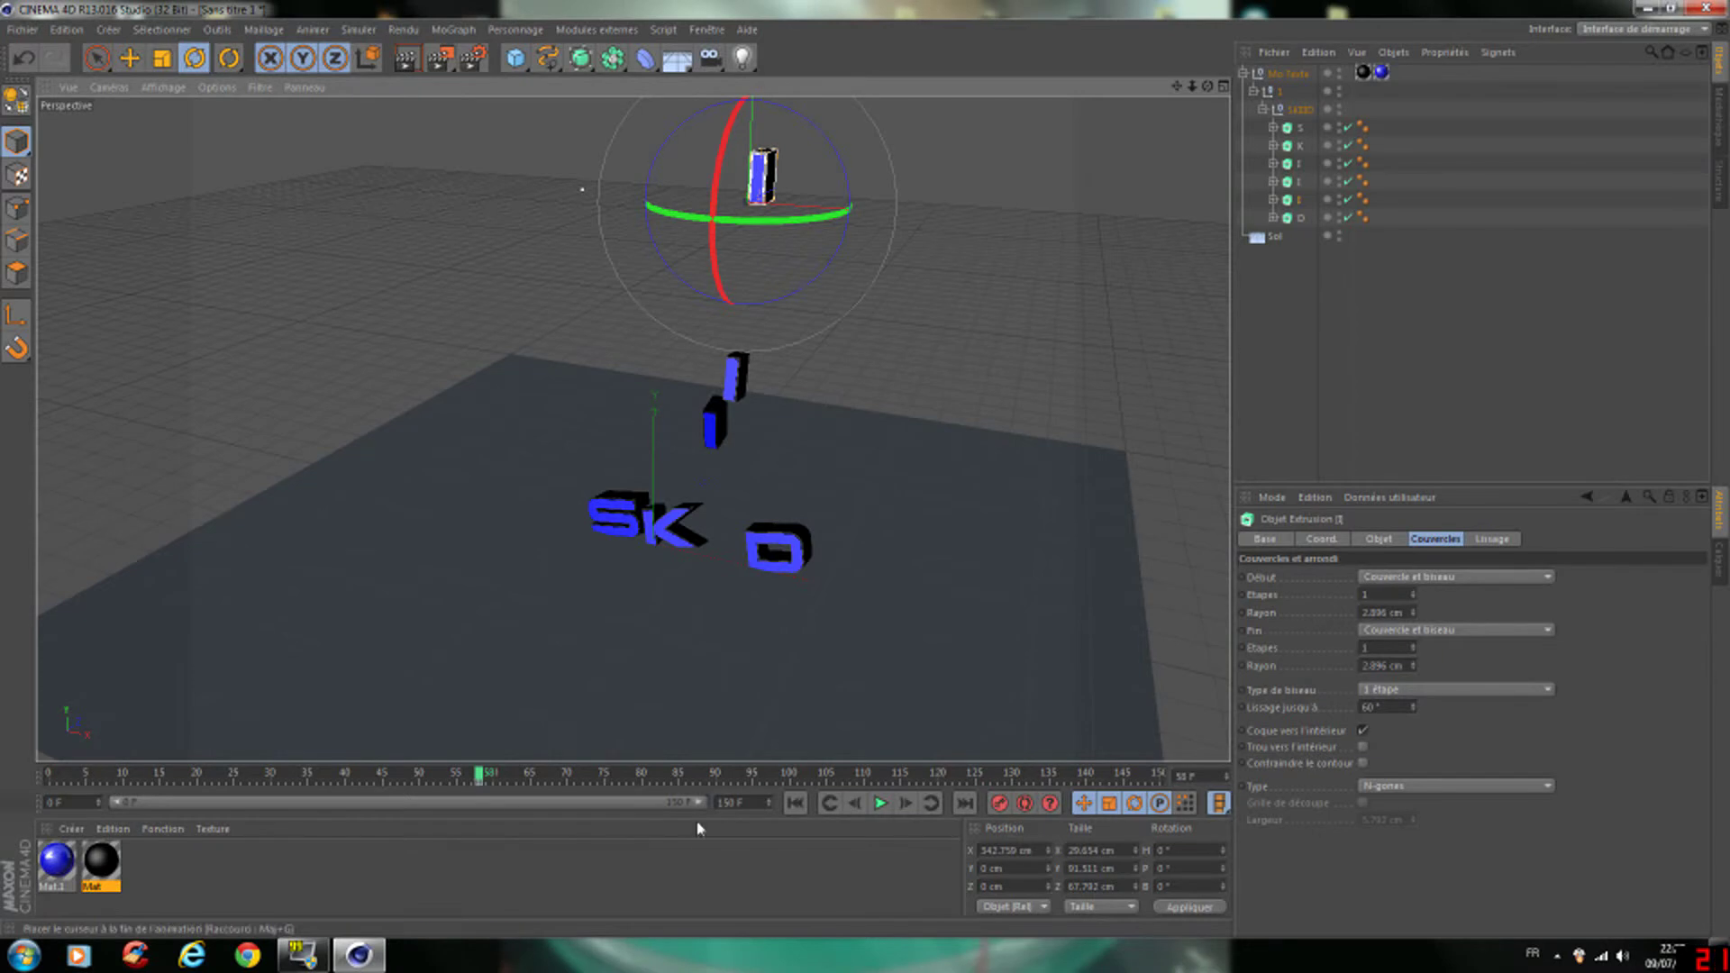
- At frame 80, lower the third letter I to the floor at Y about -791 cm, tilt it slightly and record a keyframe
drag(478, 778, 517, 777)
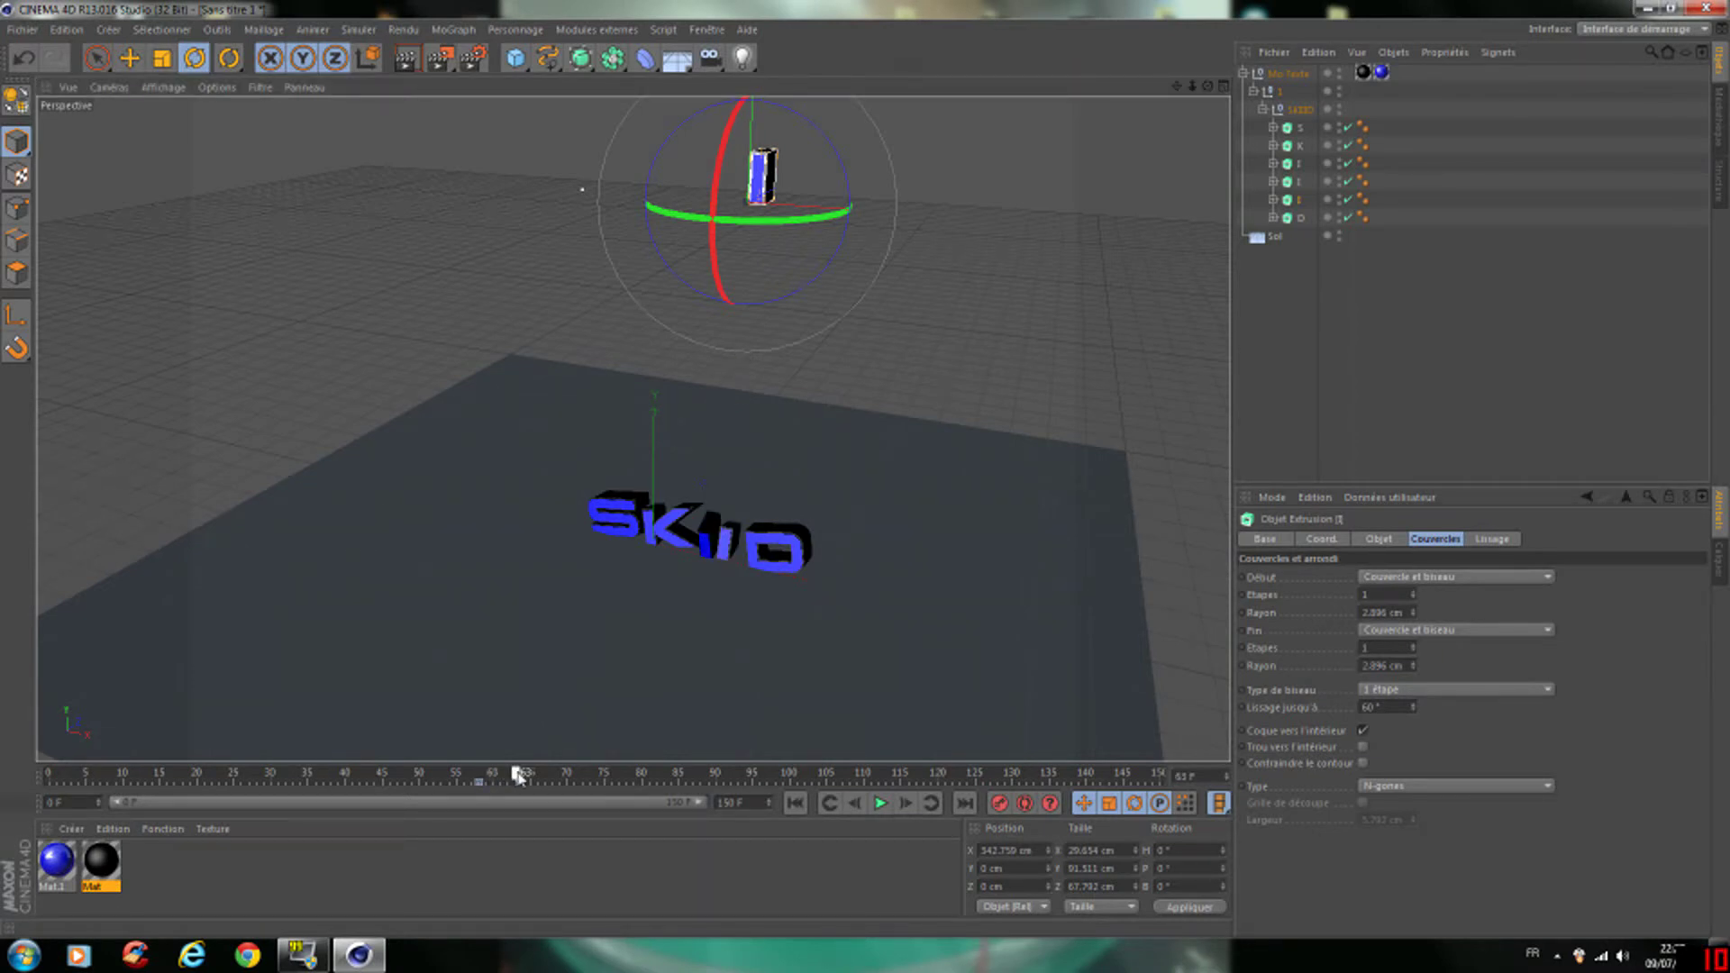
key(e)
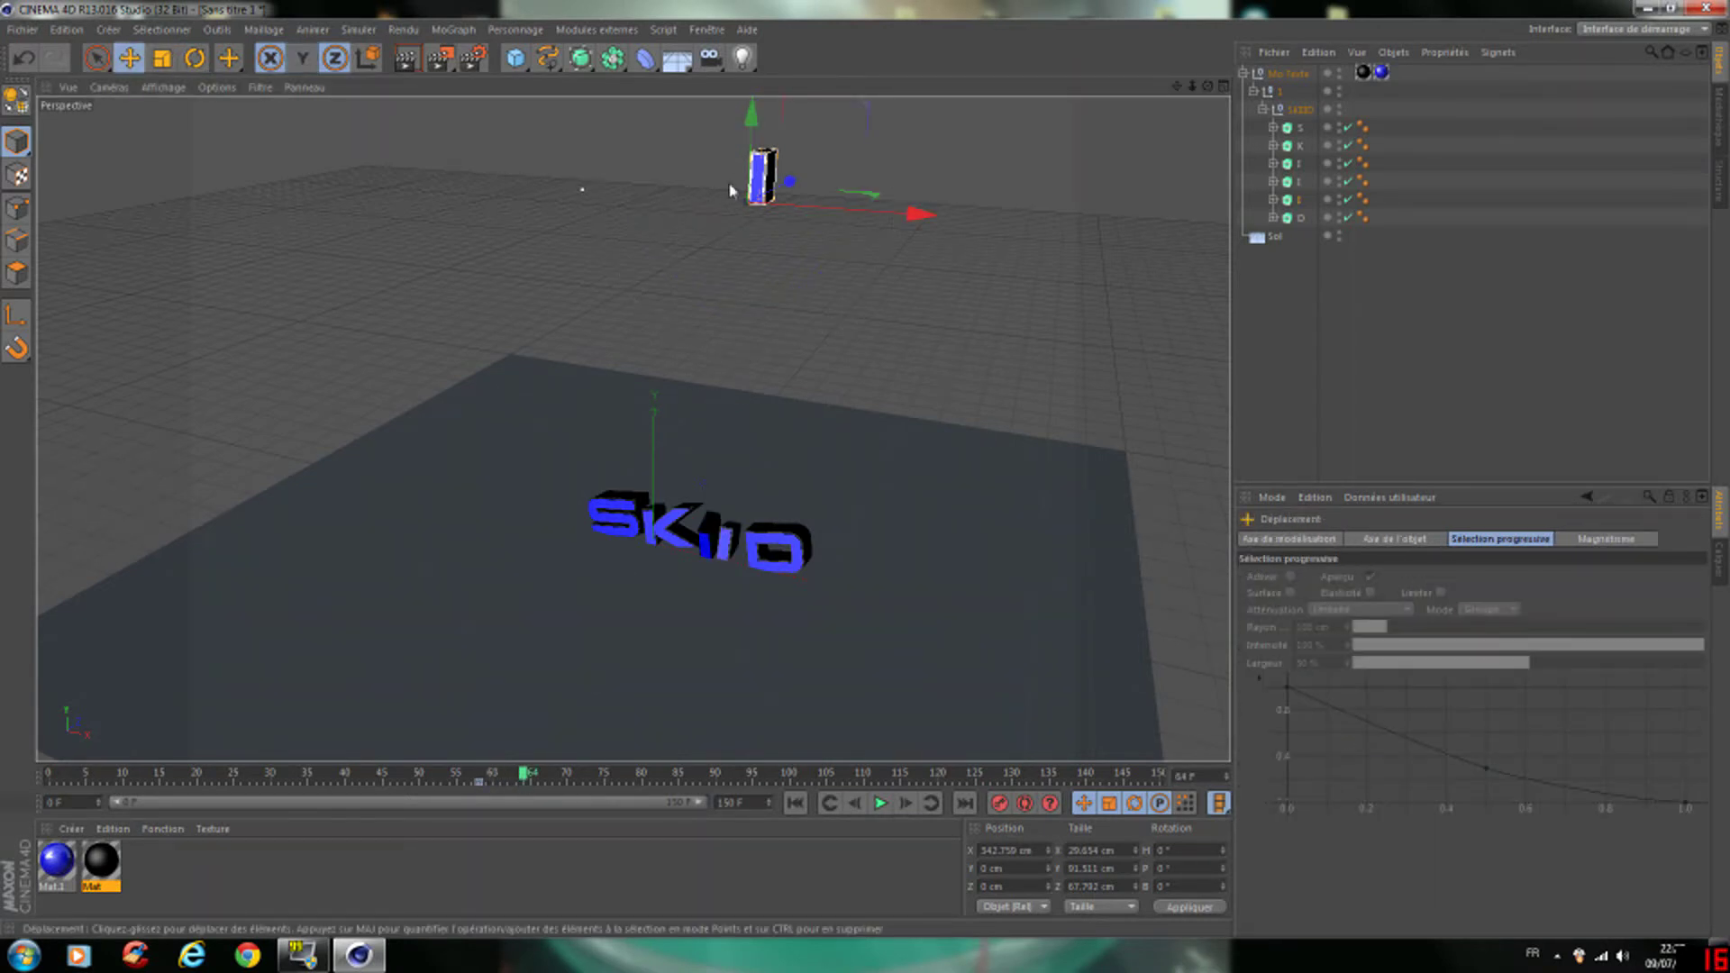
drag(586, 777, 637, 779)
drag(756, 145, 723, 514)
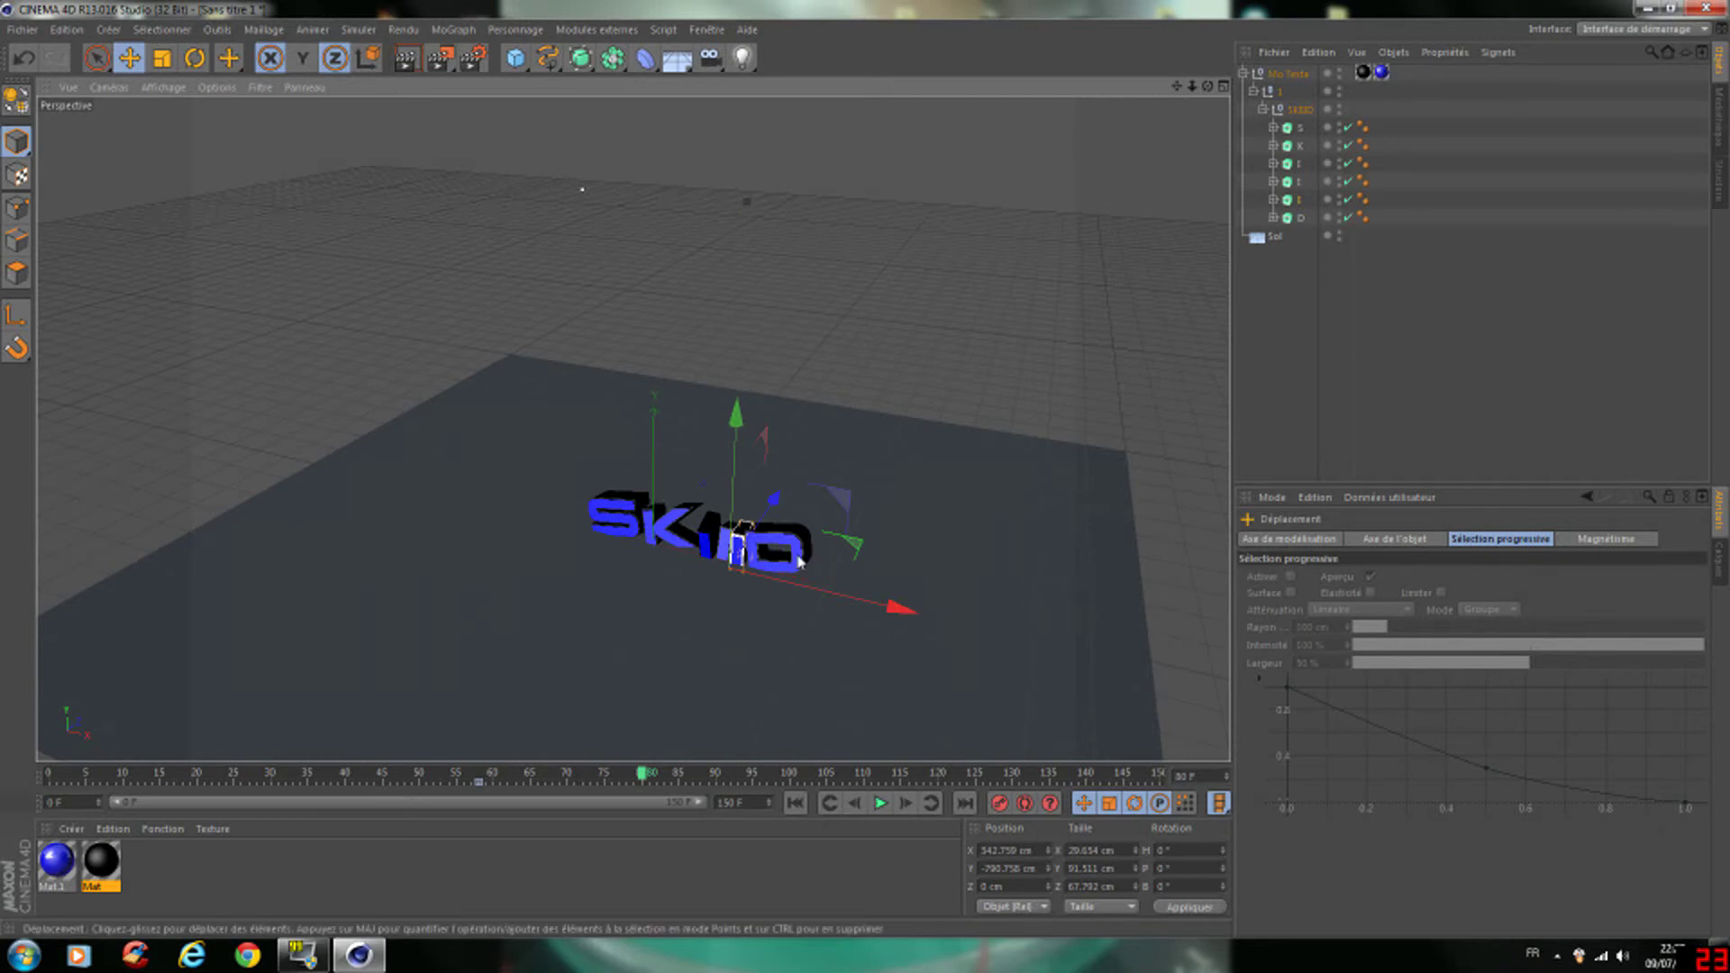
key(r)
drag(744, 521, 750, 530)
drag(746, 560, 739, 551)
click(998, 804)
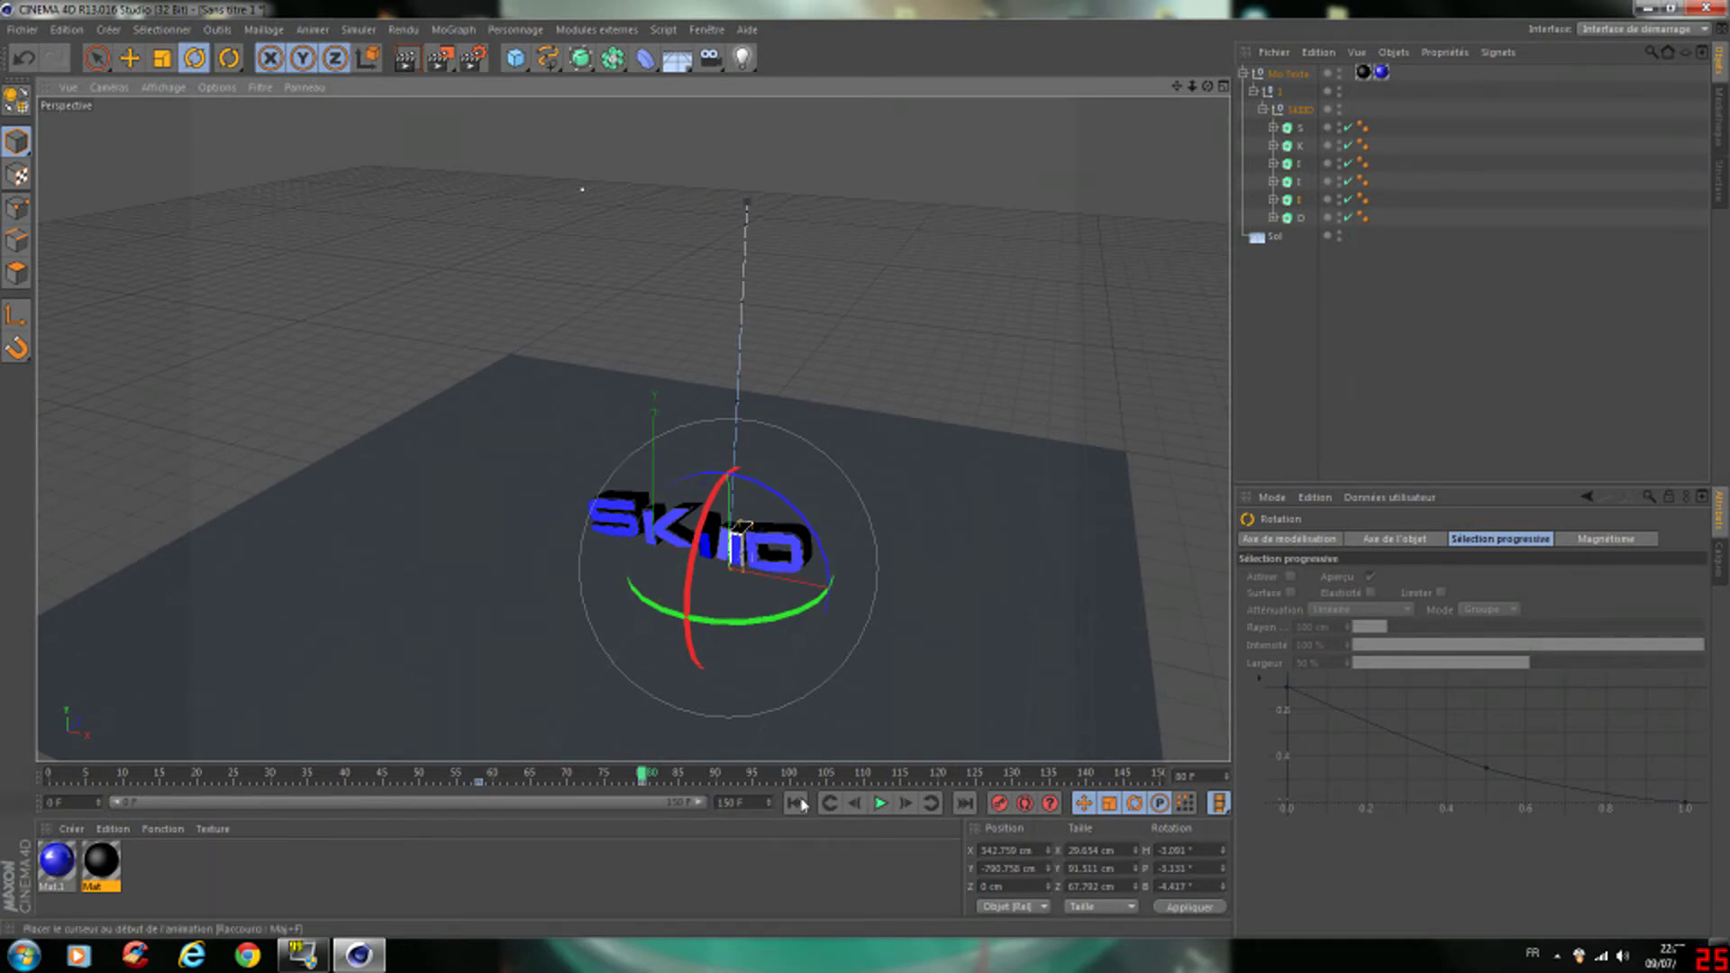
- Frame the floor from a lower, closer angle and play the animation from frame 0 to check all the letters falling
click(796, 803)
click(1212, 374)
drag(1208, 89, 1294, 52)
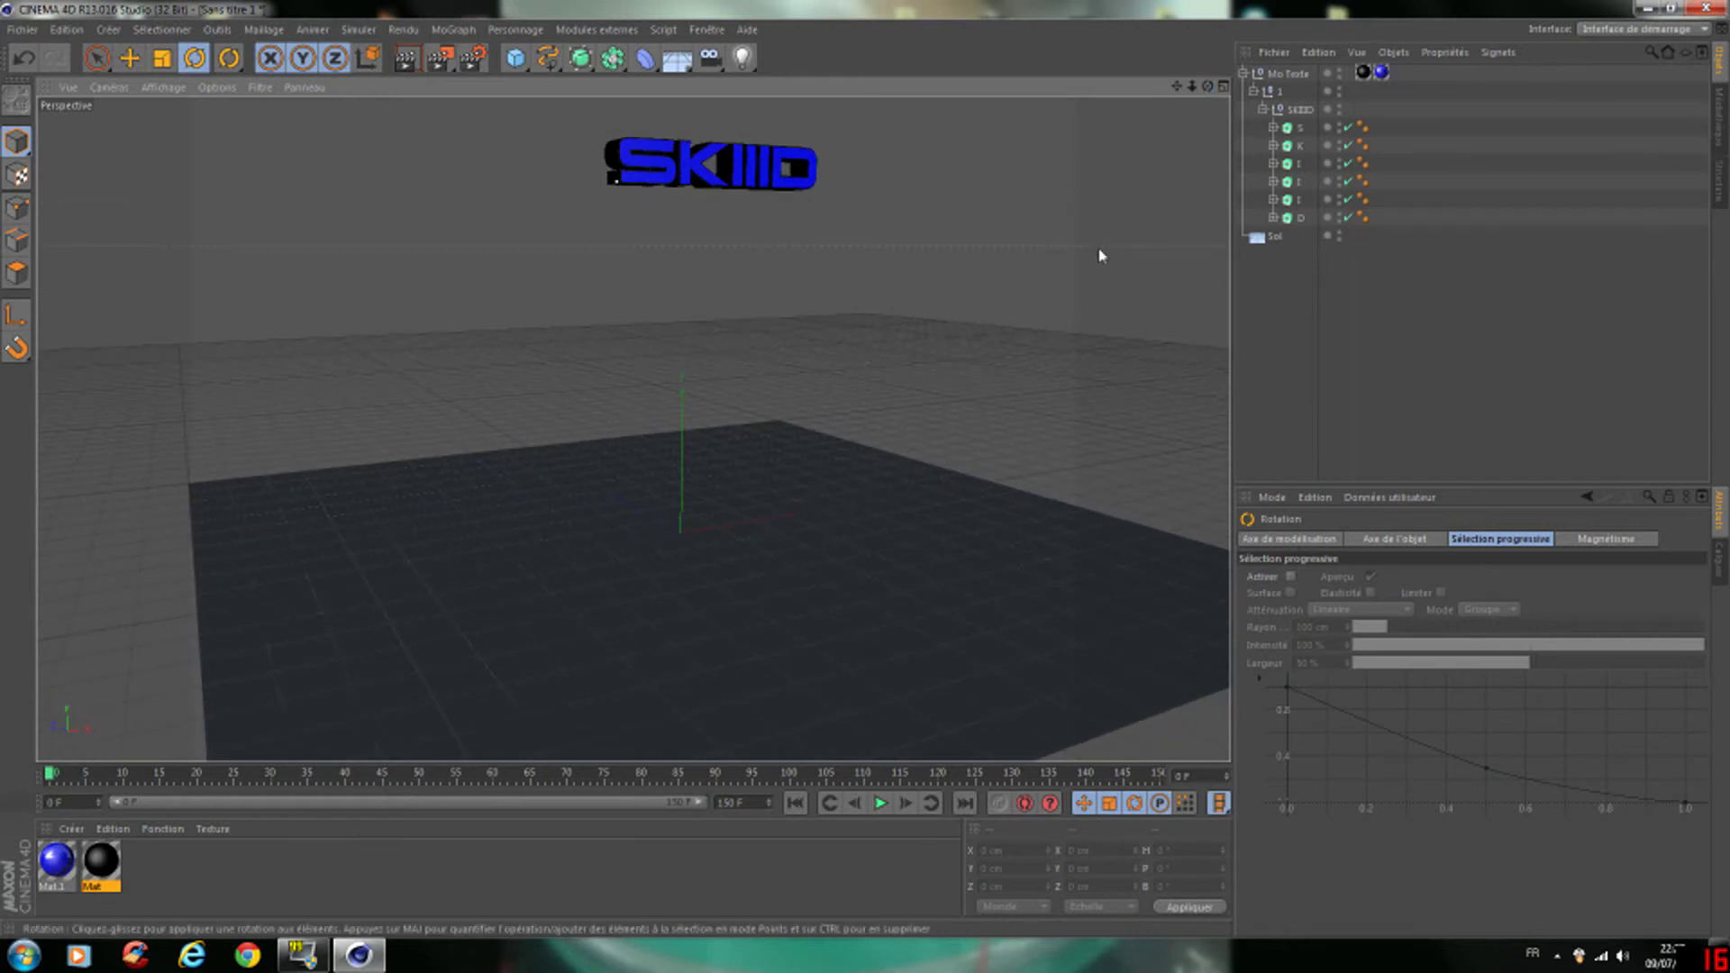
scroll(1004, 390, up, 3)
drag(1177, 88, 1308, 4)
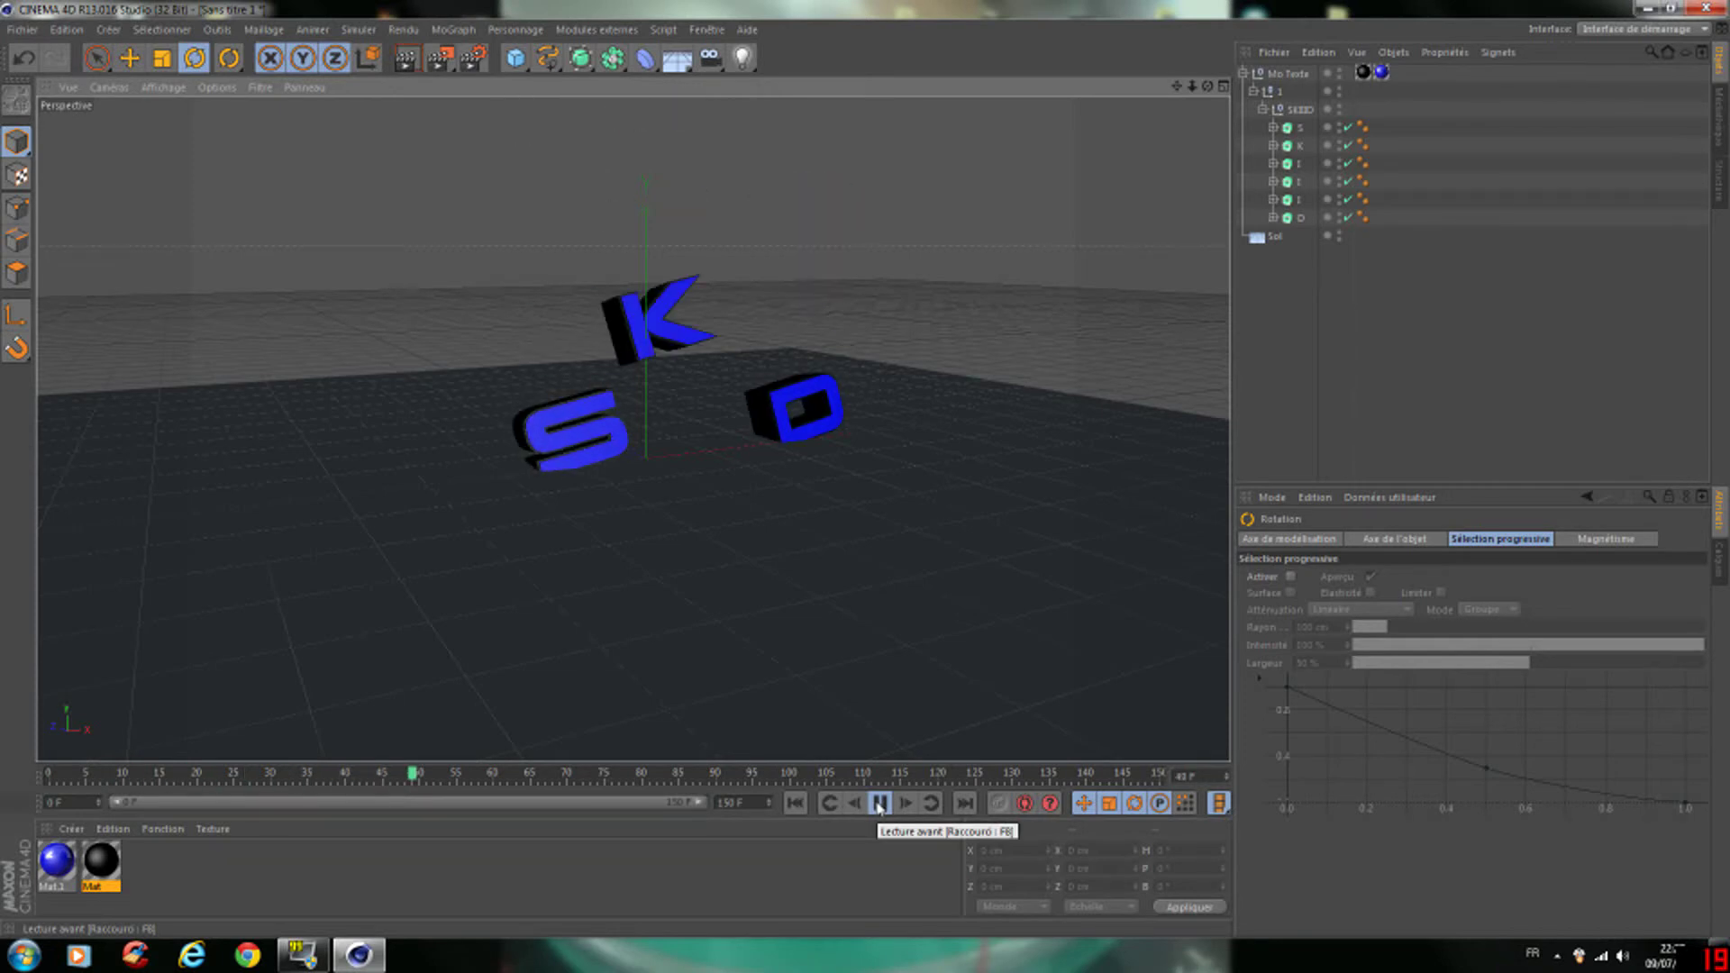
click(878, 803)
- Turn the view to face the landed letters and replay the whole falling sequence from frame 0
mouse_move(1207, 86)
mouse_down()
mouse_move(1253, 78)
mouse_move(1209, 65)
mouse_up()
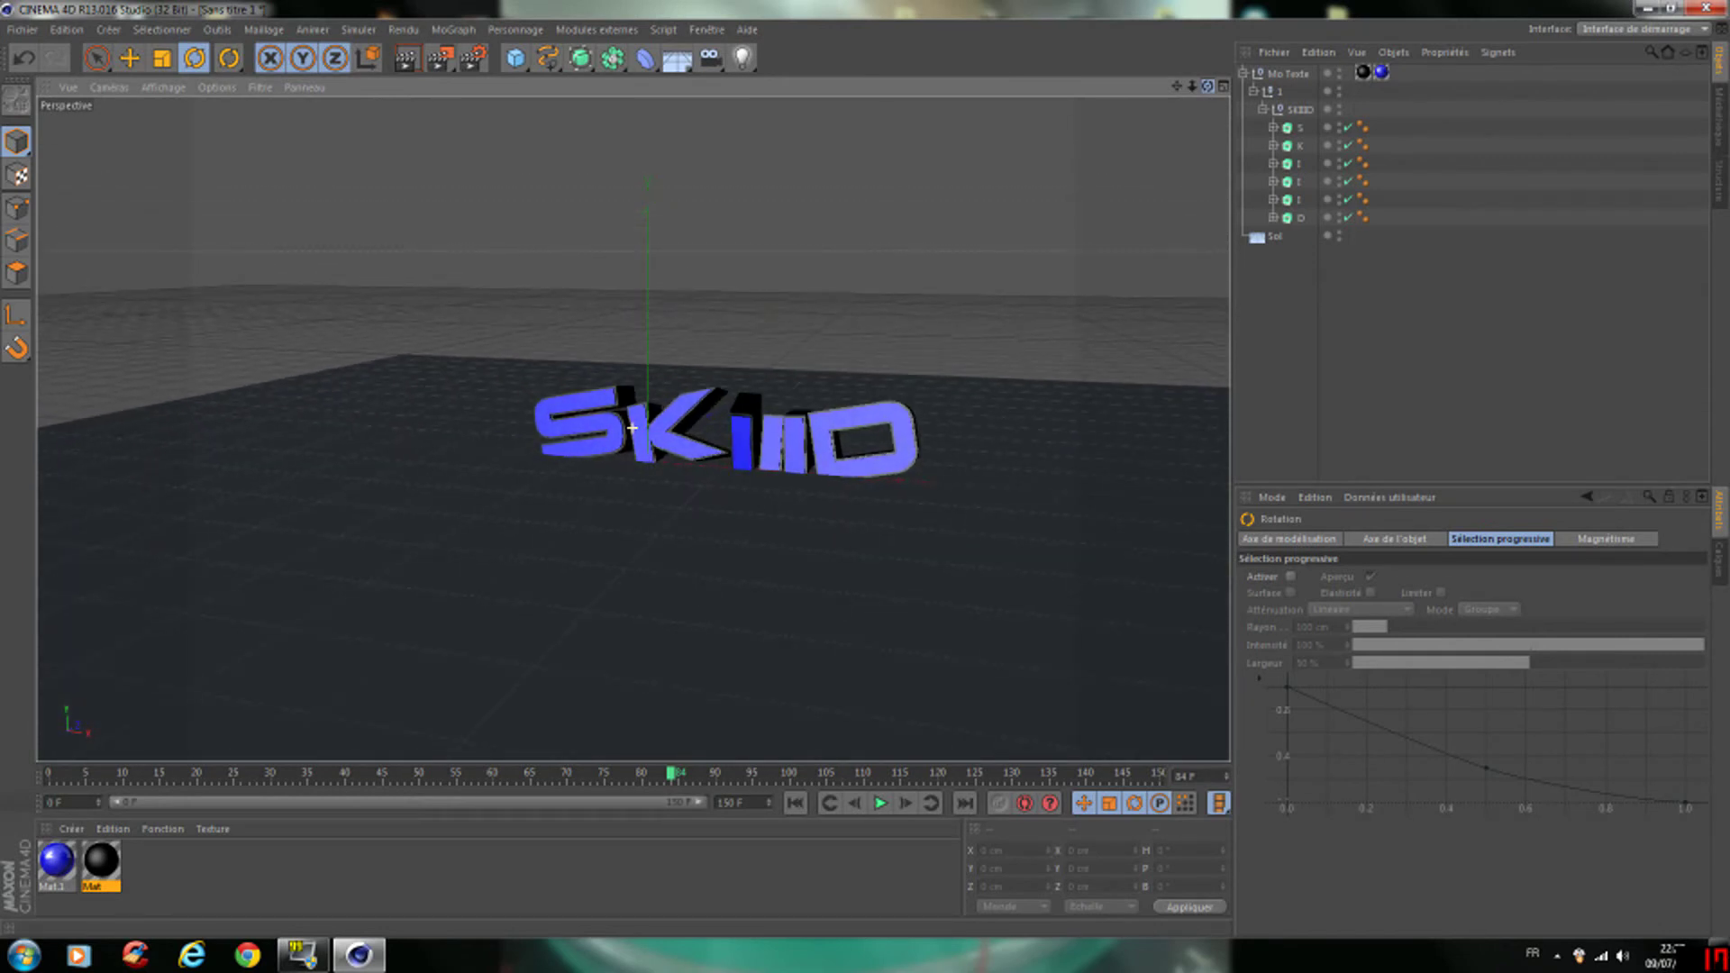
click(796, 804)
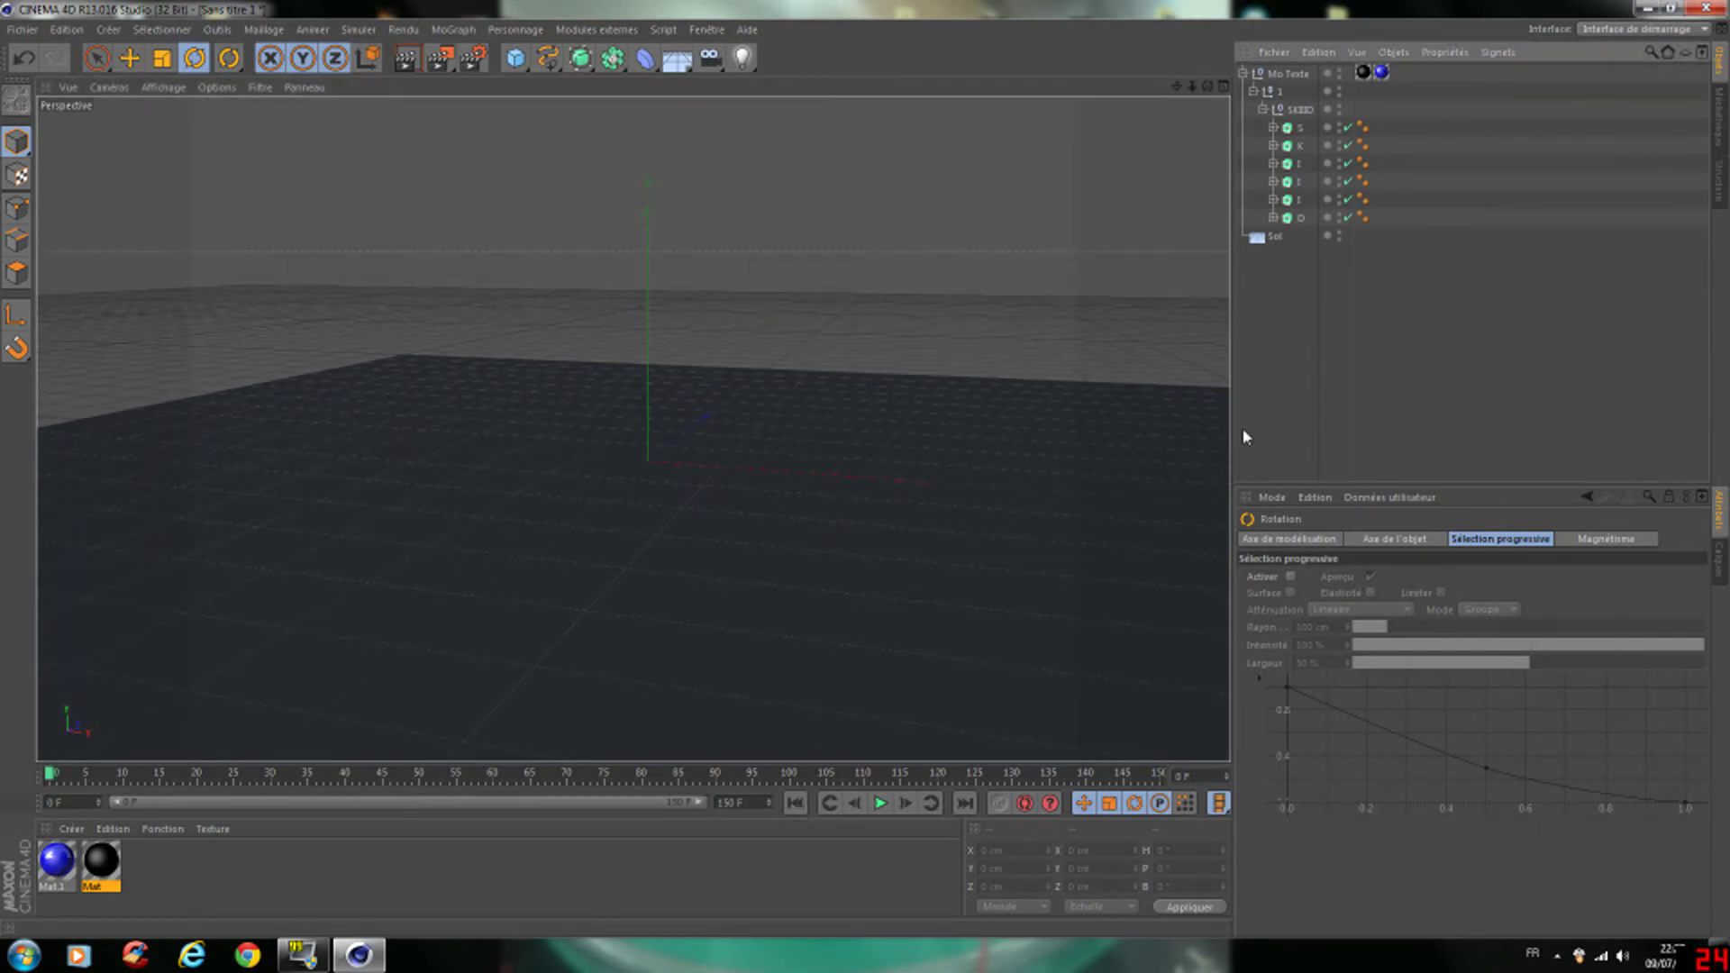
click(882, 804)
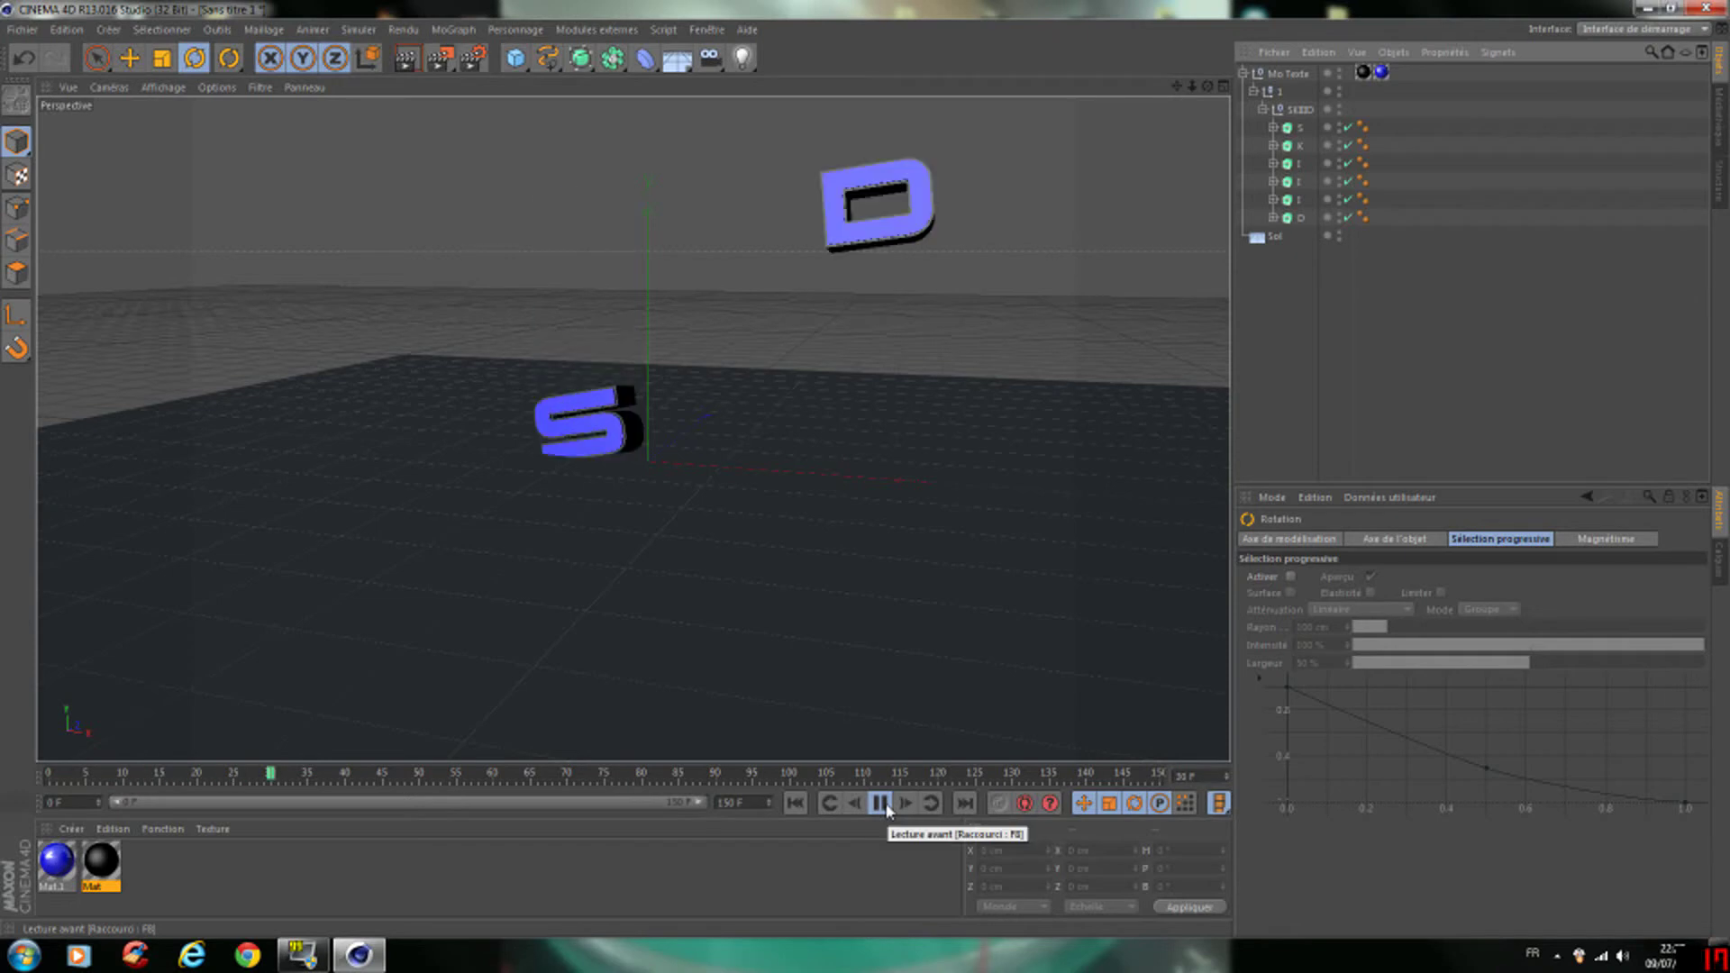
click(882, 803)
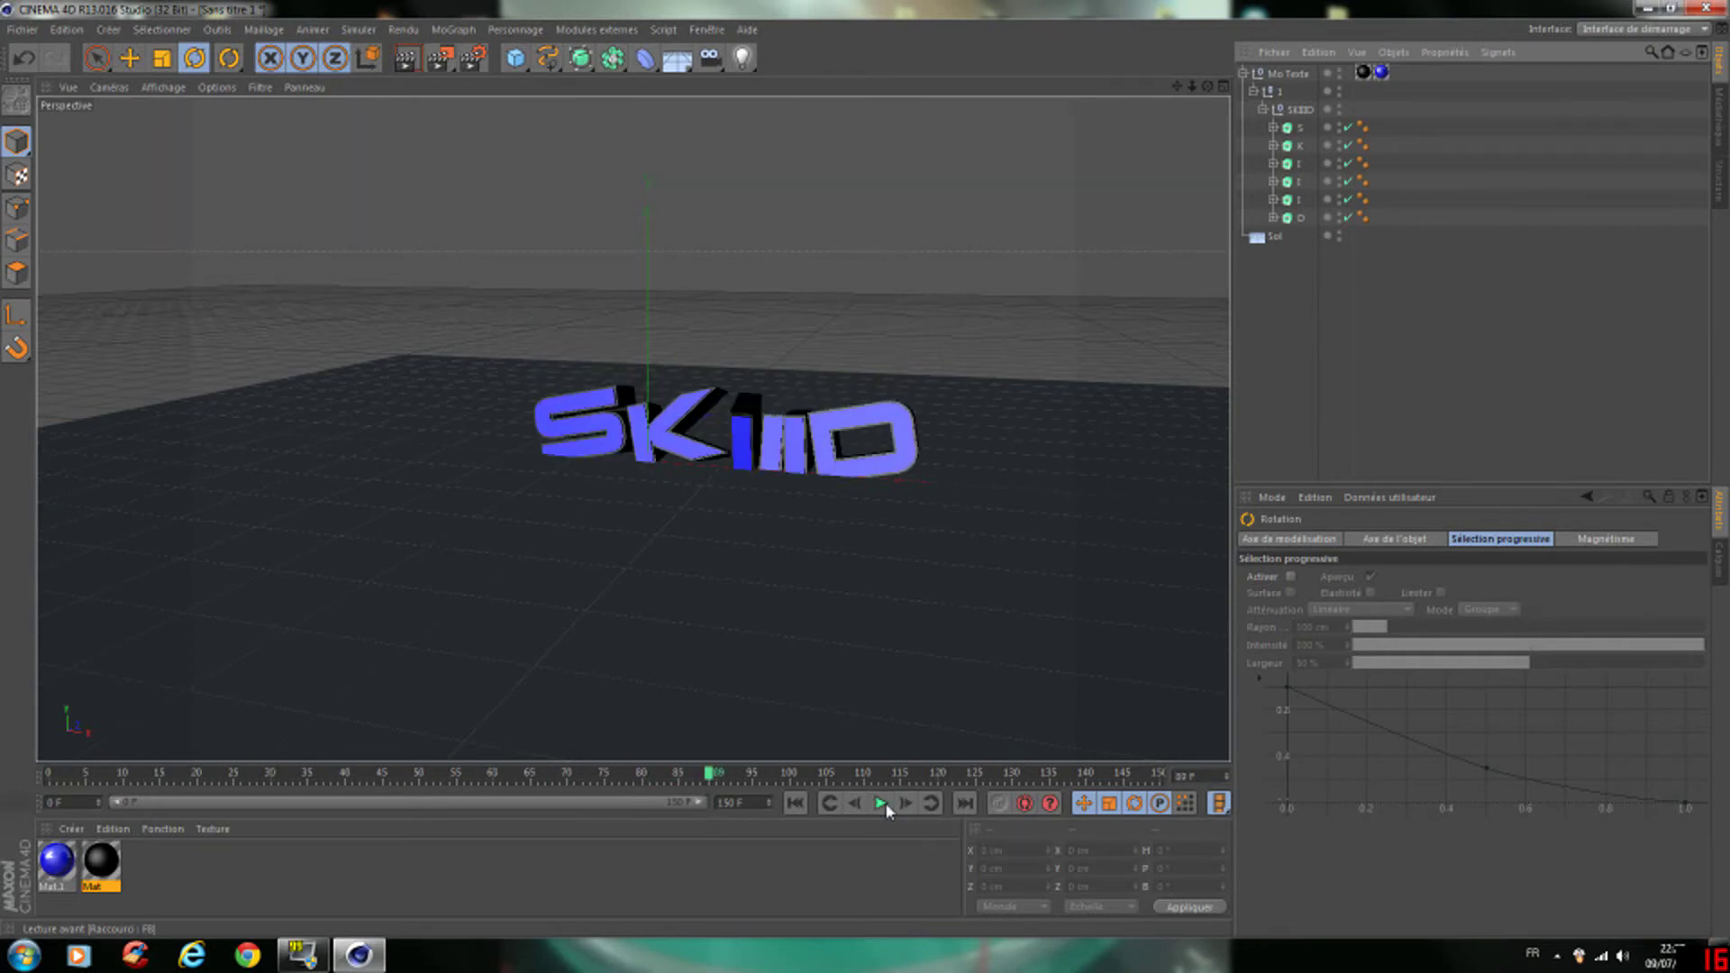
- Shorten the animation to 100 frames and stretch the preview range over the full 0 to 100 length
drag(747, 803, 675, 816)
key(BackSpace)
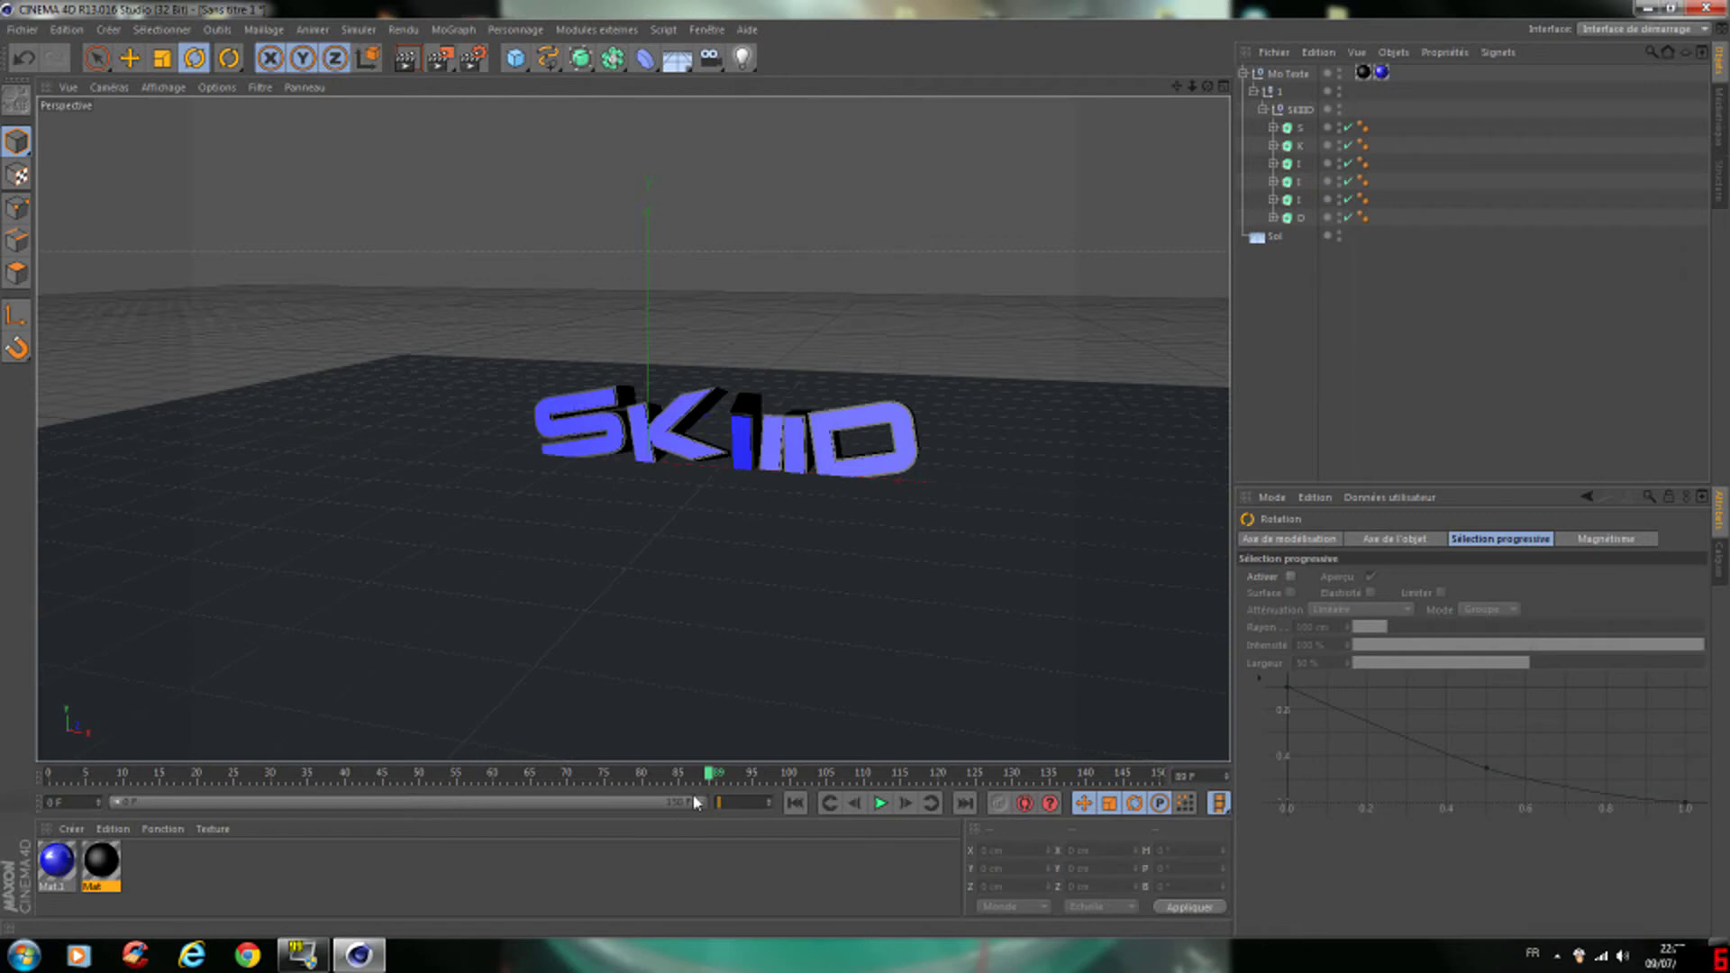
text(1)
key(Return)
key(F8)
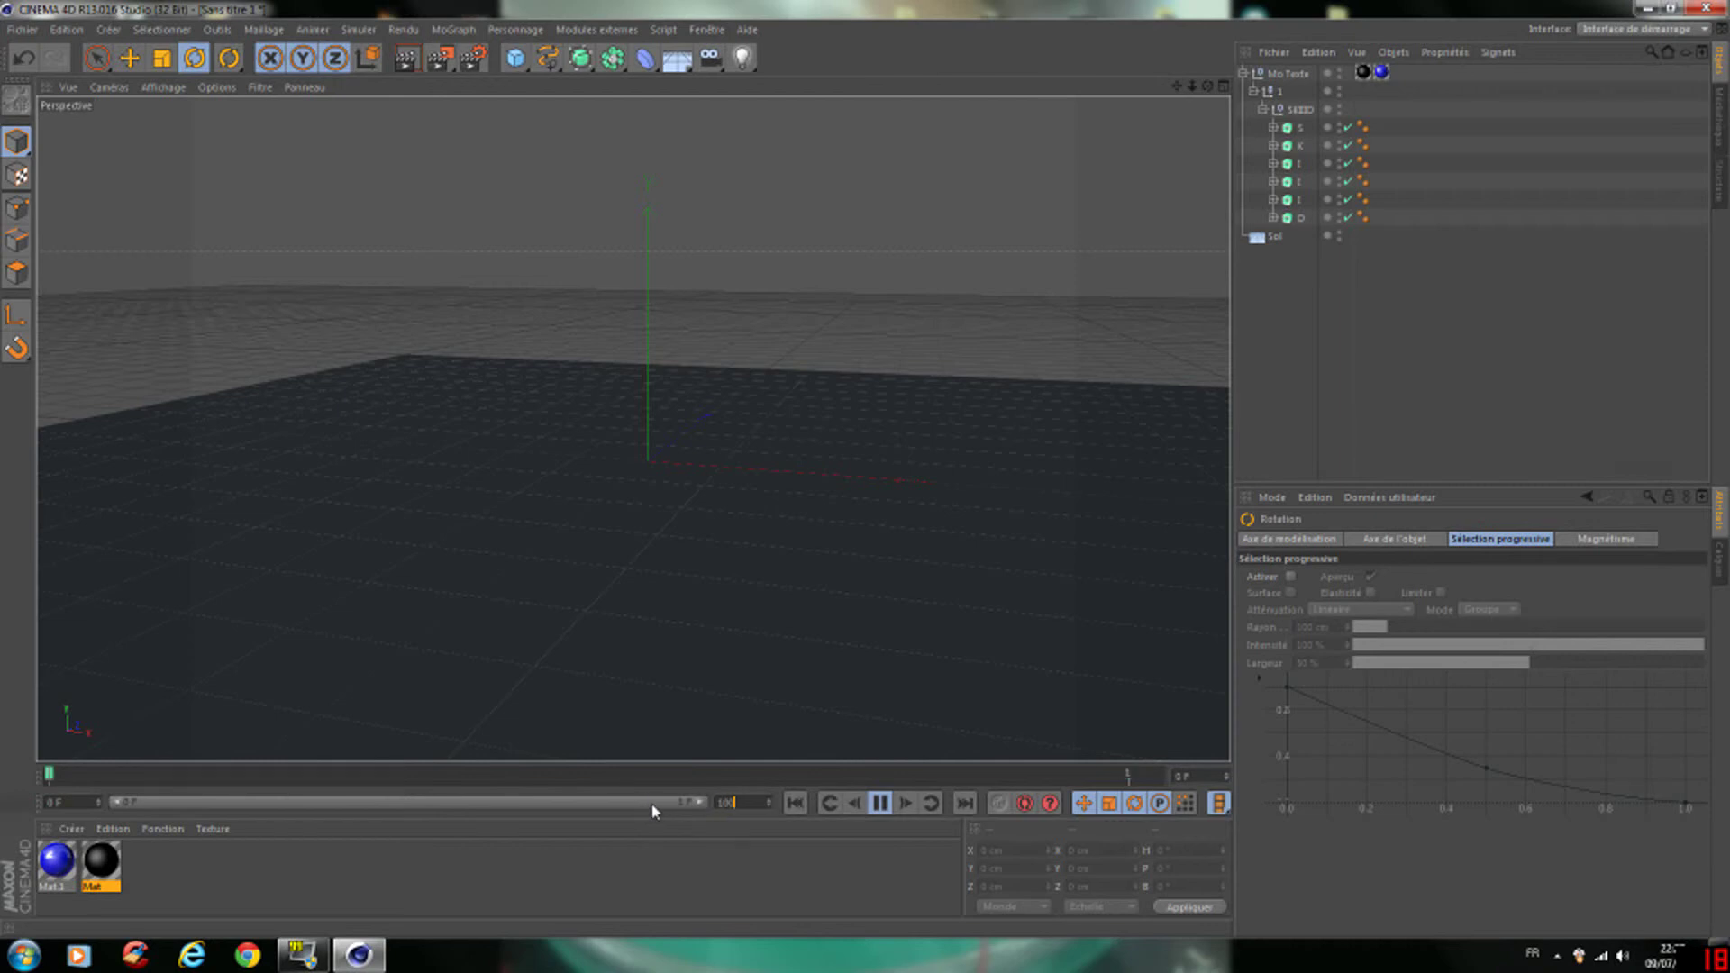
key(Return)
drag(133, 802, 707, 802)
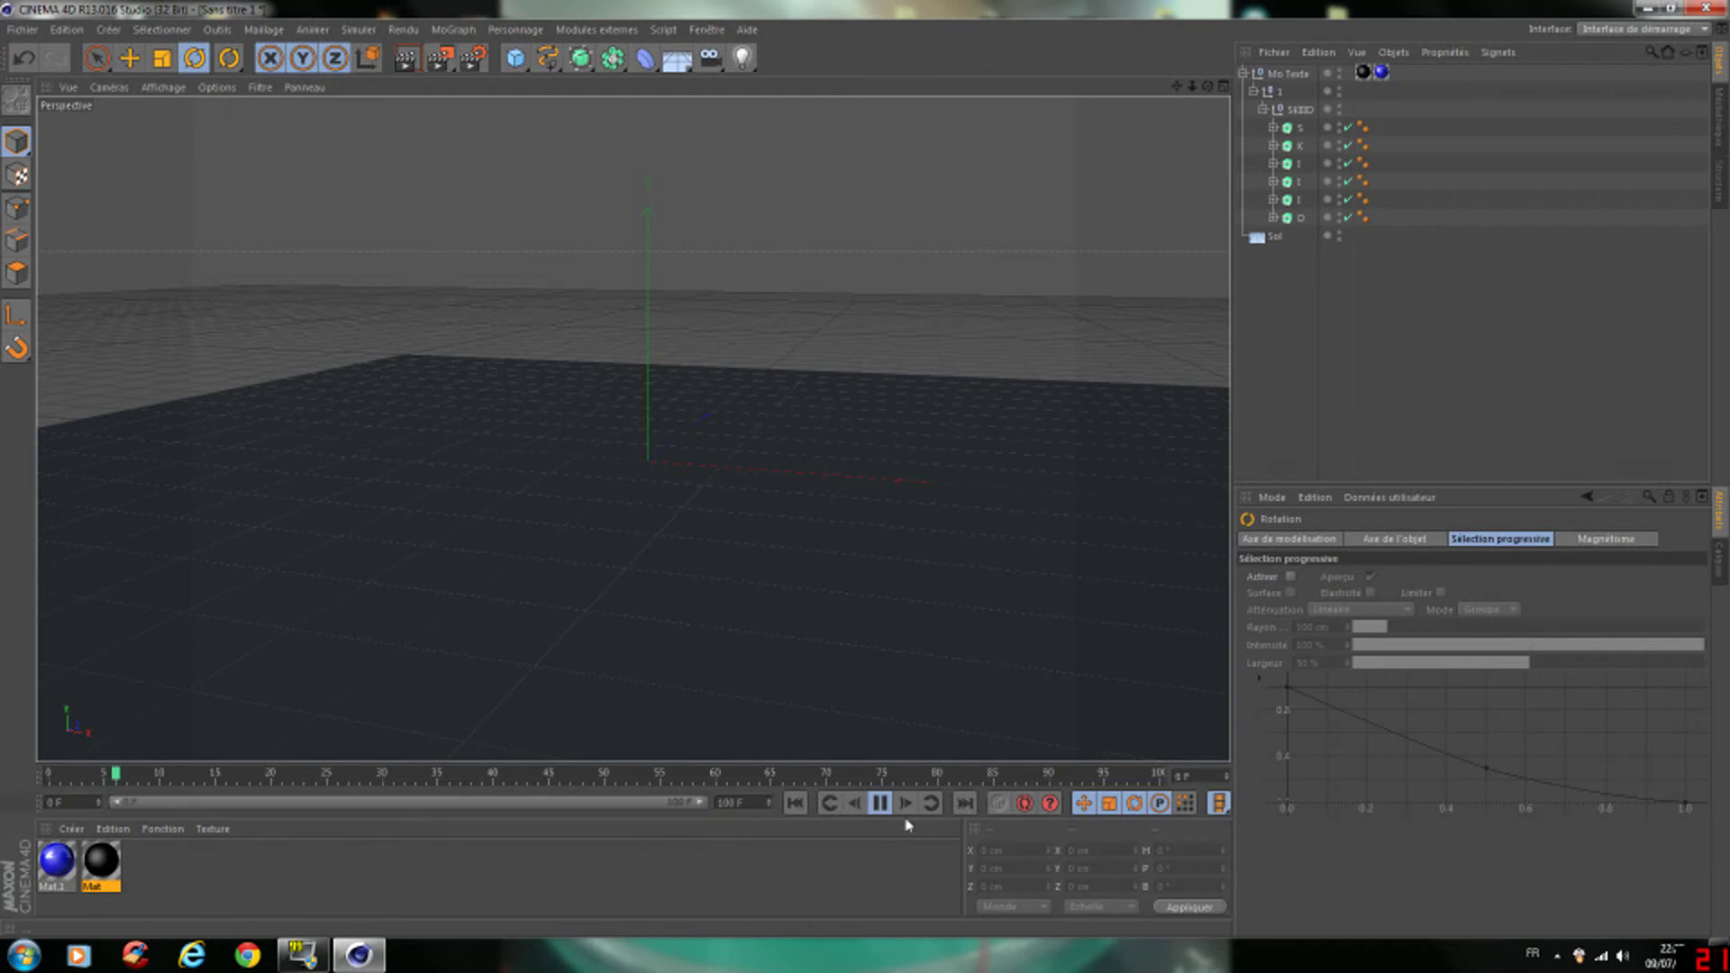
click(882, 802)
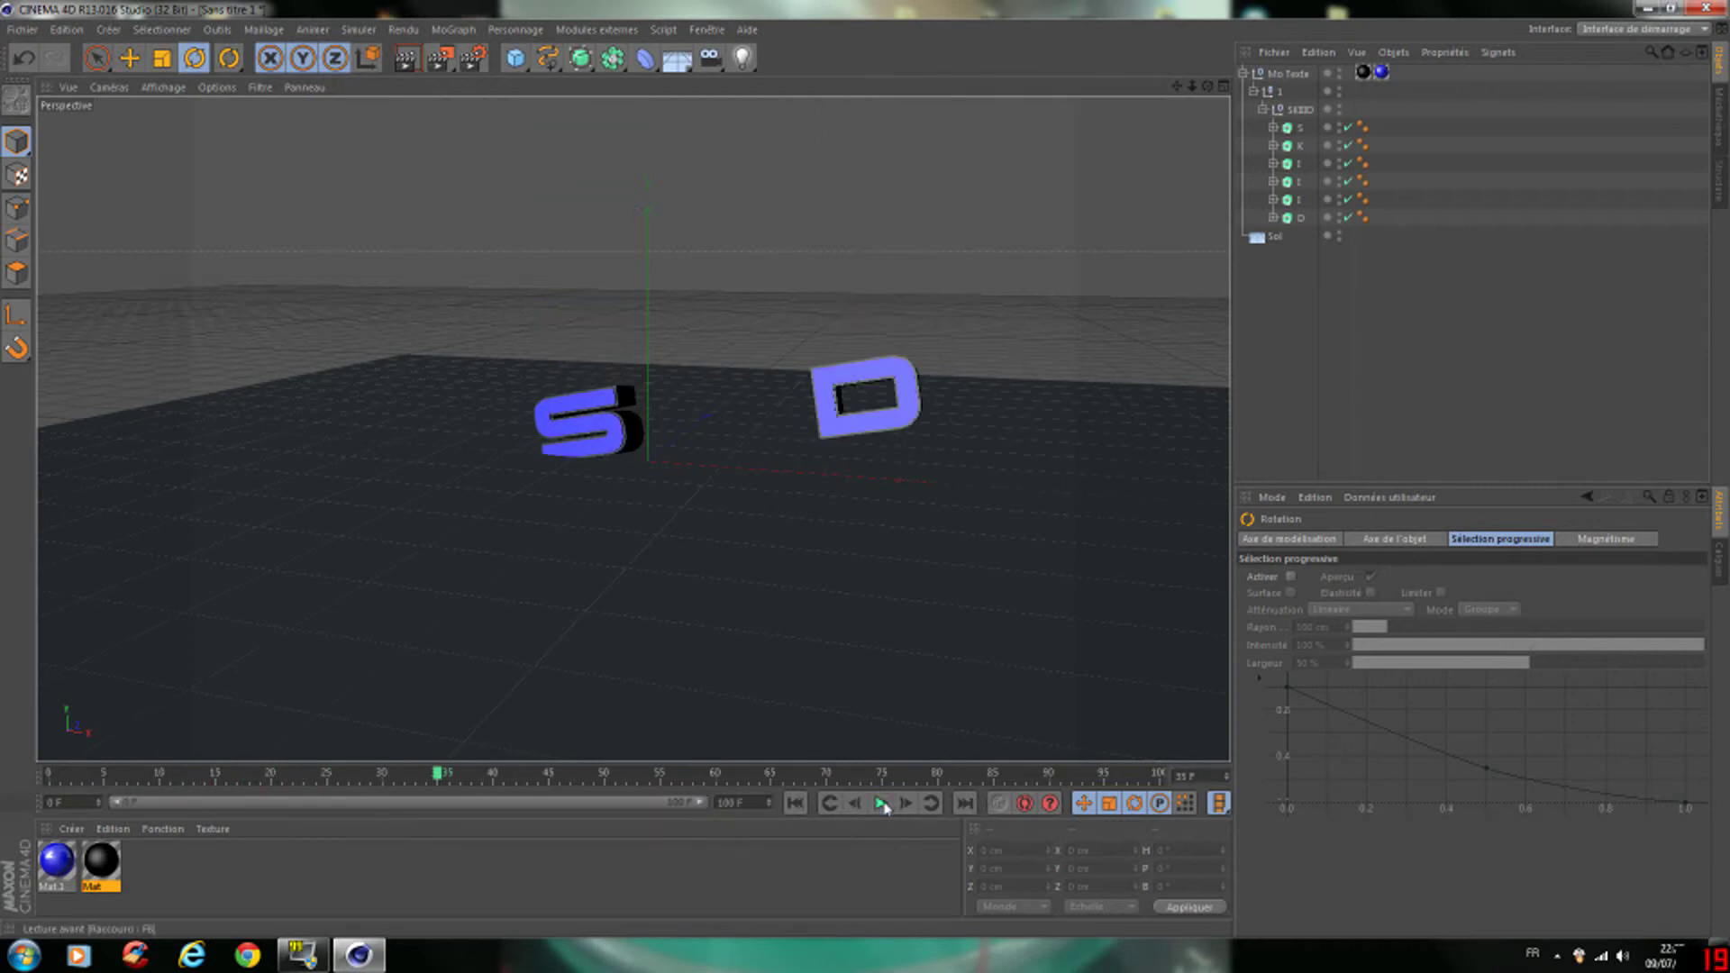
- Play the shortened animation from frame 0 to check that all the letters land before it ends
click(795, 803)
click(882, 803)
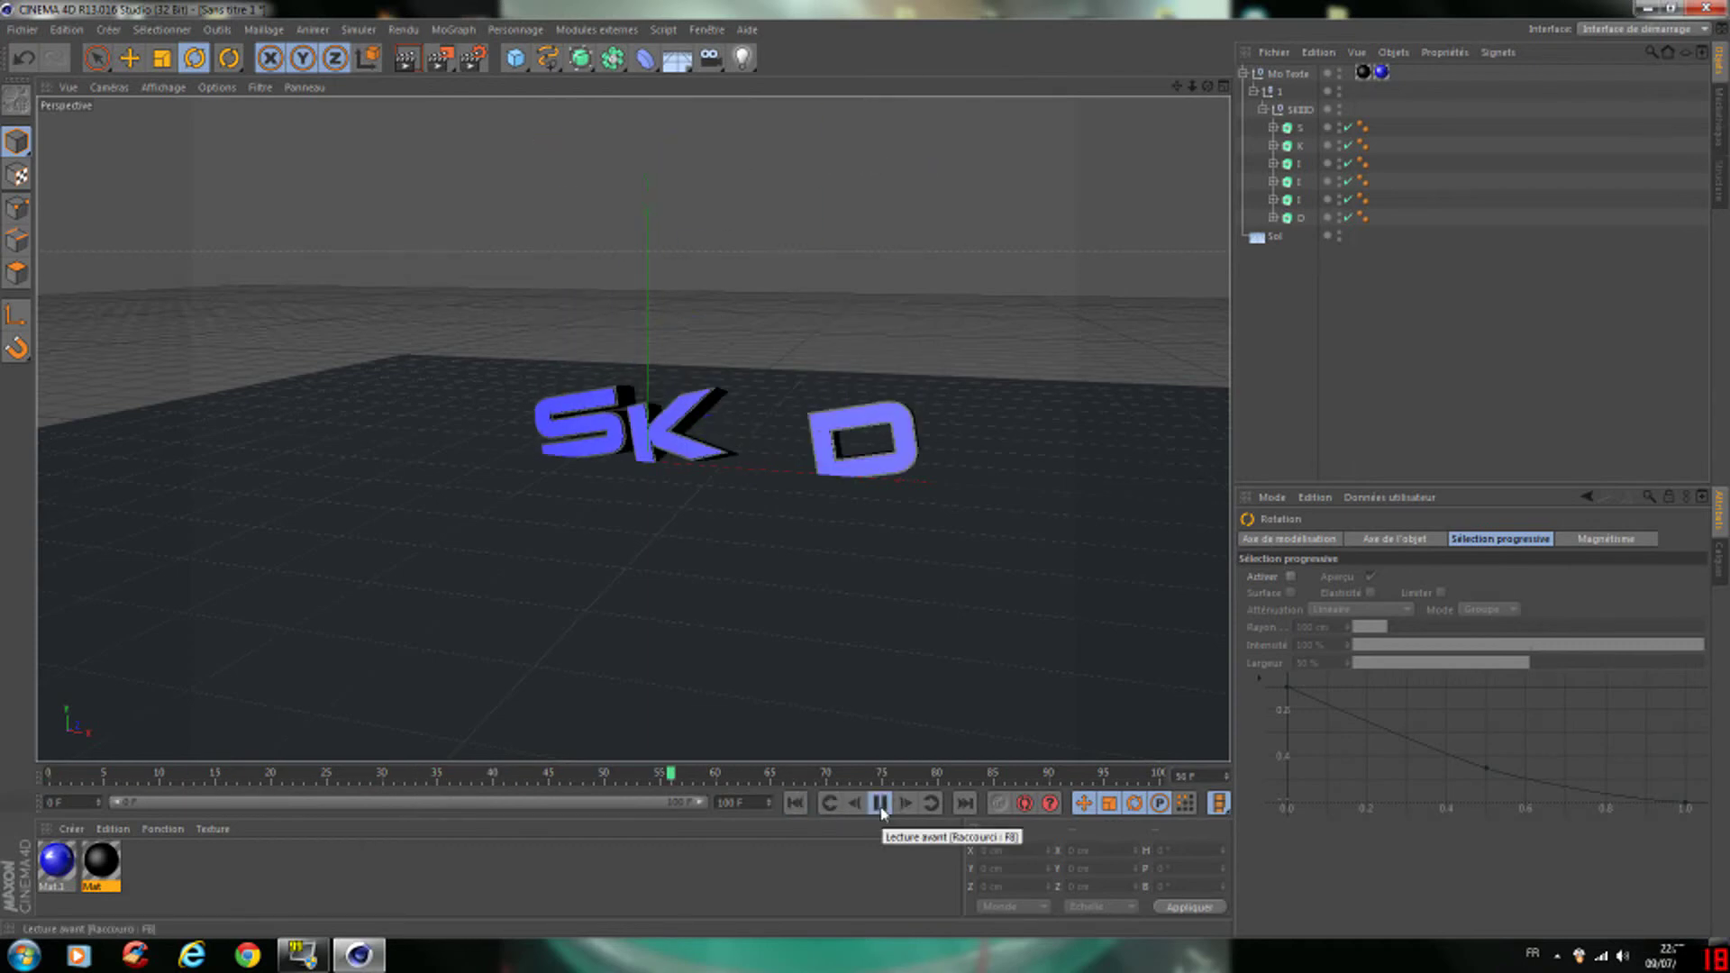
click(881, 803)
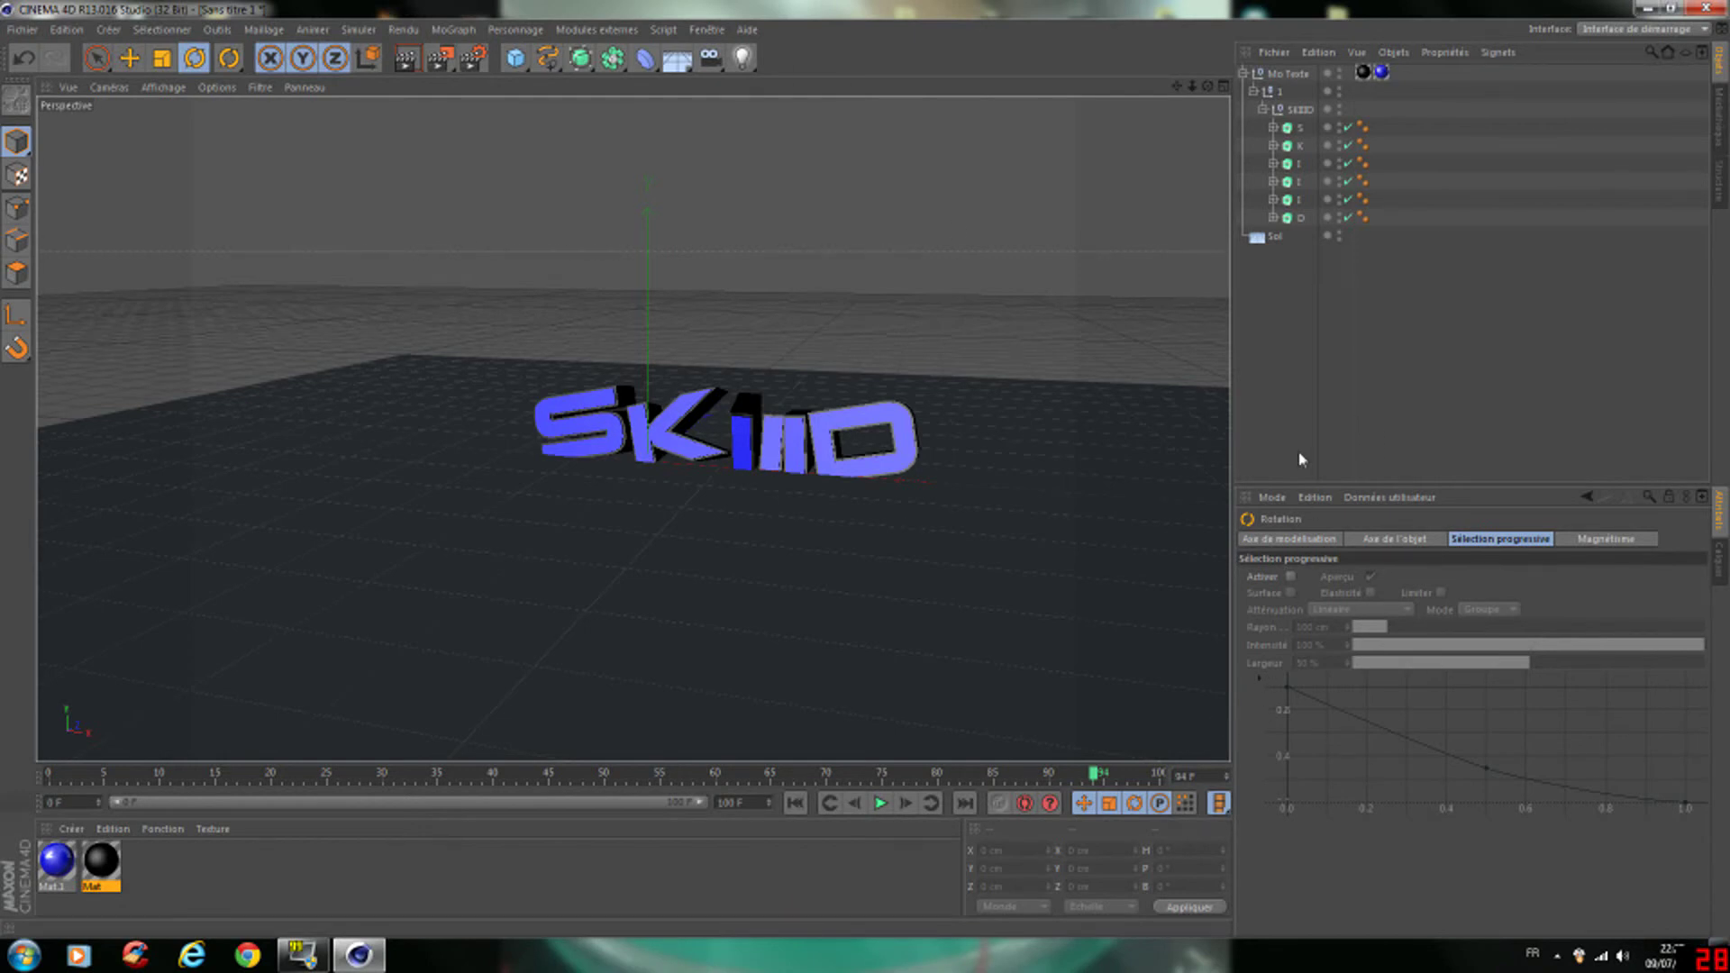
- Set the render output to the Film/Video preset HDV/HDTV 720 29.97
click(472, 58)
click(311, 75)
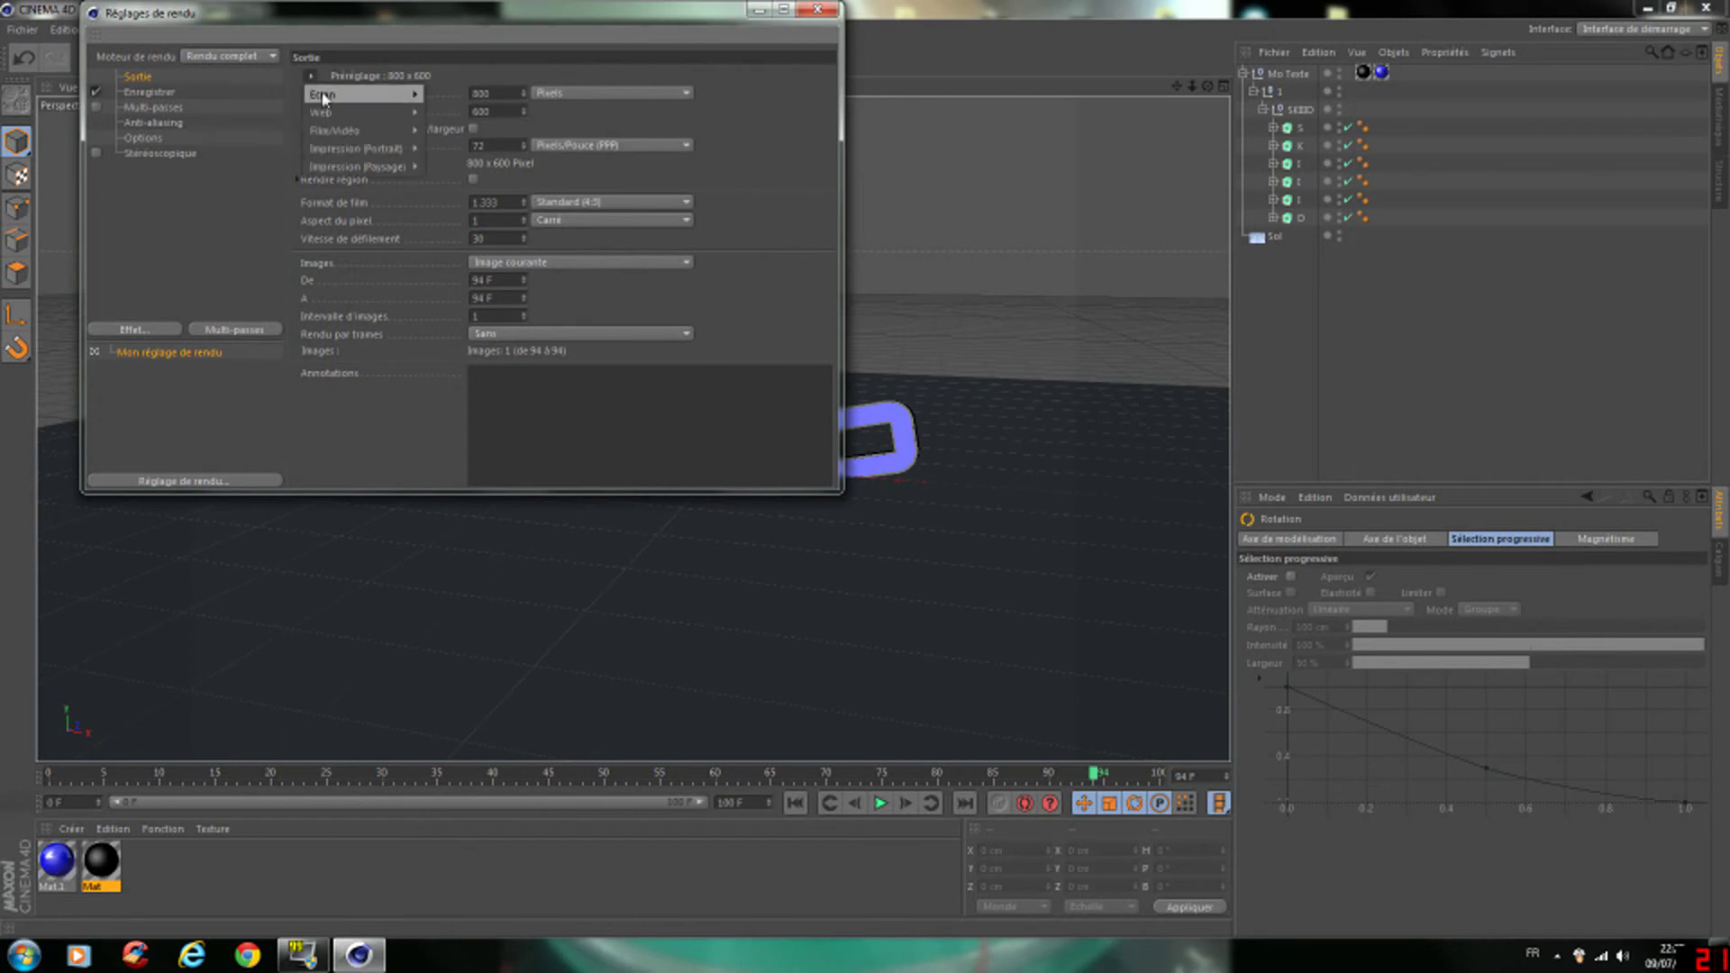
mouse_move(343, 132)
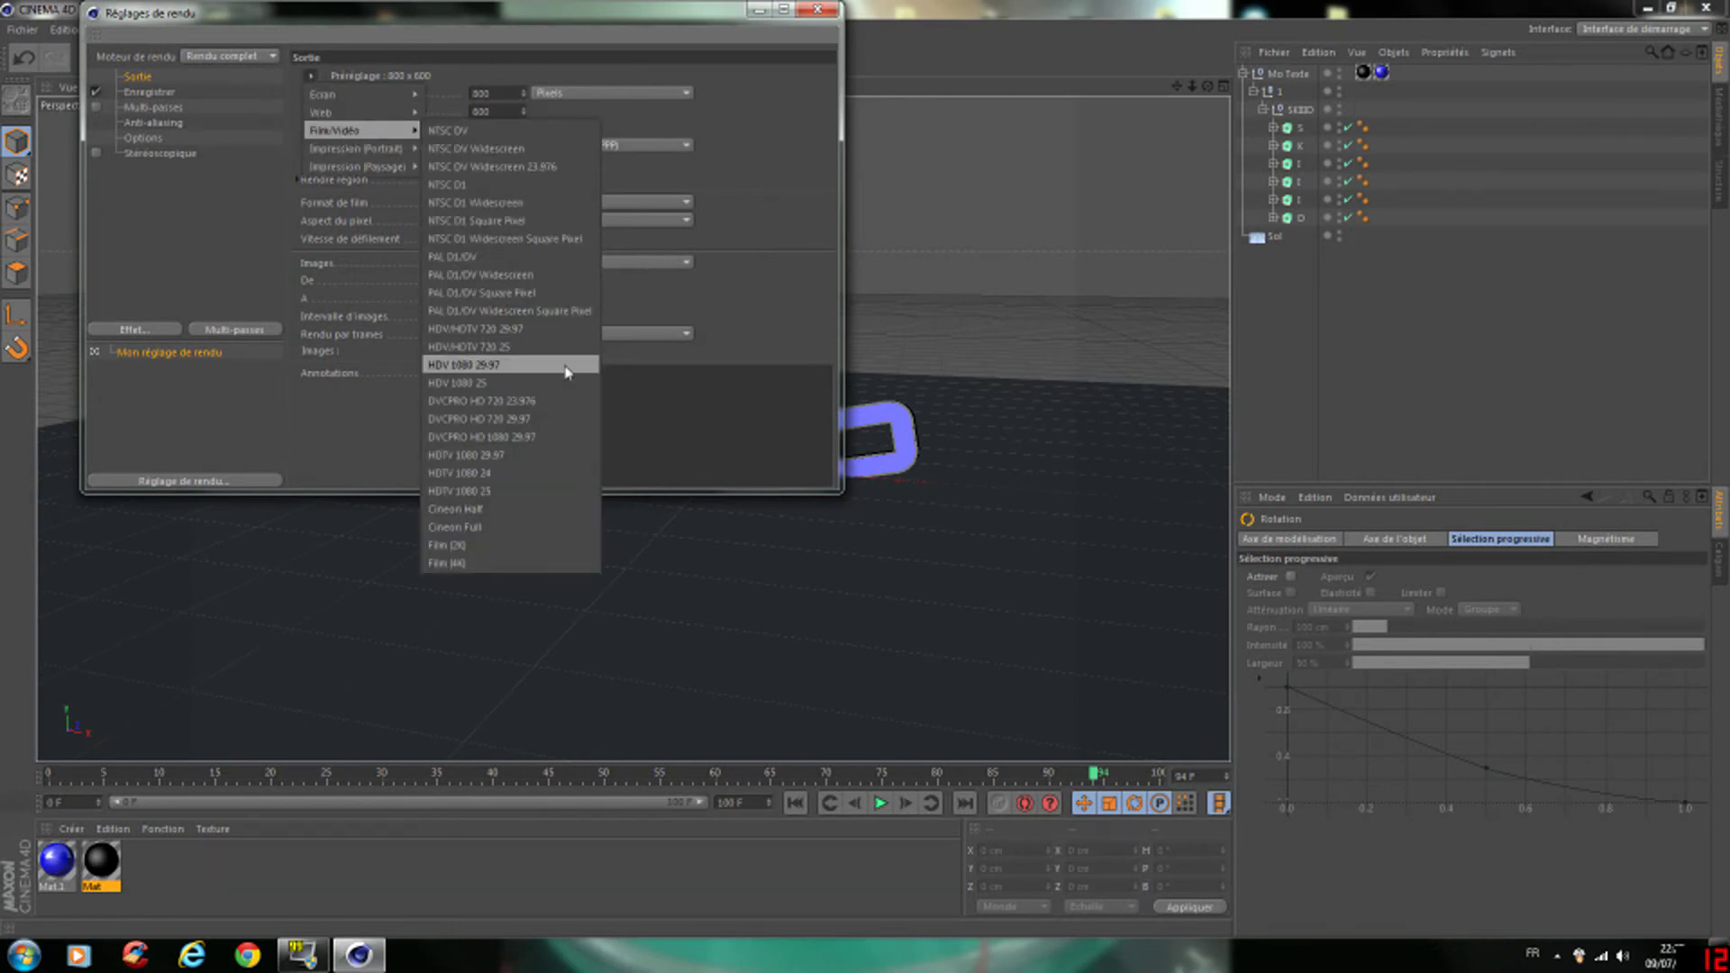
click(537, 330)
click(814, 10)
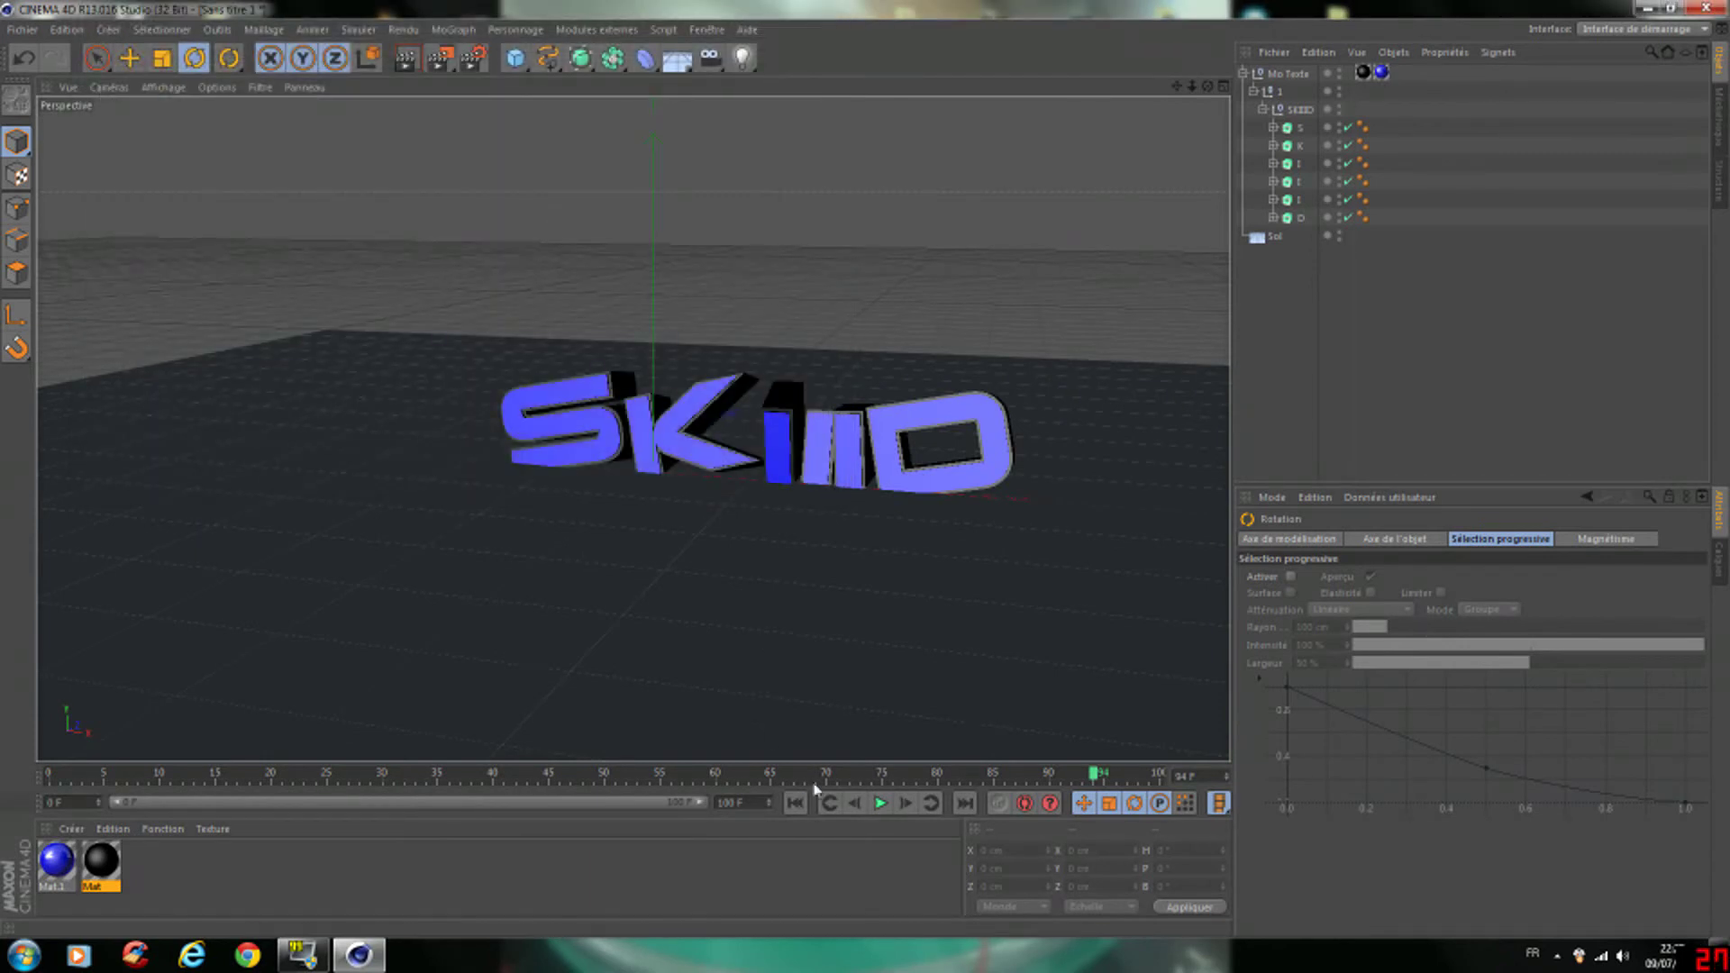
- Replay the falling letters from frame 0 to check the framing in the new 16:9 format
click(795, 802)
click(881, 805)
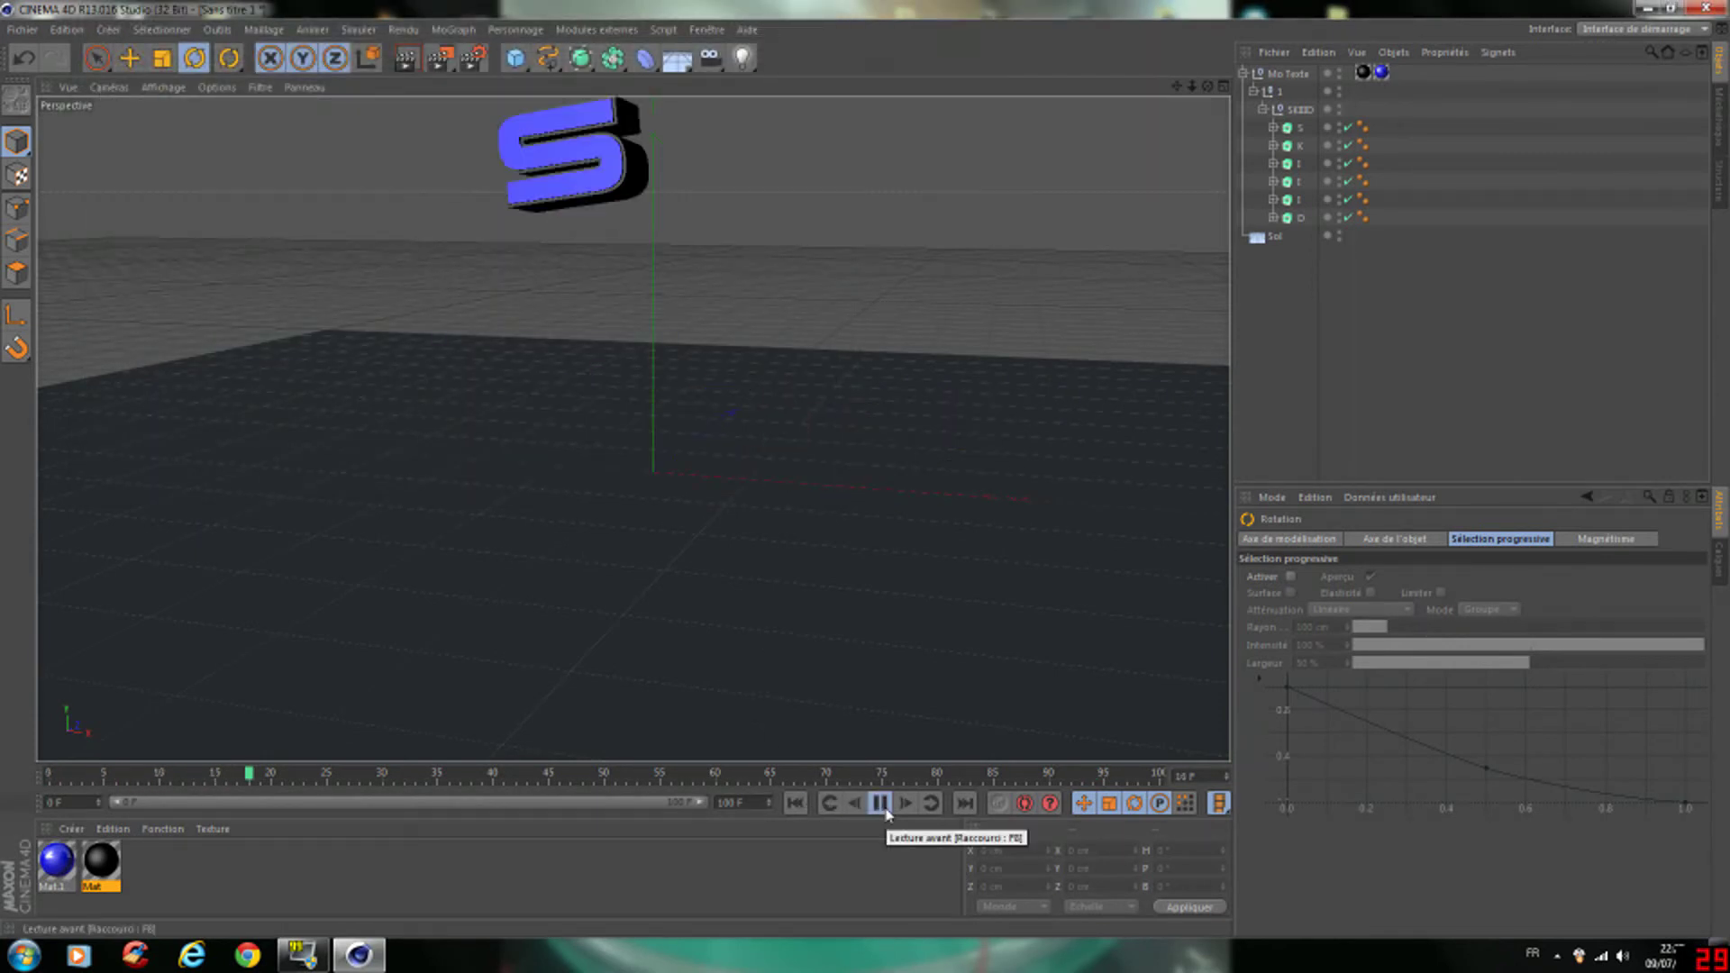
click(881, 803)
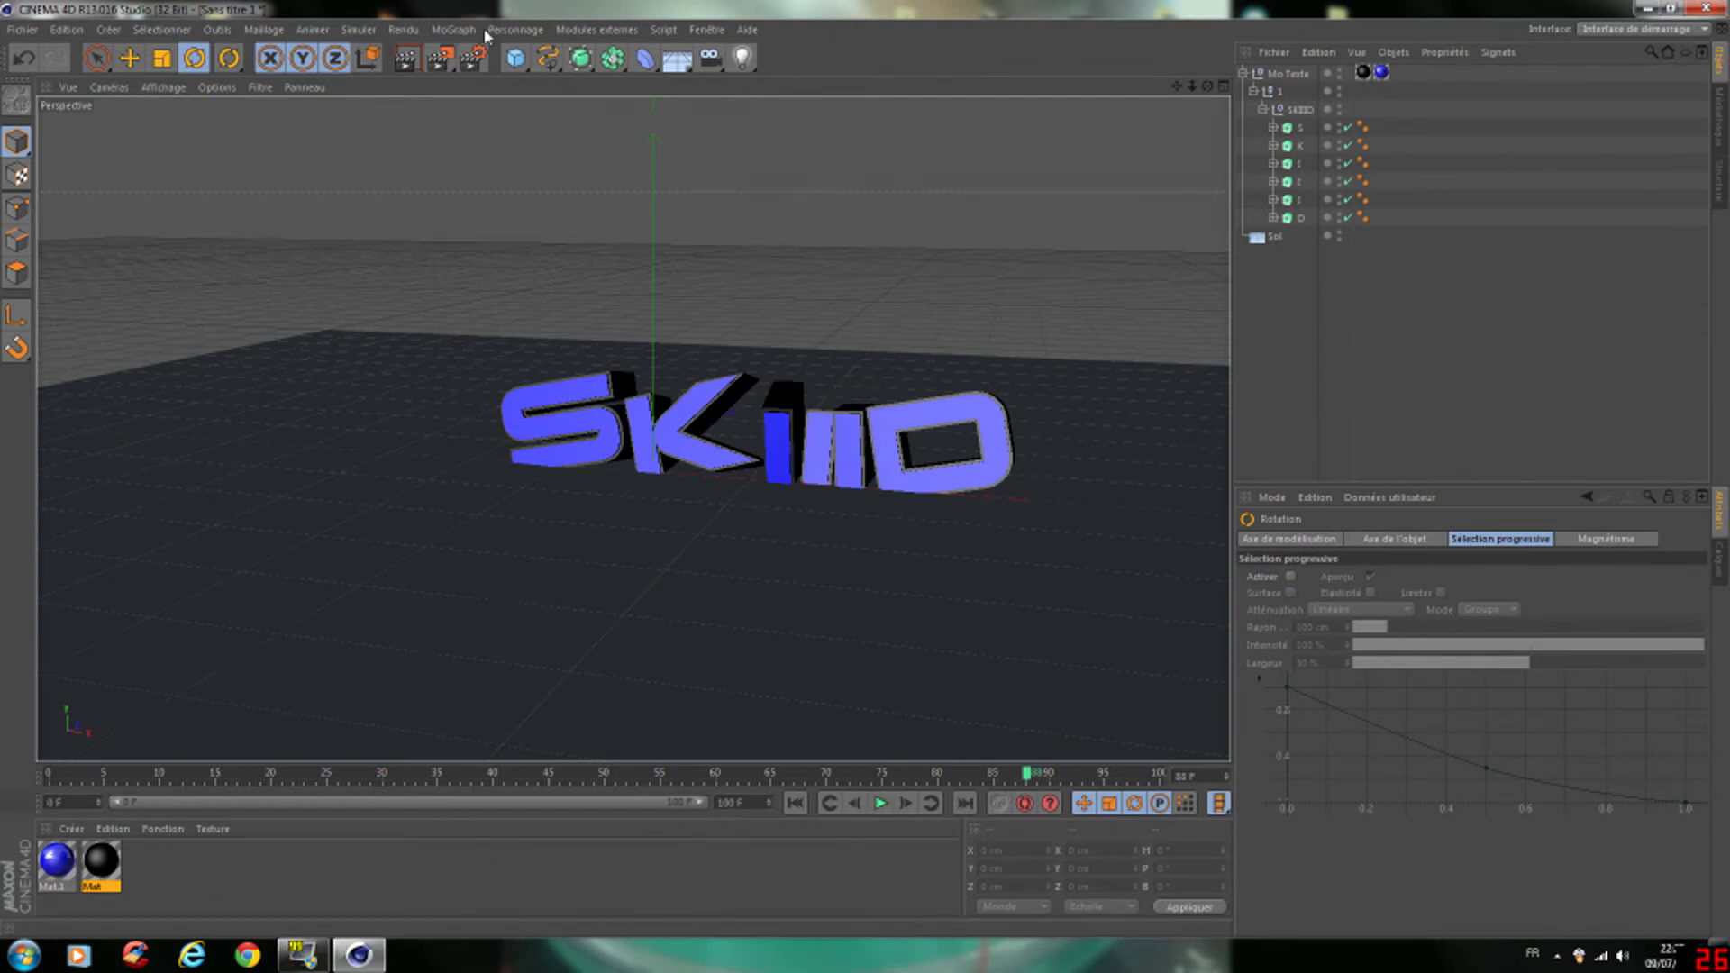
- Set the range of frames to render to all frames of the animation
click(472, 57)
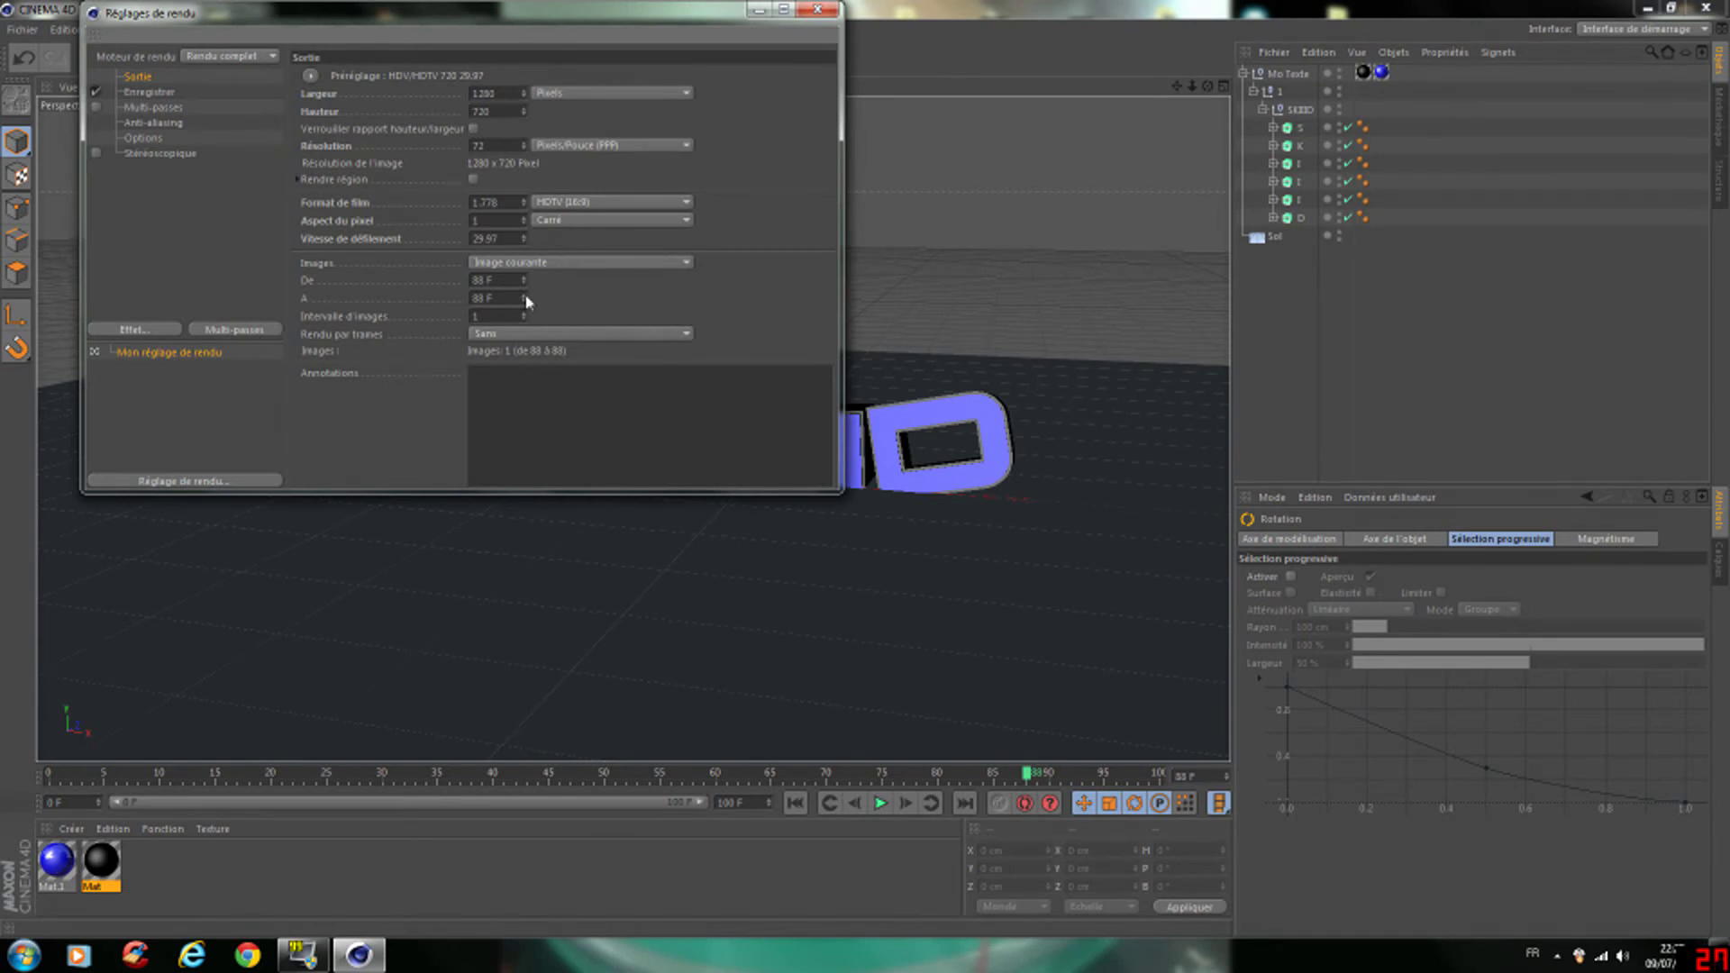
click(543, 262)
click(492, 334)
click(549, 262)
click(532, 317)
- Set the render to save as an AVI film named "intro impact" on the desktop
click(170, 94)
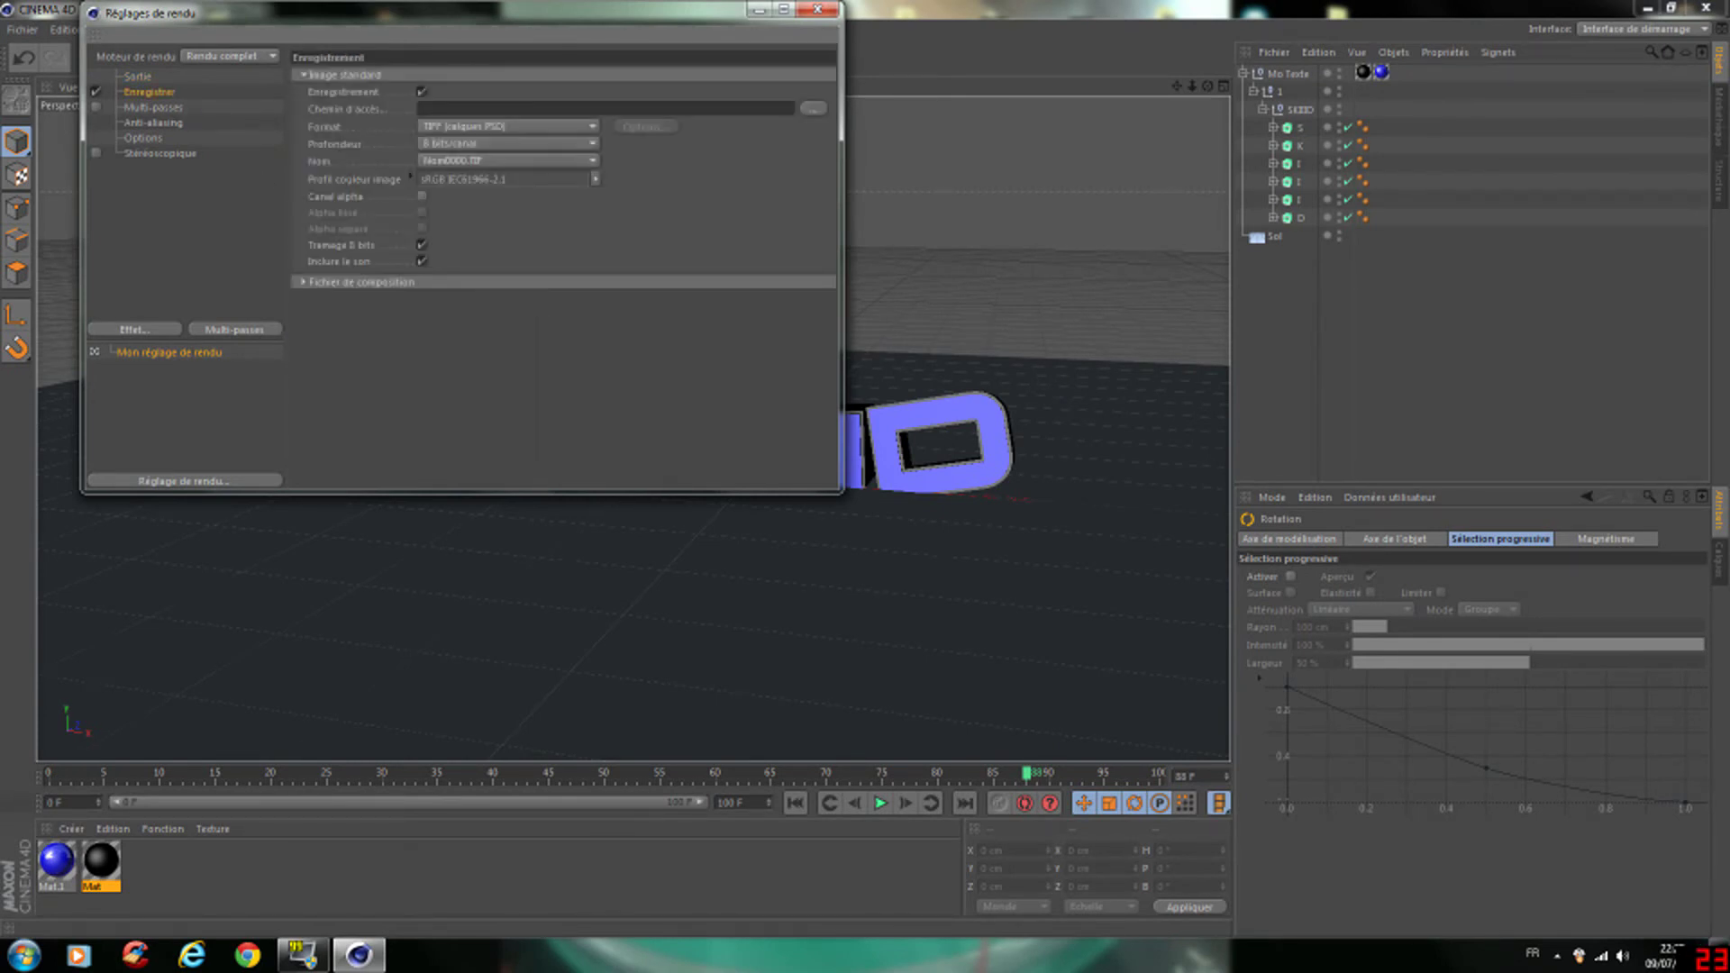
click(489, 132)
click(504, 604)
click(815, 108)
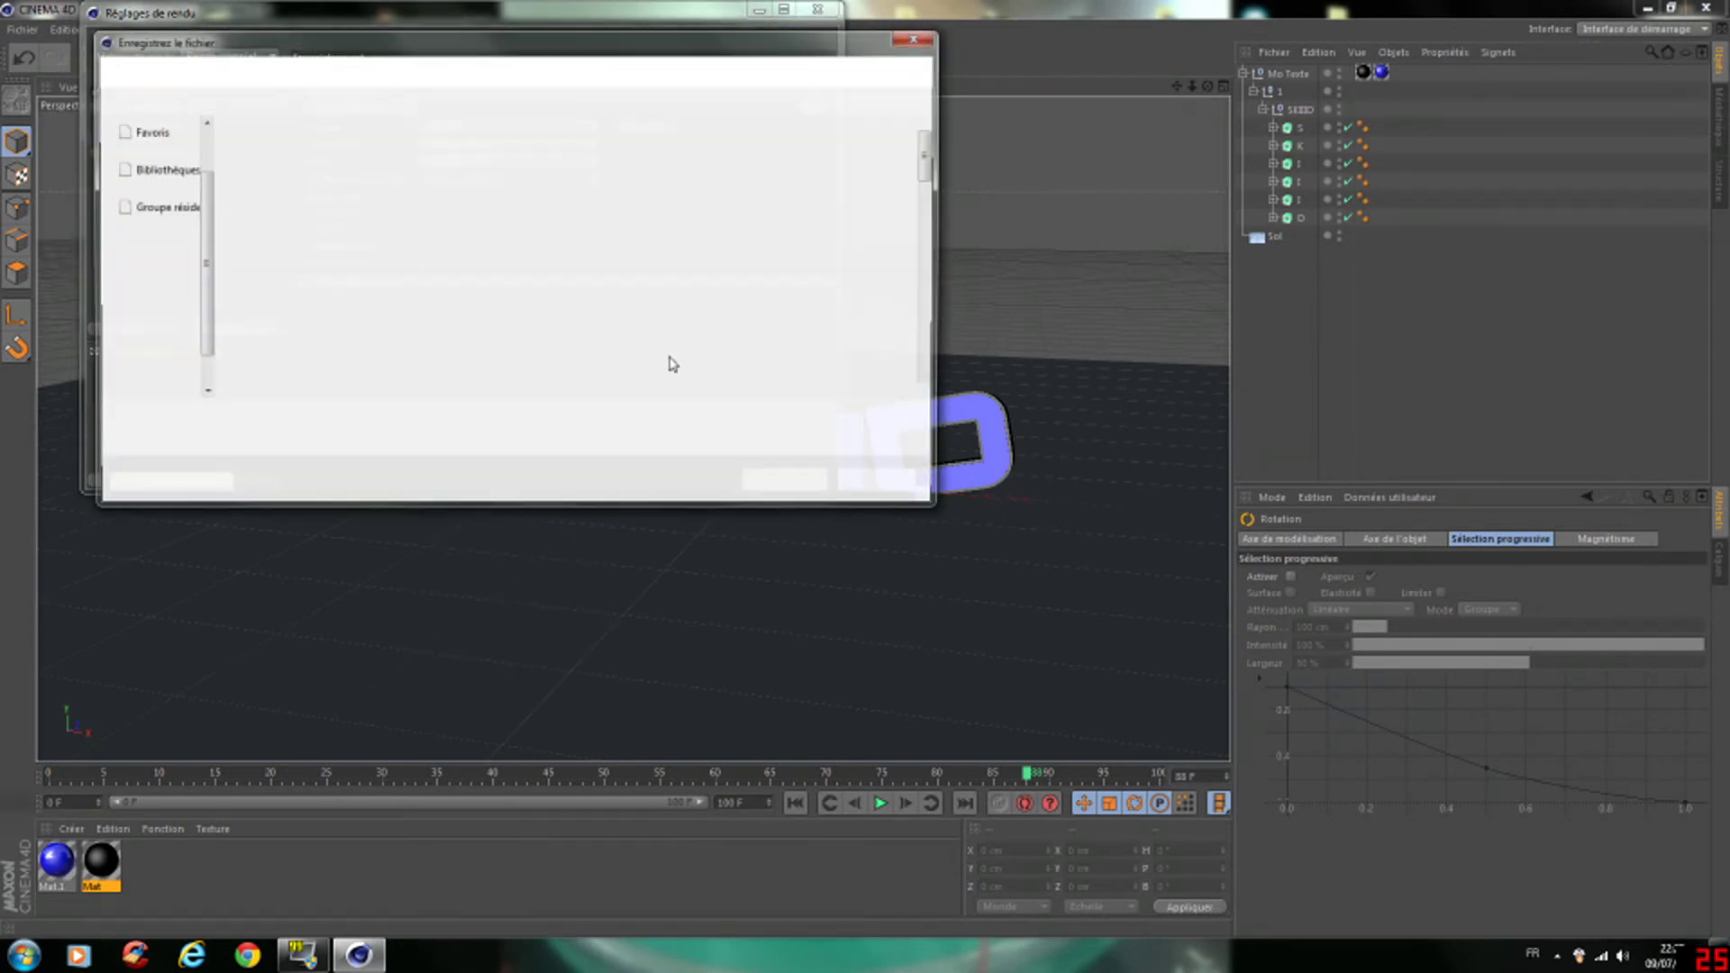
text(into)
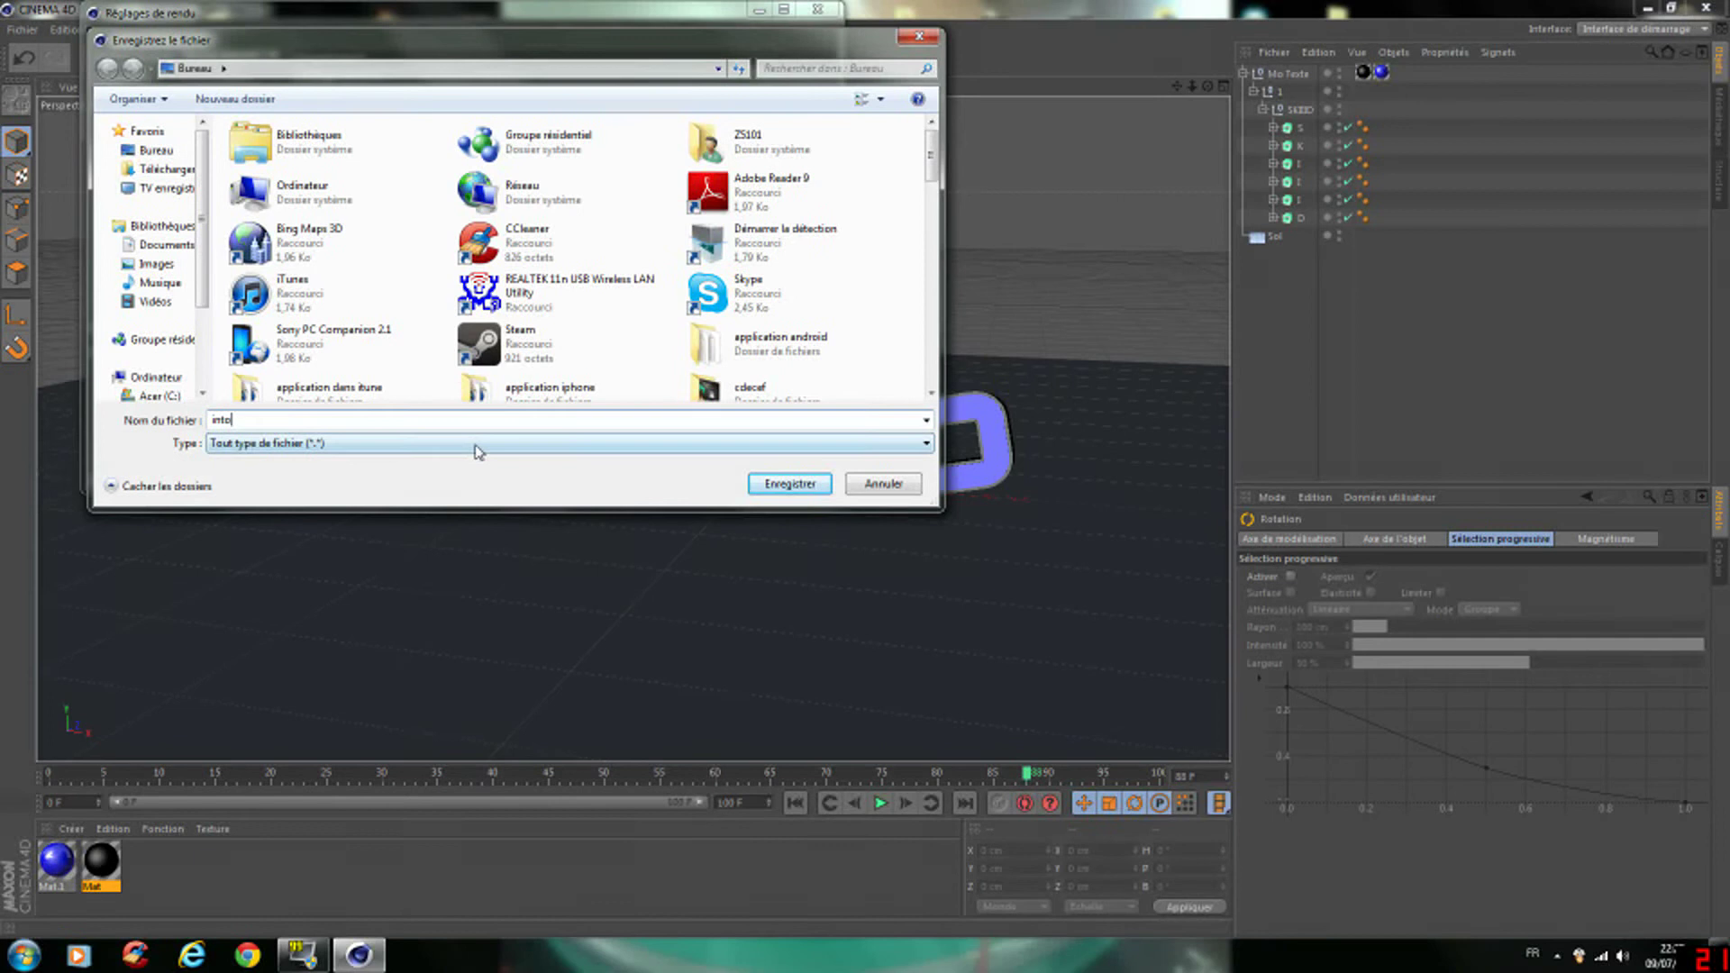
key(BackSpace)
text(ro impact)
click(777, 483)
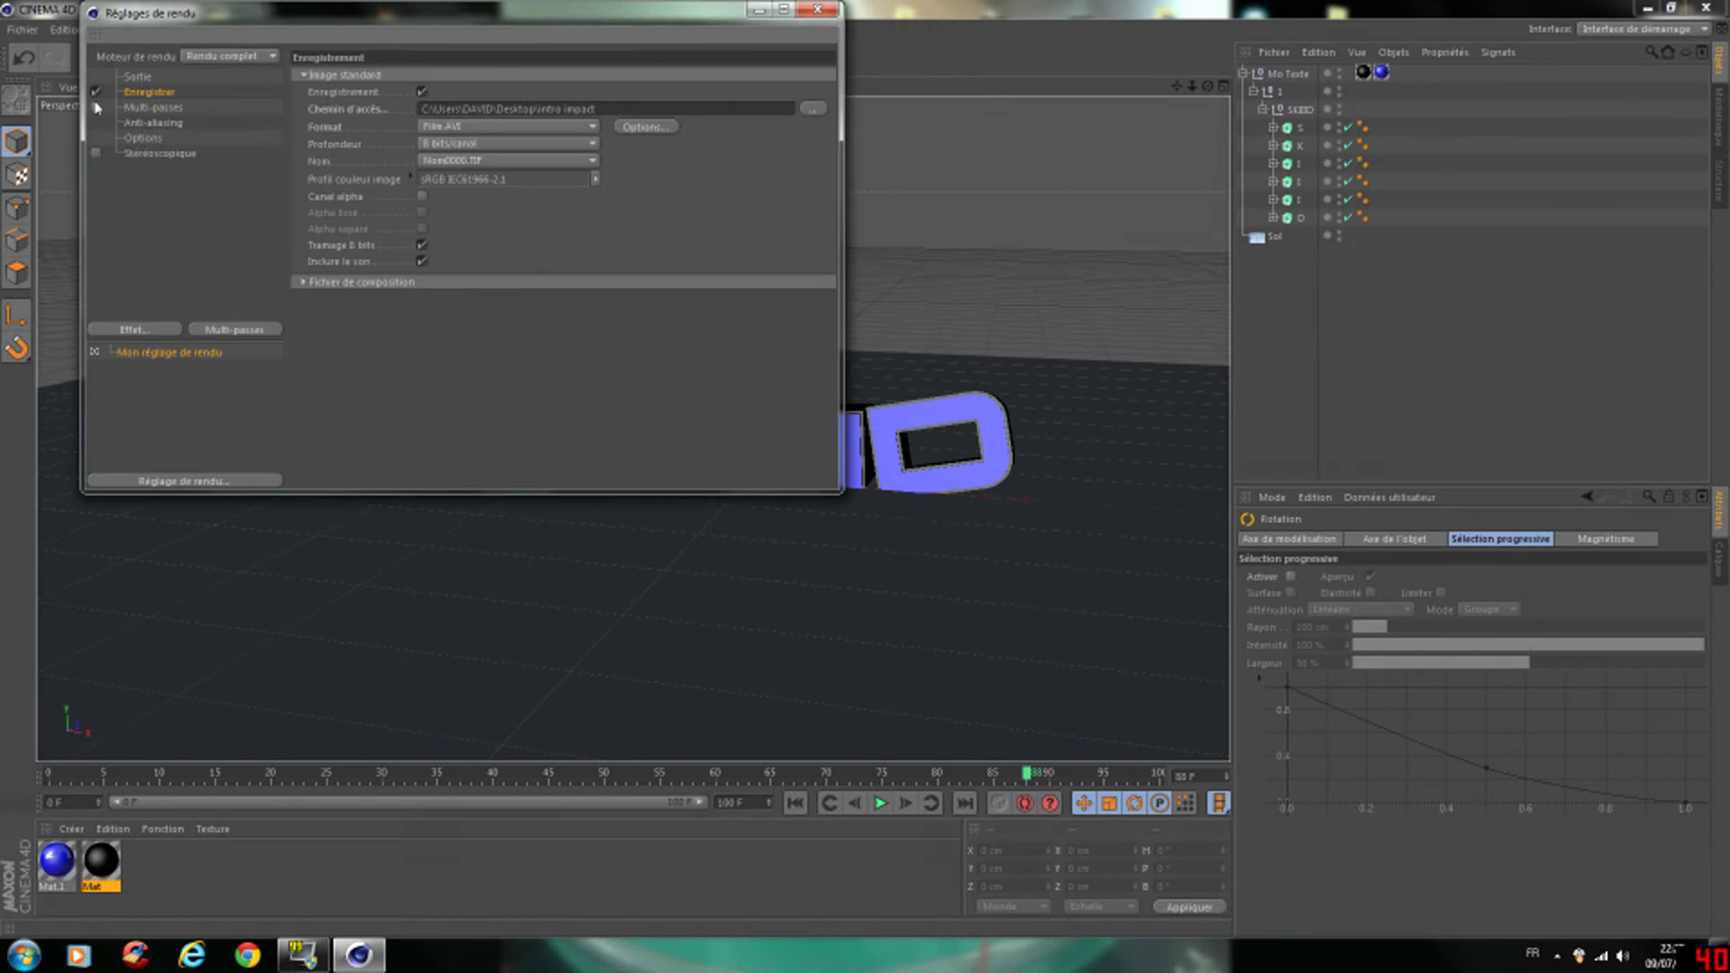
- Set the render anti-aliasing to Au mieux, check the remaining render options and close the render settings
click(152, 108)
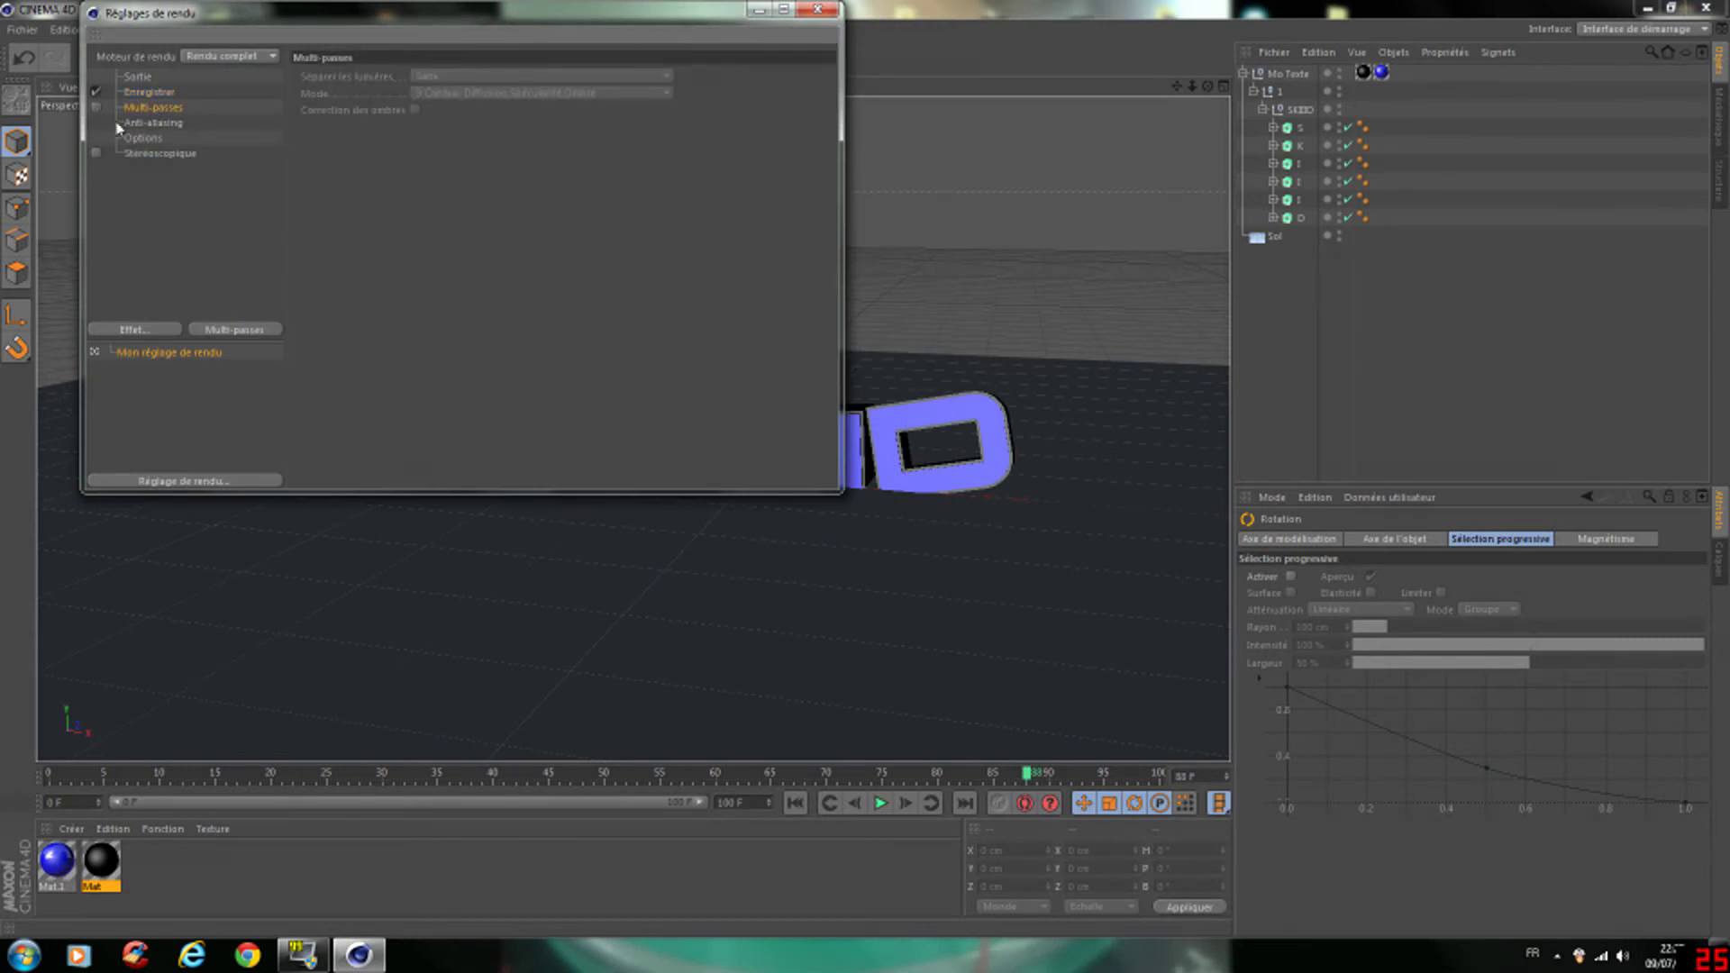
click(144, 122)
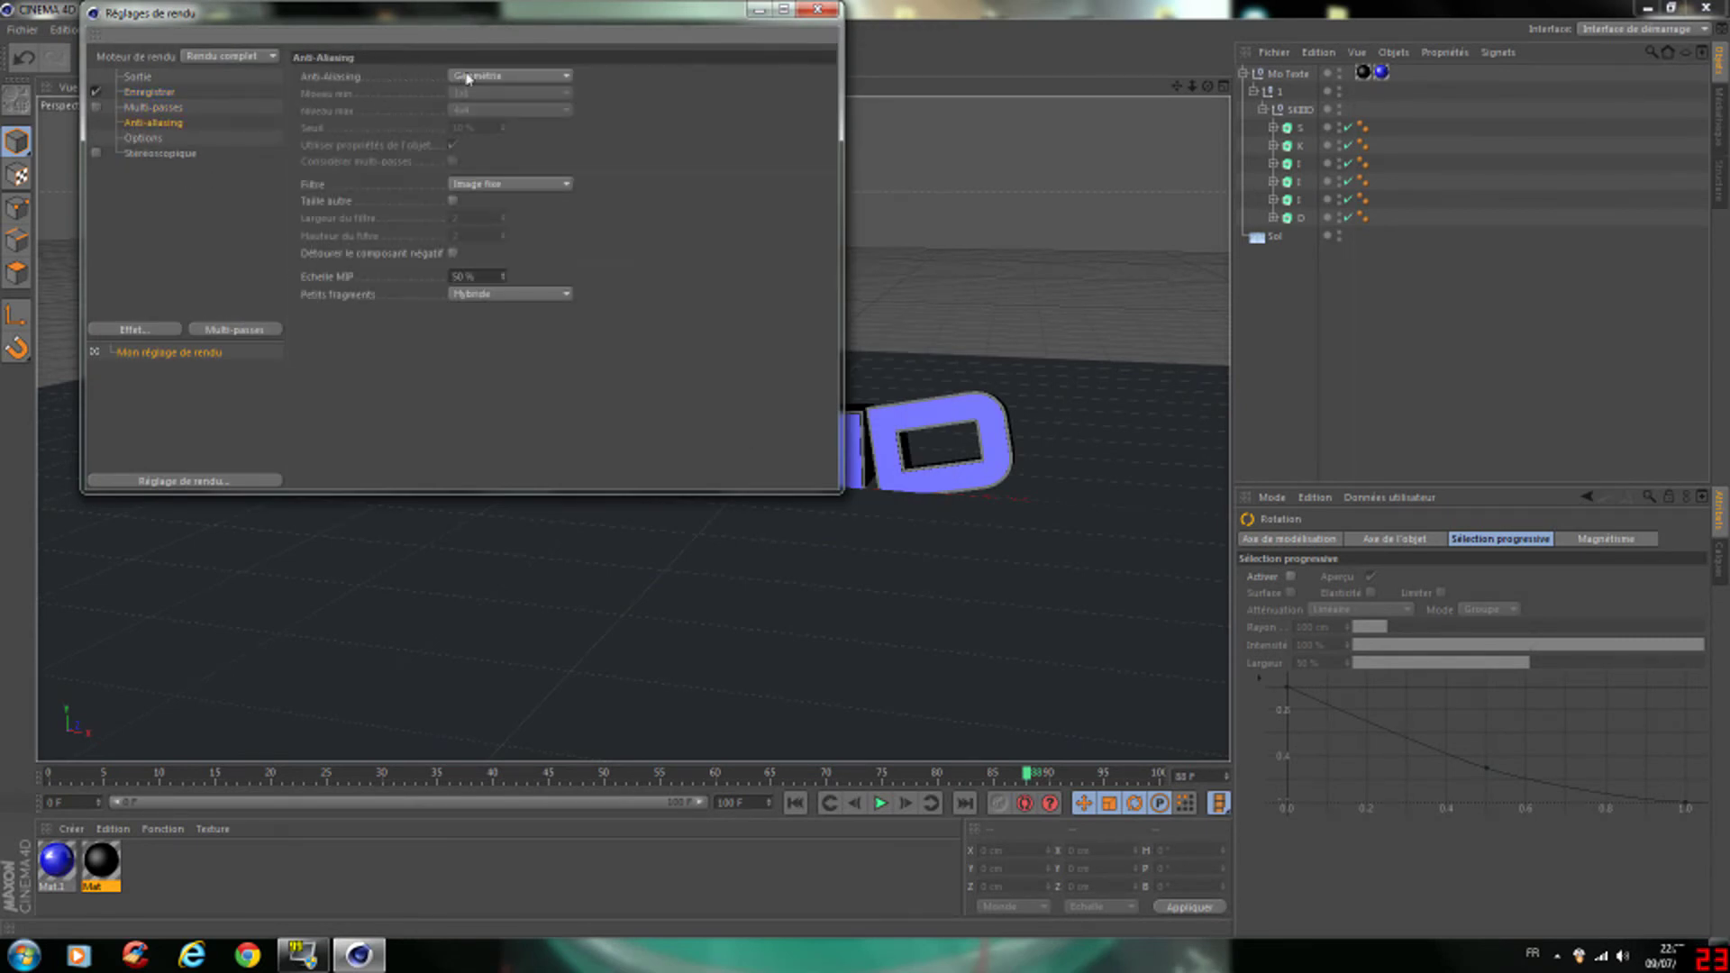
click(503, 77)
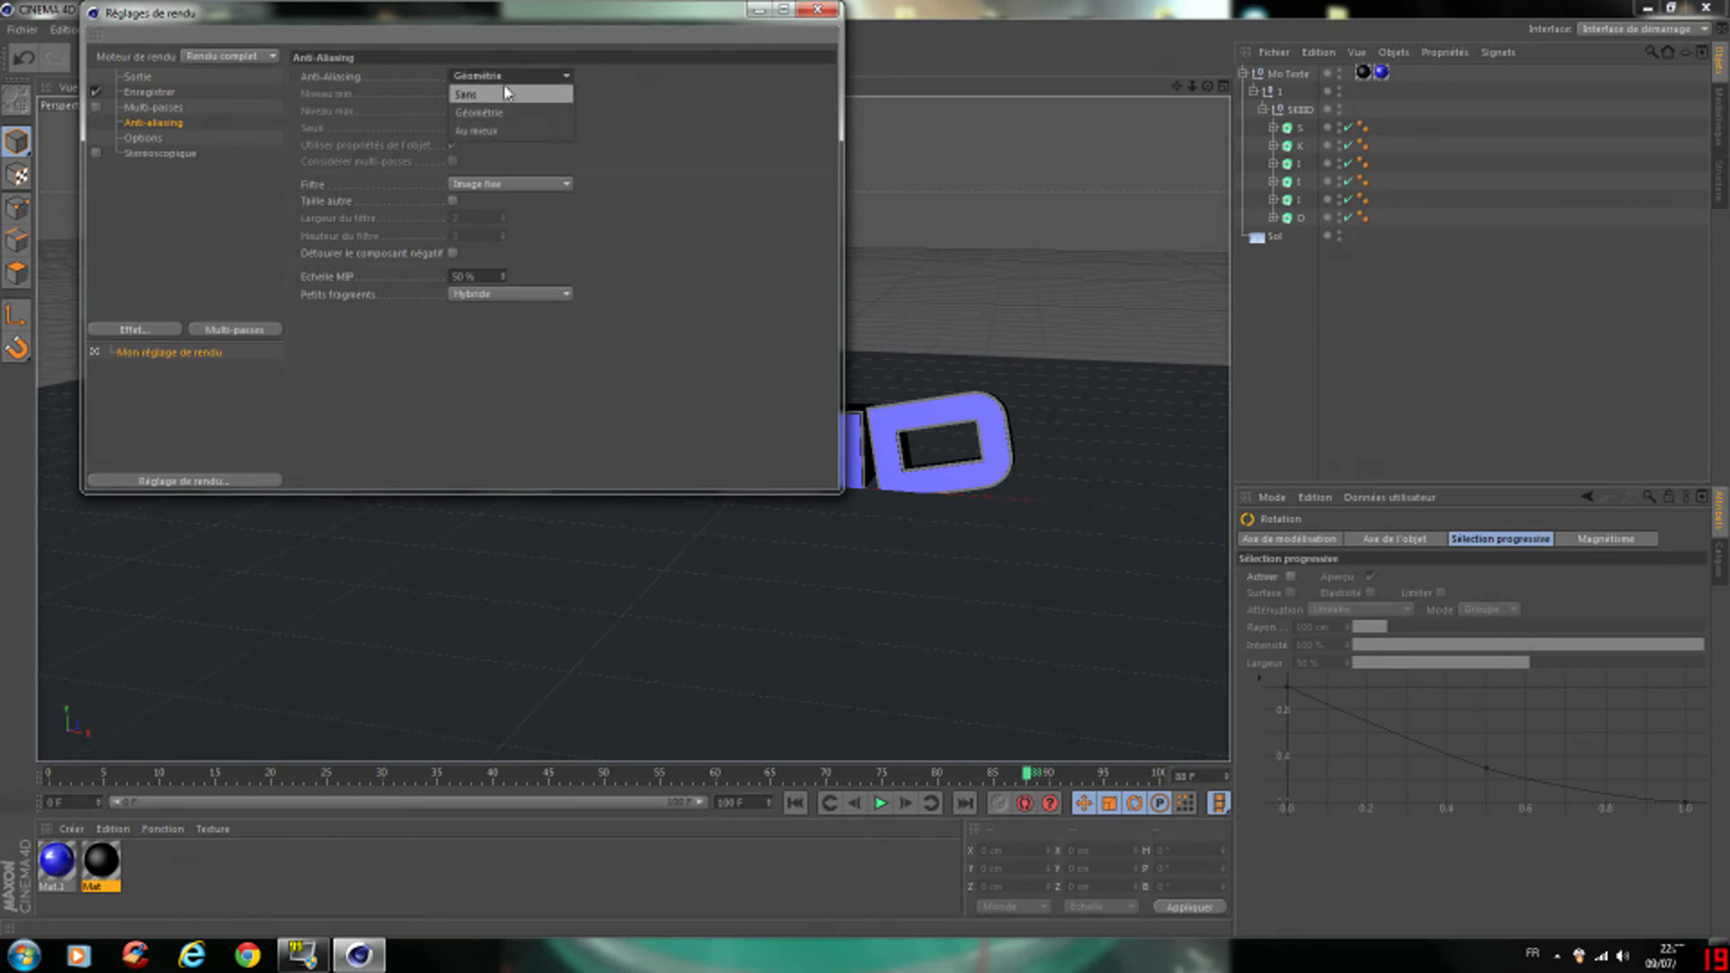
click(502, 128)
click(502, 109)
click(501, 146)
click(155, 139)
click(163, 154)
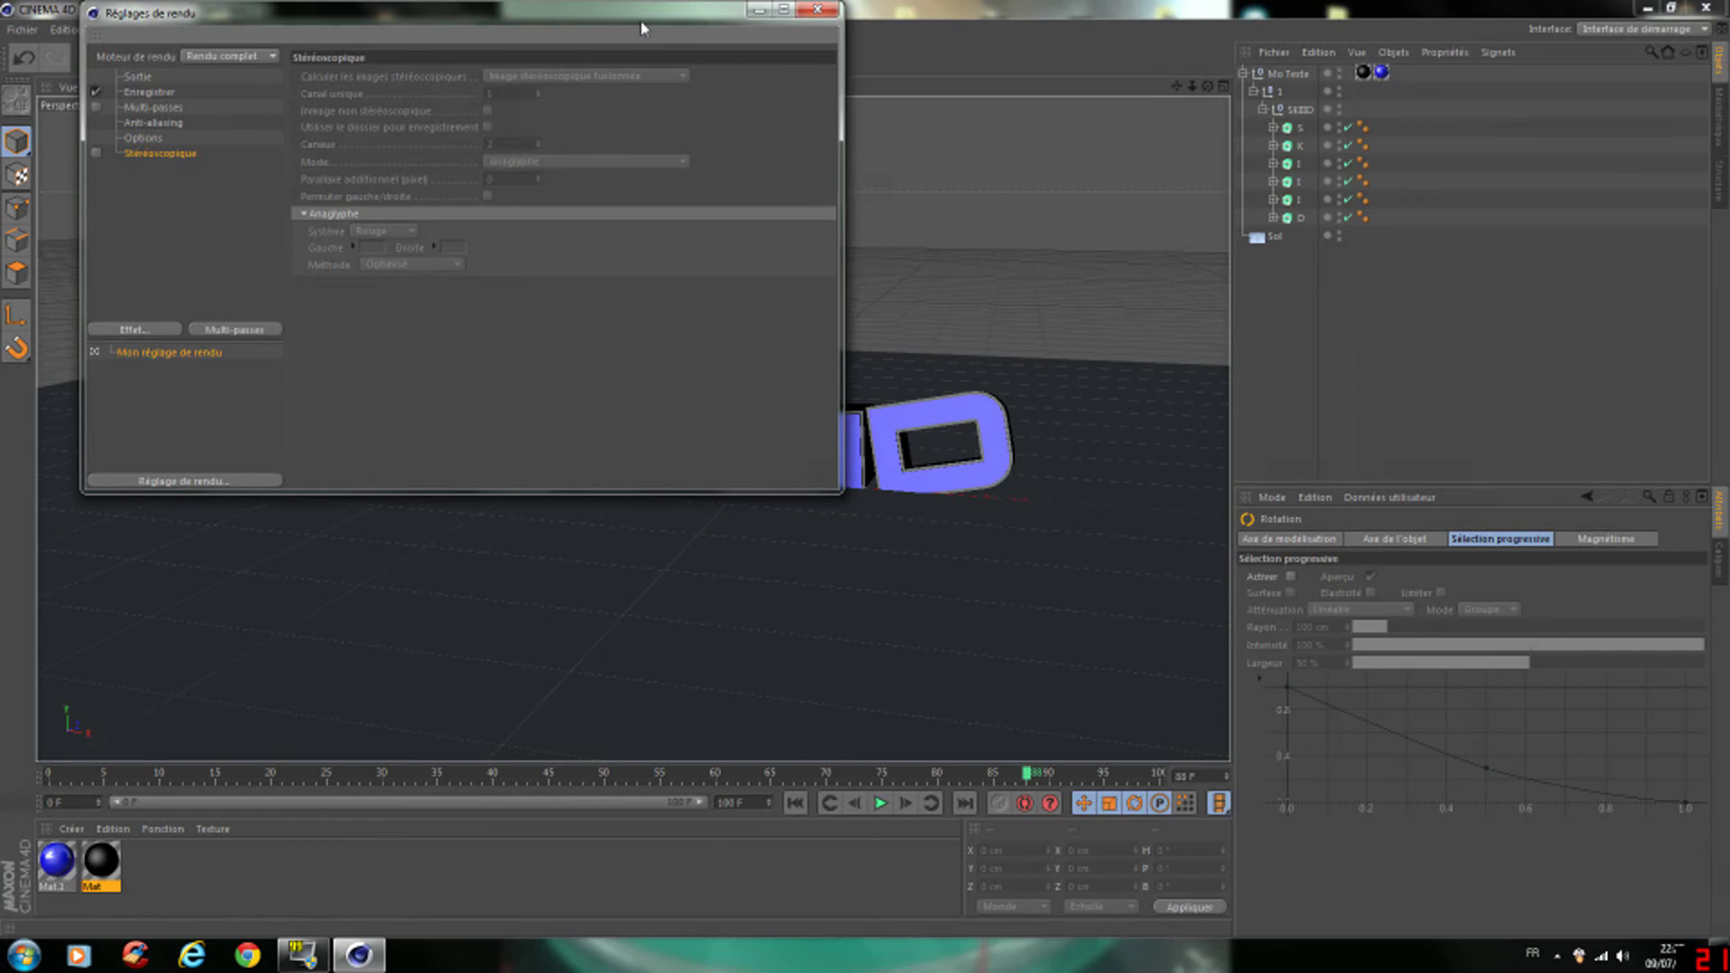
click(806, 12)
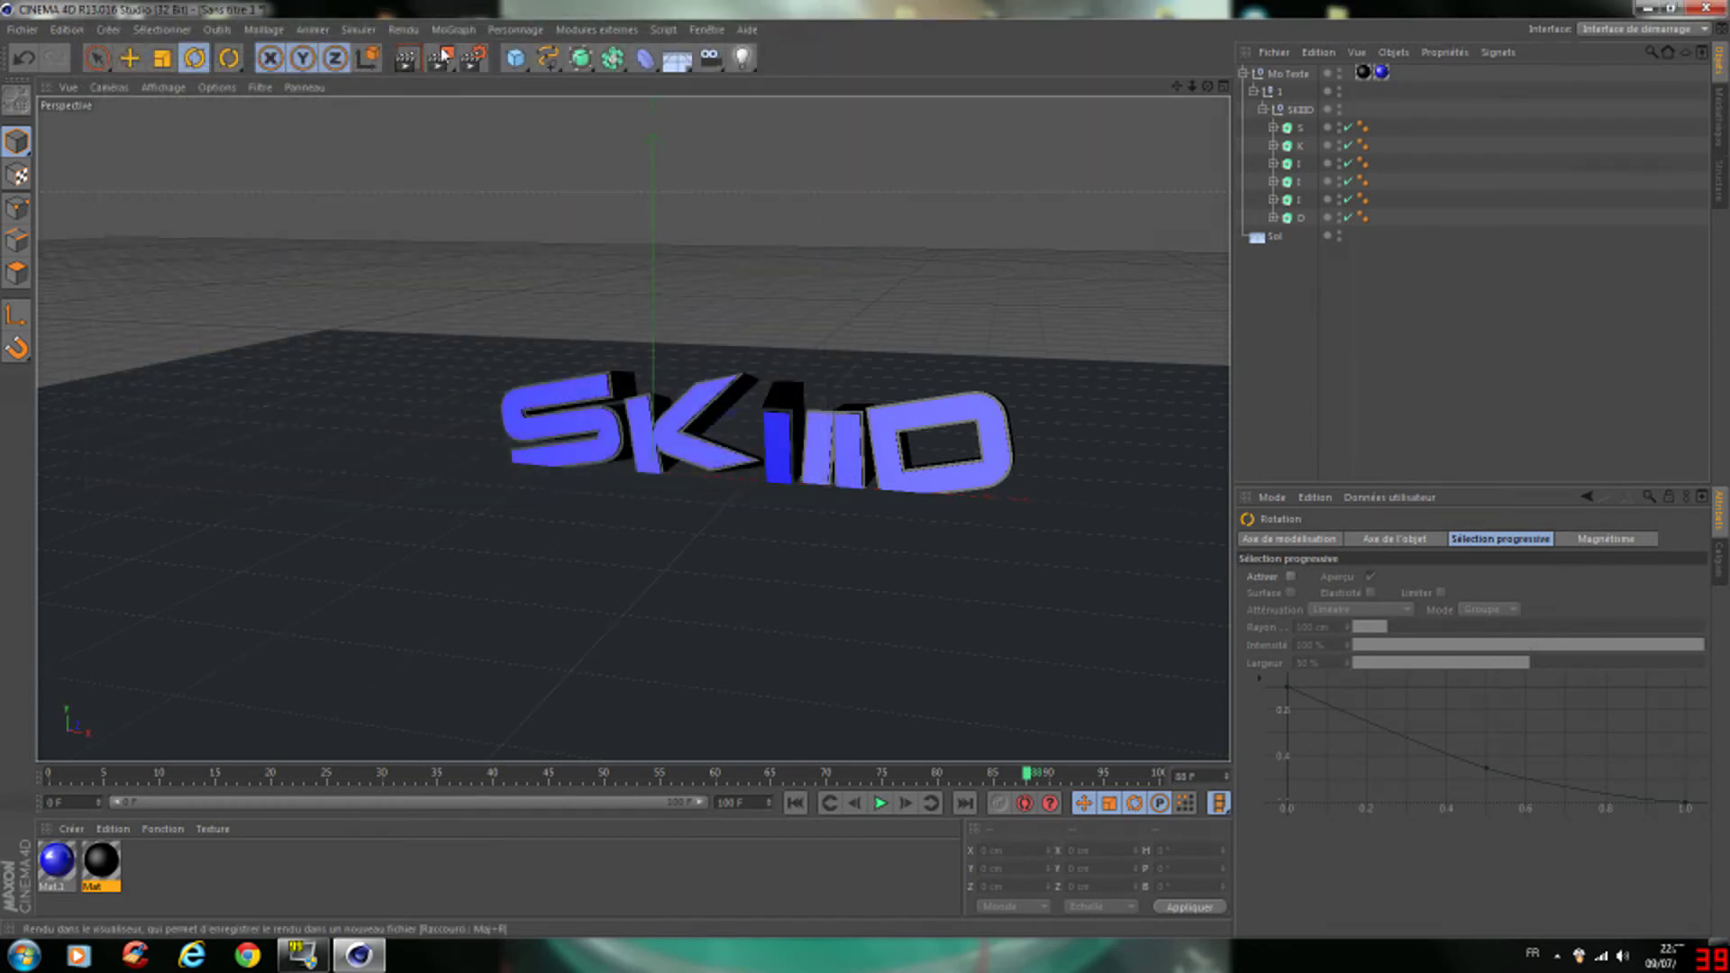
click(446, 58)
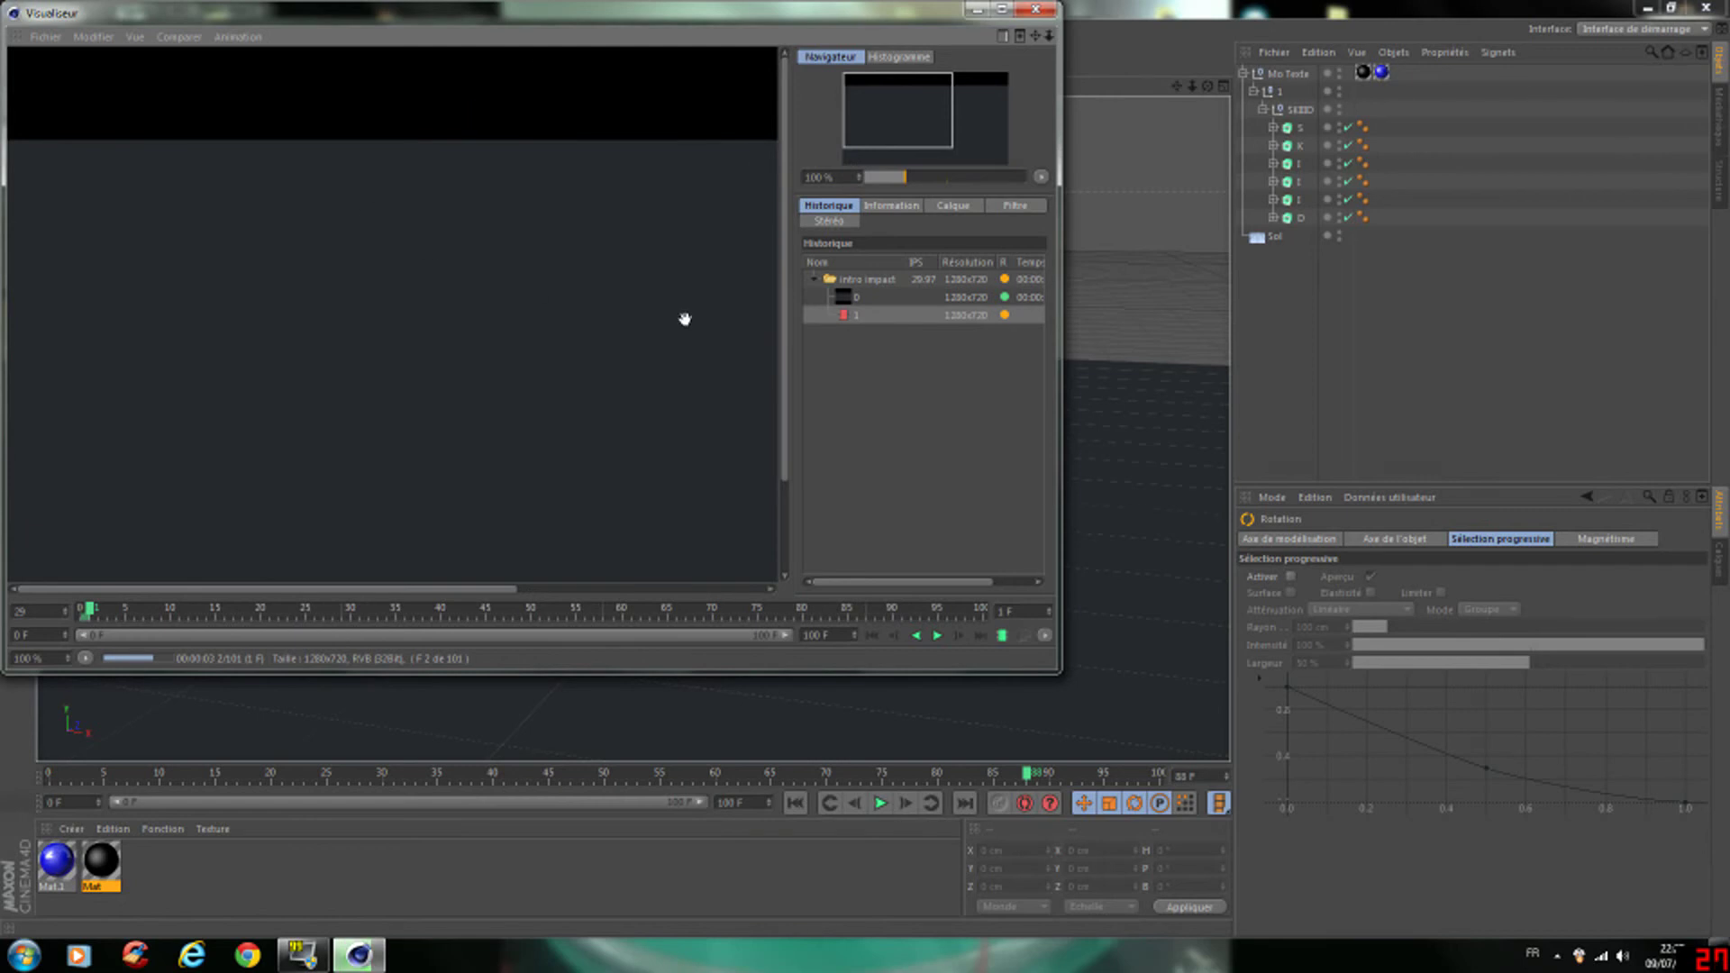
click(1043, 9)
click(933, 533)
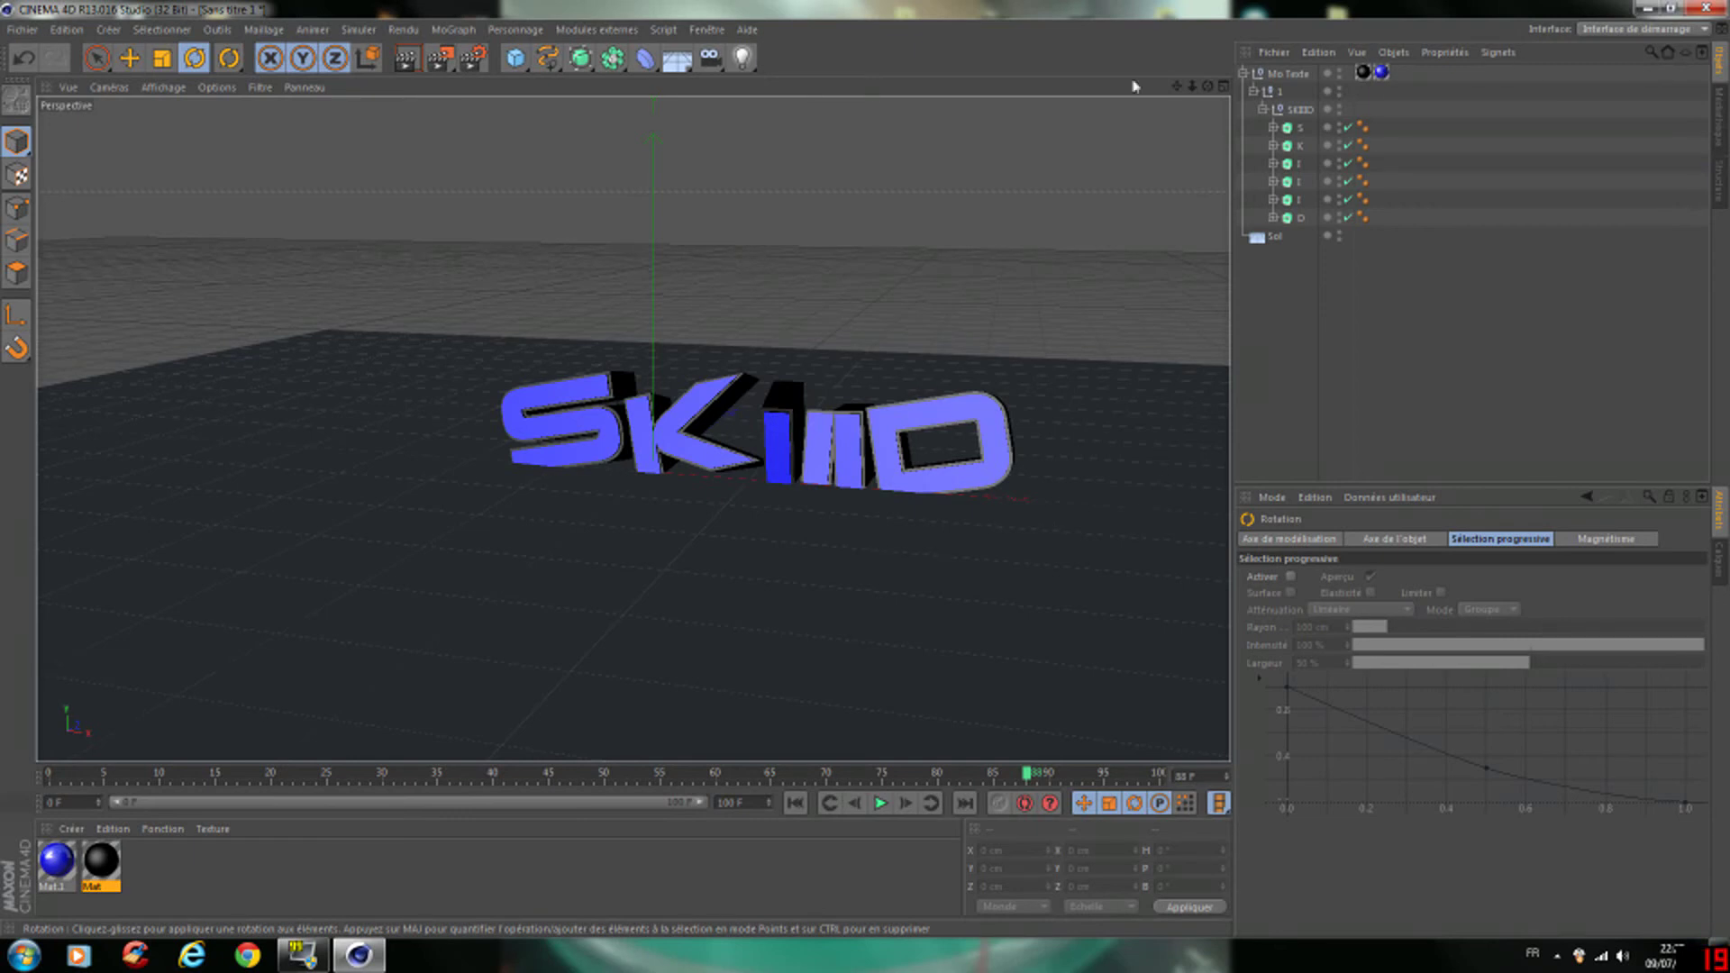
- Add a second floor object and set its P rotation to 90° so it stands up as a wall
click(678, 59)
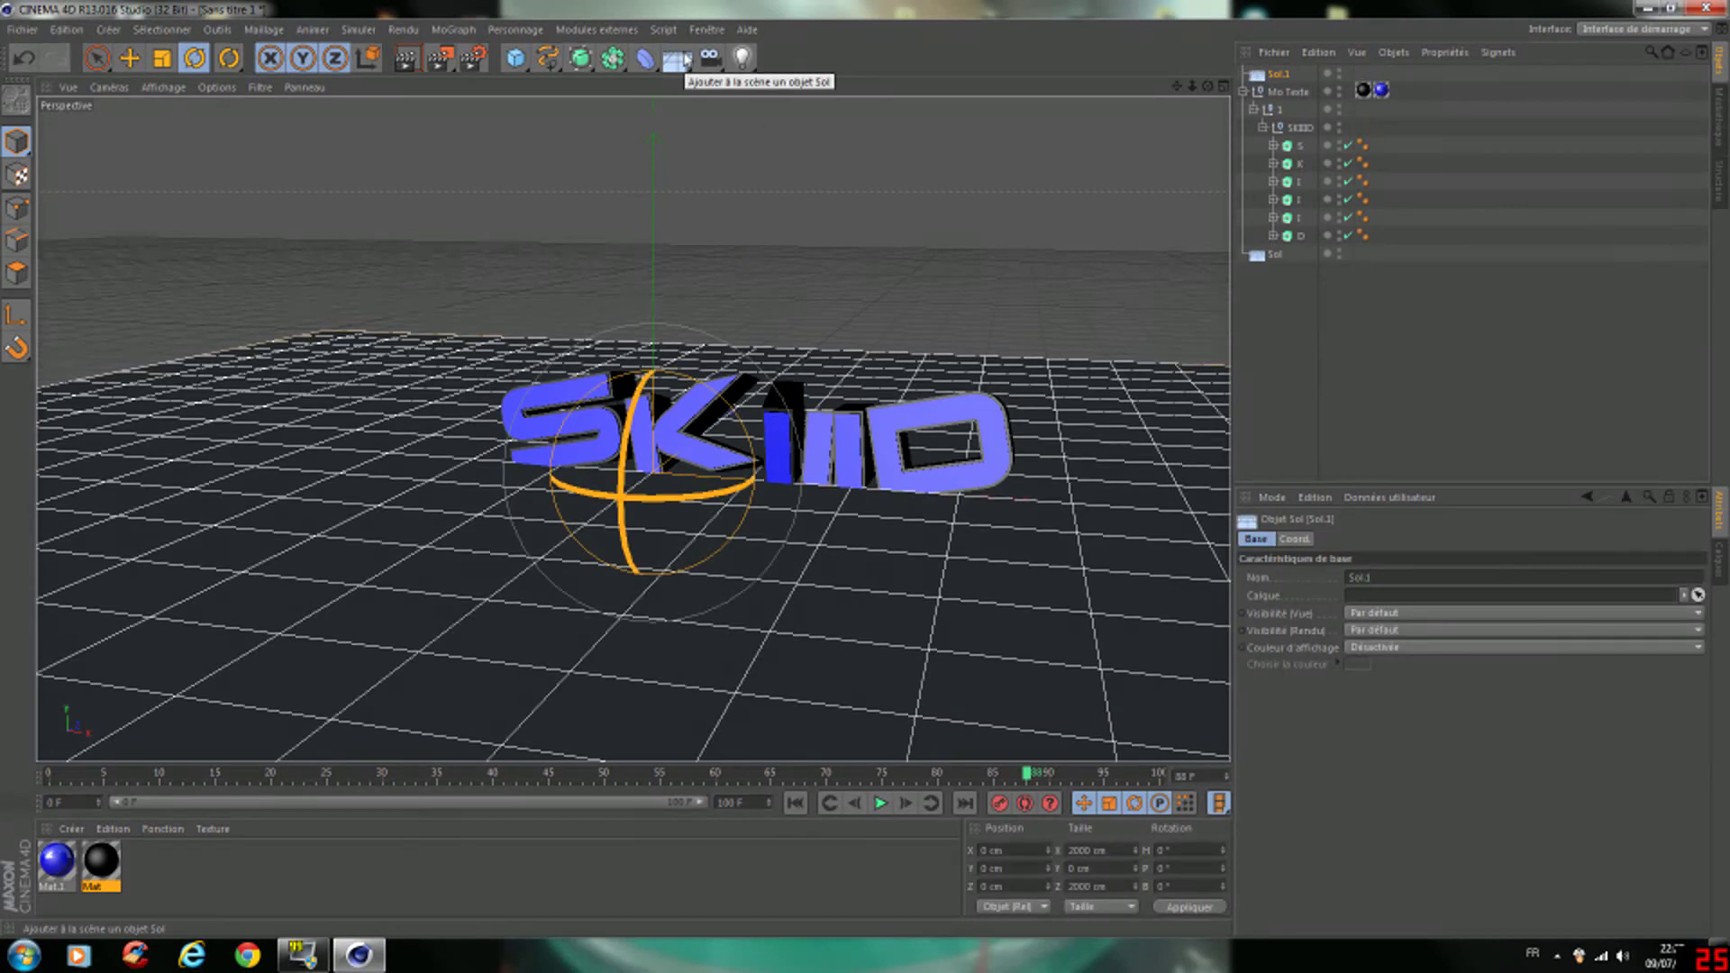
key(r)
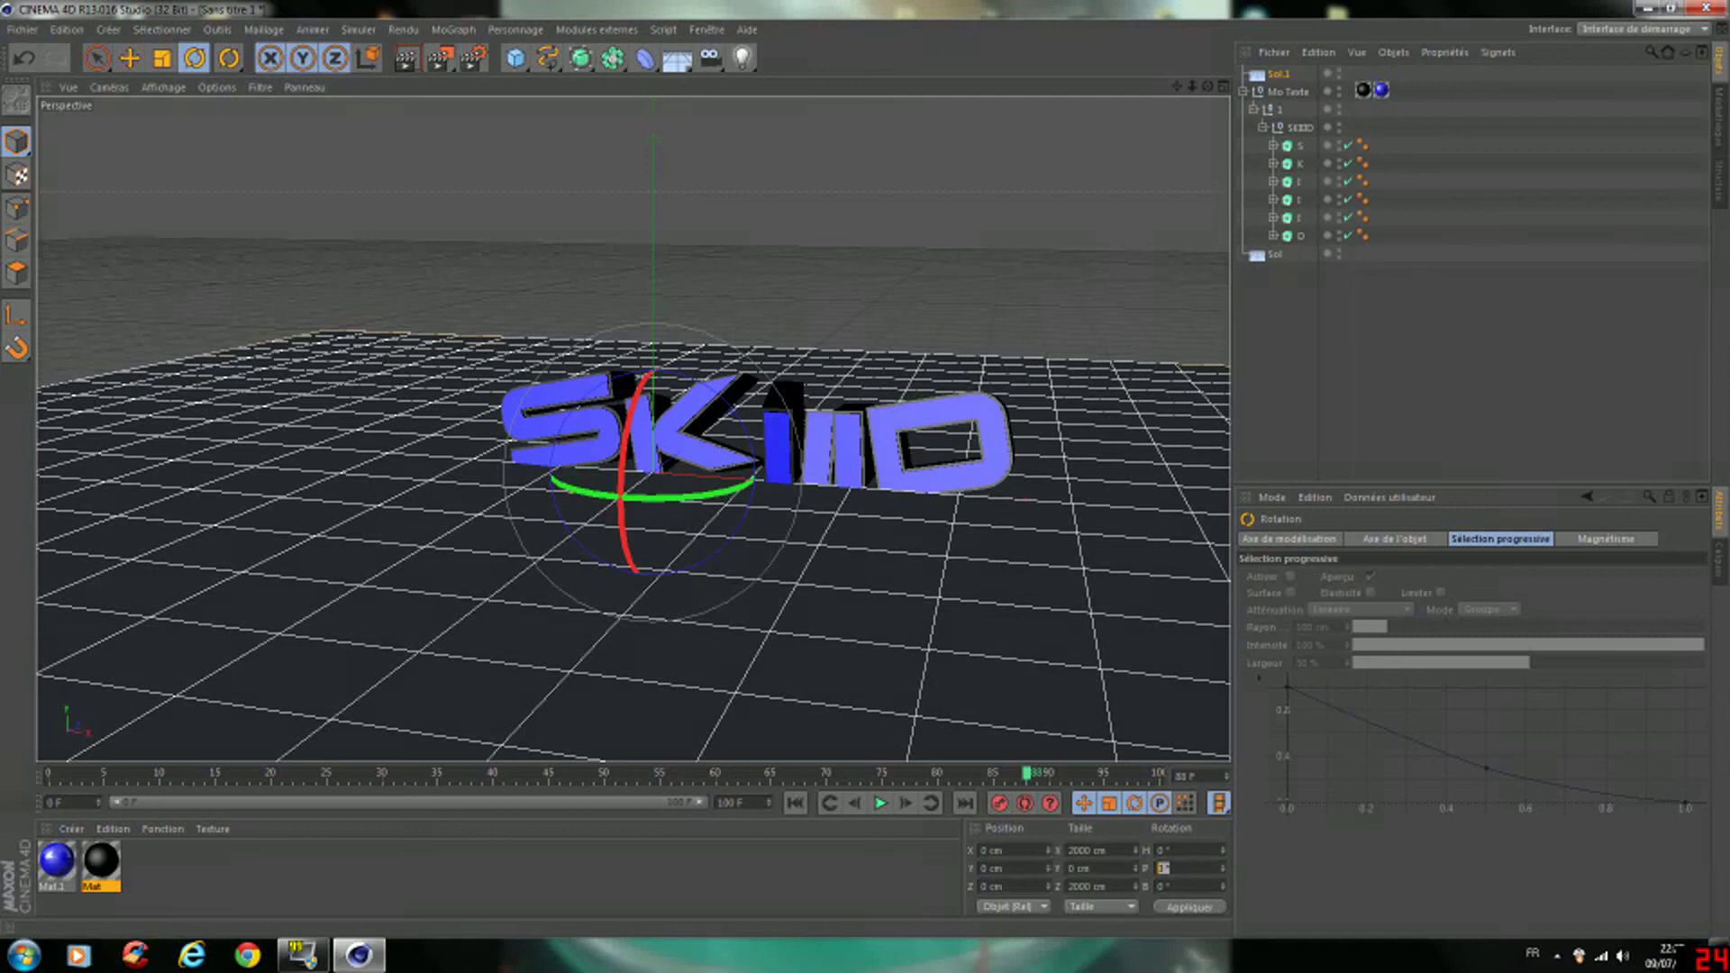
key(Return)
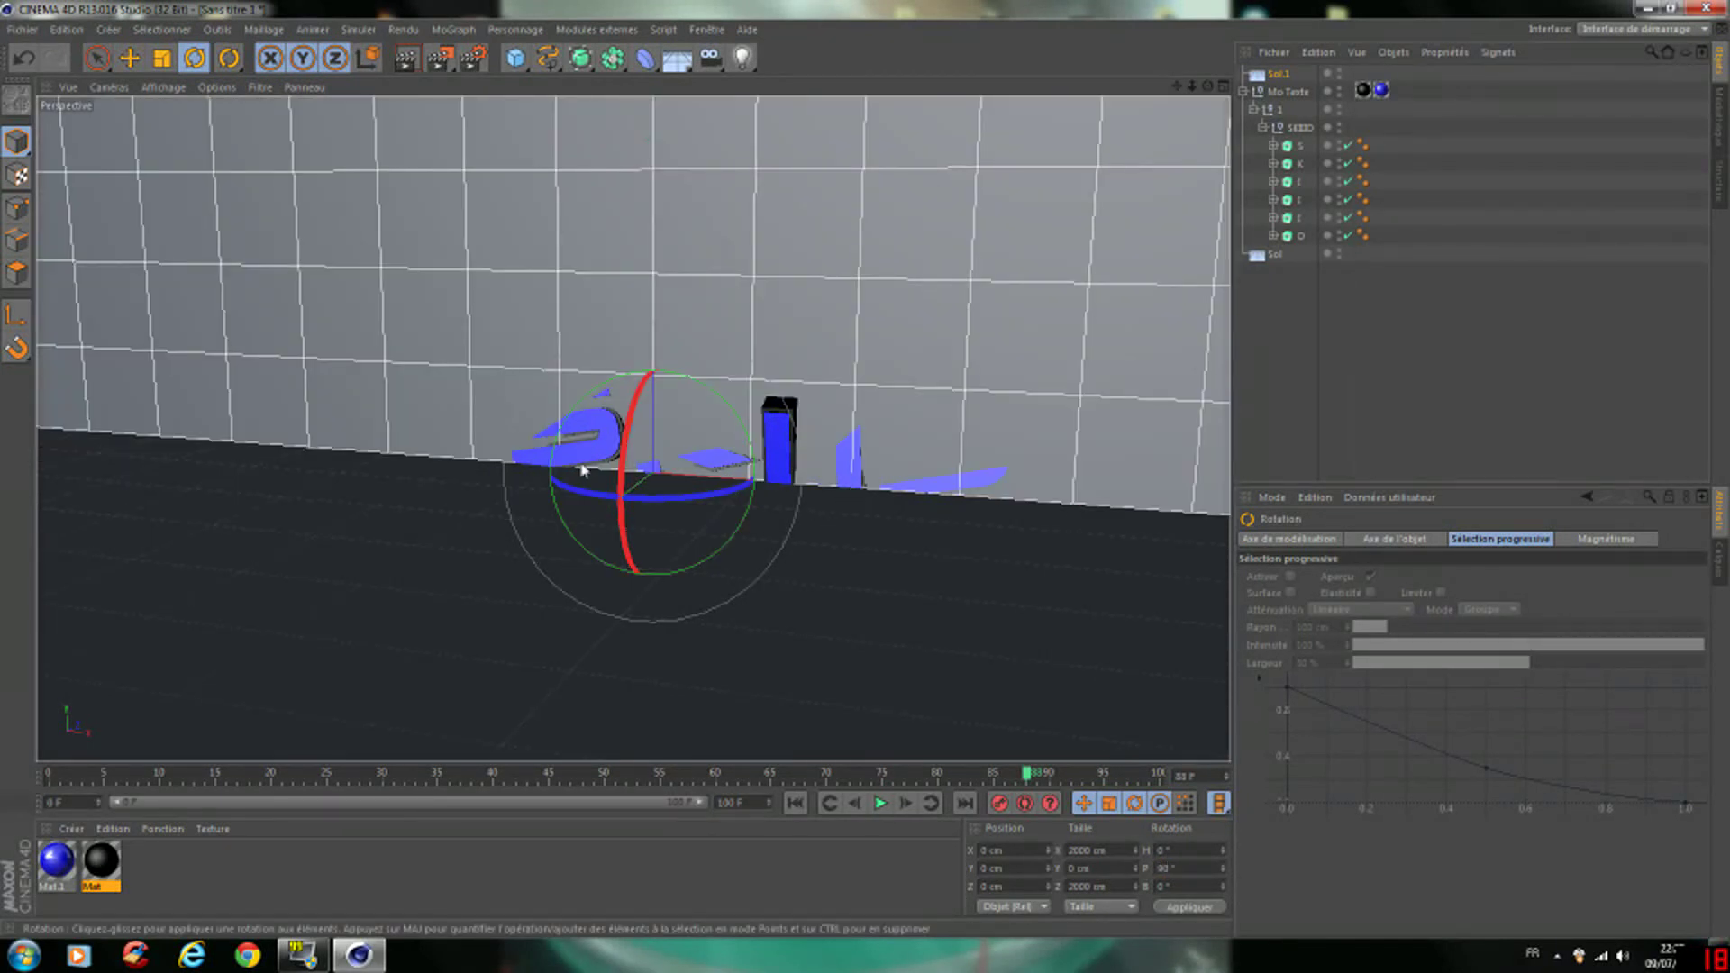
- Move the upright wall back behind the letters to Z about 539 cm
key(e)
drag(598, 511, 755, 420)
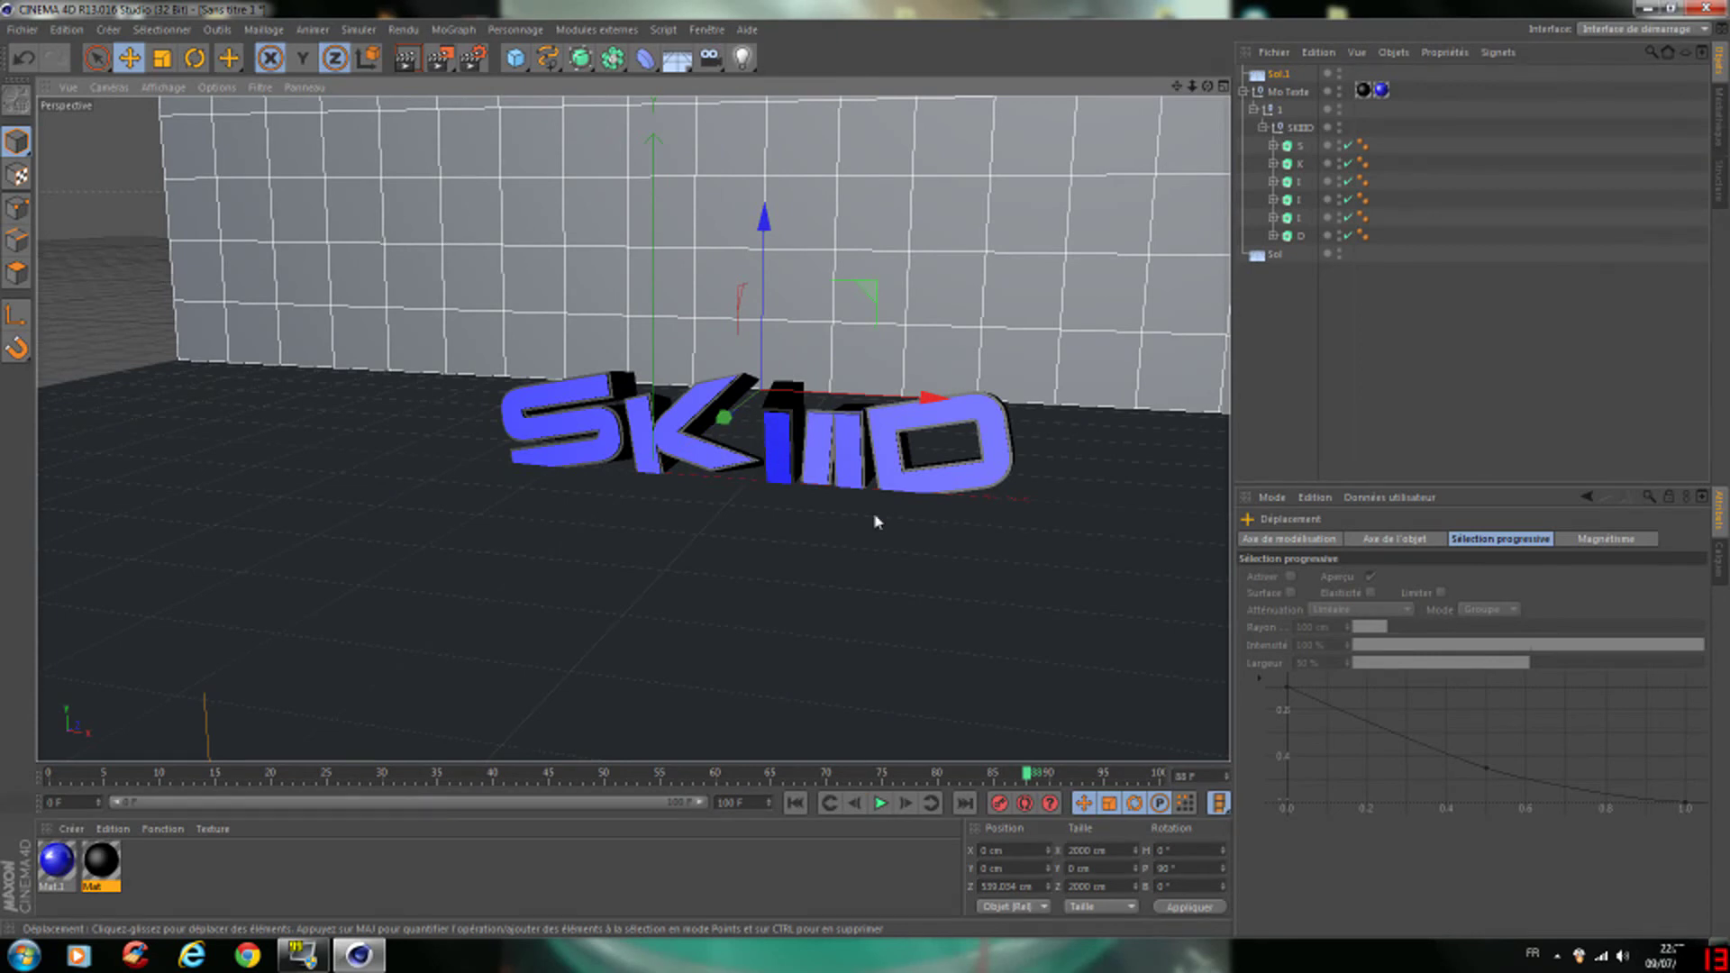
click(713, 647)
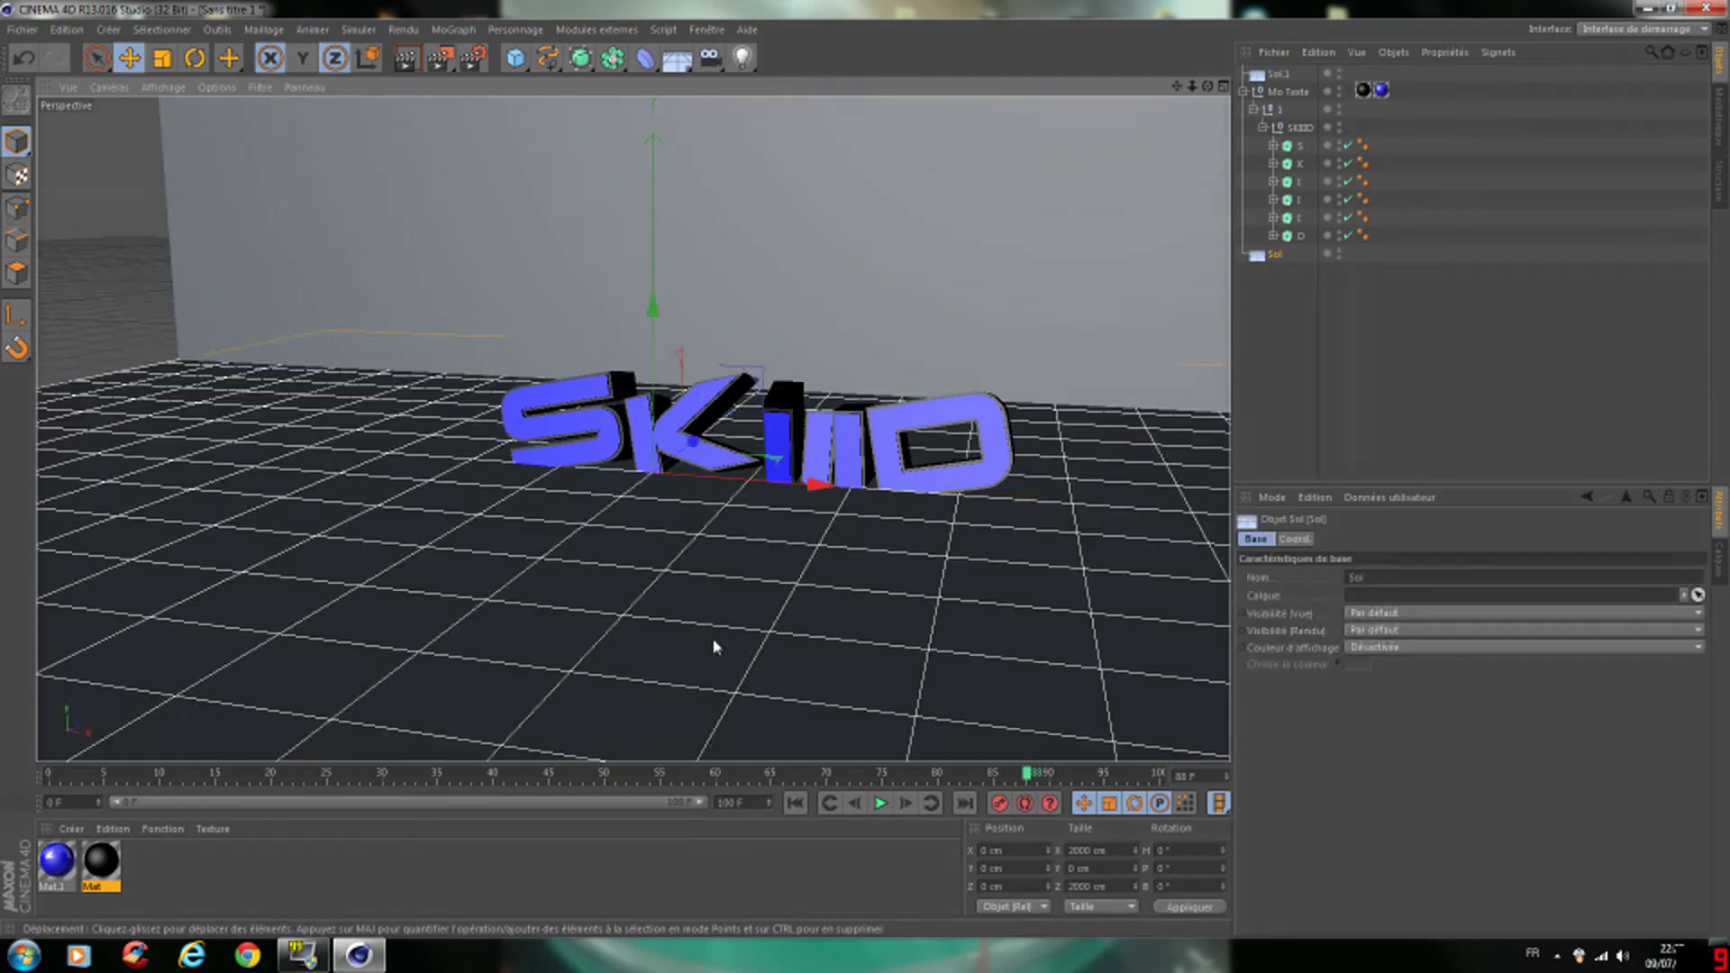
- Create a new material and set its colour to bright red, RGB 252, 0, 0
click(56, 865)
double_click(163, 881)
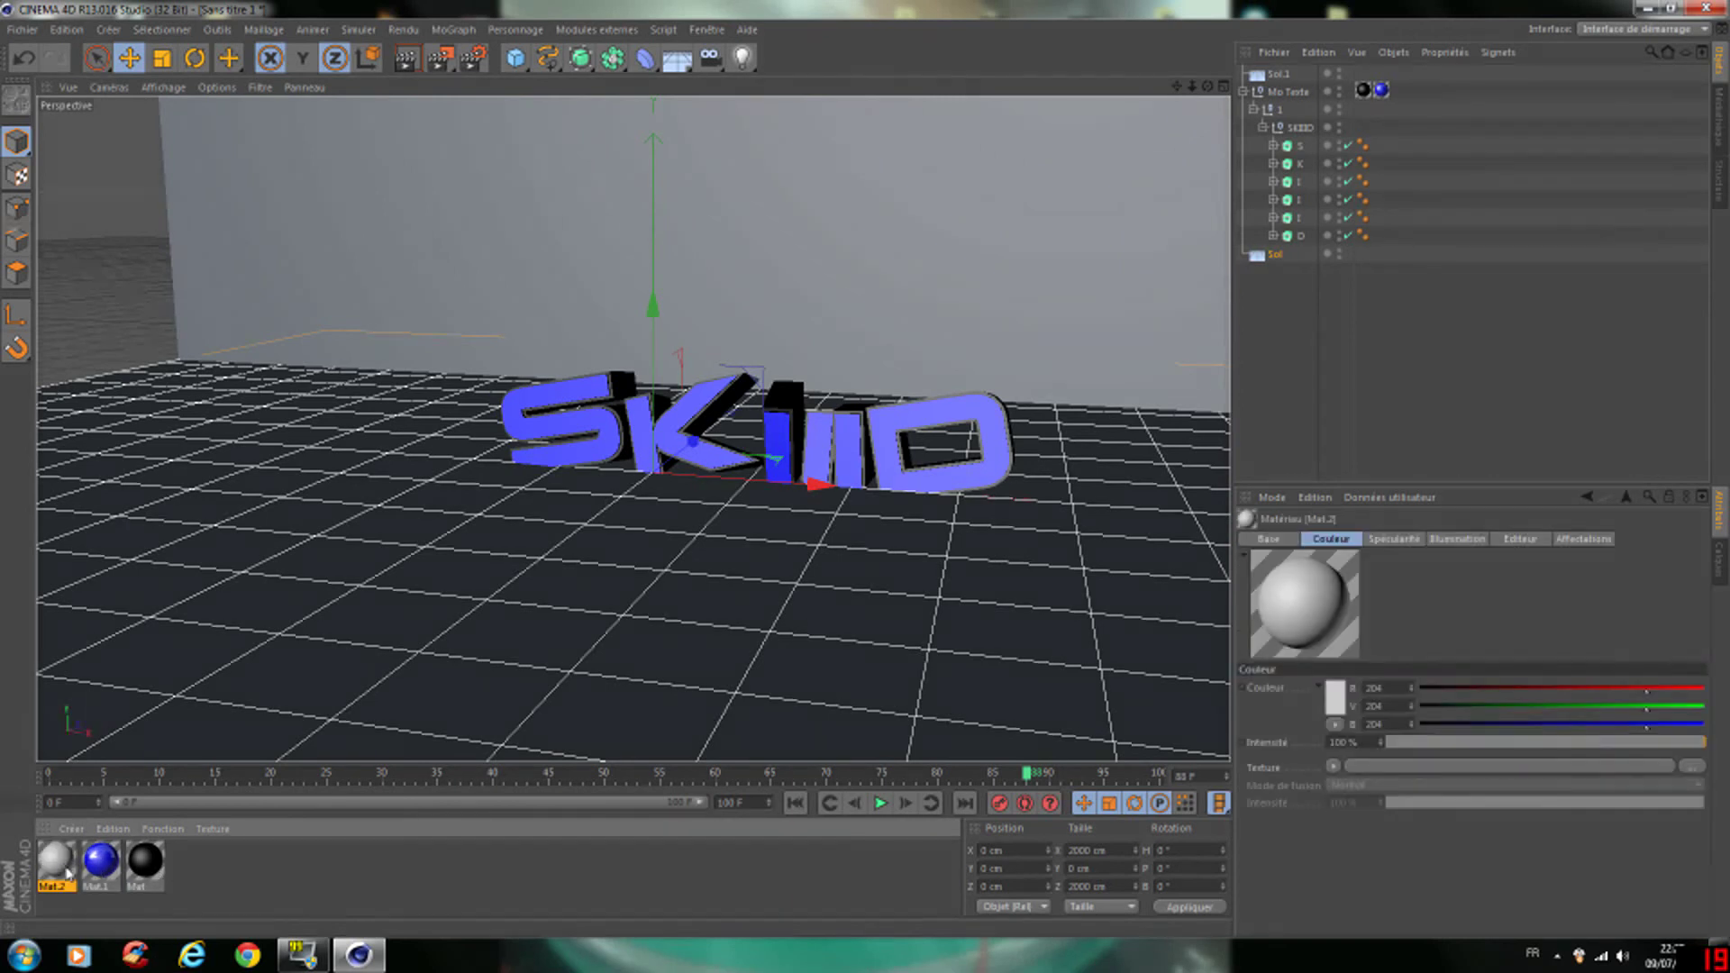
double_click(67, 870)
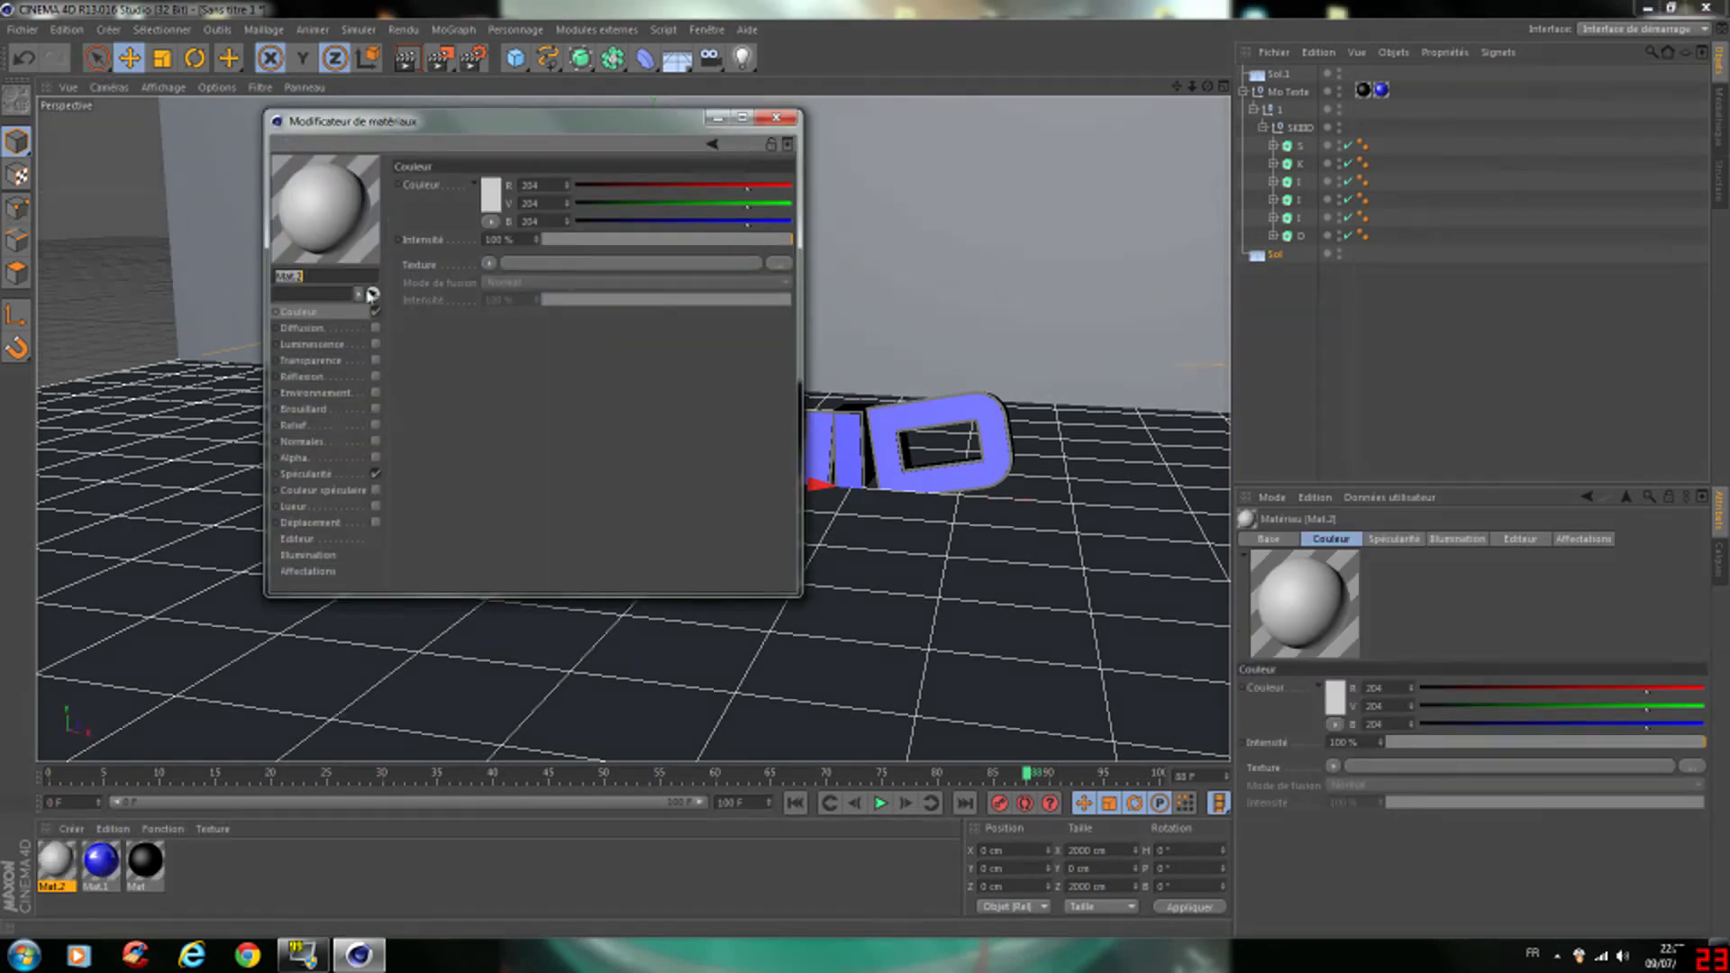
click(494, 193)
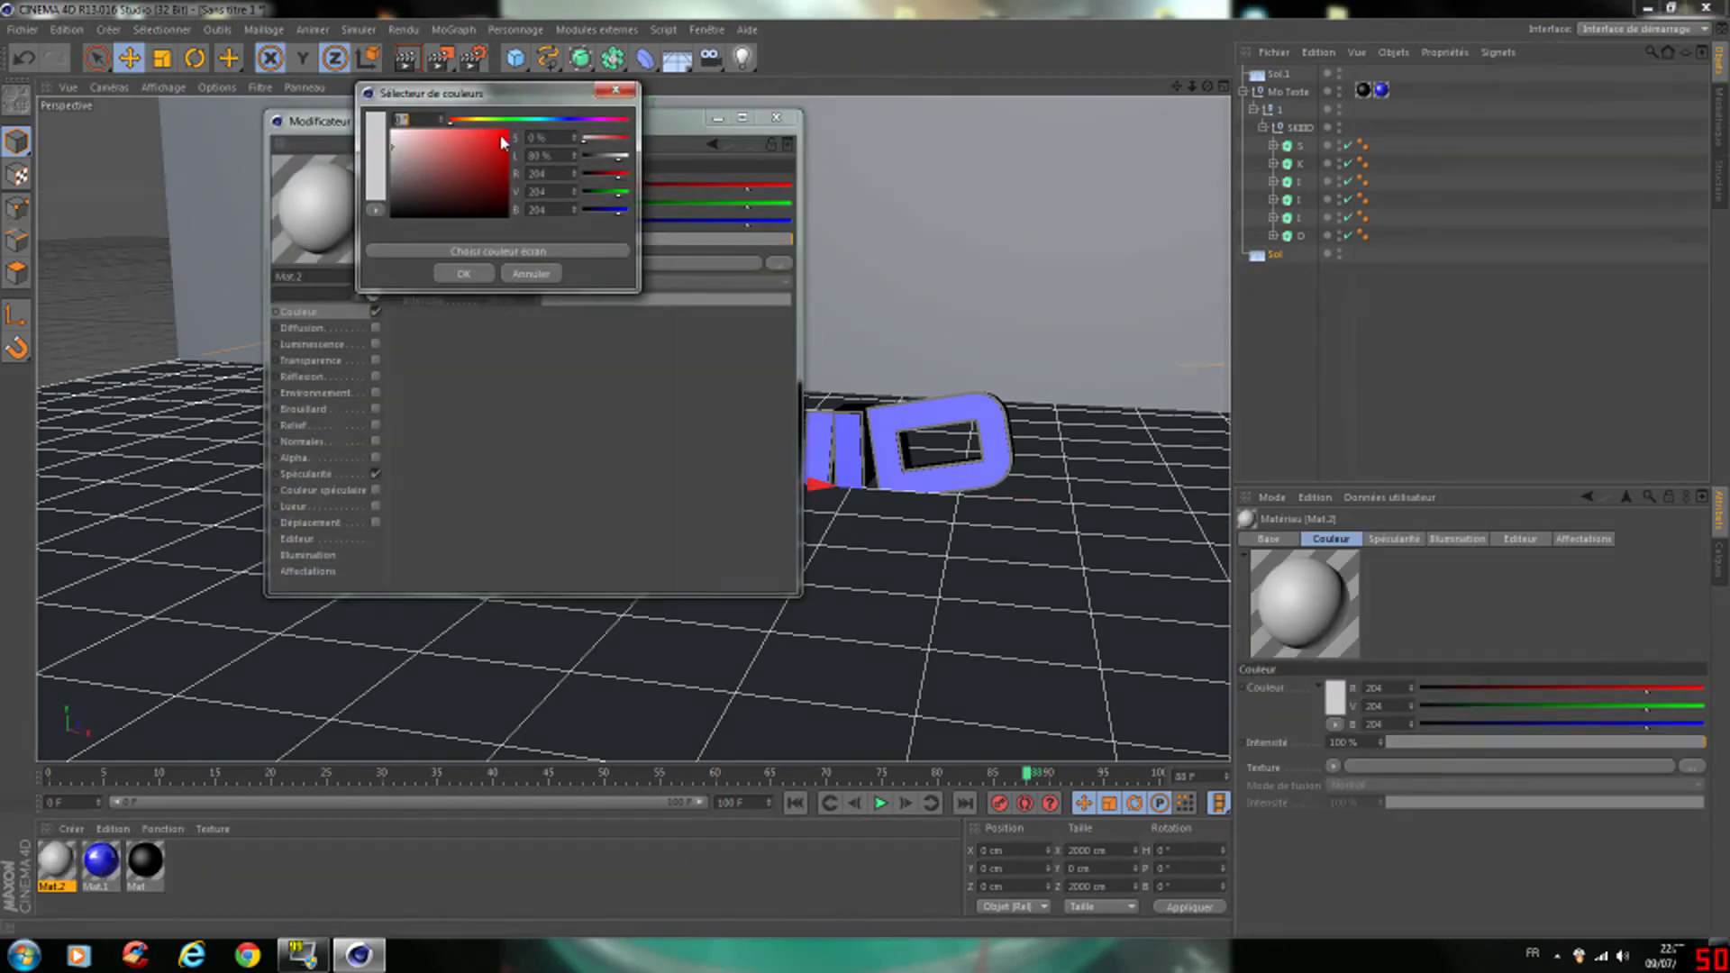
click(502, 141)
click(463, 273)
- Enable reflection on the red material and lower the reflection intensity so the red shows through
click(375, 377)
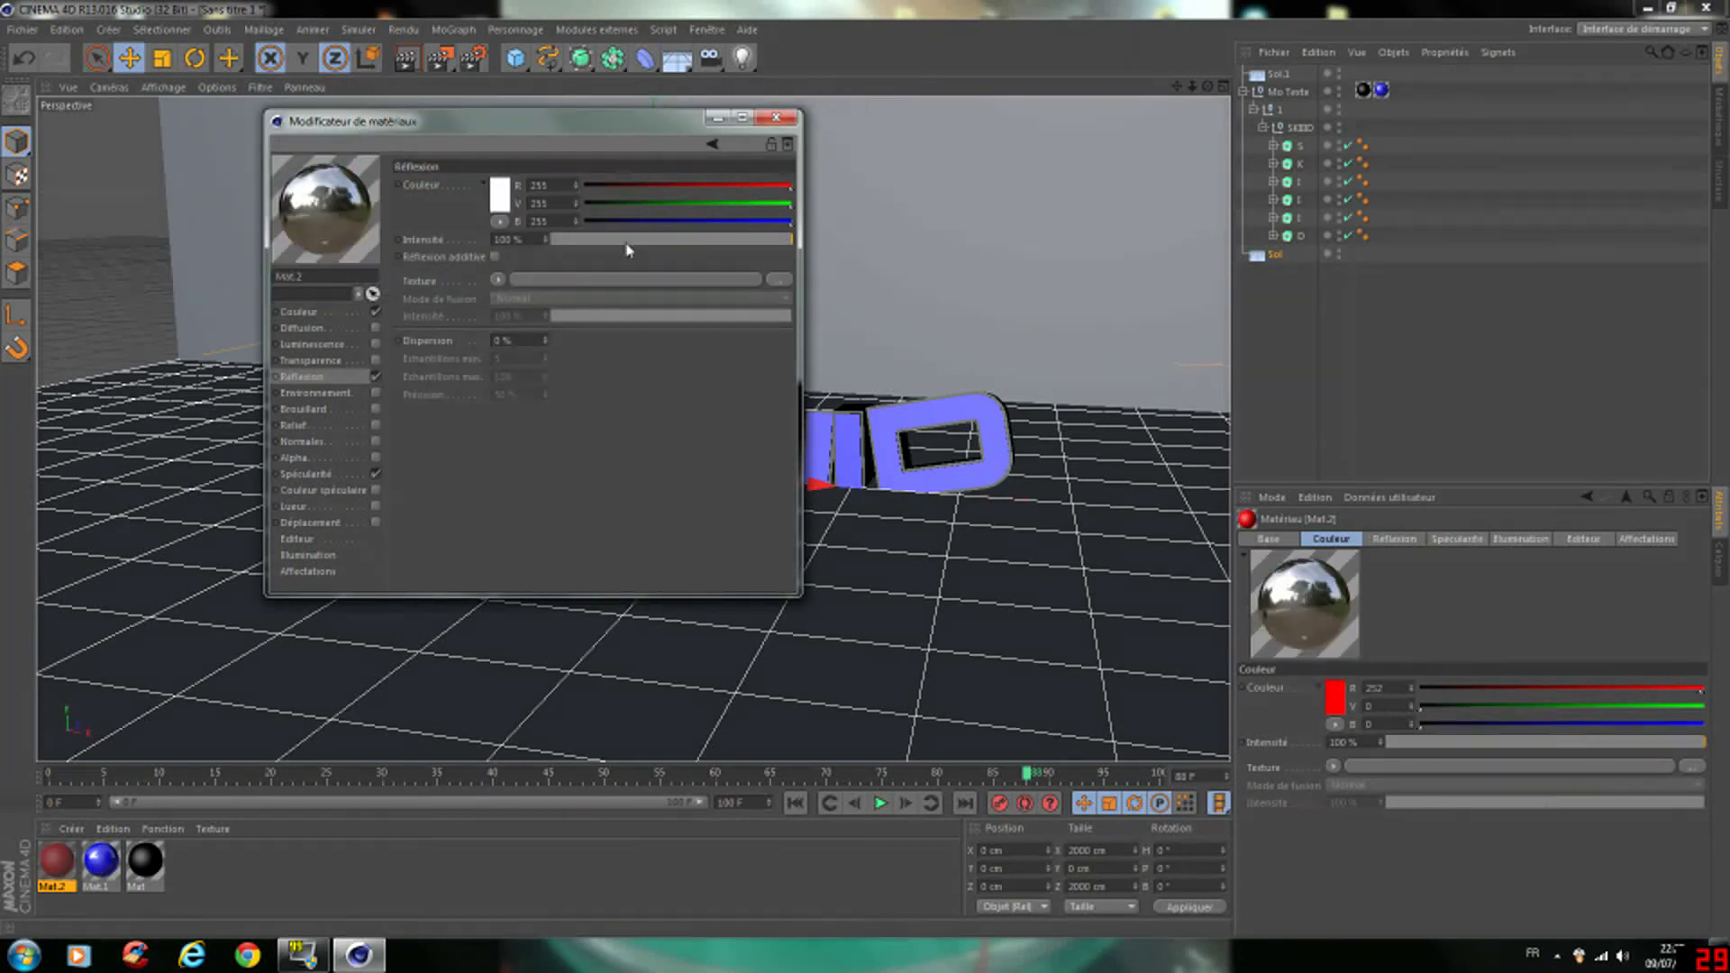
click(620, 239)
click(776, 117)
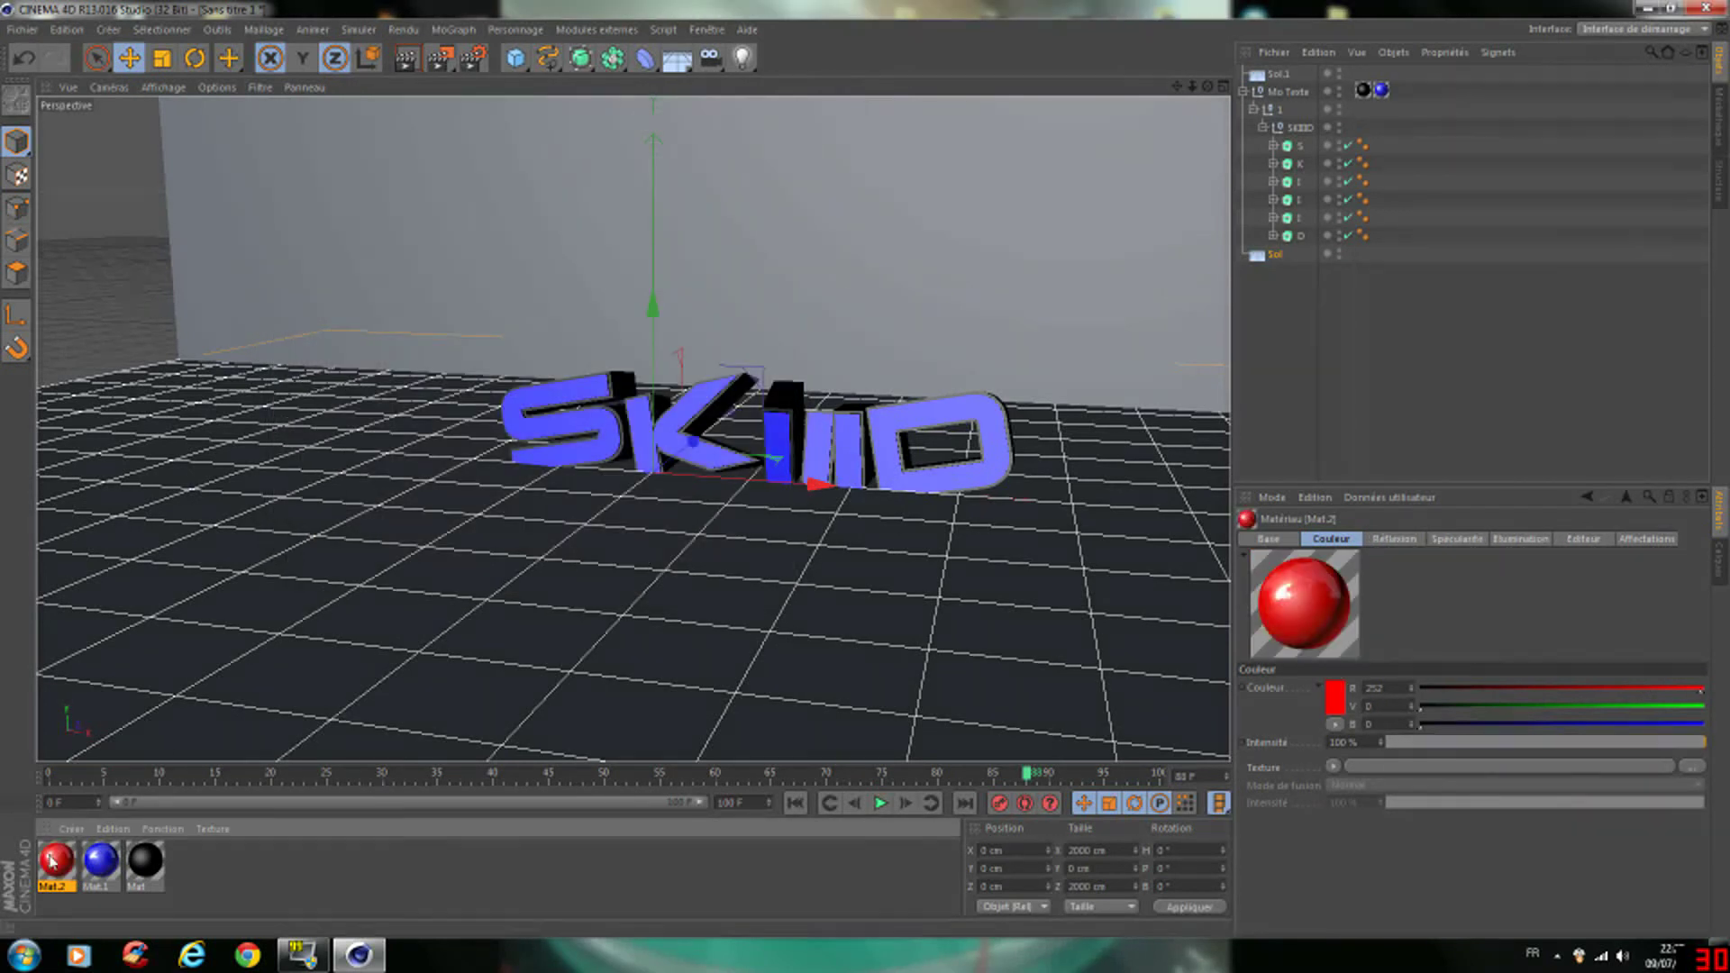
- Apply the red material to the back wall and render the view to check it
drag(56, 860, 503, 264)
click(406, 59)
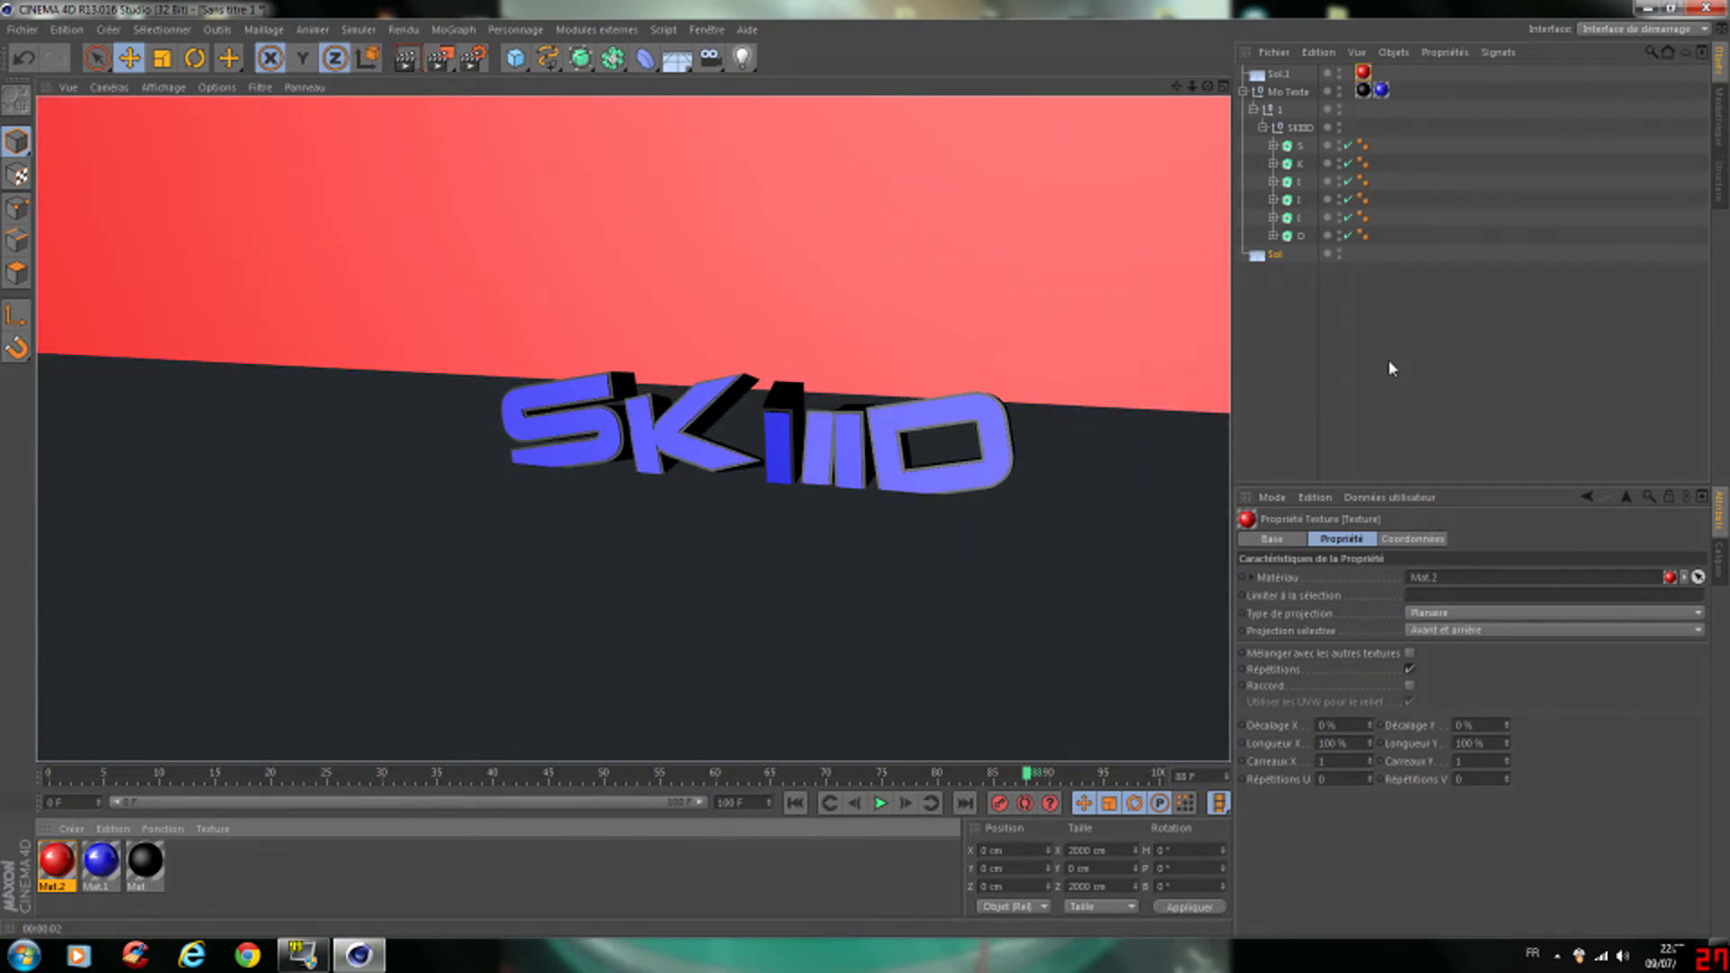
- Start rendering the whole animation to the "intro impact" film, accepting the existing output file
click(439, 58)
click(801, 538)
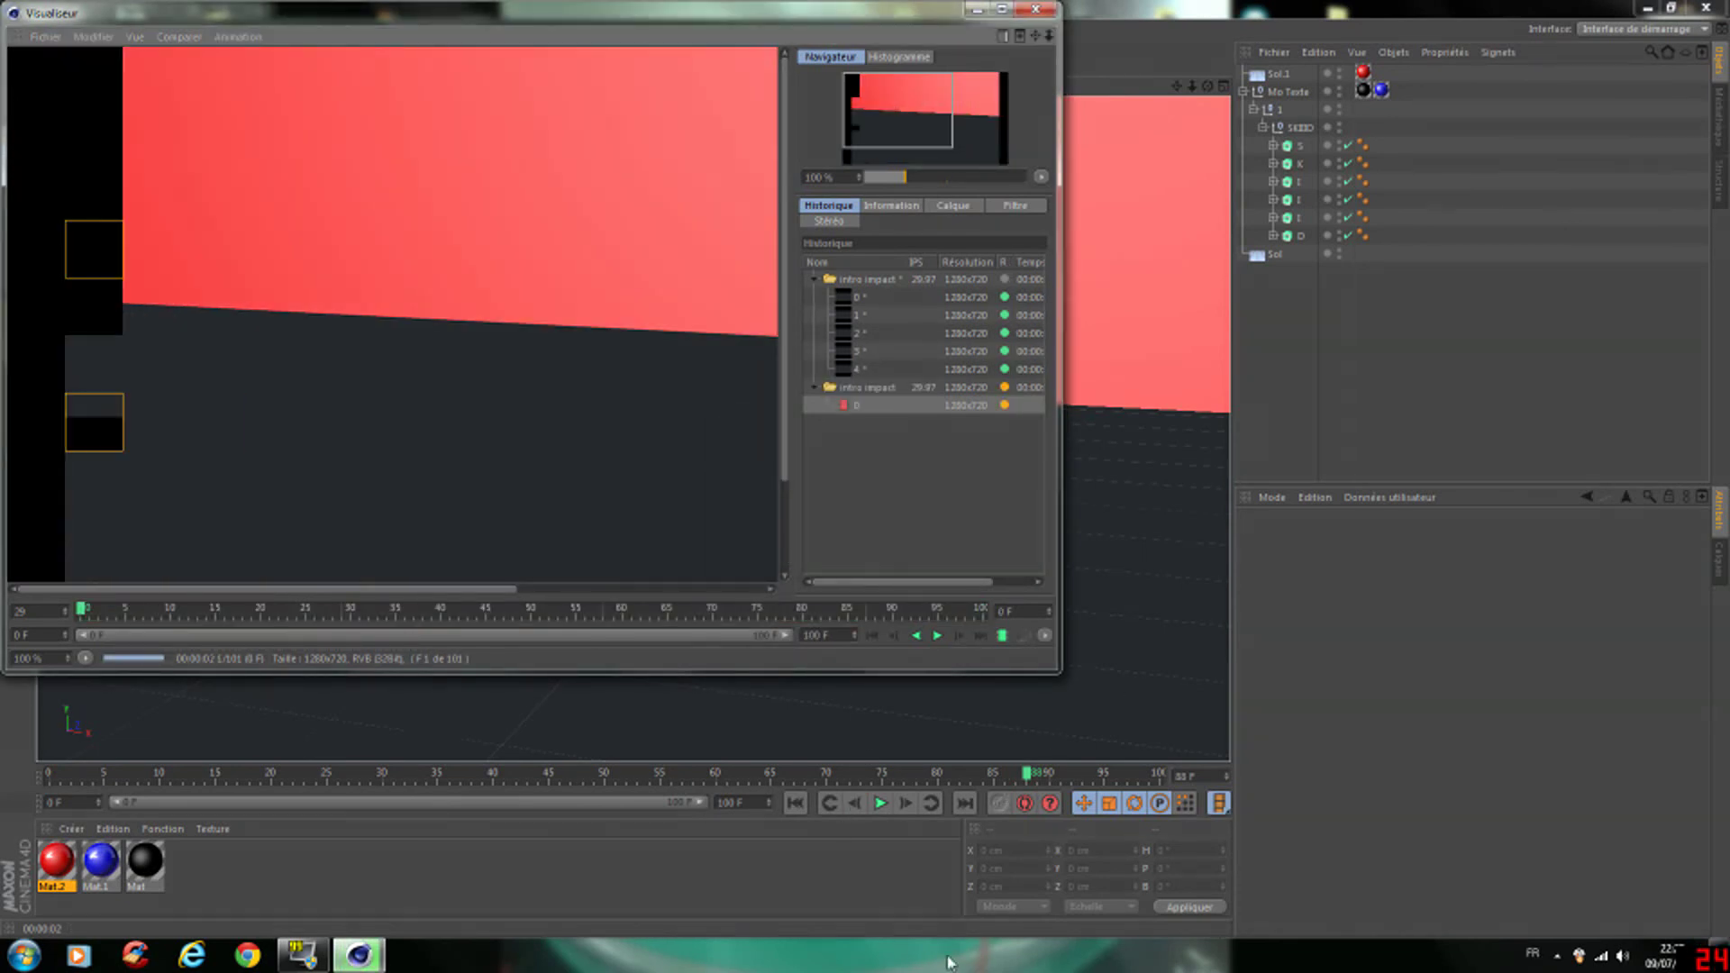
mouse_move(320, 954)
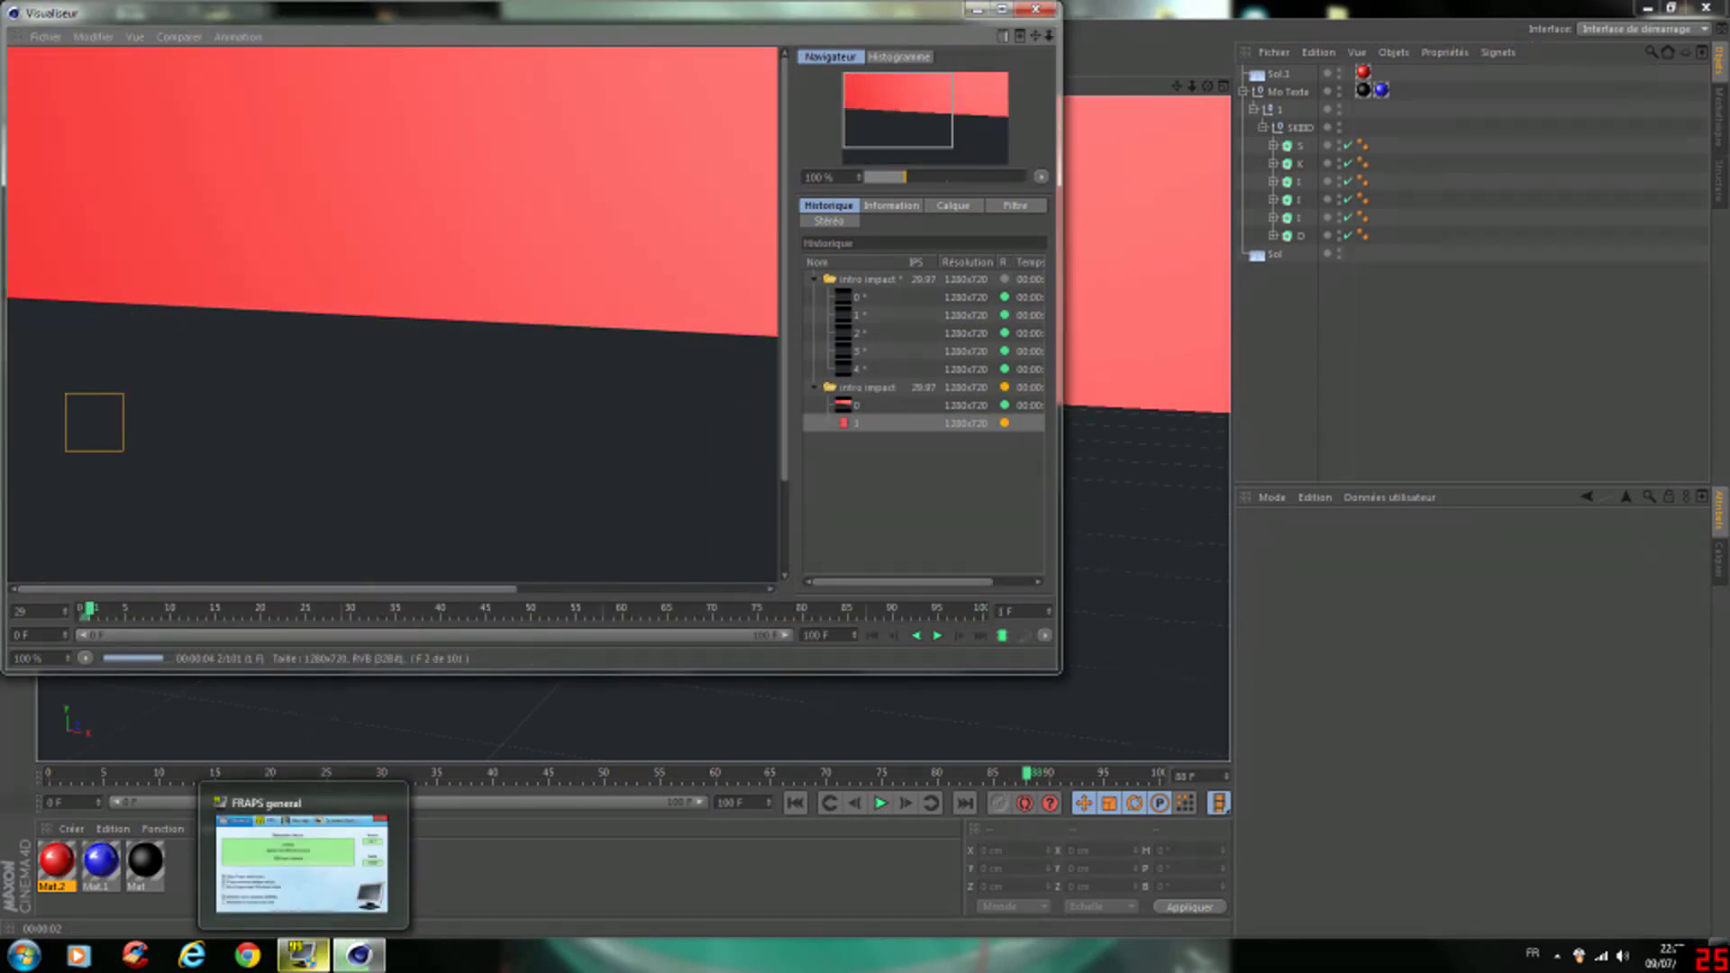